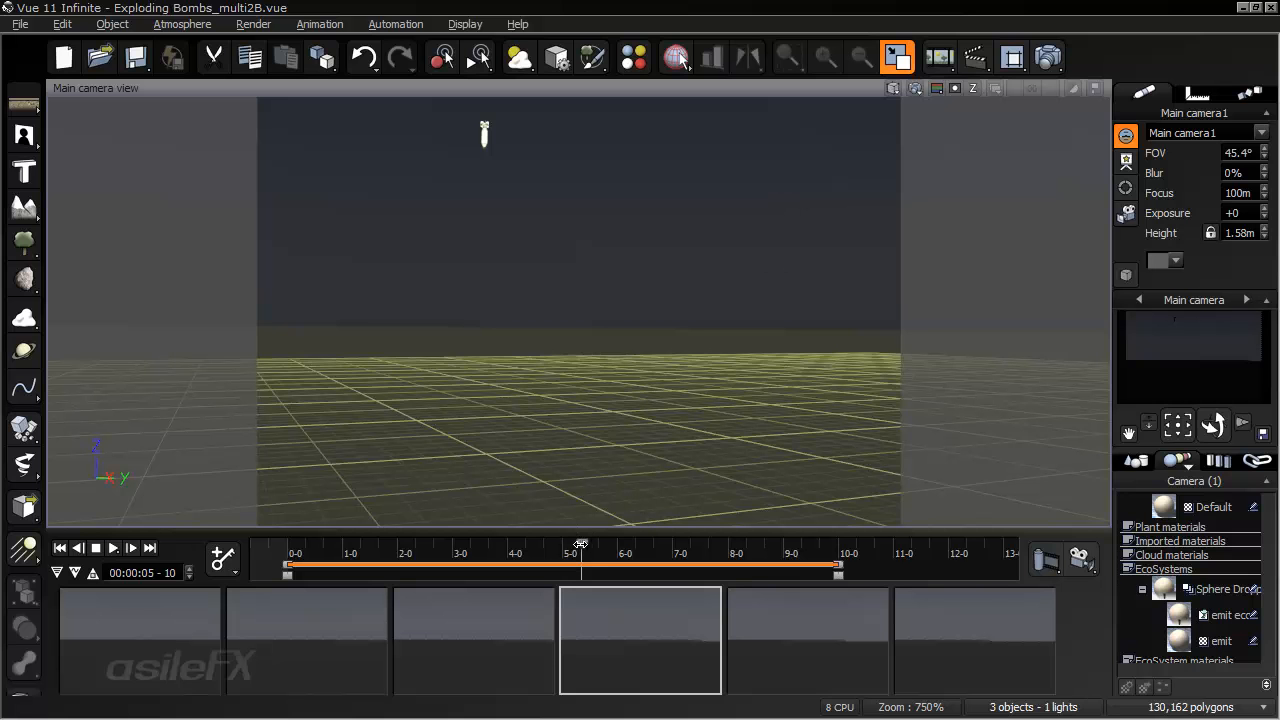
# - Scrub through the exploding bombs animation to examine the falling bombs and explosions between 5 and 9 seconds
pyautogui.moveTo(580, 543); pyautogui.dragTo(686, 545)
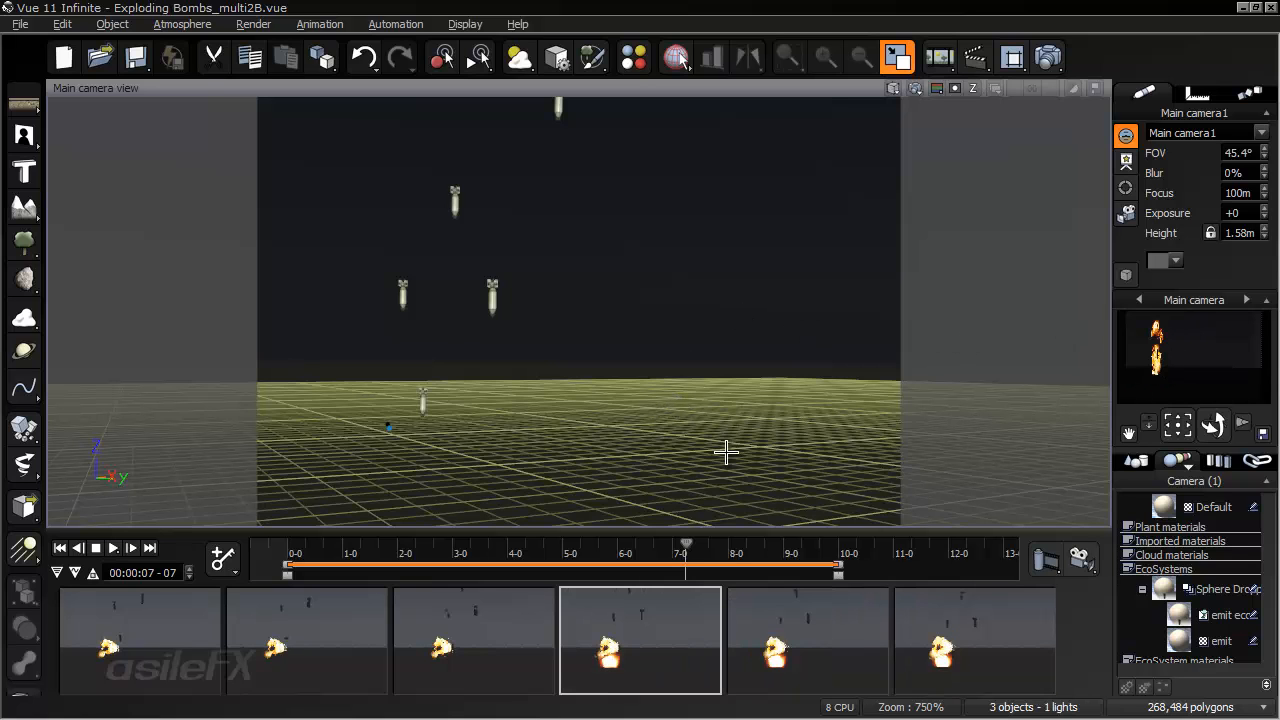
pyautogui.moveTo(686, 545); pyautogui.dragTo(796, 541)
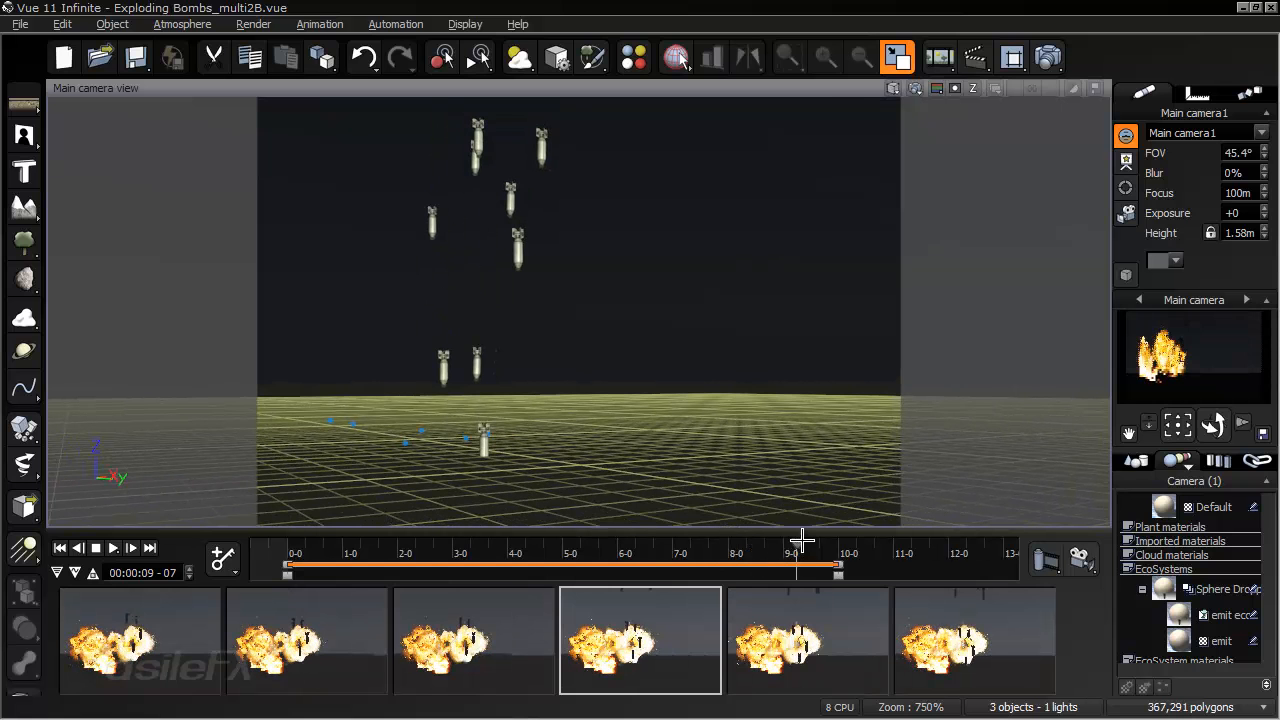
pyautogui.moveTo(795, 542); pyautogui.dragTo(764, 541)
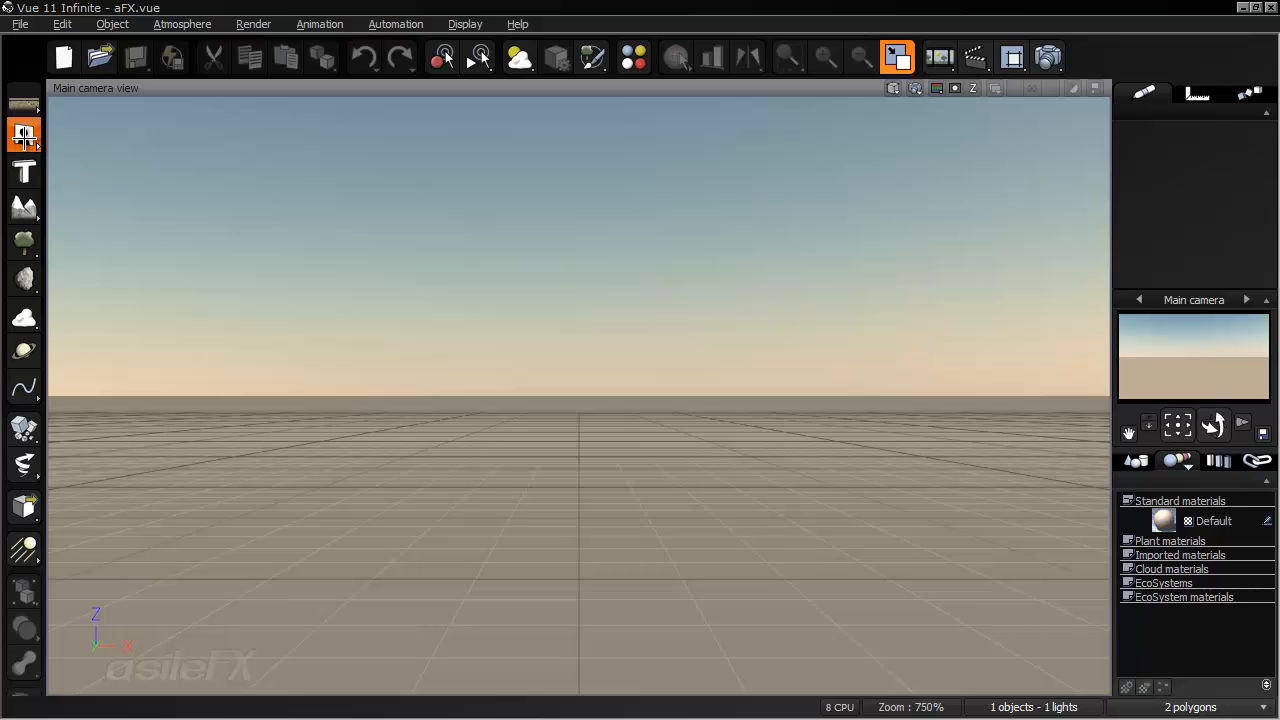
# - Add an alpha plane to the scene with its Billboard option turned off
pyautogui.click(25, 137)
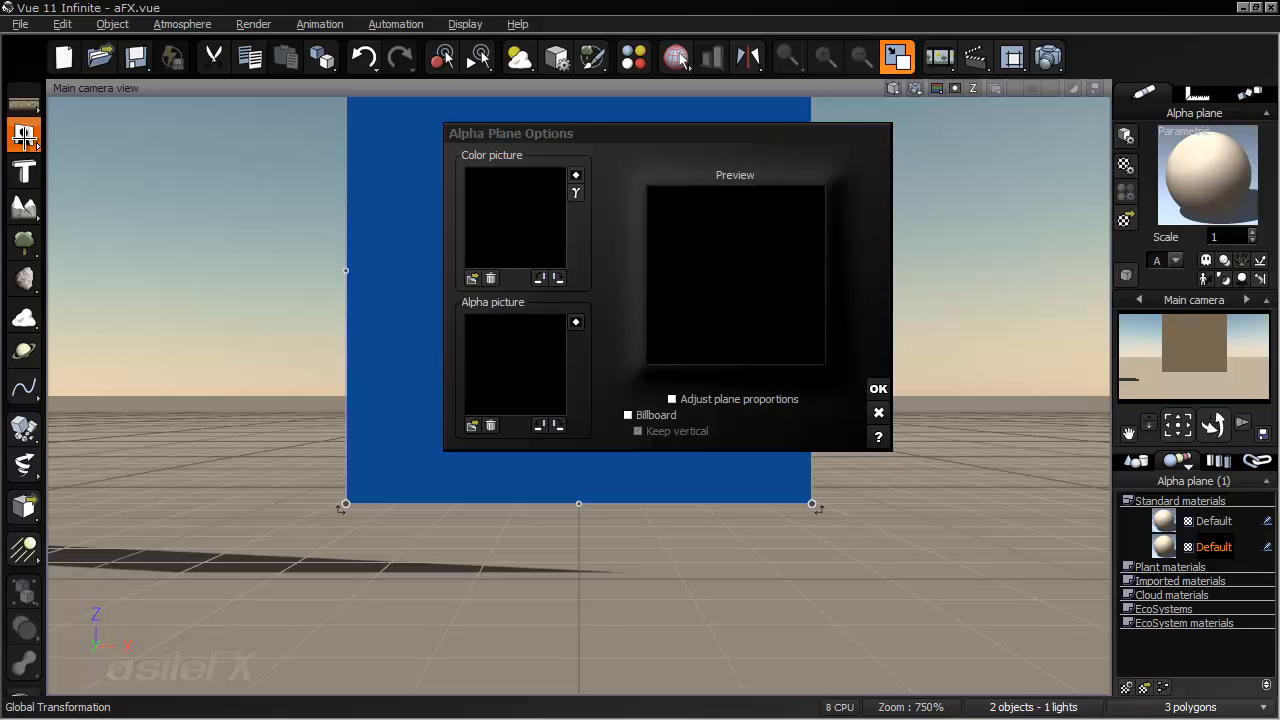
pyautogui.click(670, 420)
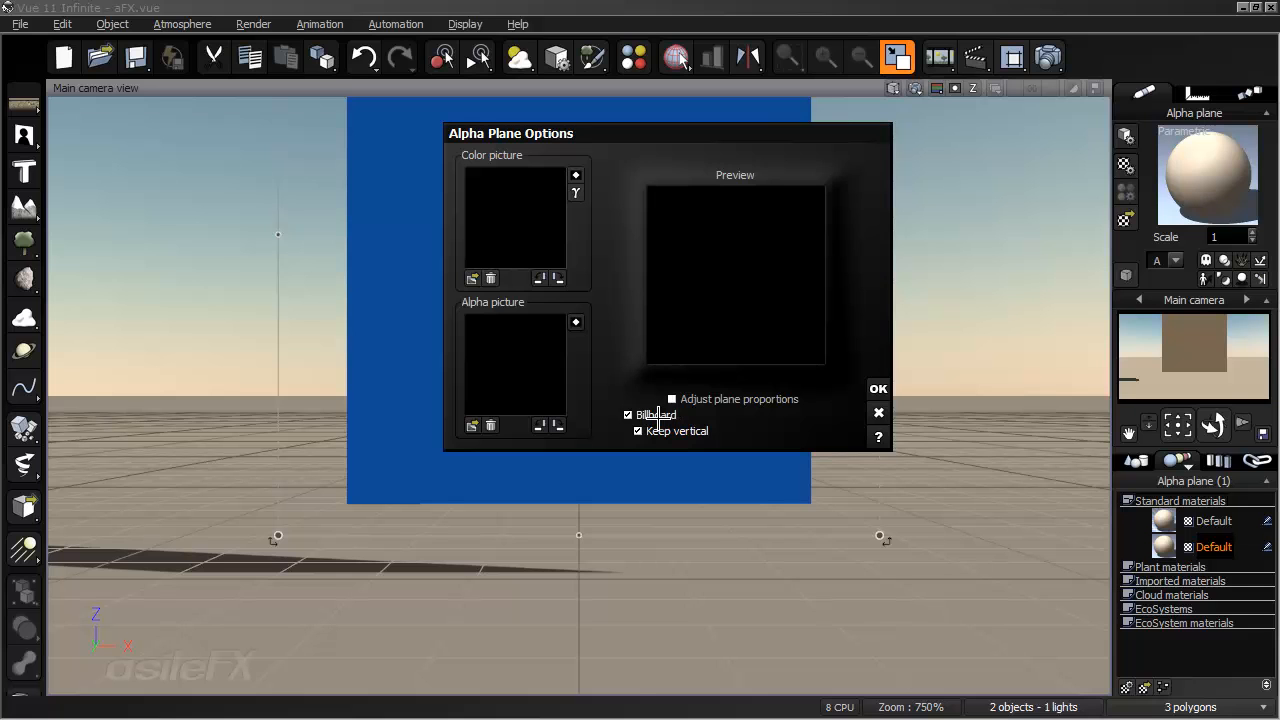
pyautogui.click(652, 416)
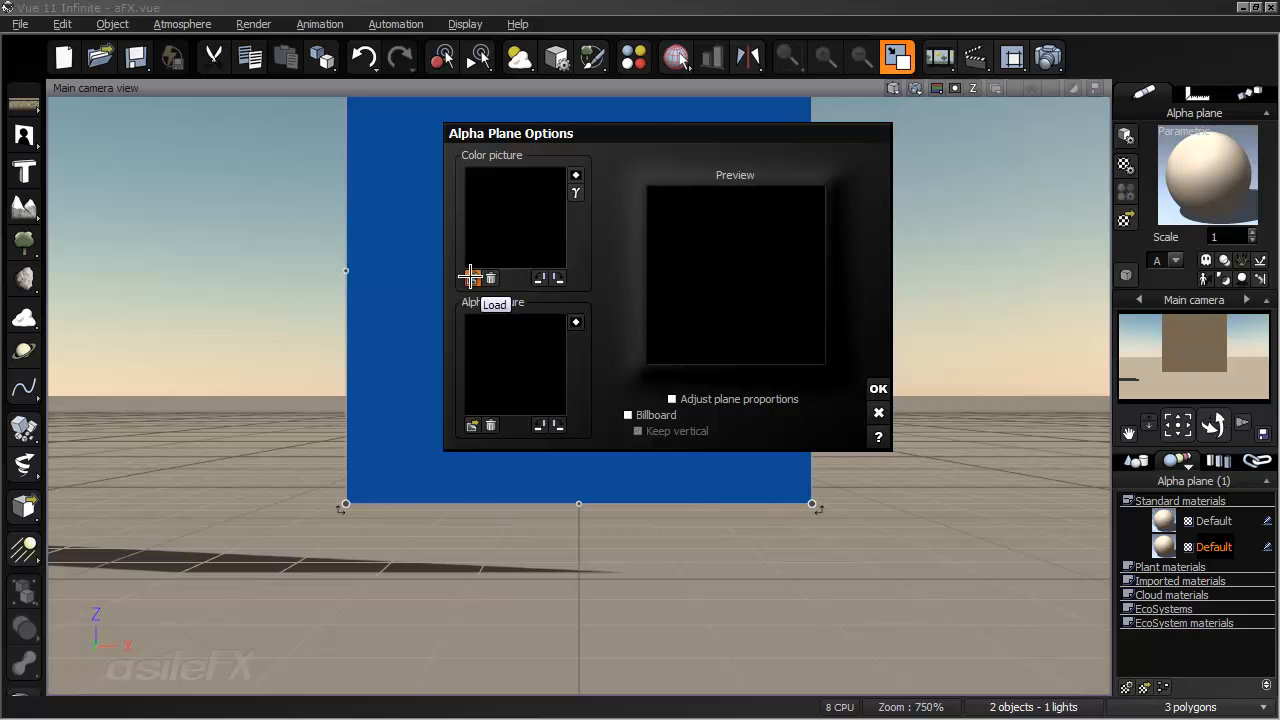
# - Load the whole RE310H0001 image sequence from the Color folder as the plane's color picture, overriding gamma at 1.0
pyautogui.click(470, 277)
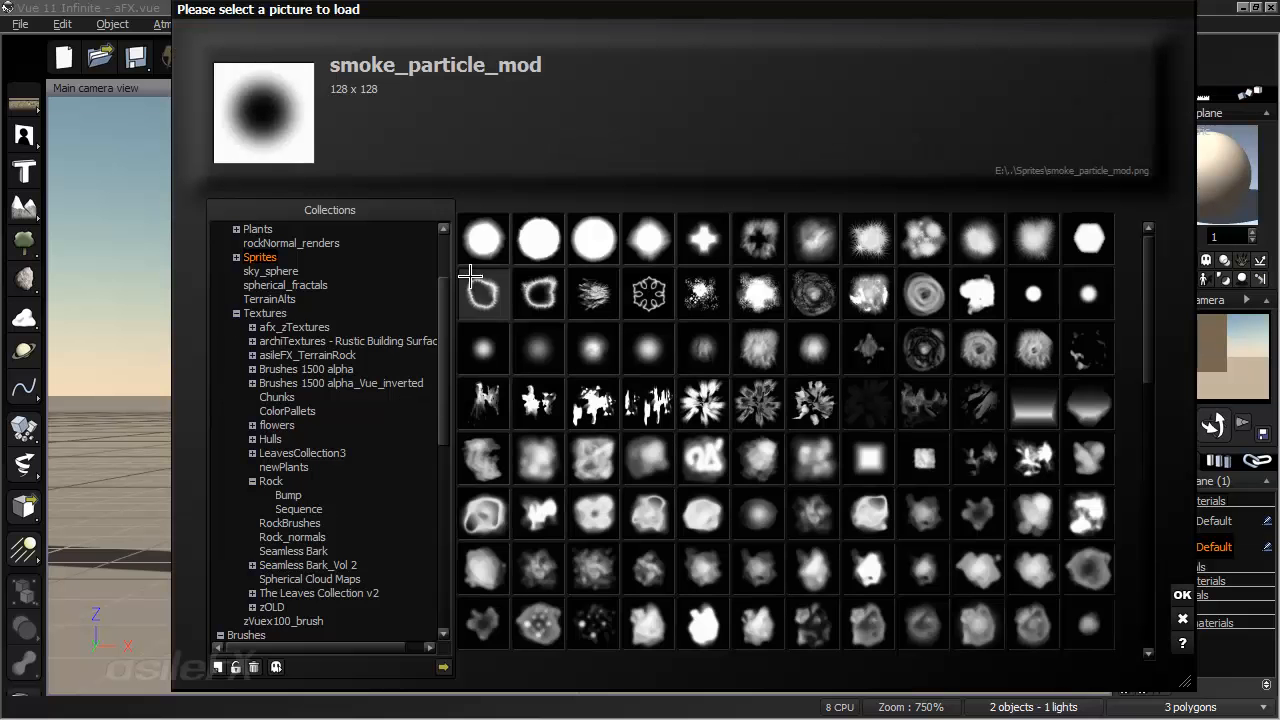
pyautogui.click(443, 668)
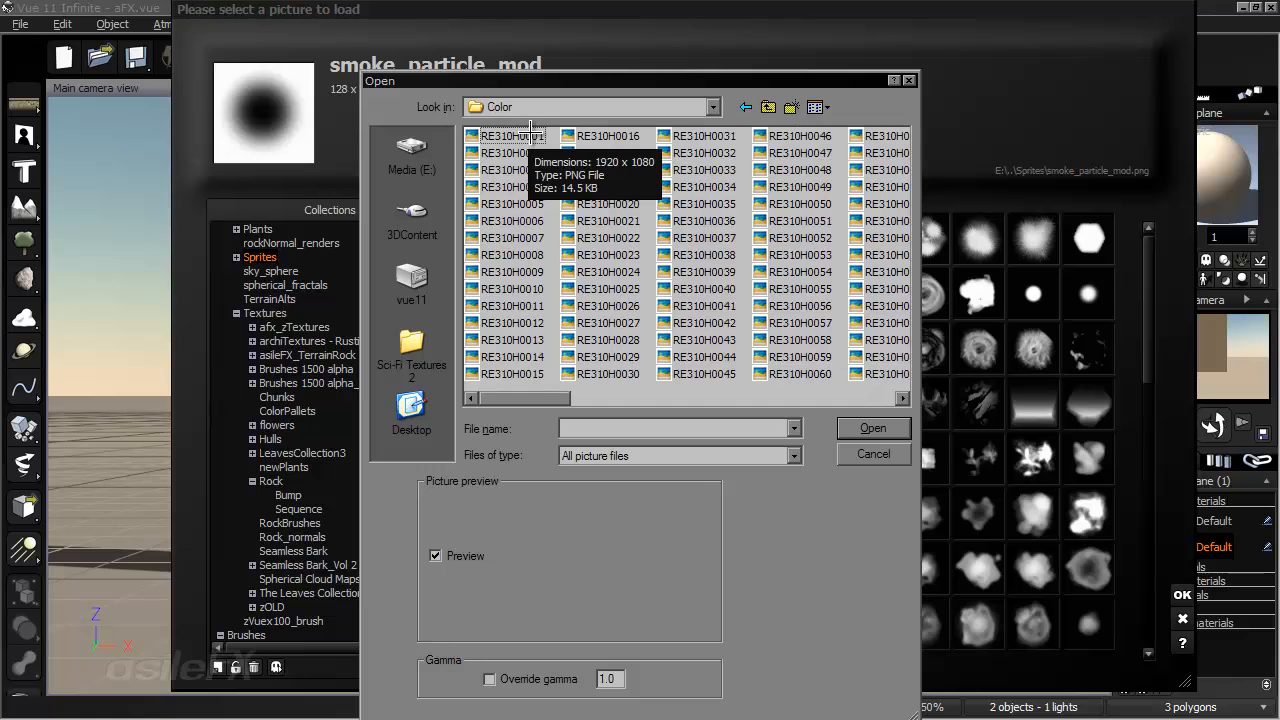
pyautogui.click(528, 130)
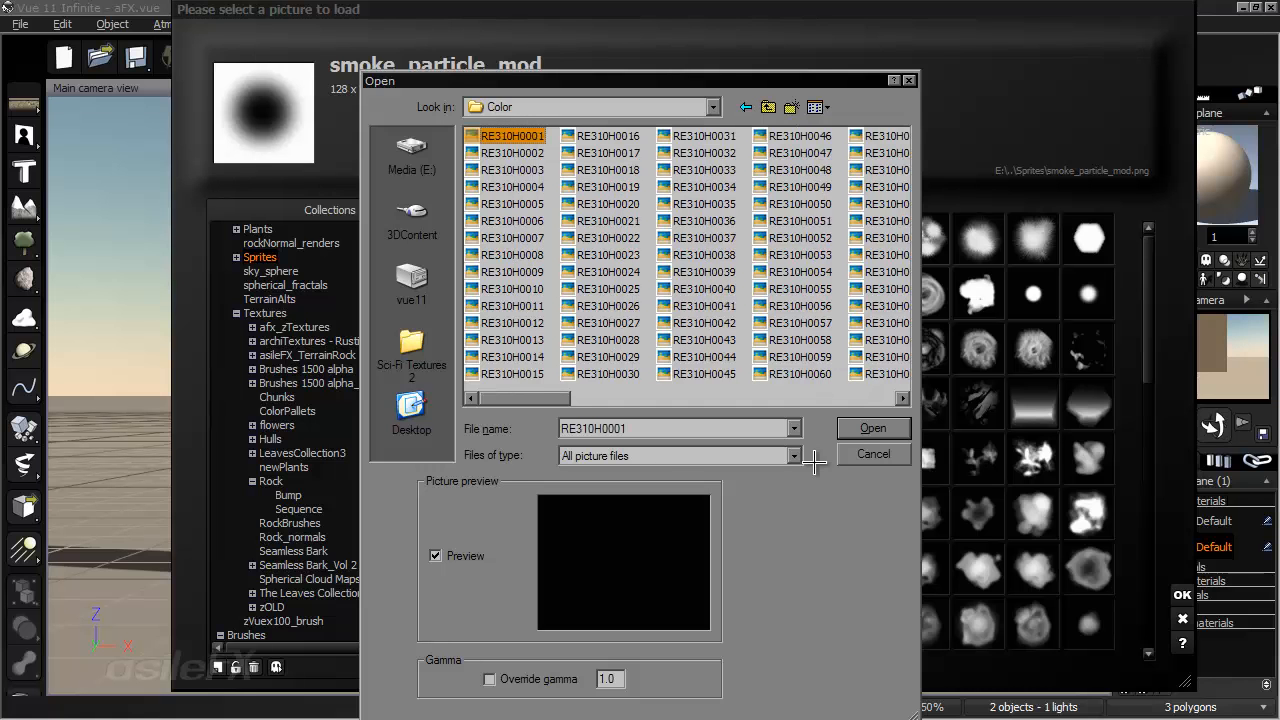
pyautogui.click(540, 677)
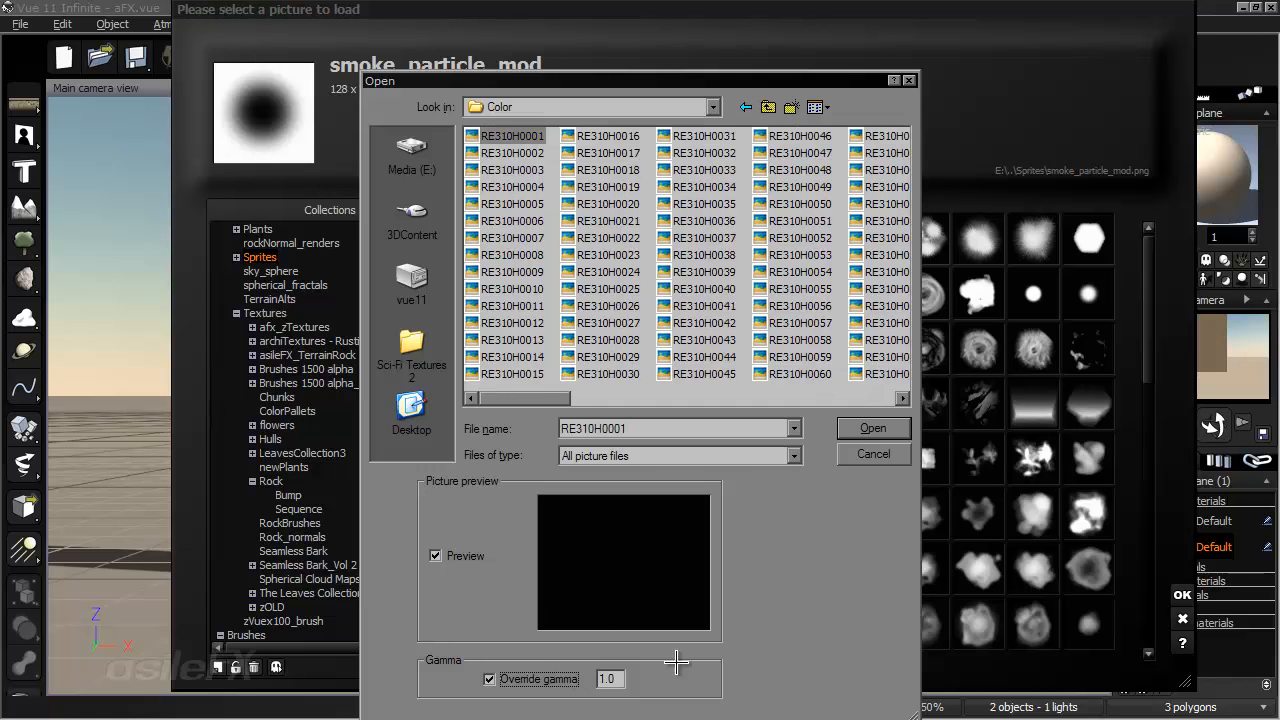
pyautogui.click(872, 427)
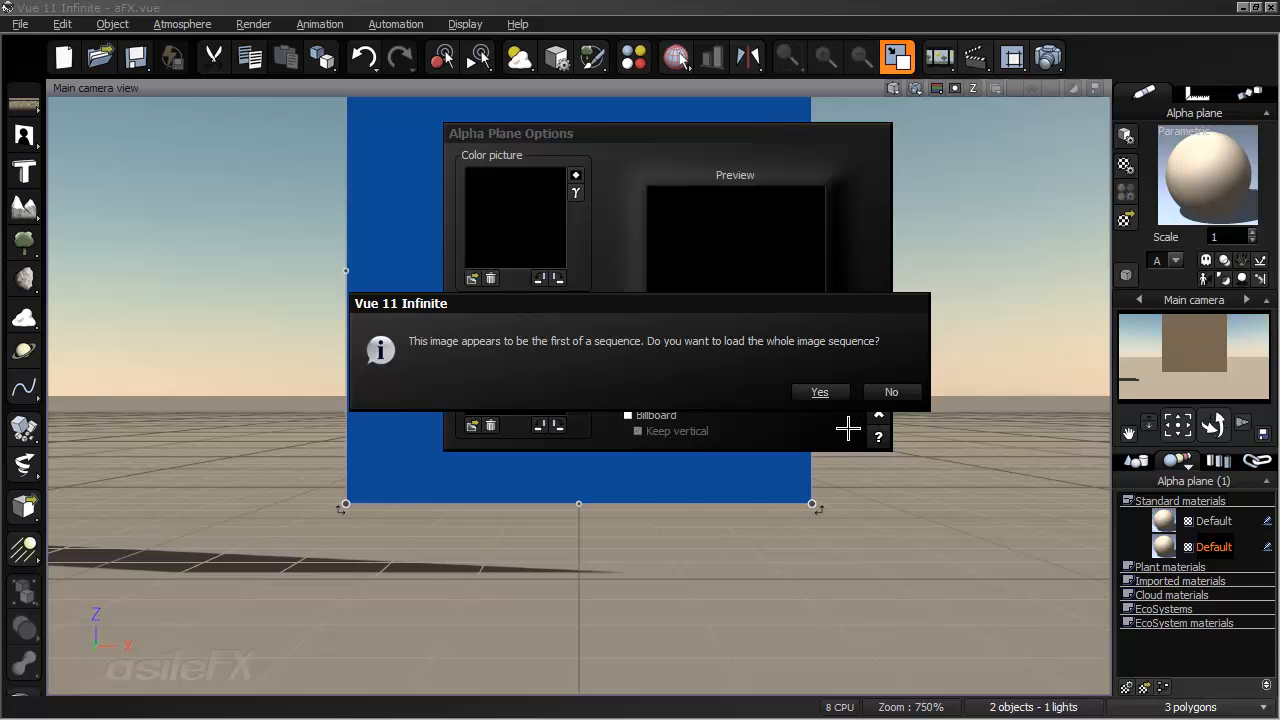
pyautogui.click(830, 396)
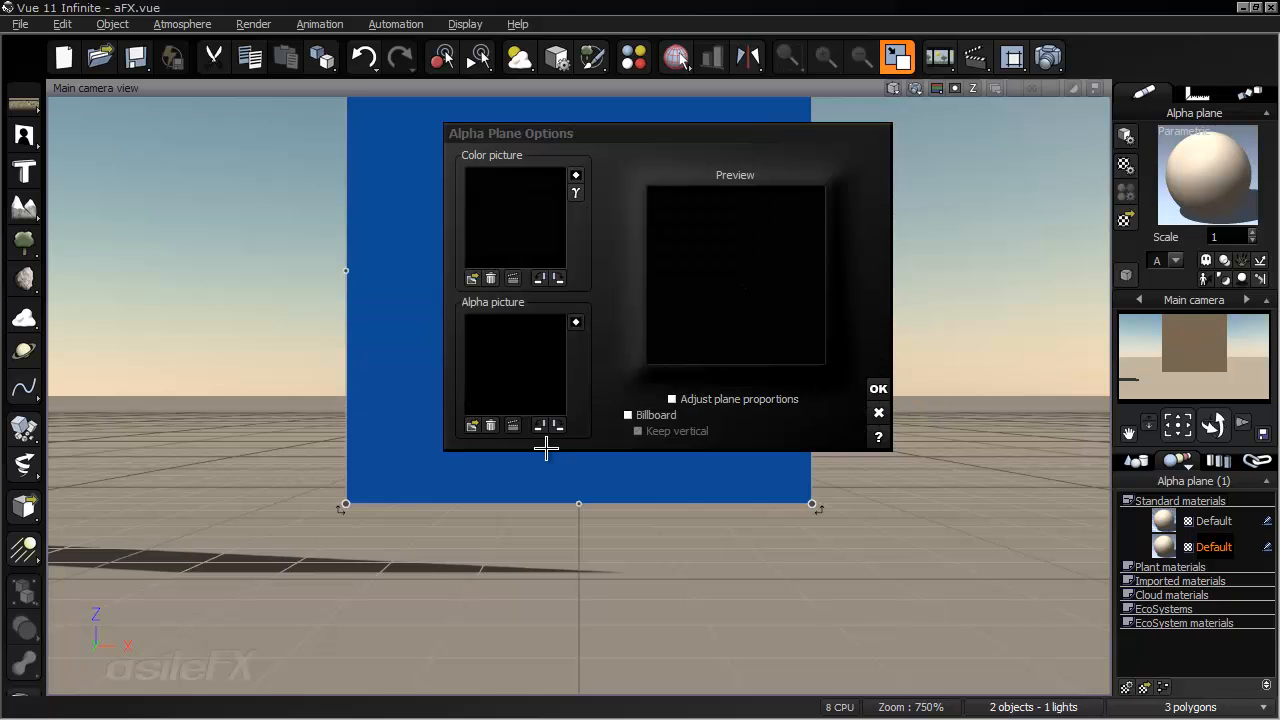
# - Load the whole RE310H_a_0001 sequence from the alpha folder as the alpha picture, overriding gamma at 1.0, and accept the plane options
pyautogui.click(472, 430)
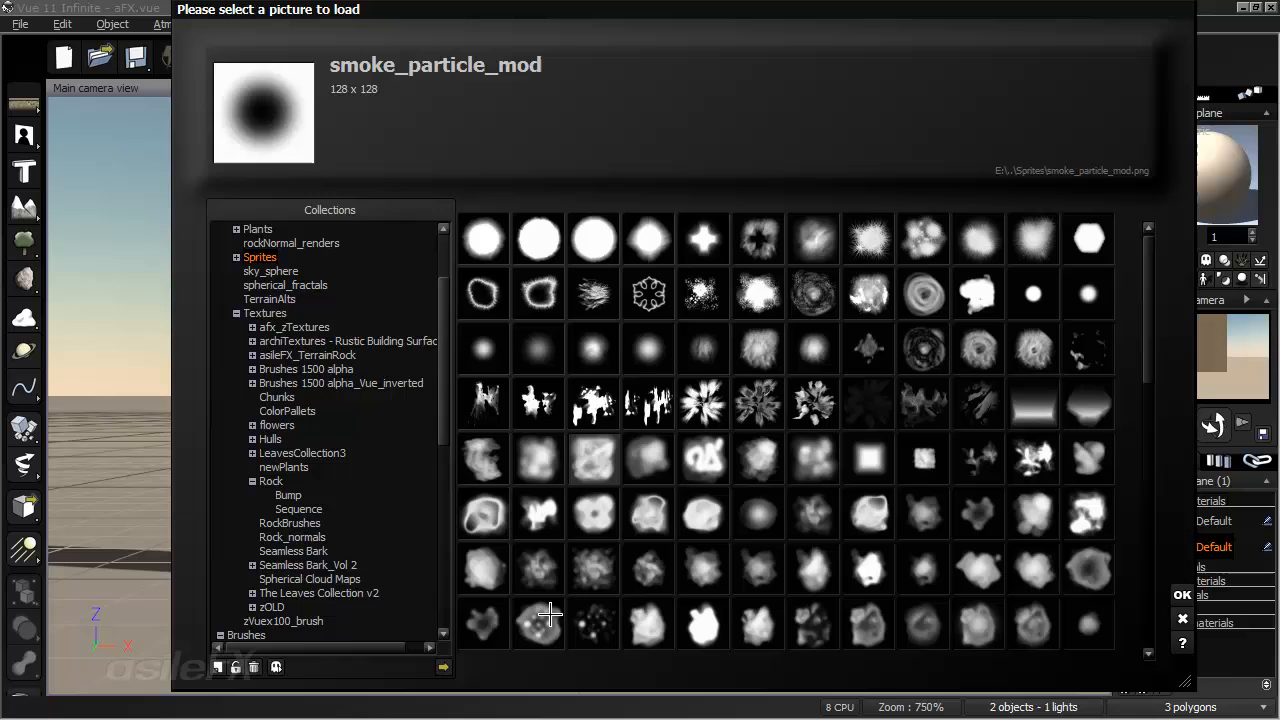
pyautogui.click(443, 666)
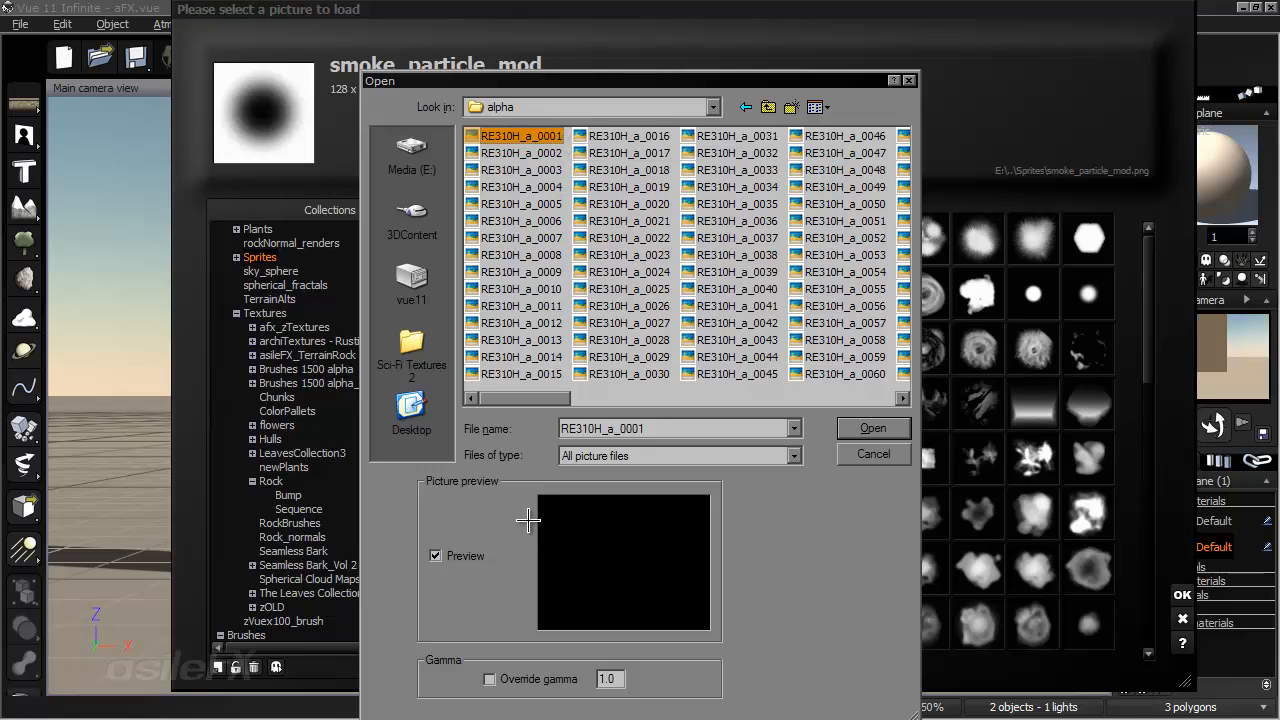
pyautogui.click(489, 679)
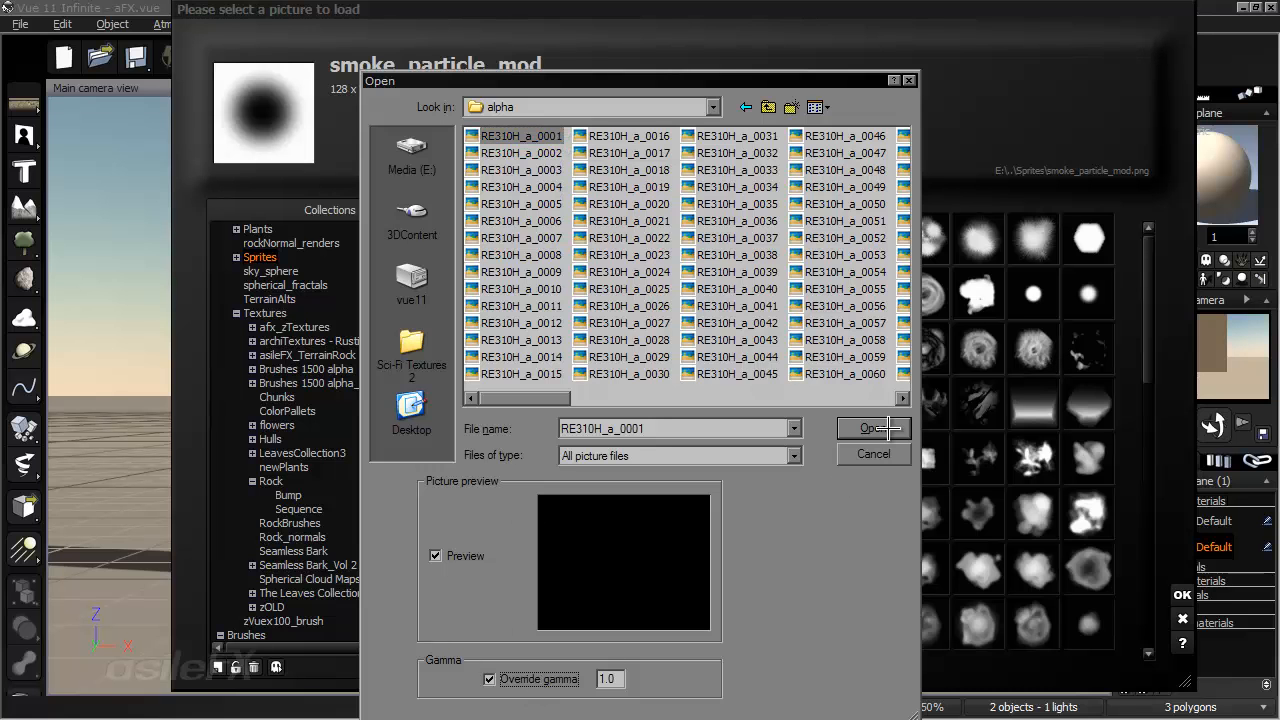
pyautogui.click(873, 428)
pyautogui.click(822, 389)
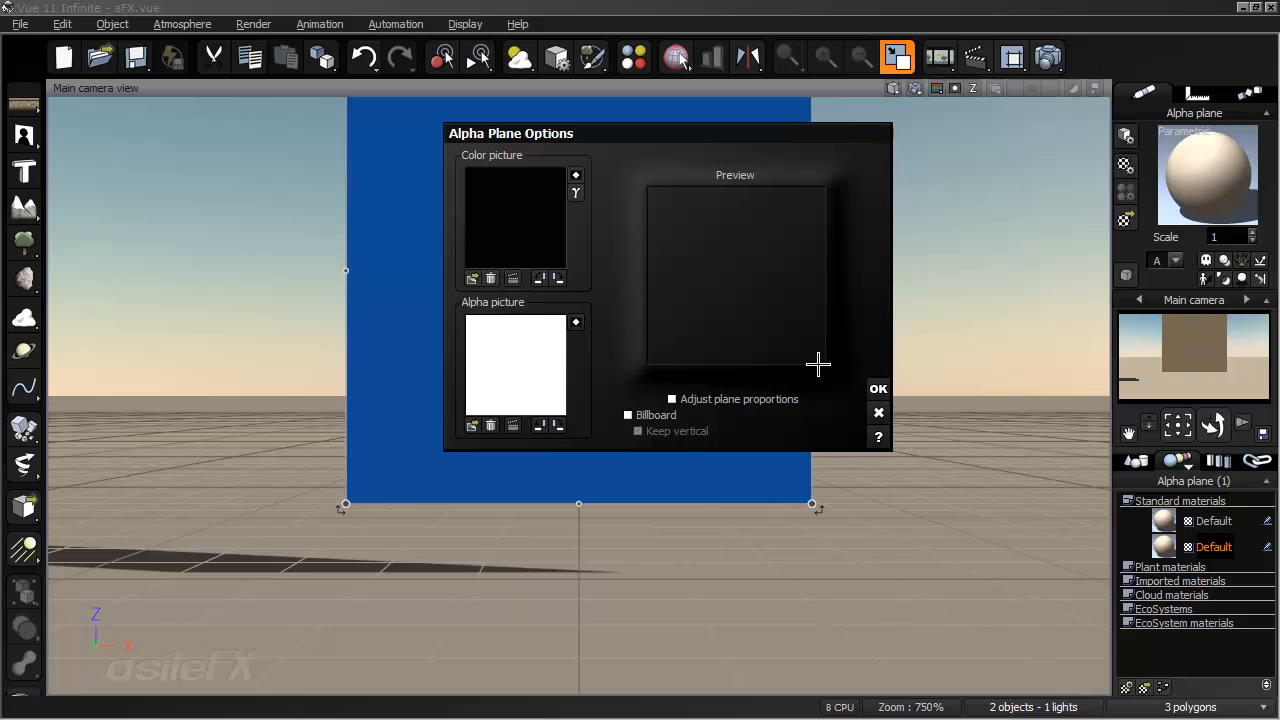
pyautogui.click(878, 388)
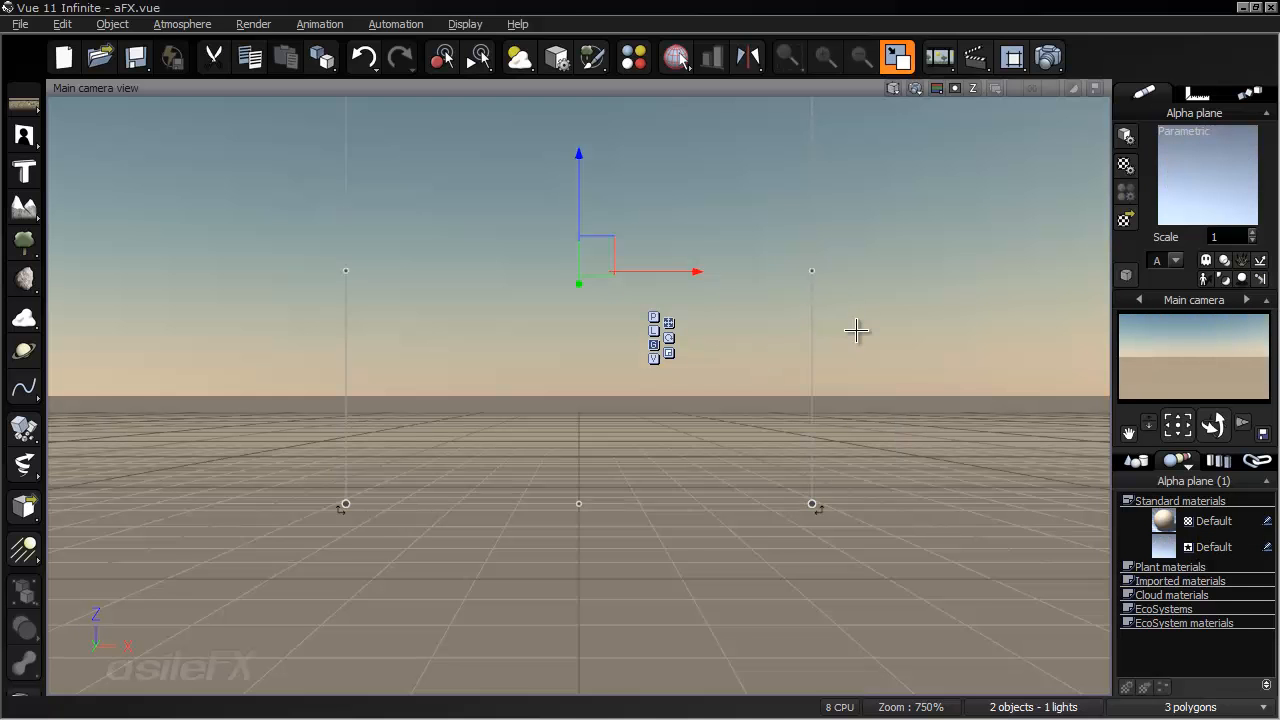
# - Show the animation timeline at 2 seconds and render the main camera view to check the explosion
pyautogui.press('F11')
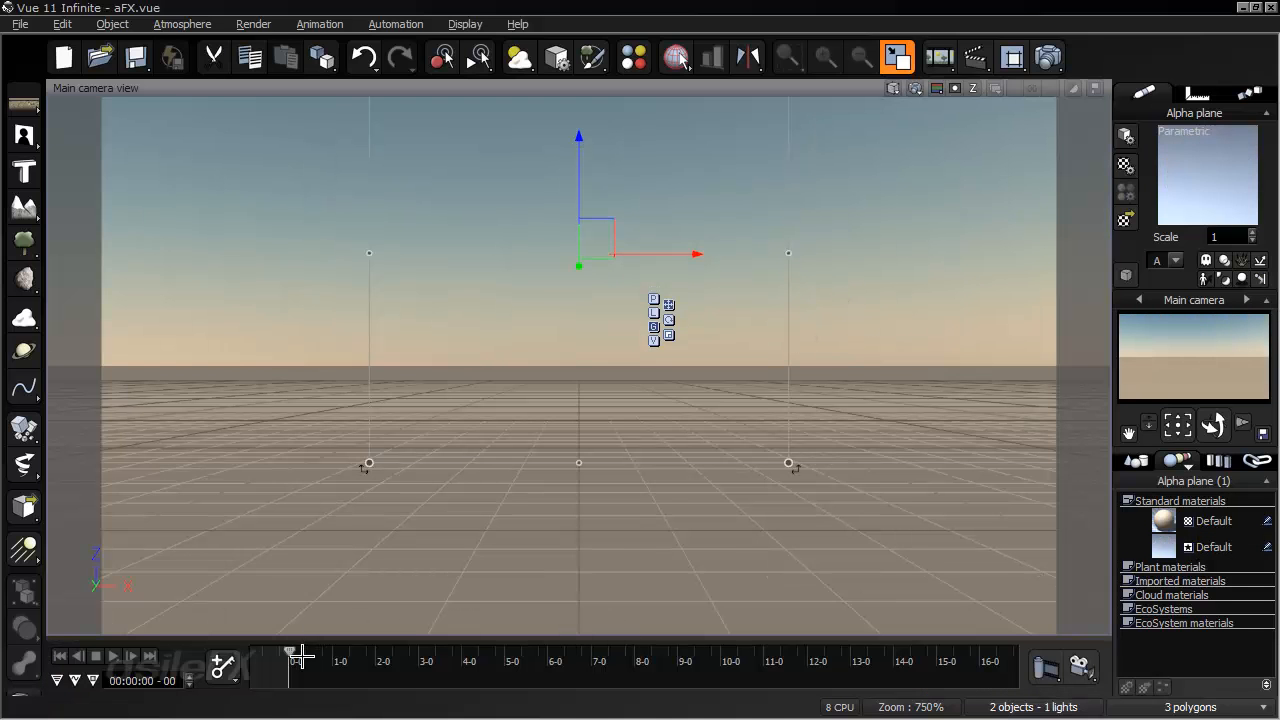
pyautogui.moveTo(290, 655); pyautogui.dragTo(381, 652)
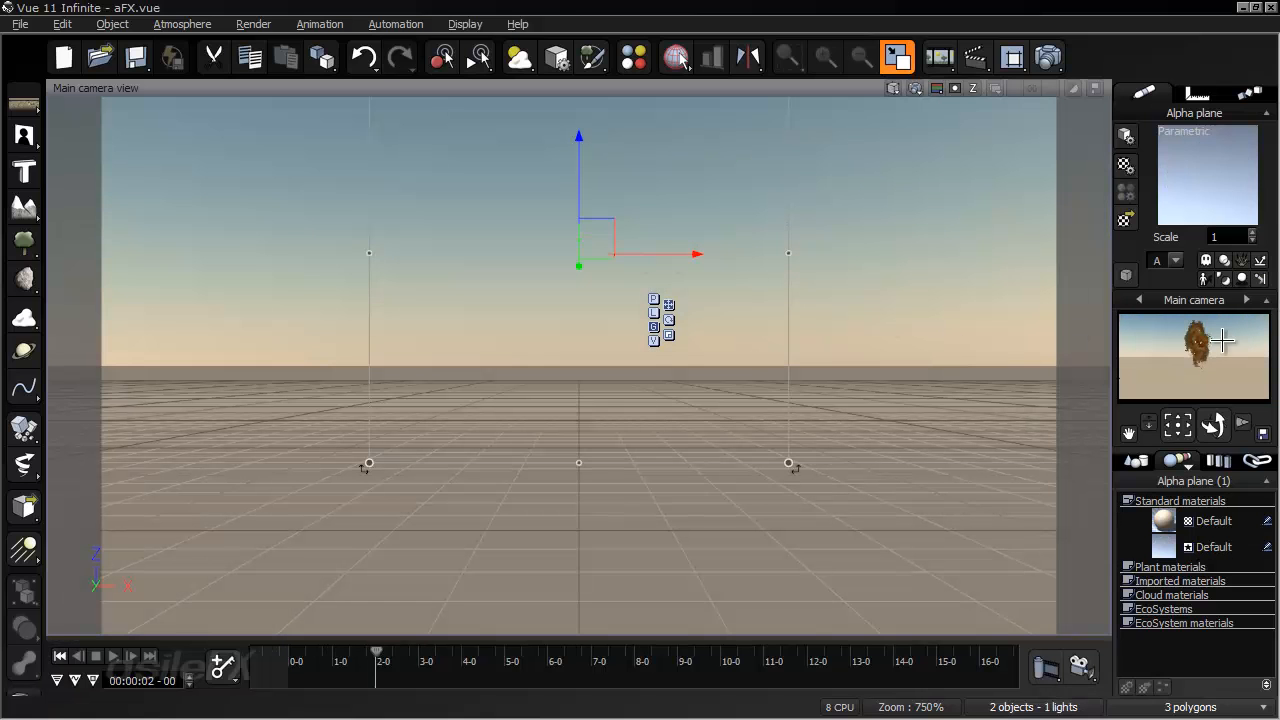
pyautogui.click(912, 89)
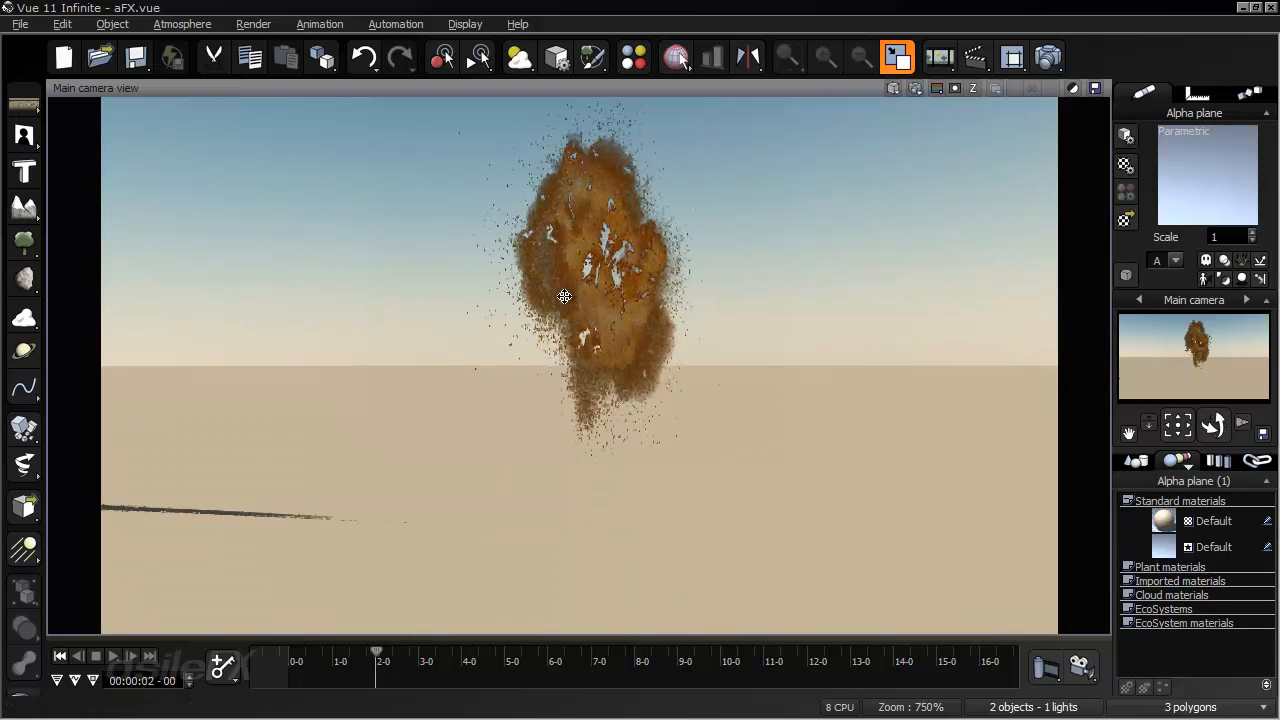
pyautogui.click(592, 294)
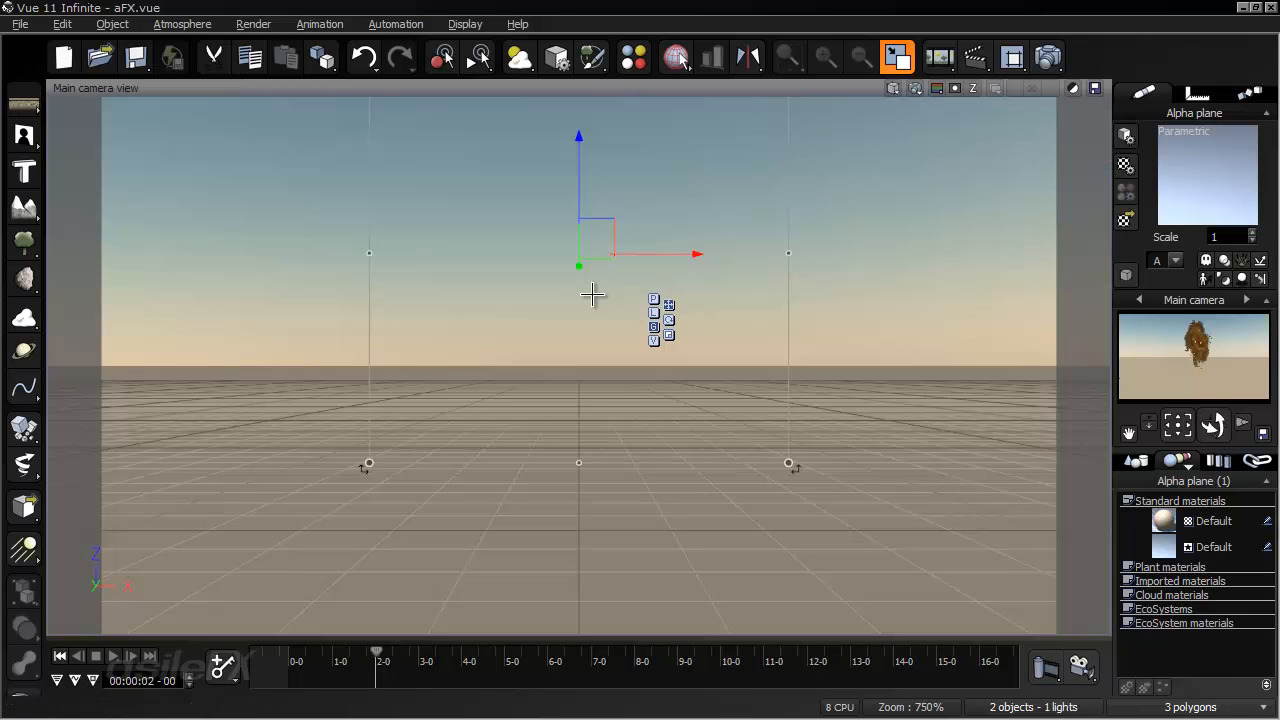
# - Set the alpha plane's X size to 8 m and render the main camera view
pyautogui.click(1197, 92)
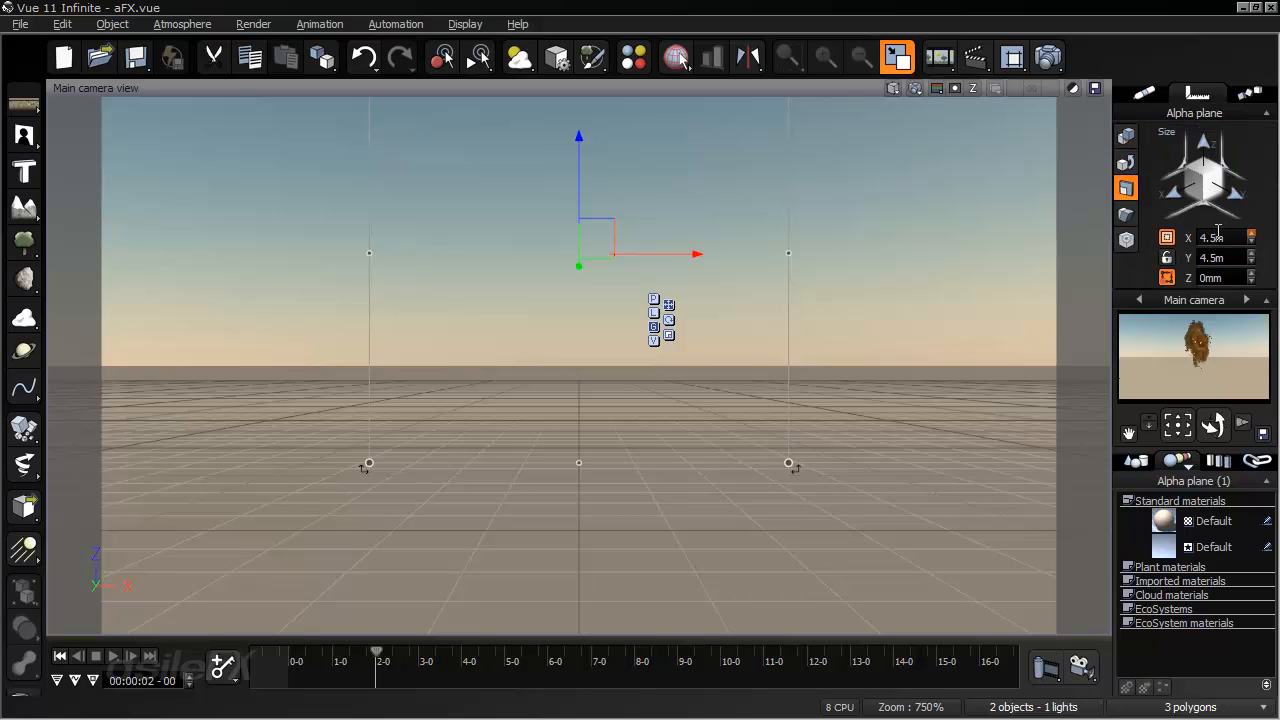
pyautogui.click(1214, 237)
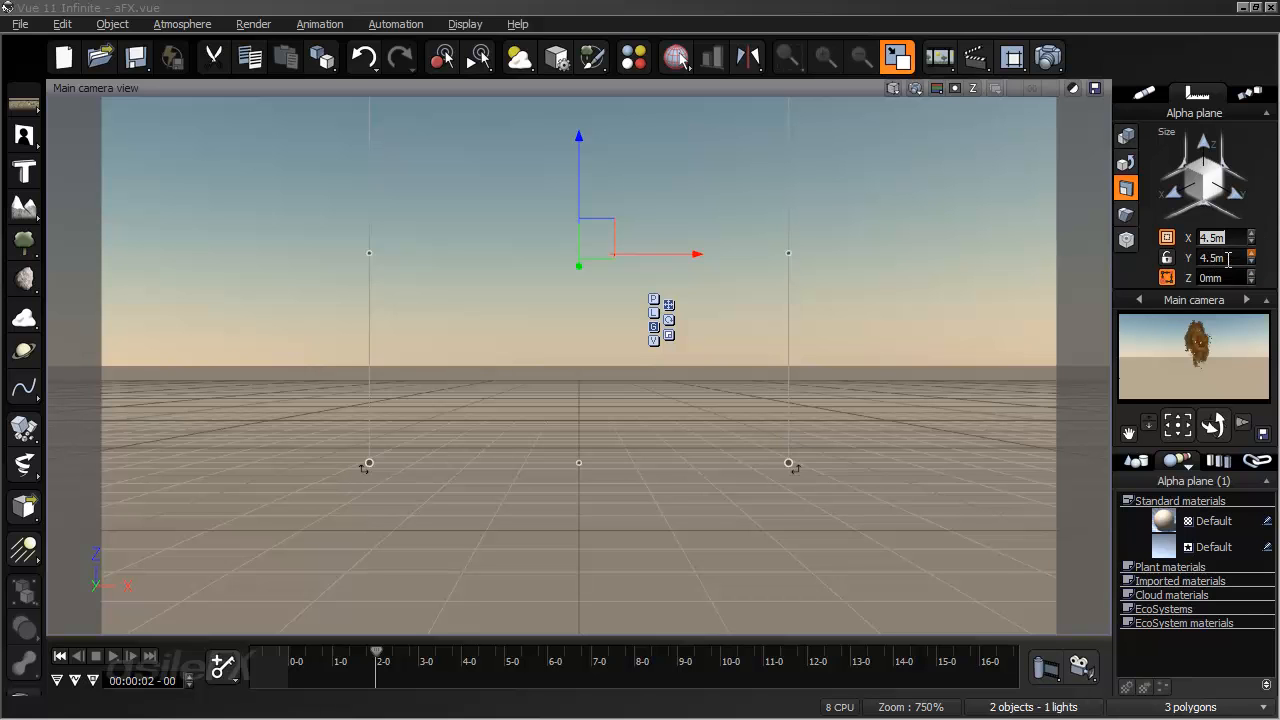
pyautogui.press('Return')
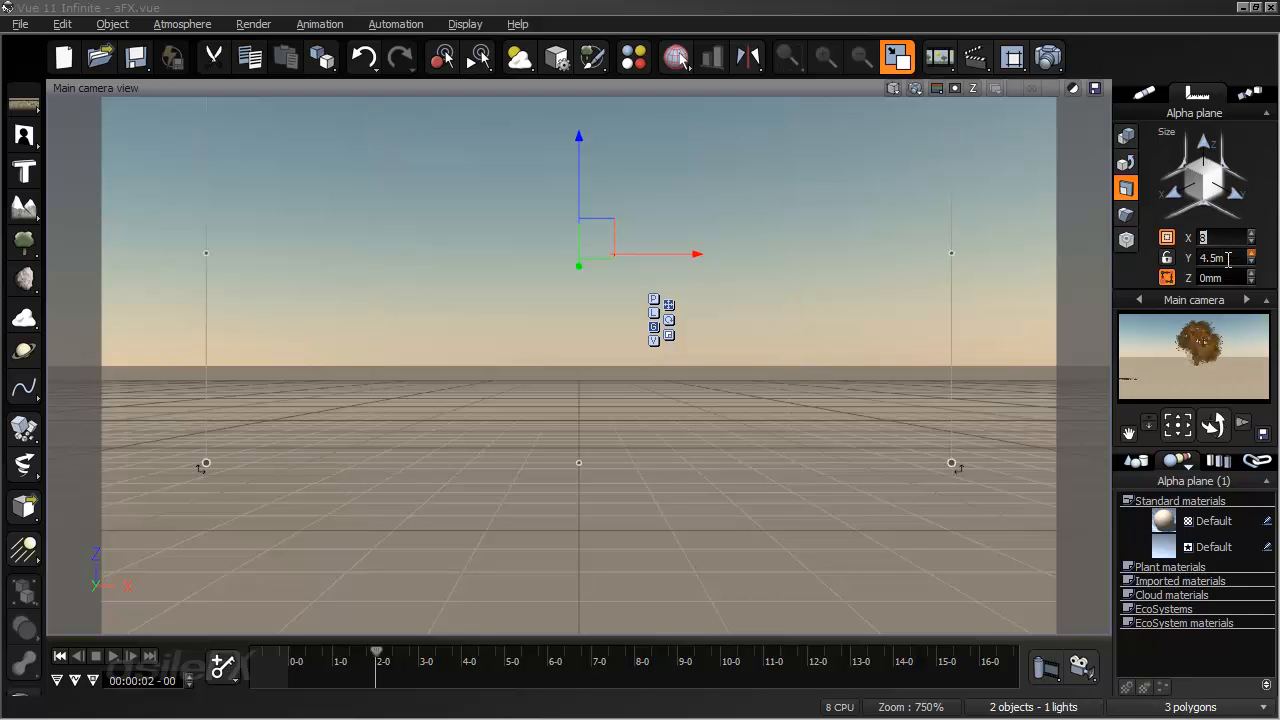
pyautogui.click(1017, 281)
pyautogui.moveTo(928, 293); pyautogui.dragTo(931, 323, button='right')
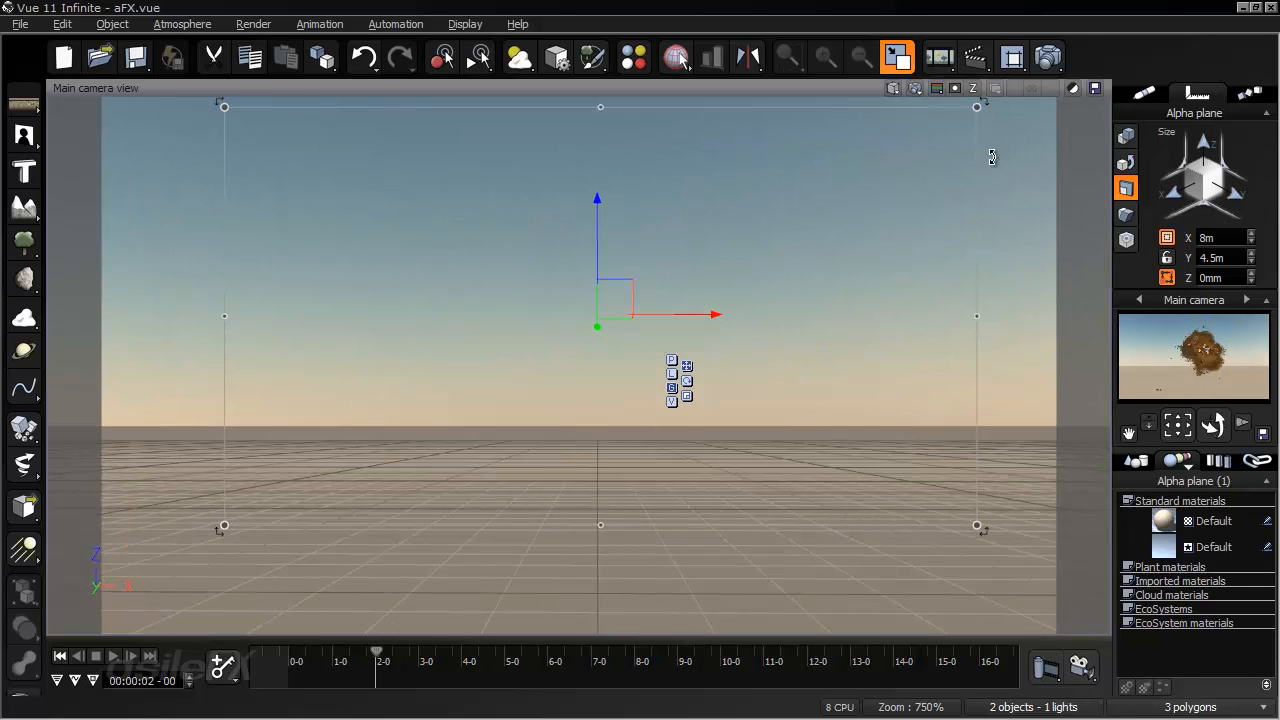
pyautogui.click(897, 88)
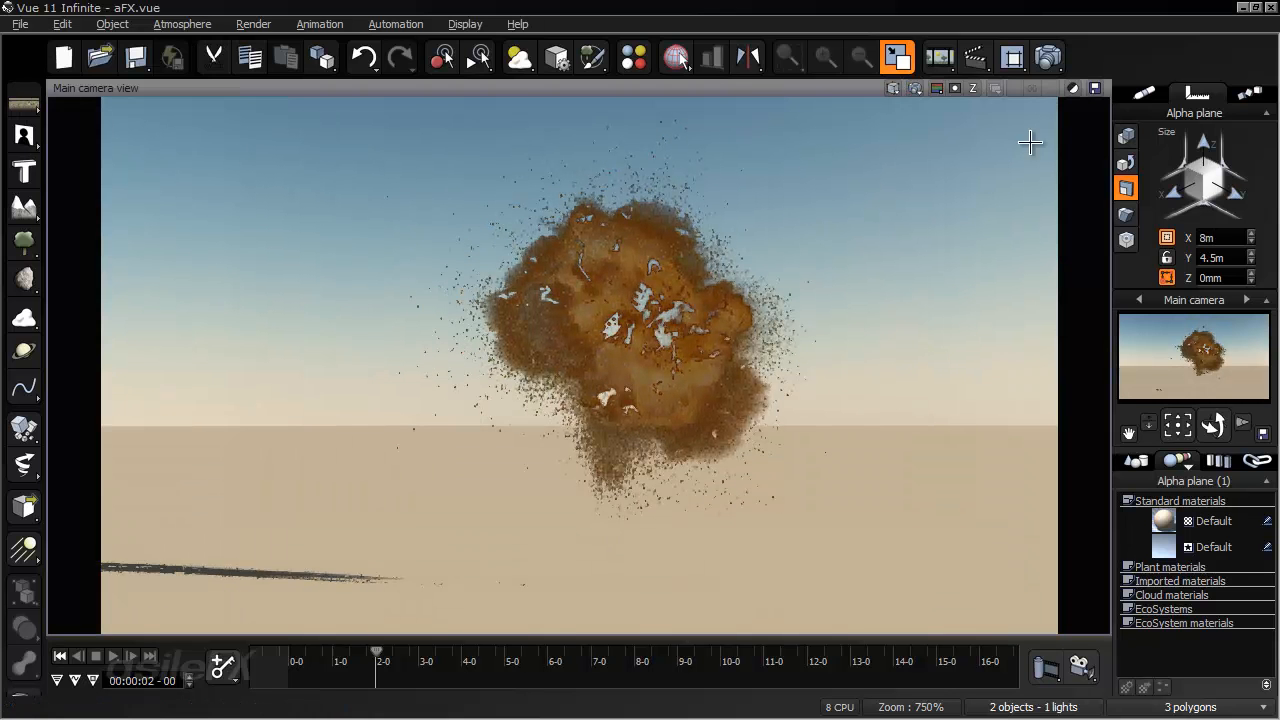
# - Open the alpha plane's material for editing and rename it explosion
pyautogui.click(1144, 92)
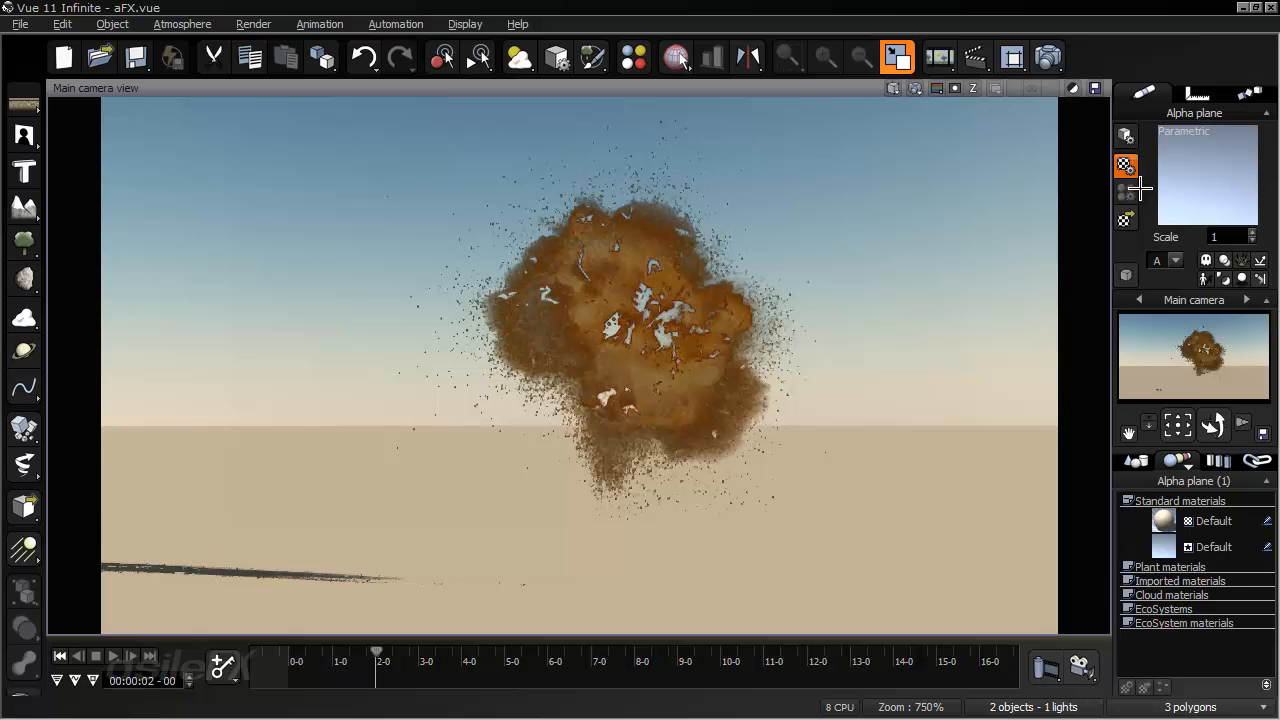
pyautogui.click(884, 287)
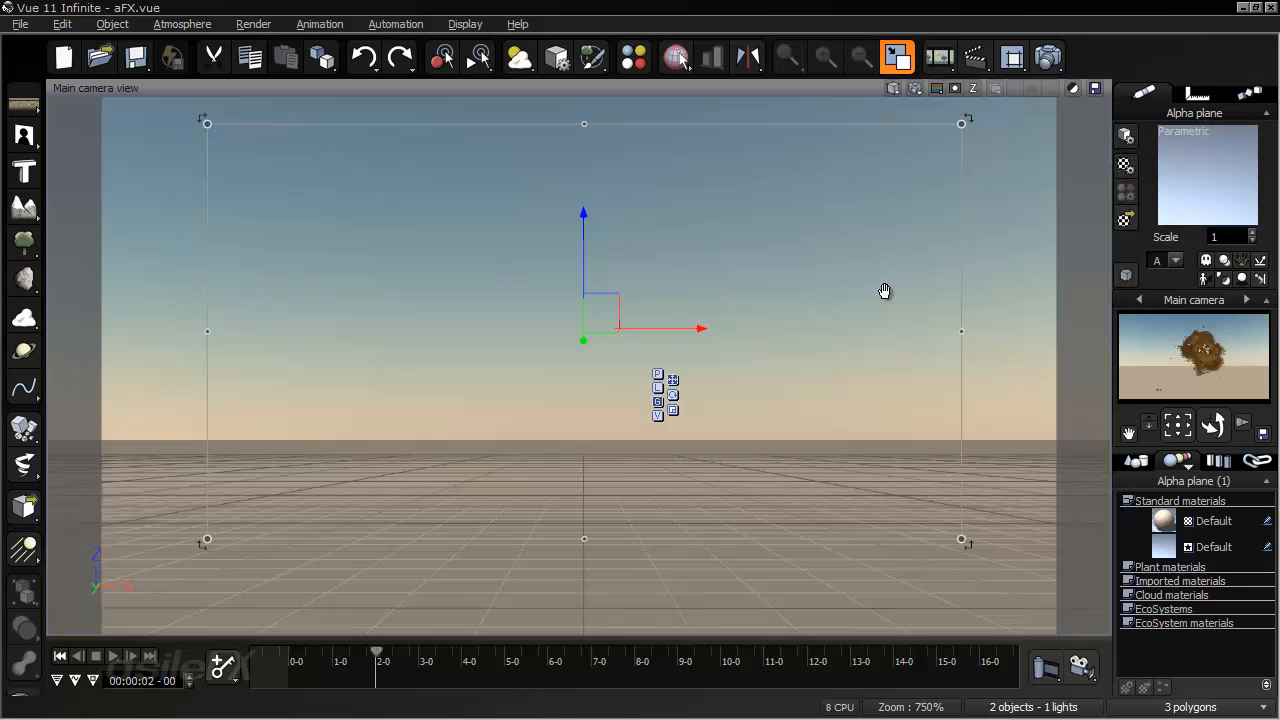
pyautogui.rightClick(1214, 168)
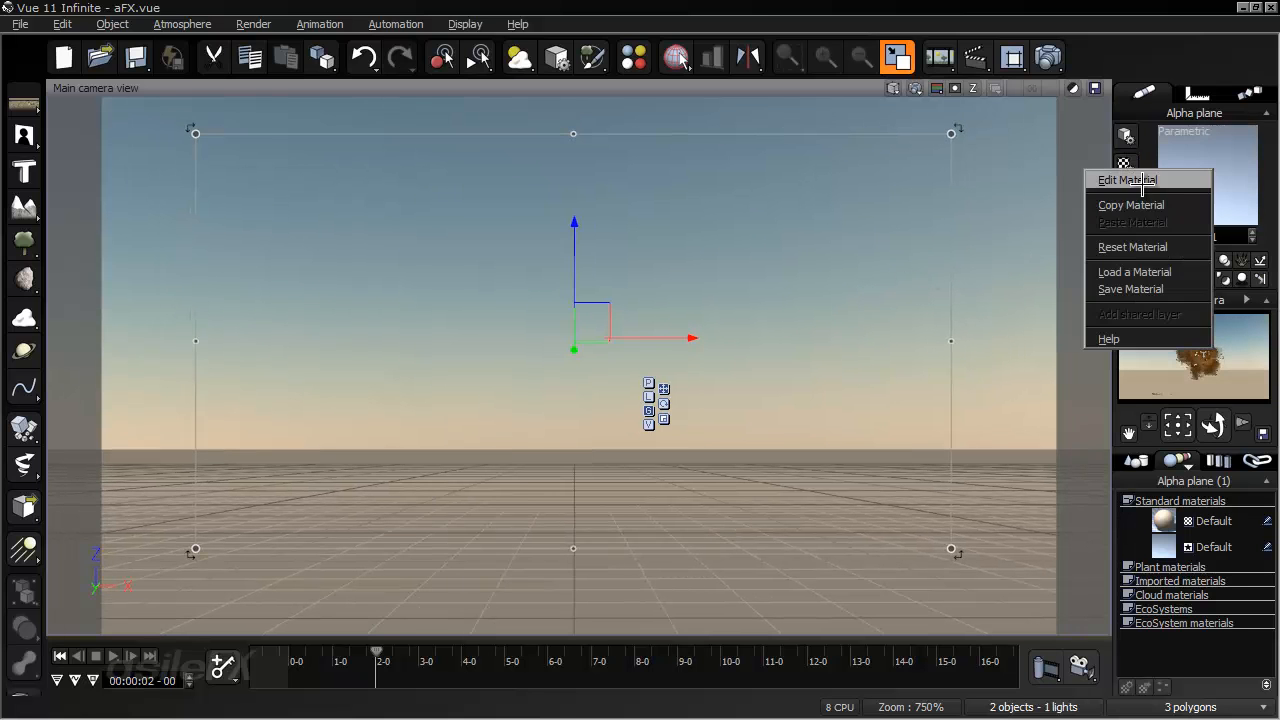
pyautogui.click(1110, 177)
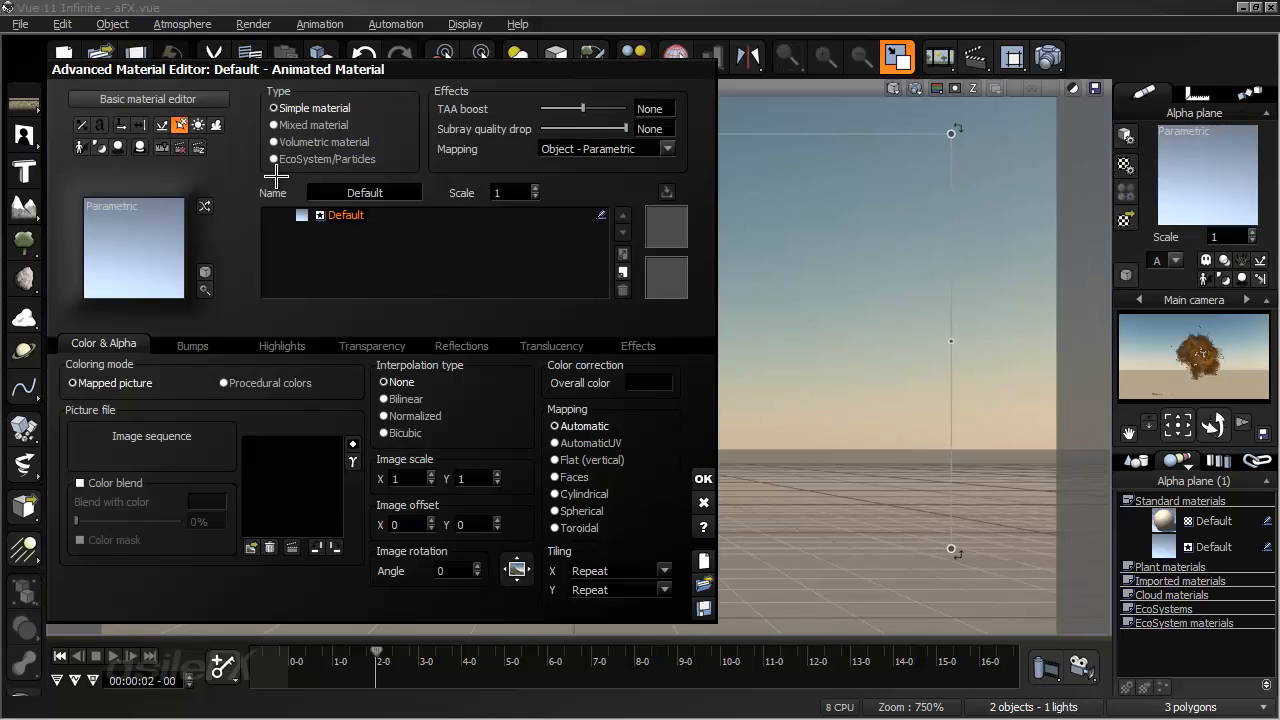
pyautogui.click(390, 190)
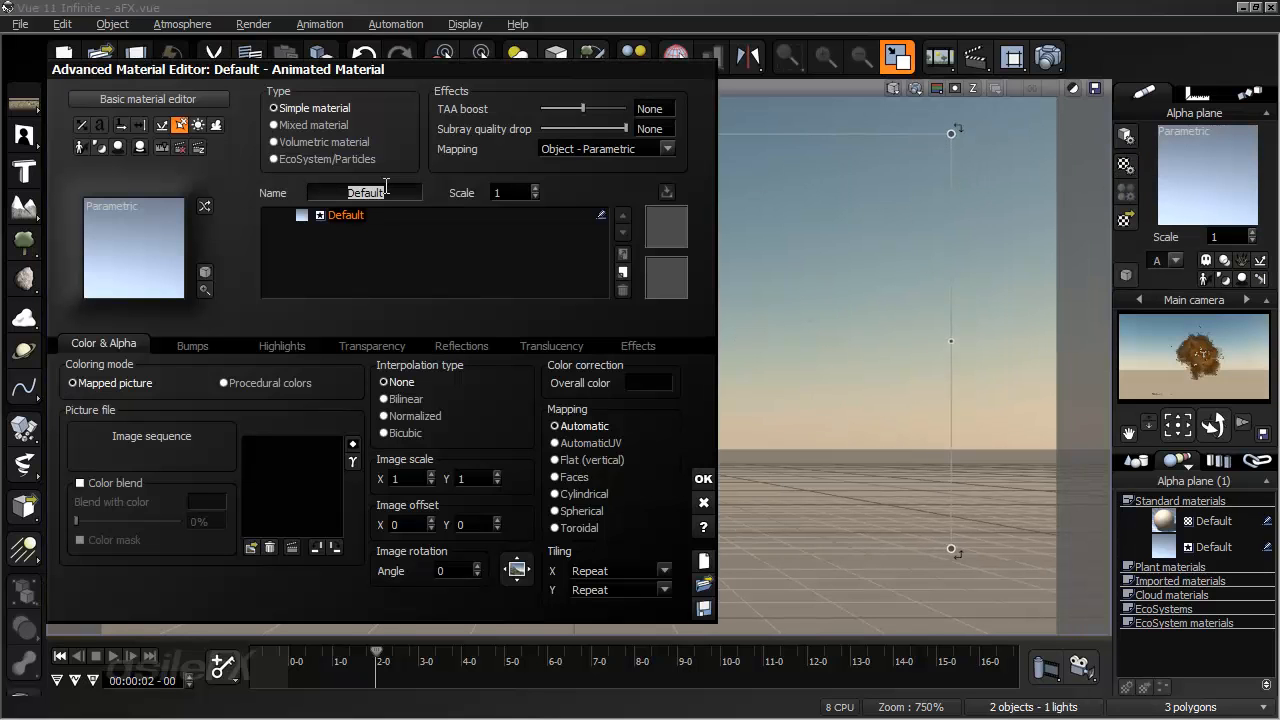
pyautogui.write('explosion')
pyautogui.press('Return')
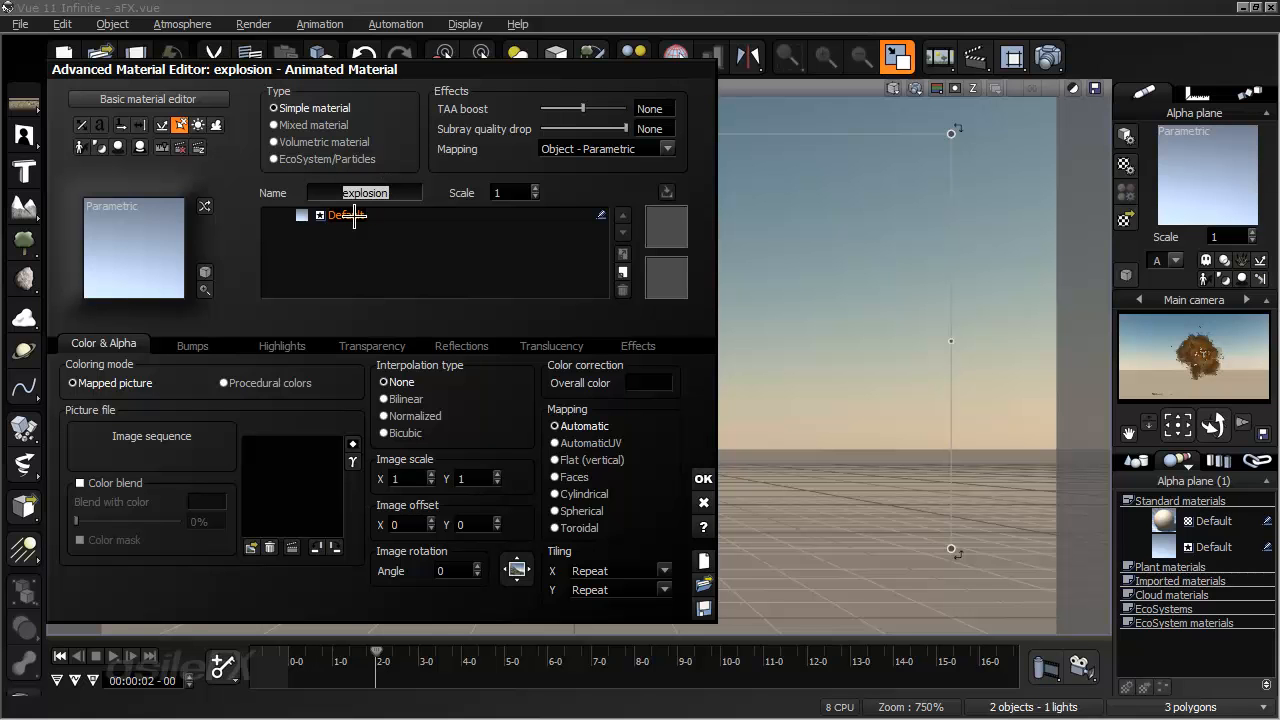
# - Set the explosion material's lighting to 0% diffuse, 0% ambient and 100% luminous, and accept the material changes
pyautogui.click(638, 345)
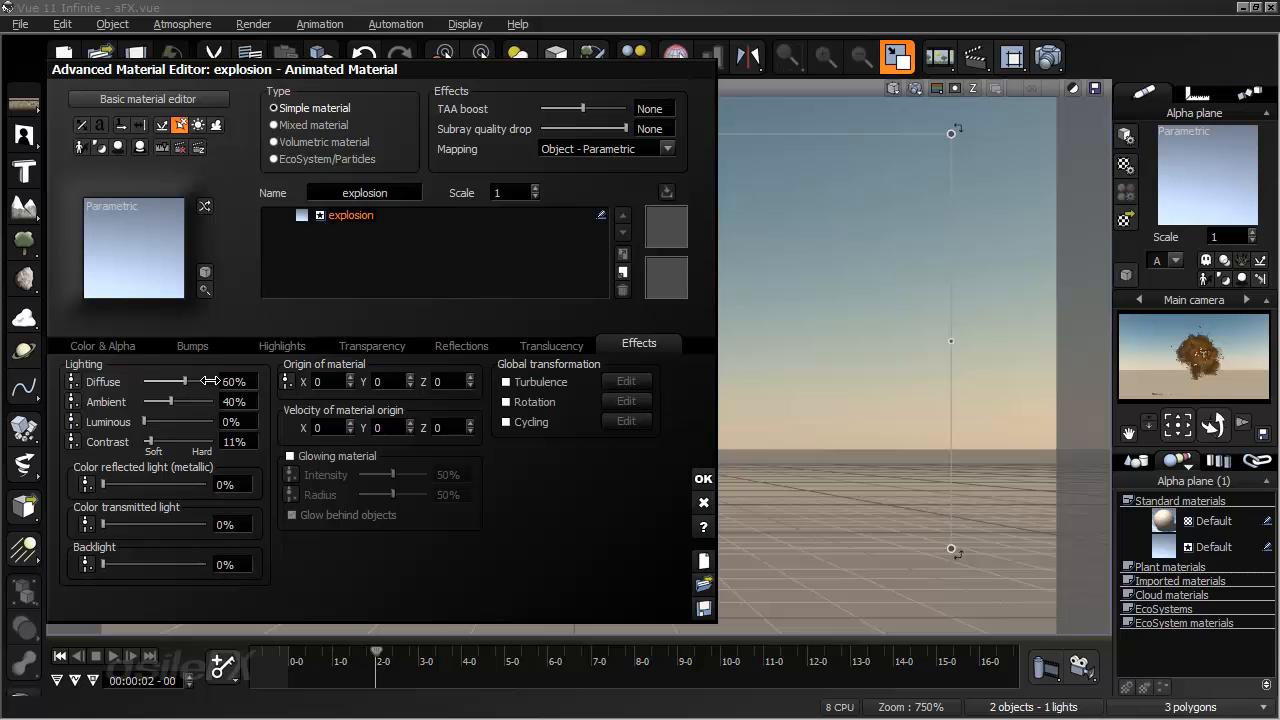
pyautogui.moveTo(161, 381); pyautogui.dragTo(214, 421)
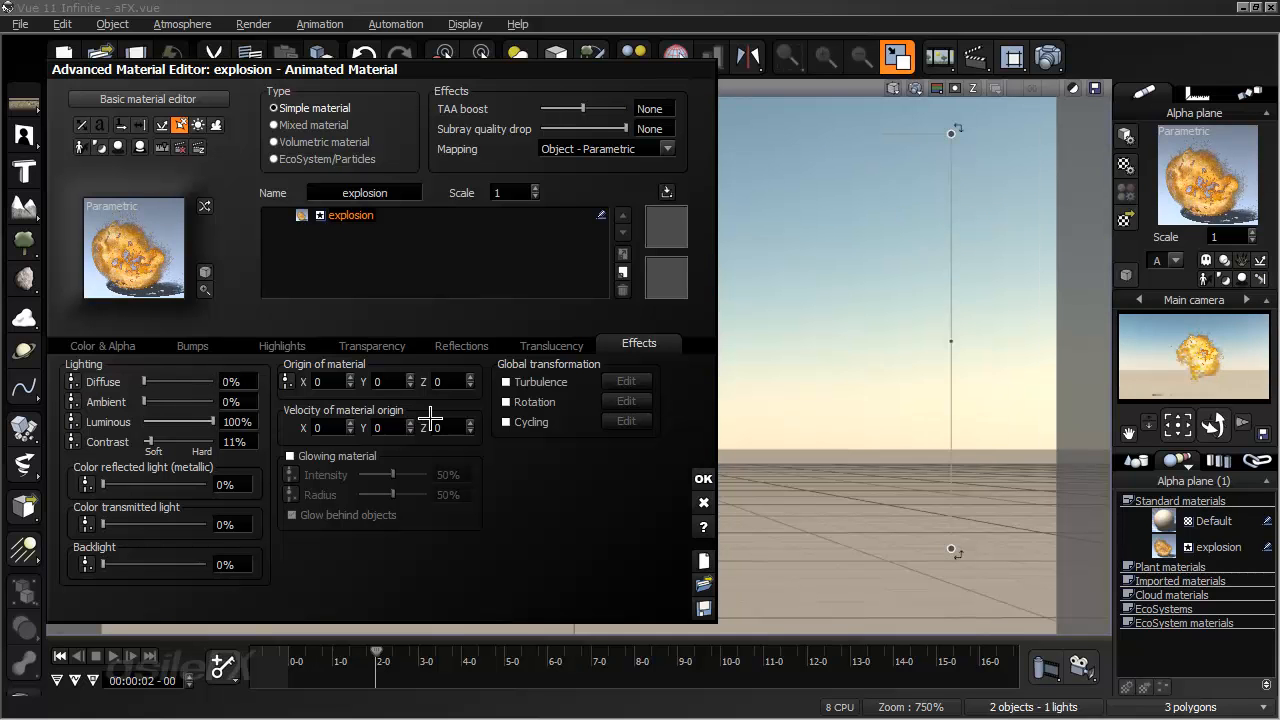
pyautogui.click(704, 477)
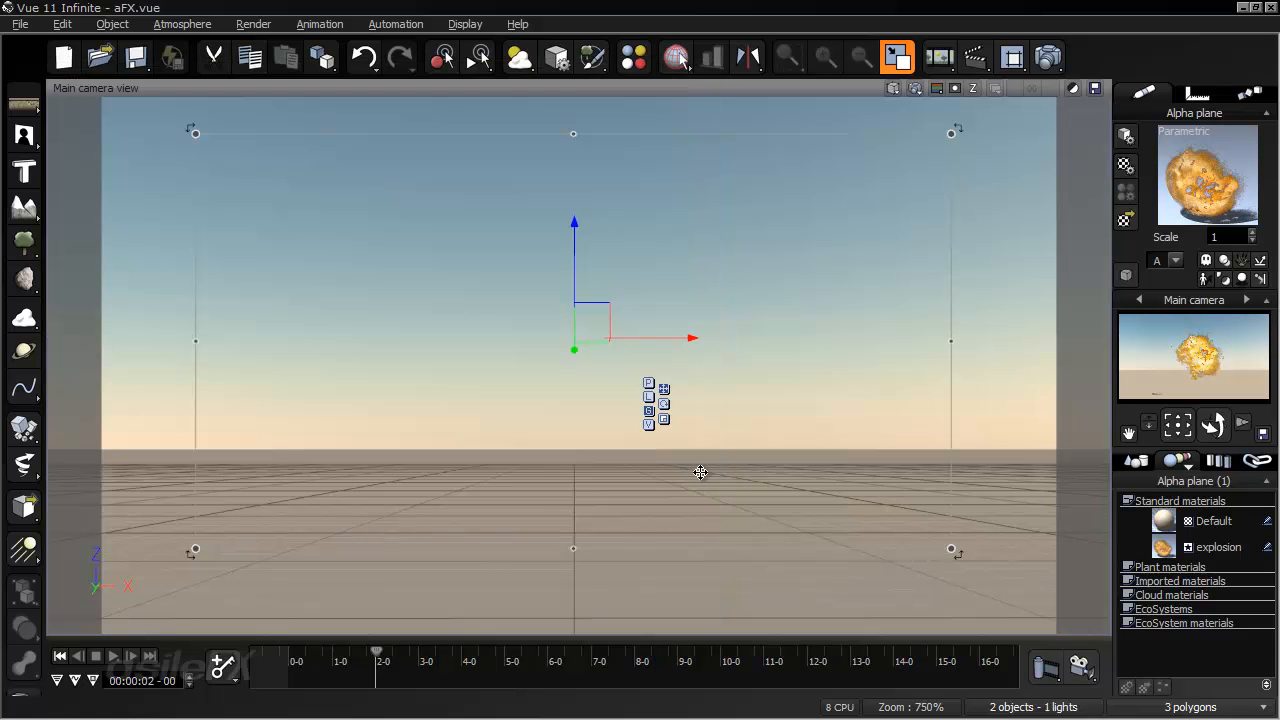
# - Render the main camera view at 00:00:04-23 and at 00:00:00-22 to check the explosion
pyautogui.moveTo(377, 651); pyautogui.dragTo(503, 660)
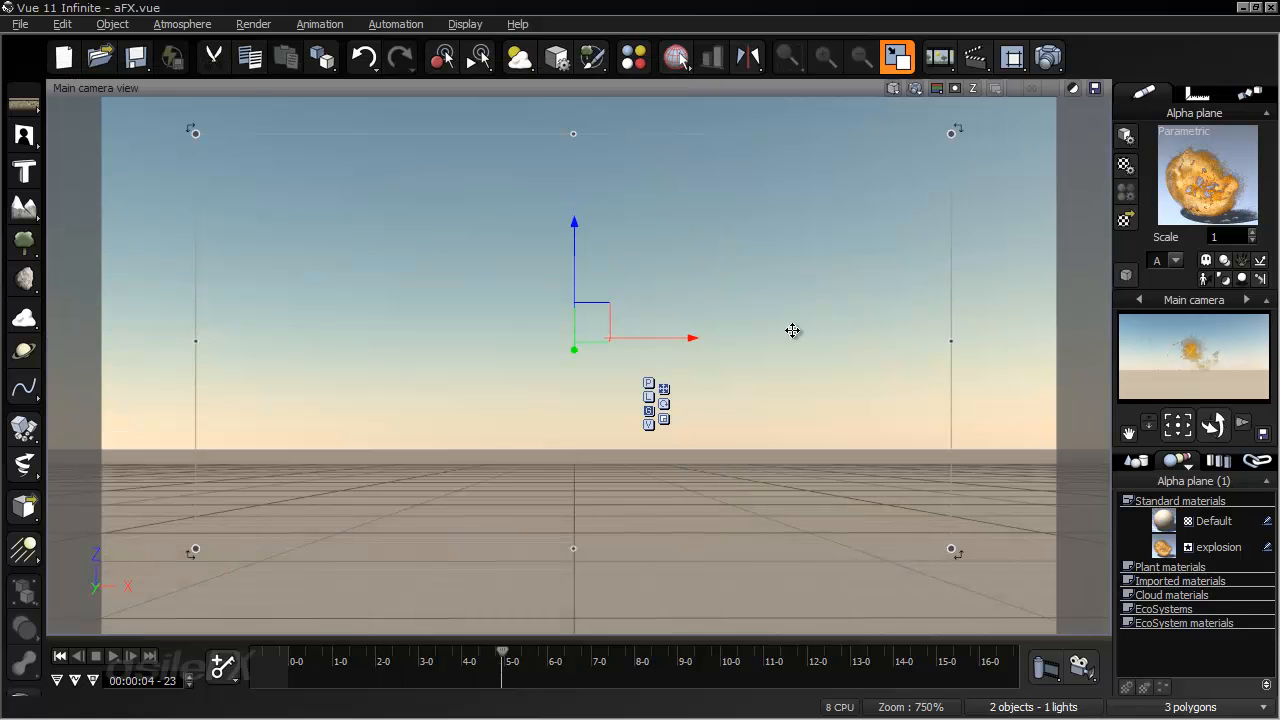
pyautogui.click(912, 88)
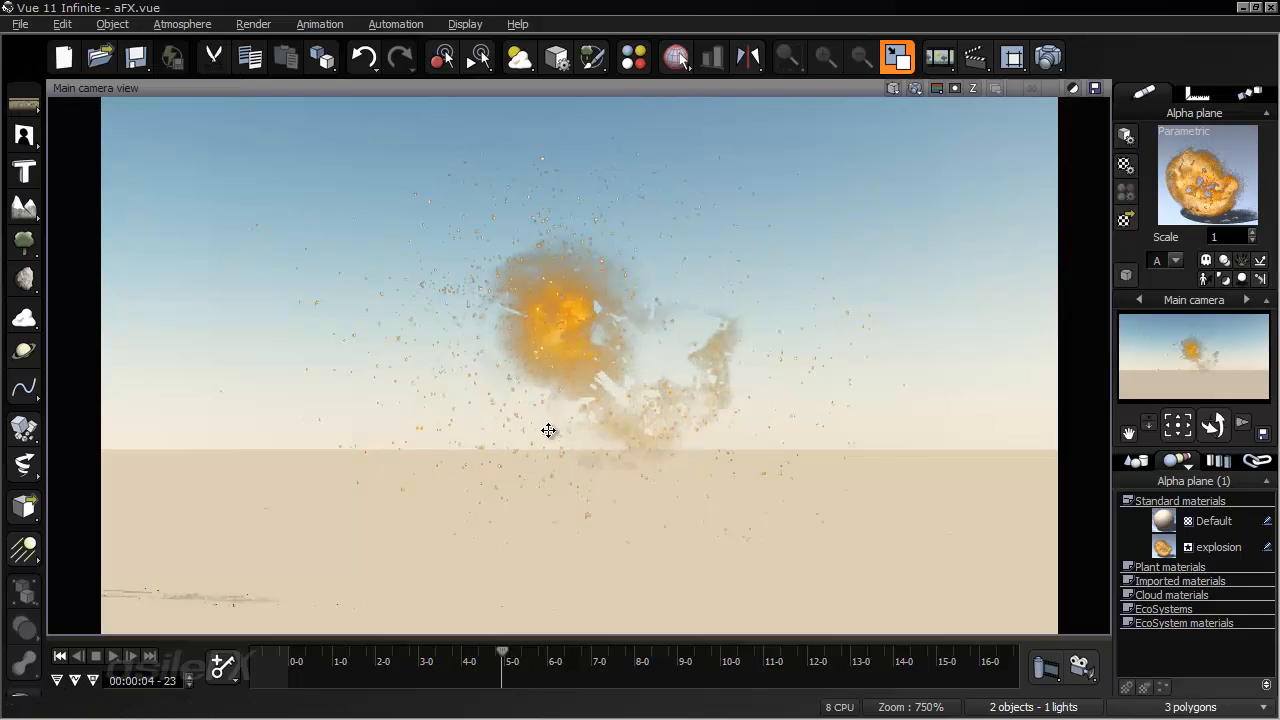
pyautogui.click(60, 656)
pyautogui.moveTo(310, 654); pyautogui.dragTo(328, 654)
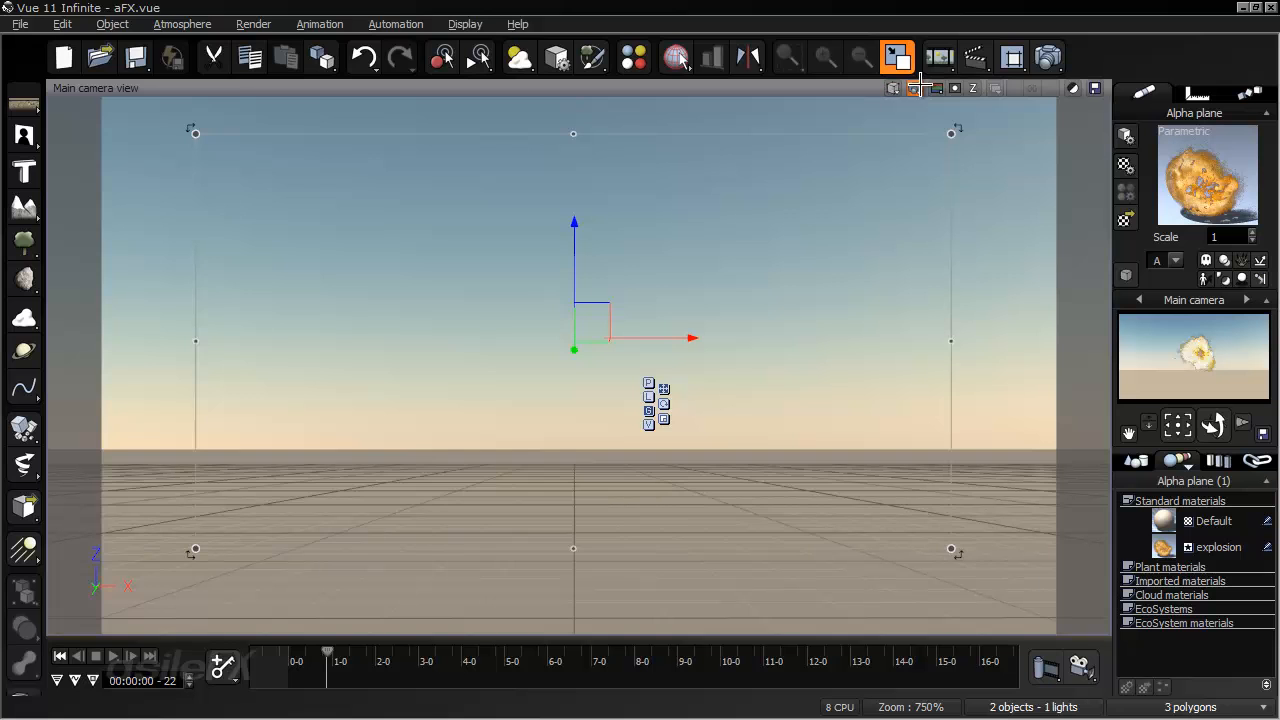
pyautogui.click(893, 89)
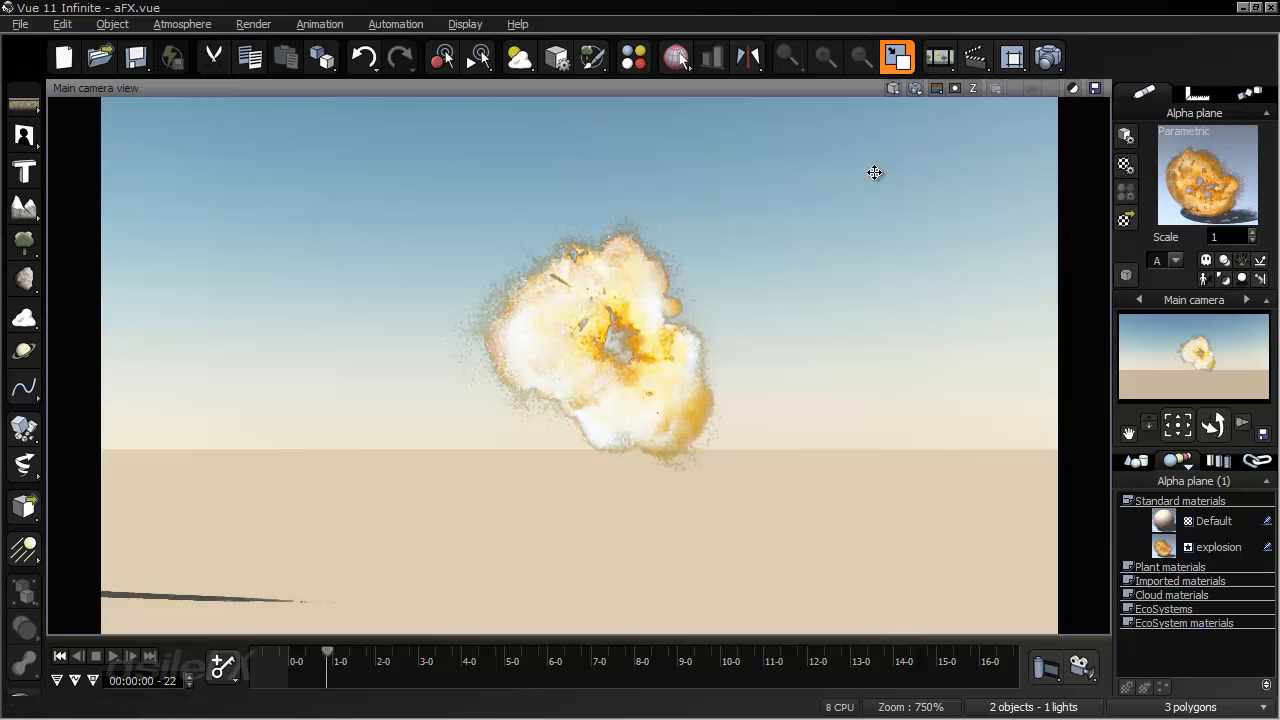
pyautogui.click(674, 334)
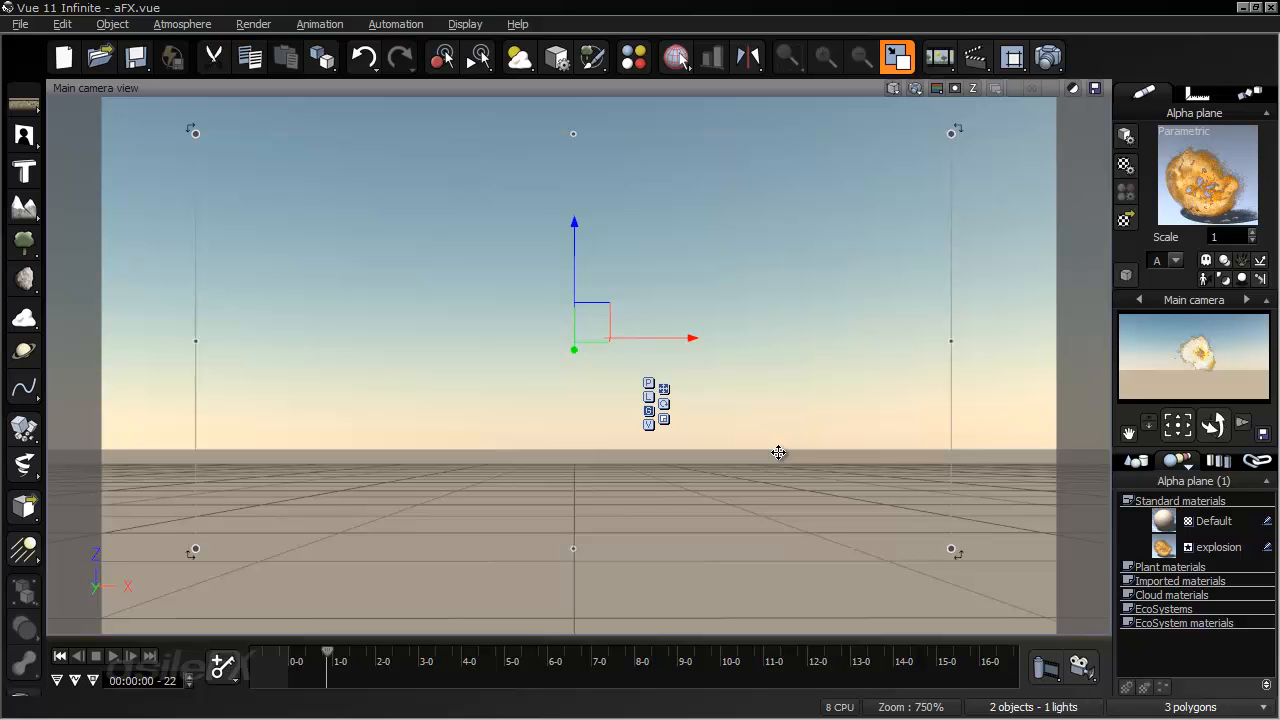
# - In the explosion material's function graph, move the Color and Transparency animation map nodes farther above their outputs, and accept the function and material
pyautogui.doubleClick(1212, 543)
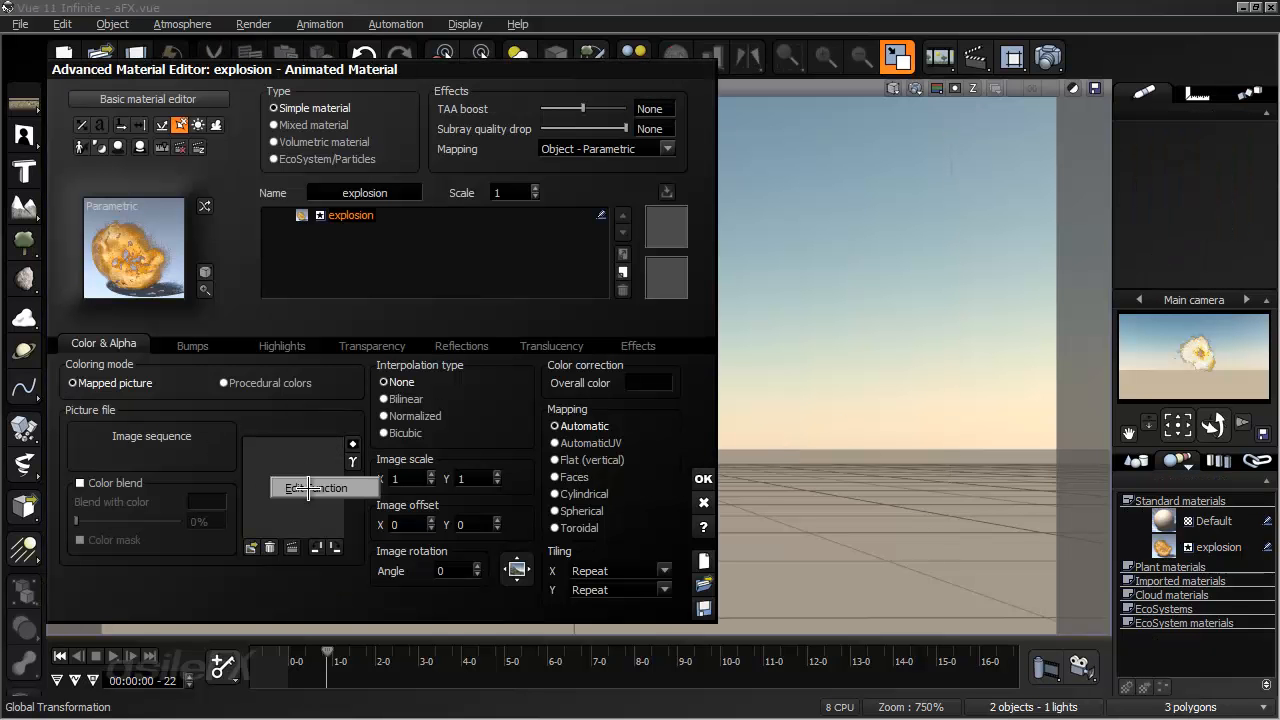
pyautogui.click(307, 487)
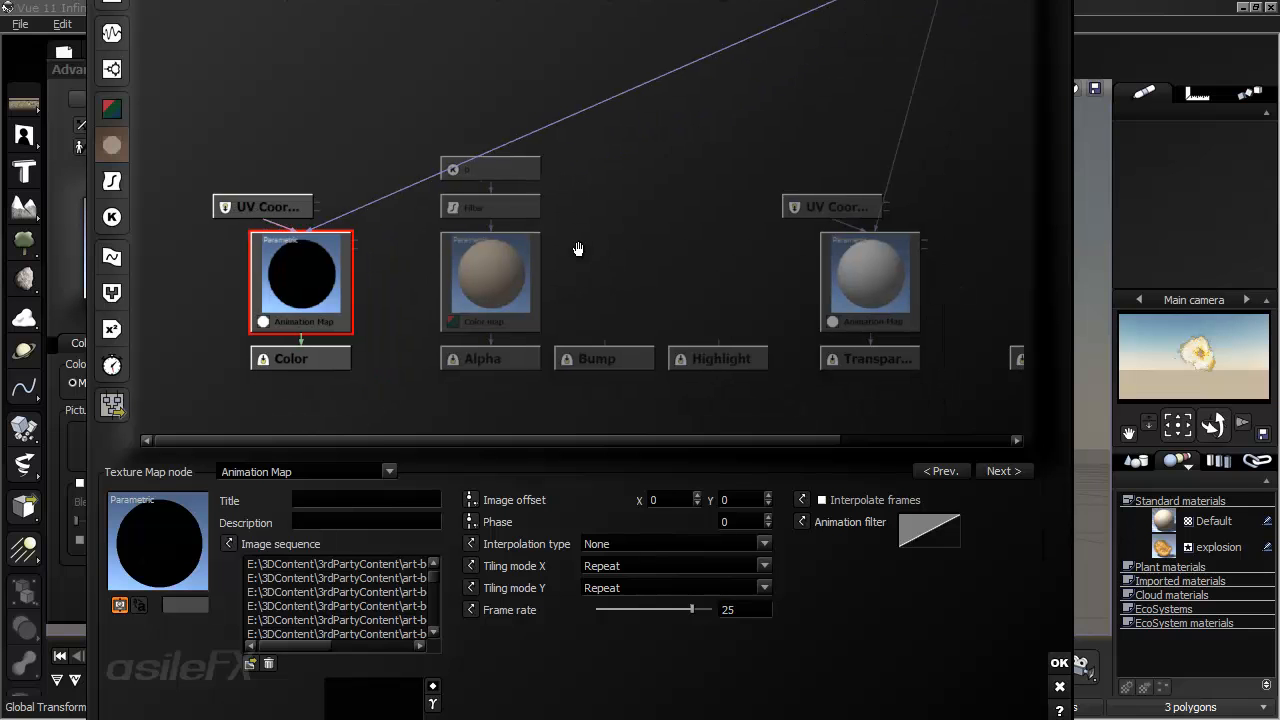
pyautogui.moveTo(341, 291); pyautogui.dragTo(341, 215)
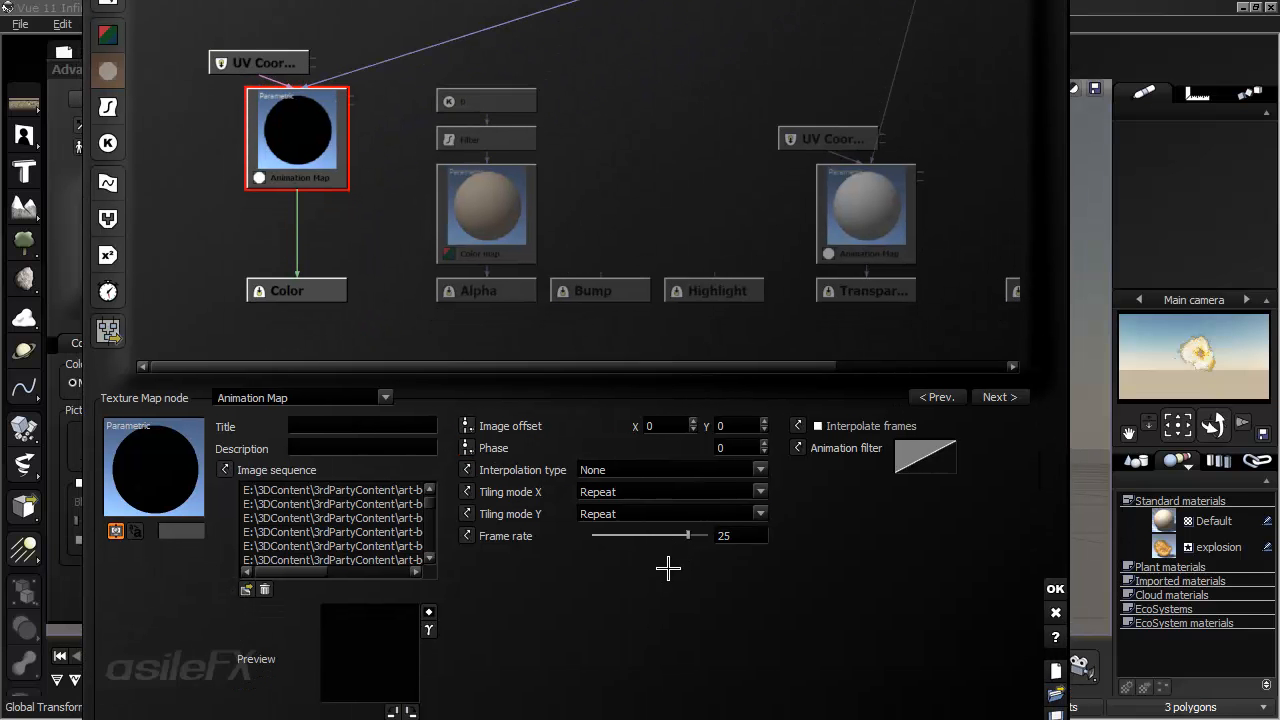
pyautogui.moveTo(866, 277); pyautogui.dragTo(876, 202)
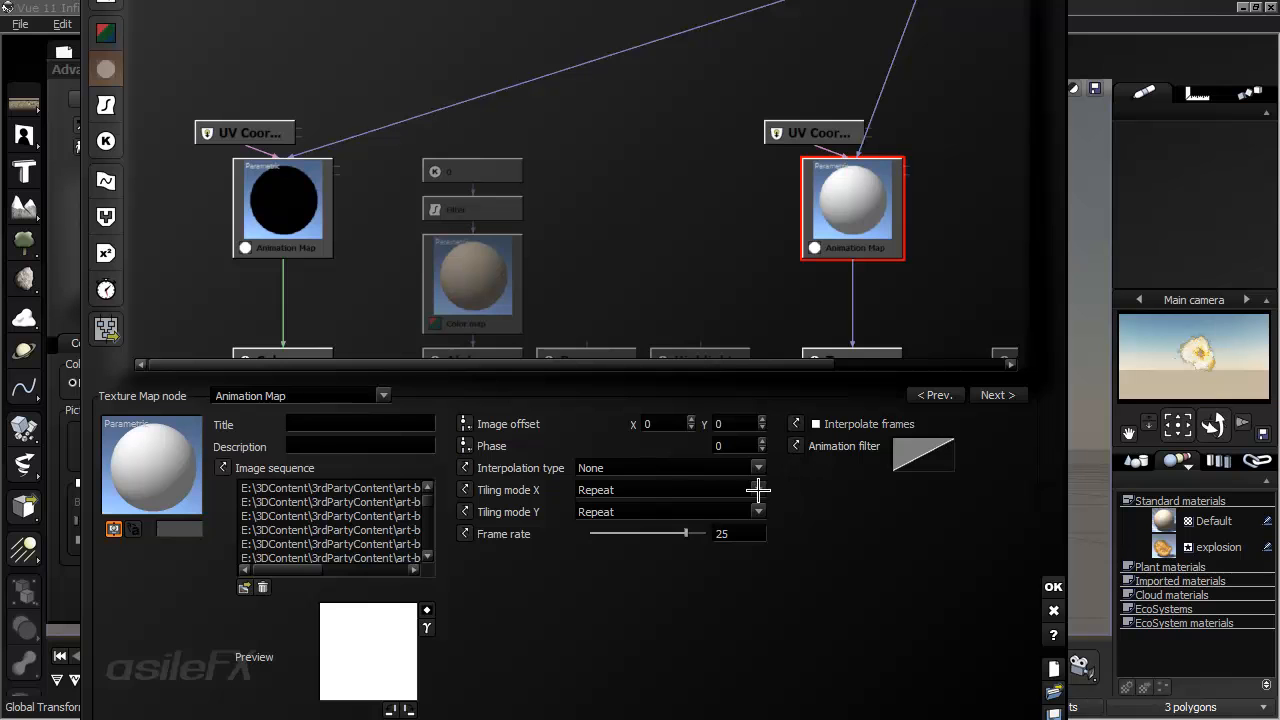
pyautogui.click(1054, 586)
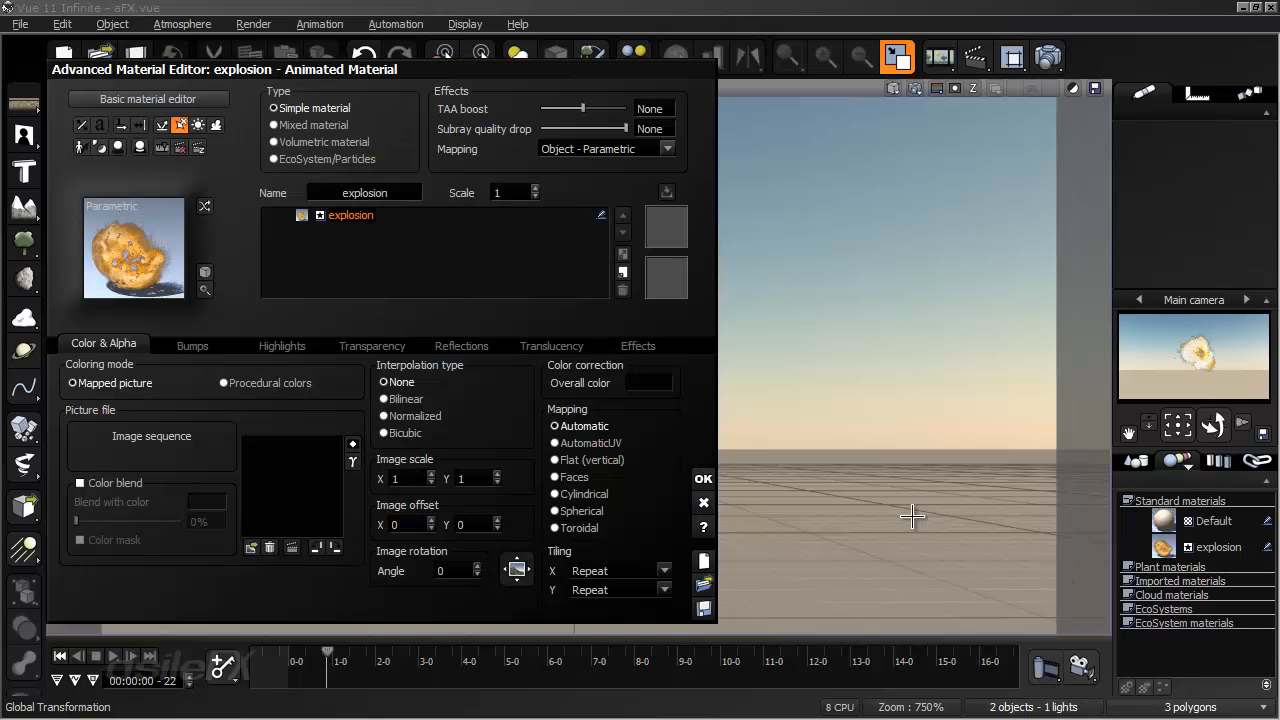
pyautogui.click(706, 477)
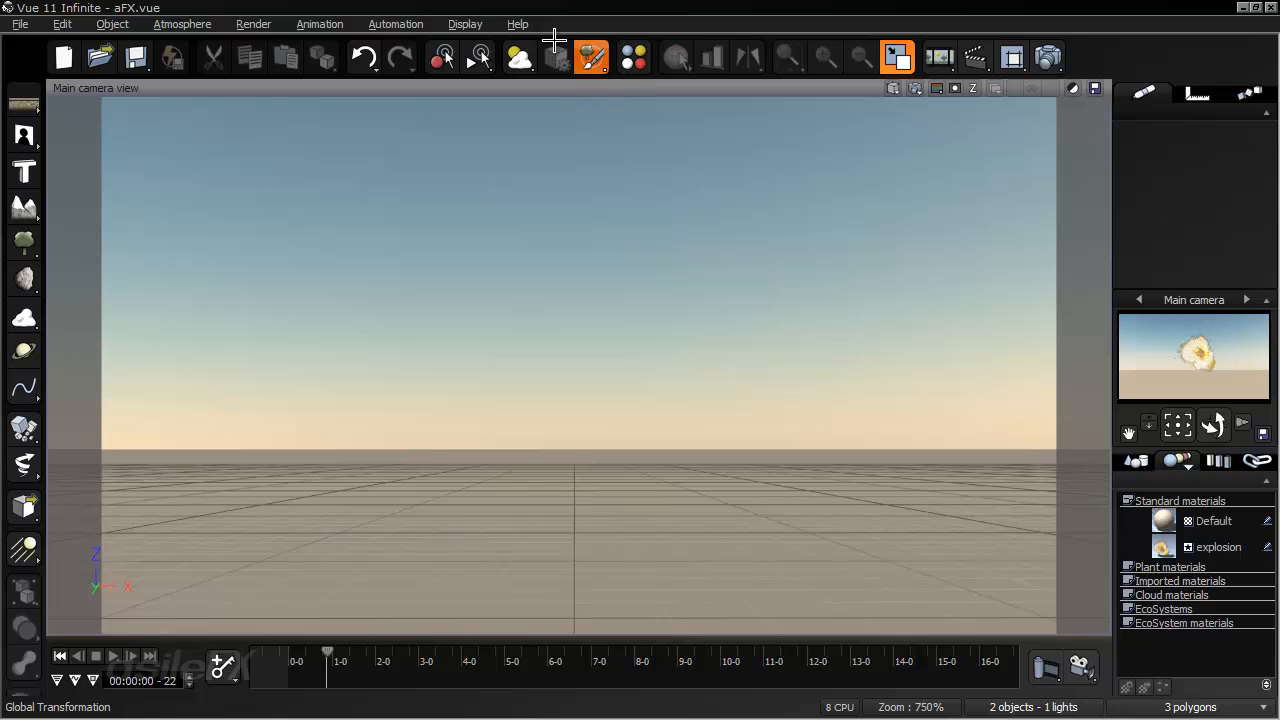
# - Return the animation timeline to the first frame
pyautogui.click(453, 26)
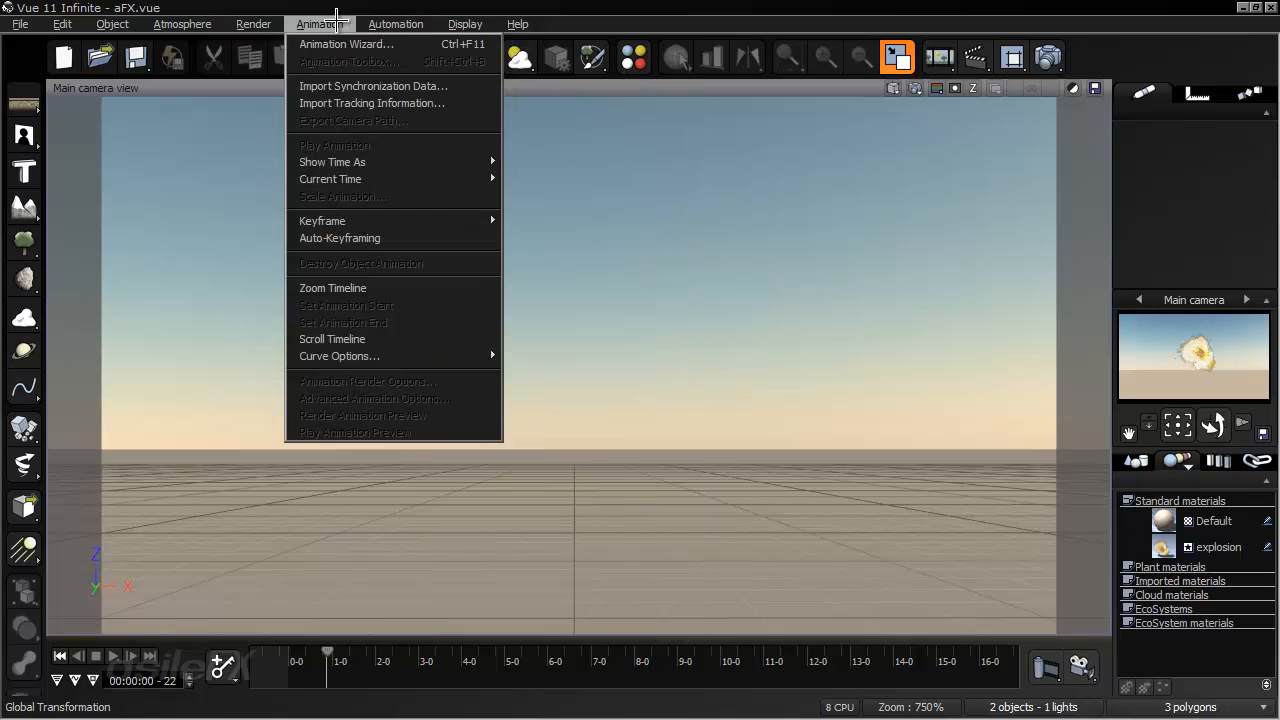
pyautogui.click(400, 2)
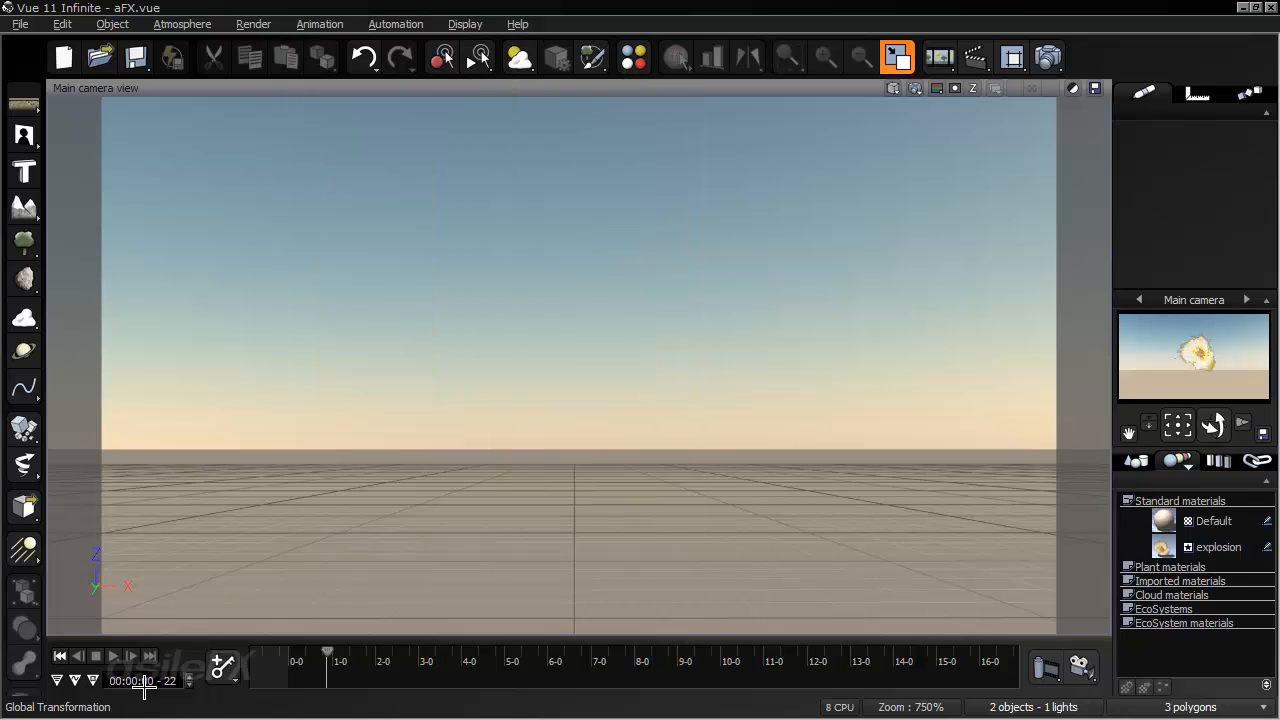
pyautogui.click(63, 660)
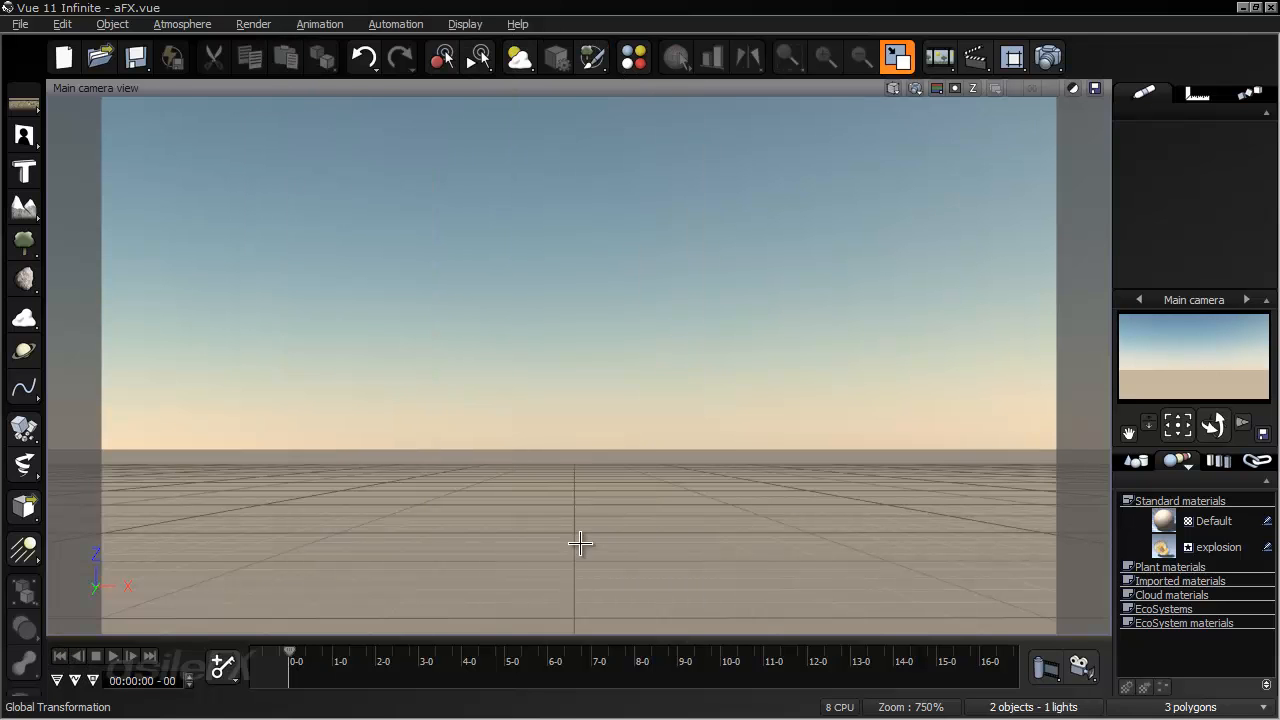
# - Select the alpha plane and open its explosion material's color function for editing
pyautogui.click(1138, 462)
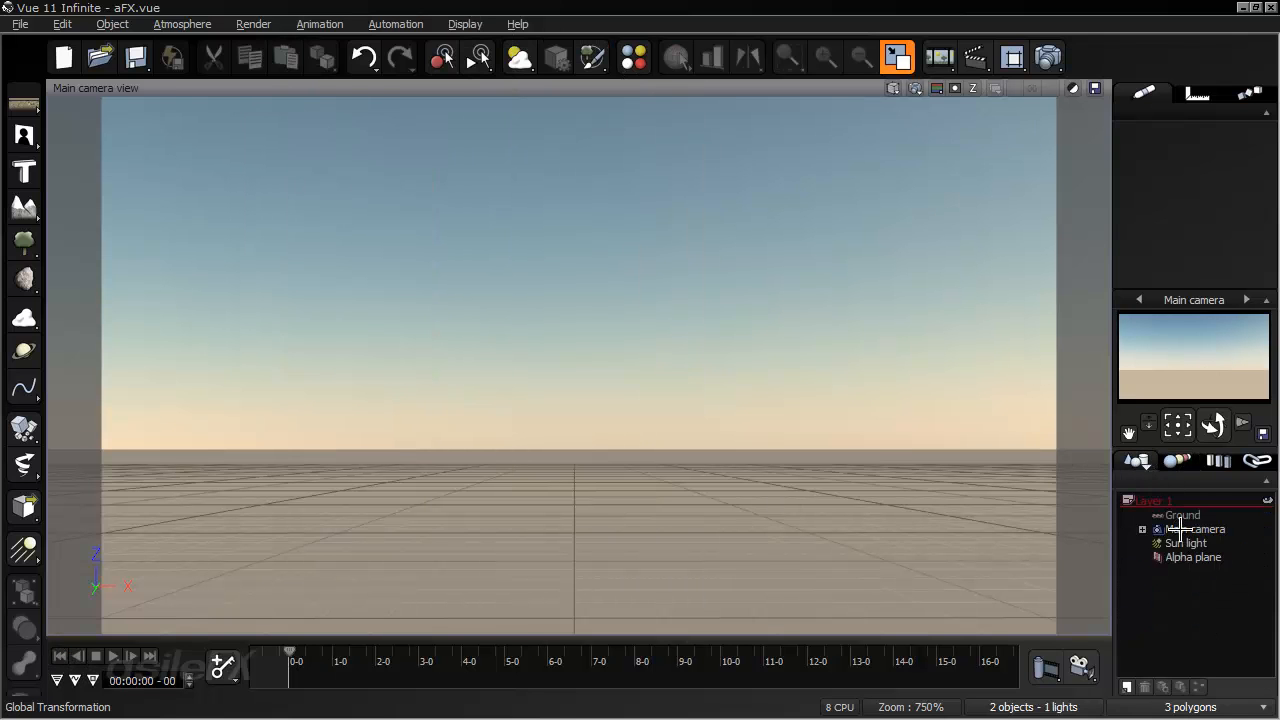
pyautogui.click(1193, 557)
pyautogui.rightClick(1198, 150)
pyautogui.click(1120, 155)
pyautogui.click(112, 345)
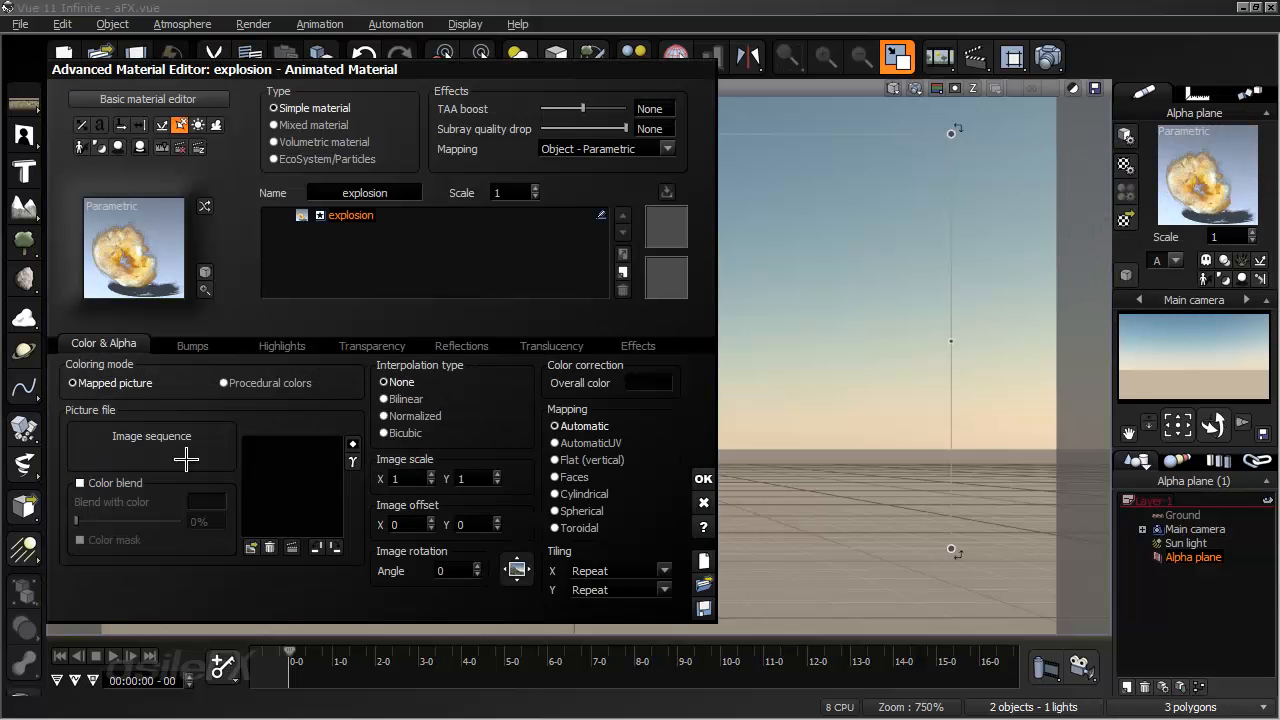
pyautogui.click(280, 479)
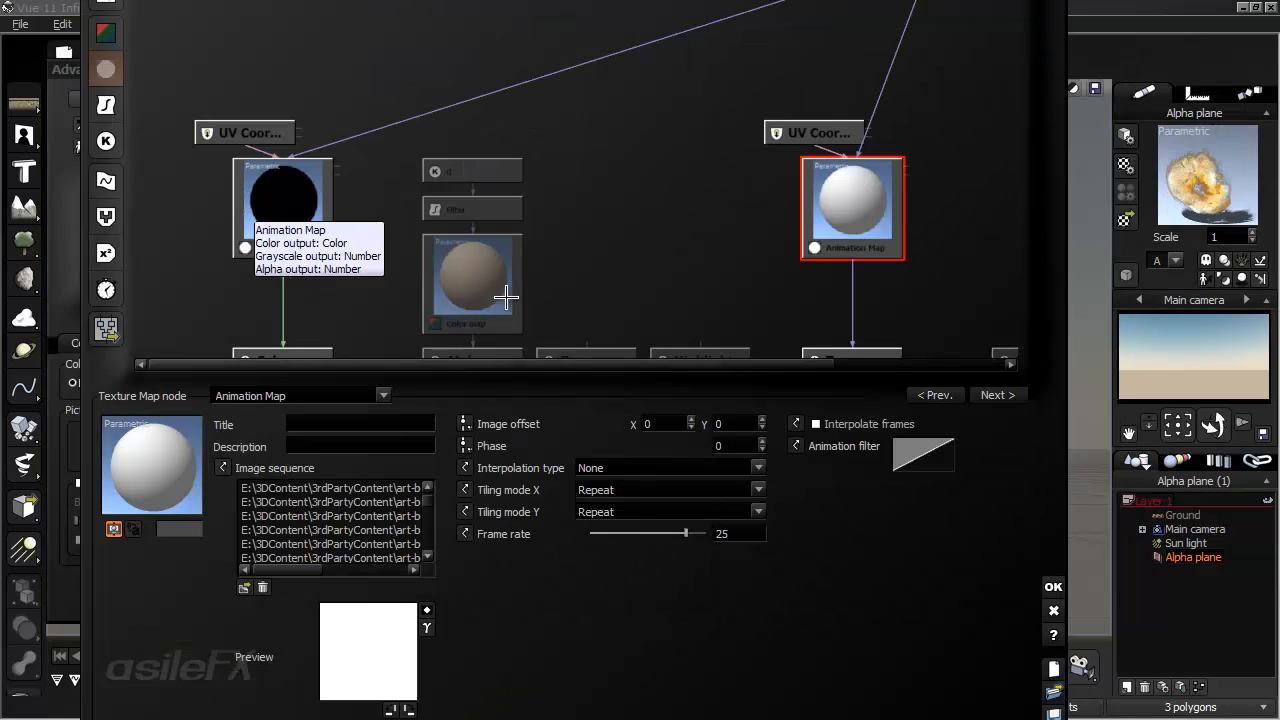
# - Add a Particle Birth Time (s) input node in an empty cell of the function graph and turn off its Parametric option
pyautogui.moveTo(762, 567); pyautogui.dragTo(749, 651)
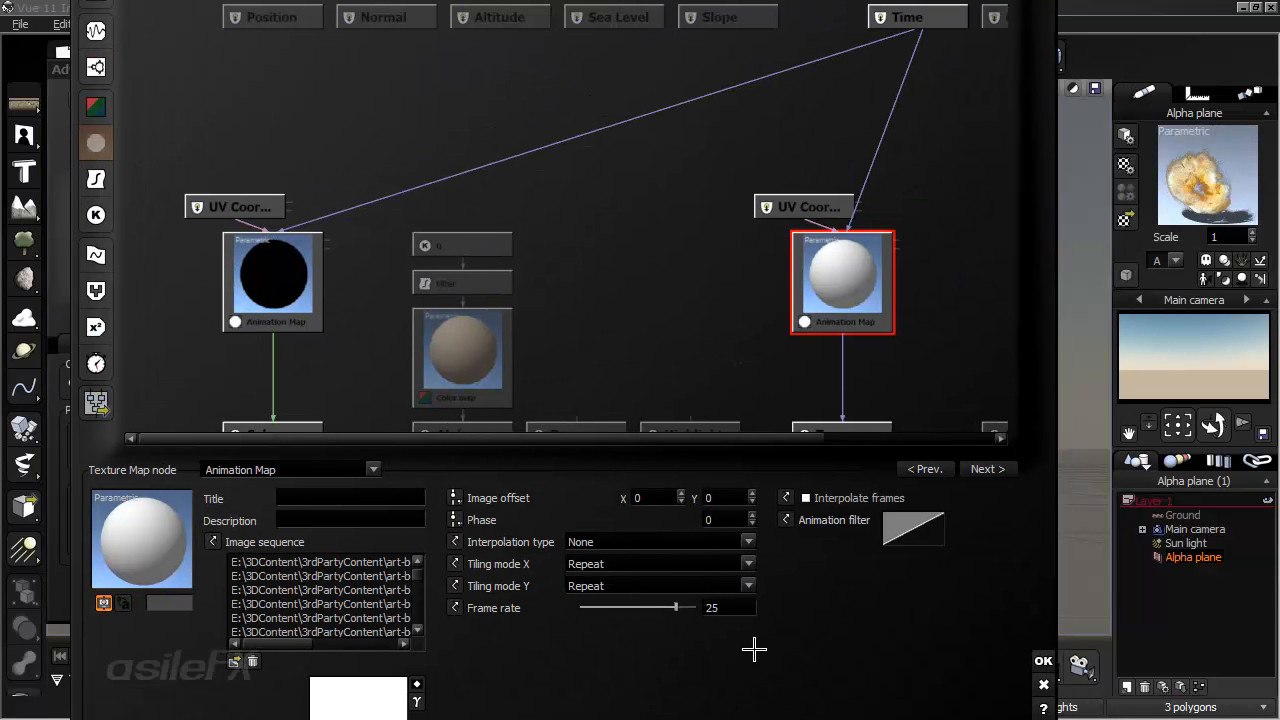
pyautogui.click(674, 297)
pyautogui.moveTo(551, 306); pyautogui.dragTo(584, 279, button='middle')
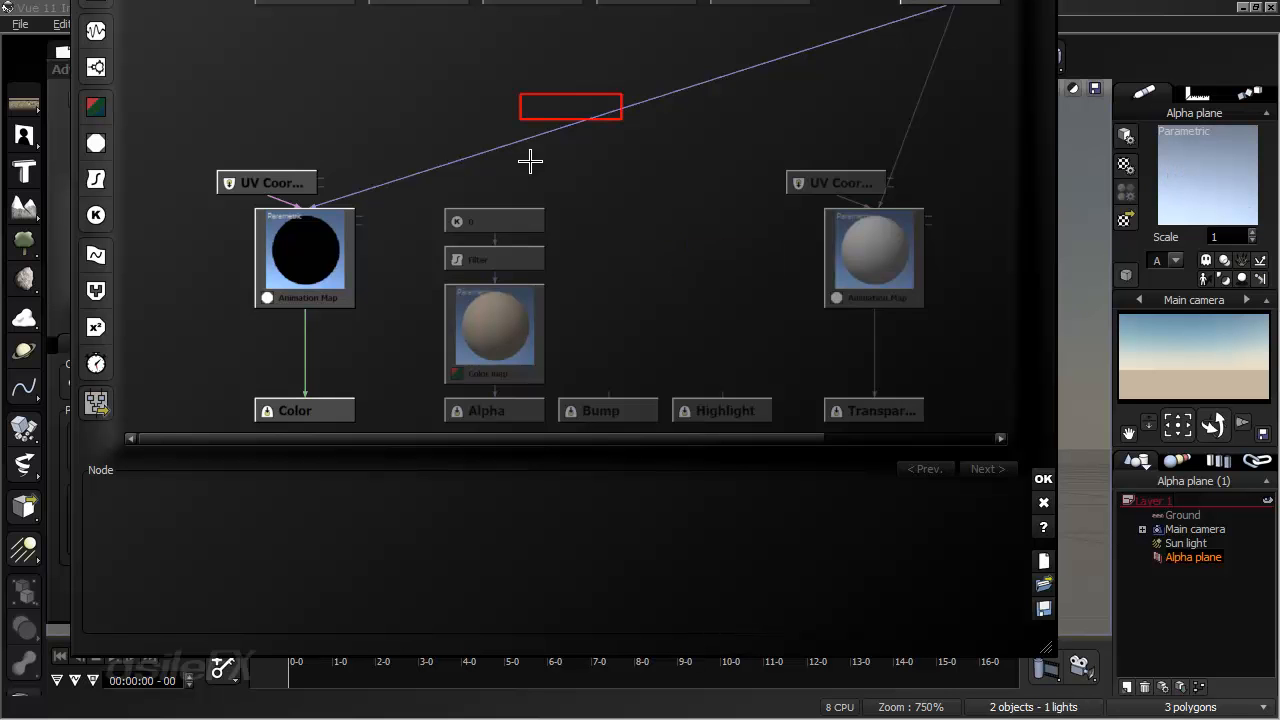
pyautogui.rightClick(508, 86)
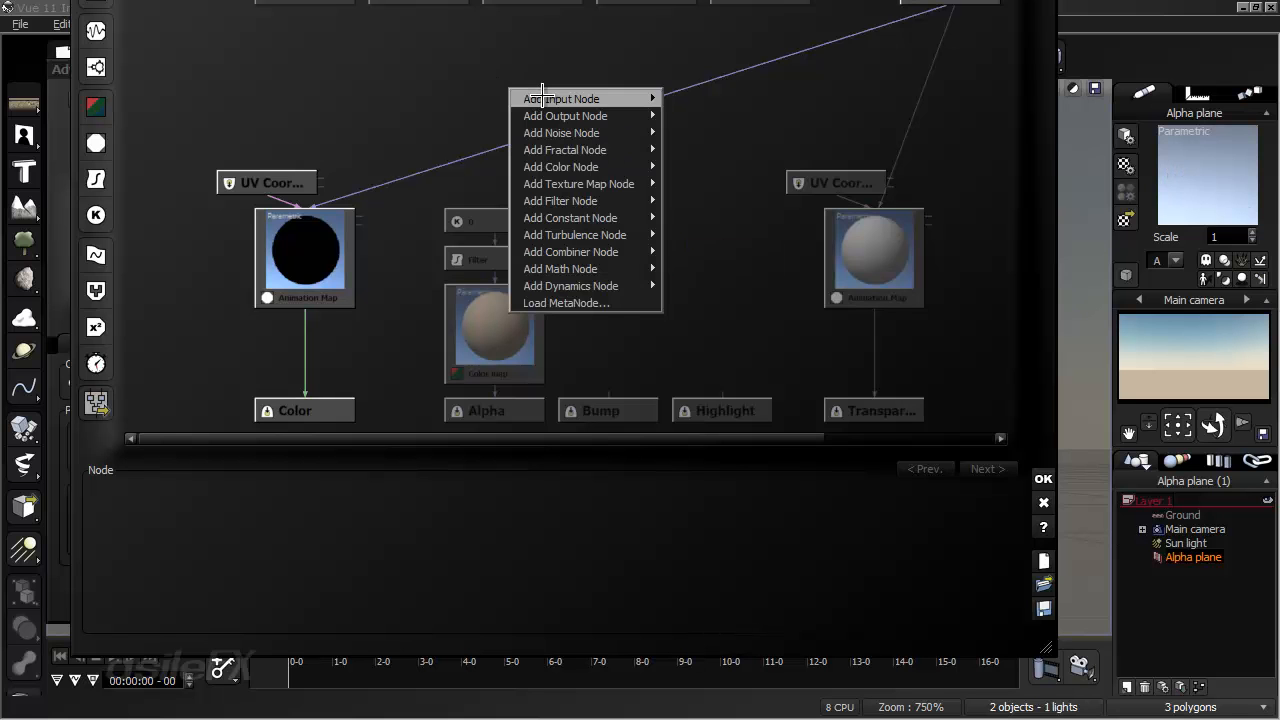
pyautogui.moveTo(627, 94)
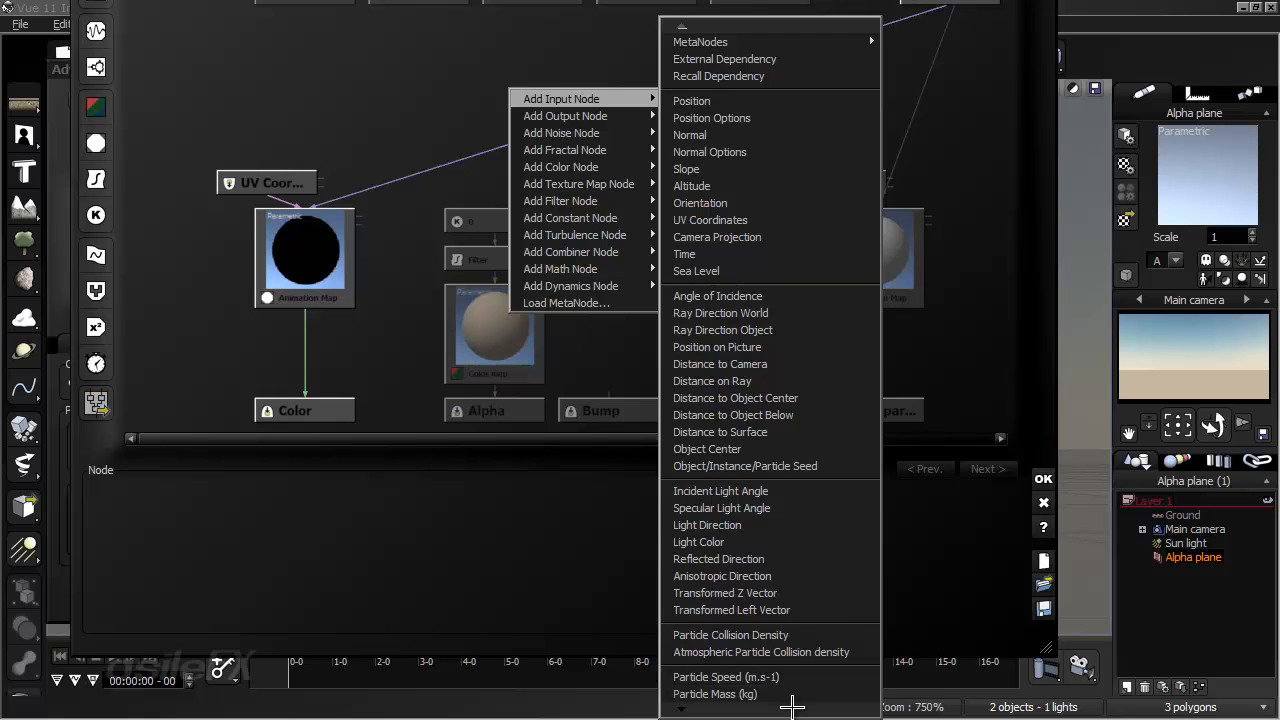
pyautogui.moveTo(792, 706)
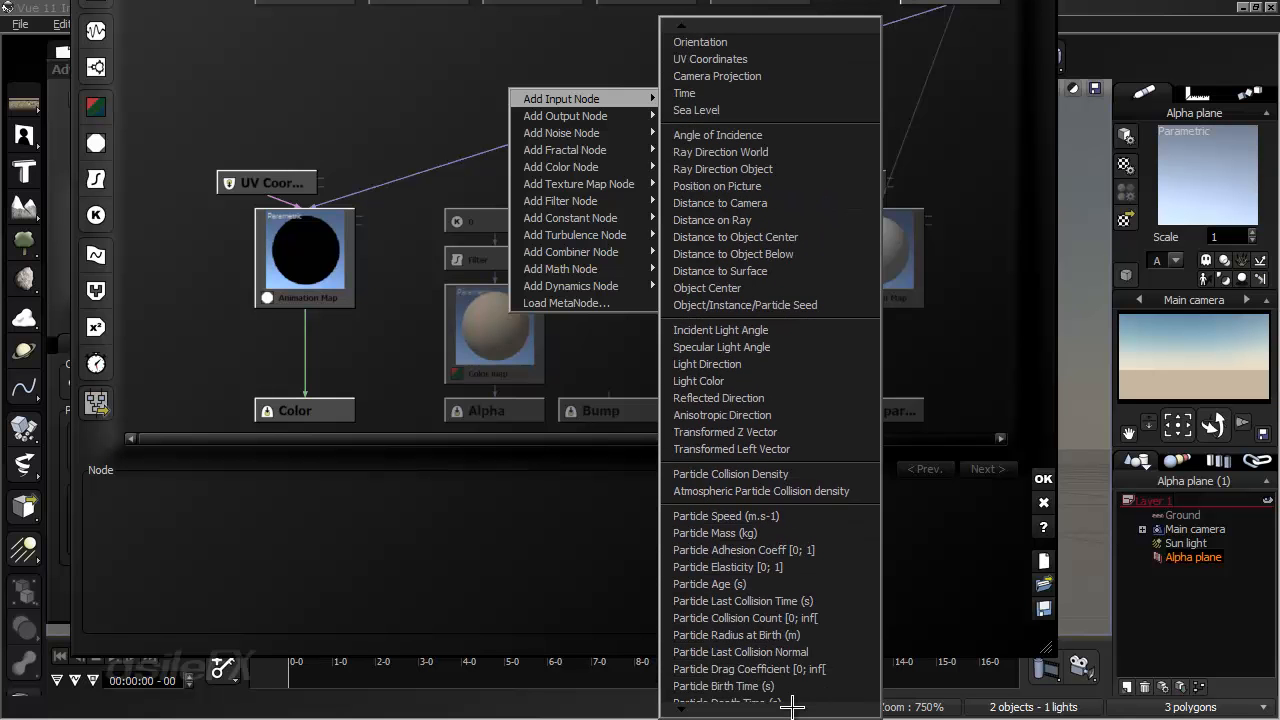
pyautogui.click(780, 612)
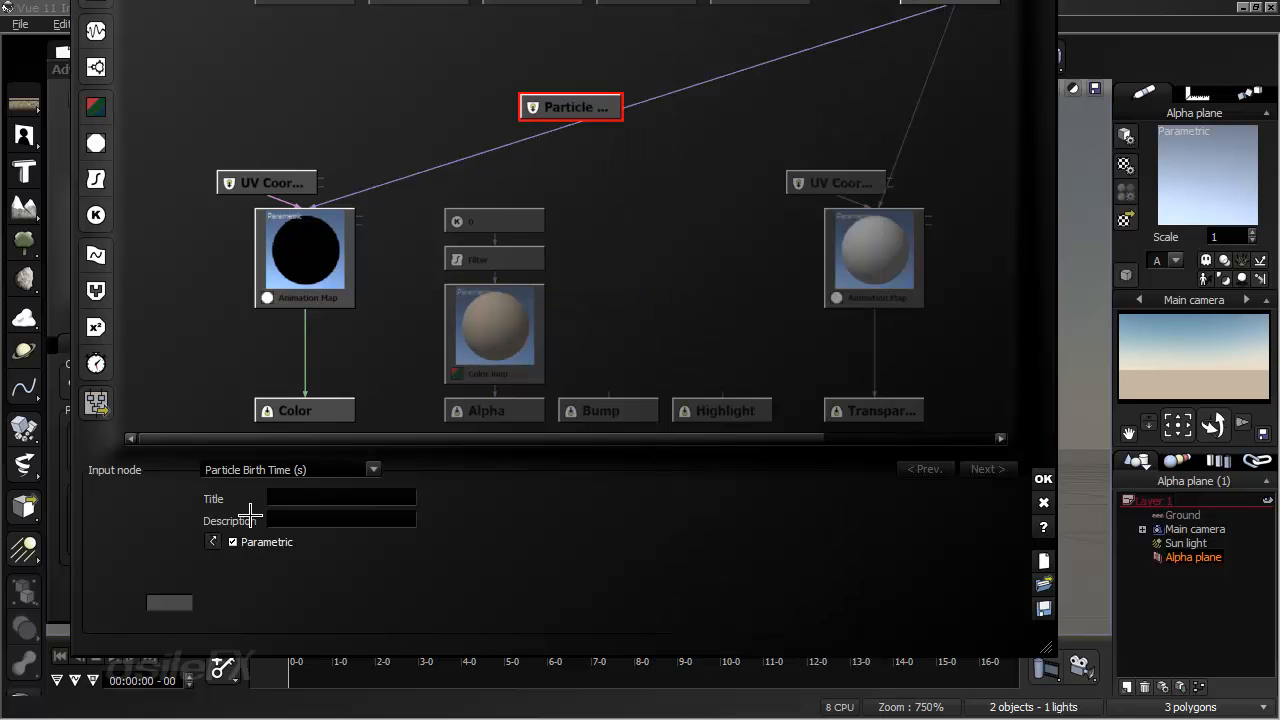
pyautogui.click(268, 541)
# - Move the Particle Birth Time node to a free spot just below the Position and Normal input nodes
pyautogui.moveTo(511, 143)
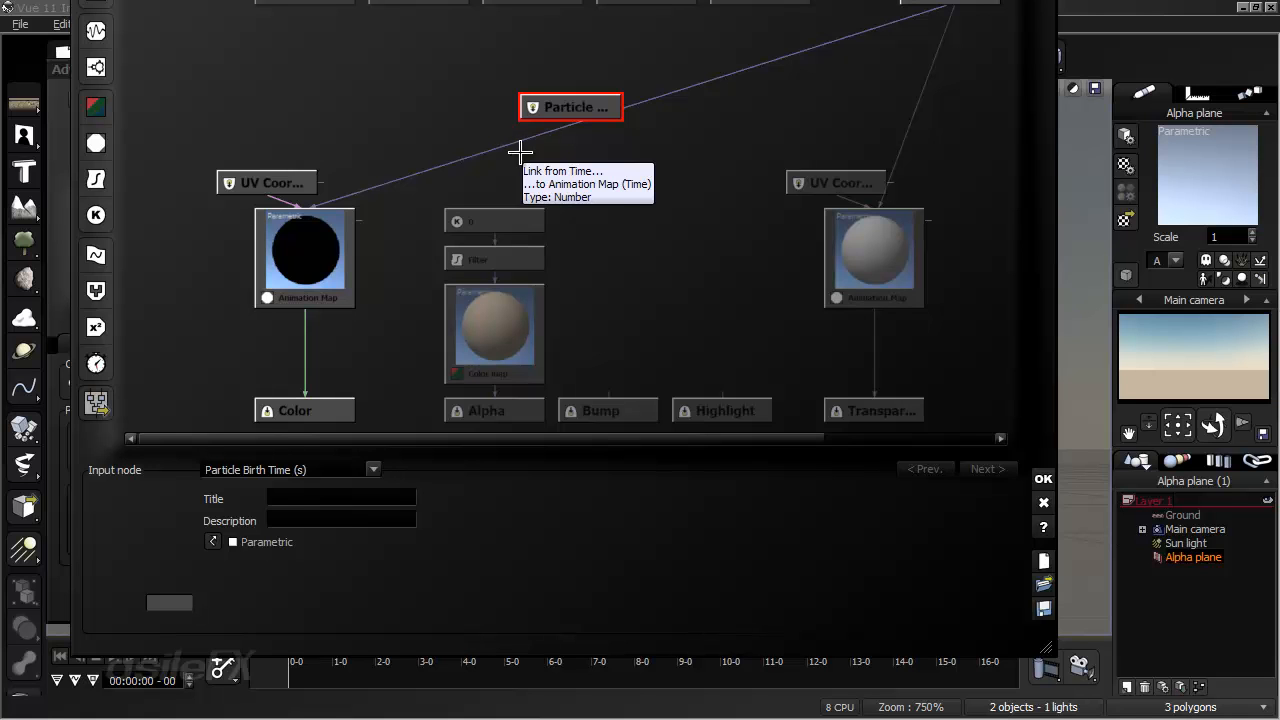
pyautogui.moveTo(555, 115); pyautogui.dragTo(480, 77)
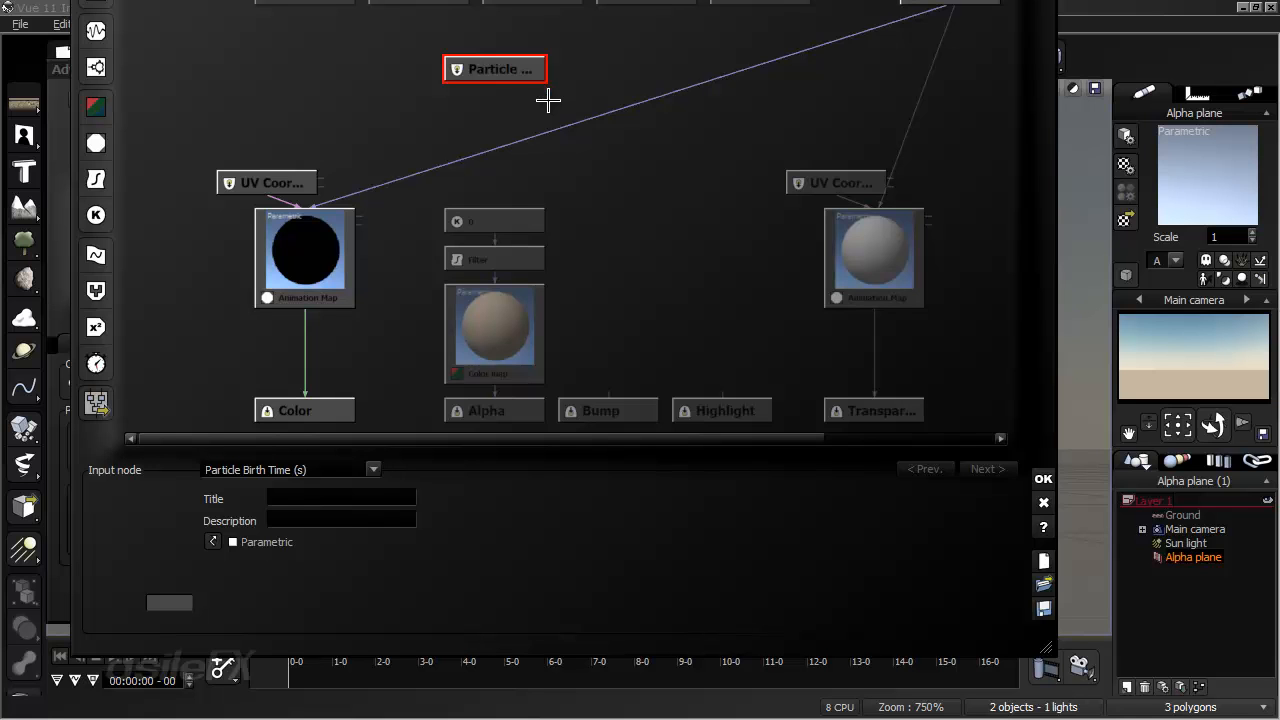
pyautogui.click(503, 109)
pyautogui.moveTo(502, 80); pyautogui.dragTo(438, 82)
pyautogui.moveTo(529, 151); pyautogui.dragTo(564, 227, button='middle')
pyautogui.moveTo(457, 143); pyautogui.dragTo(431, 107)
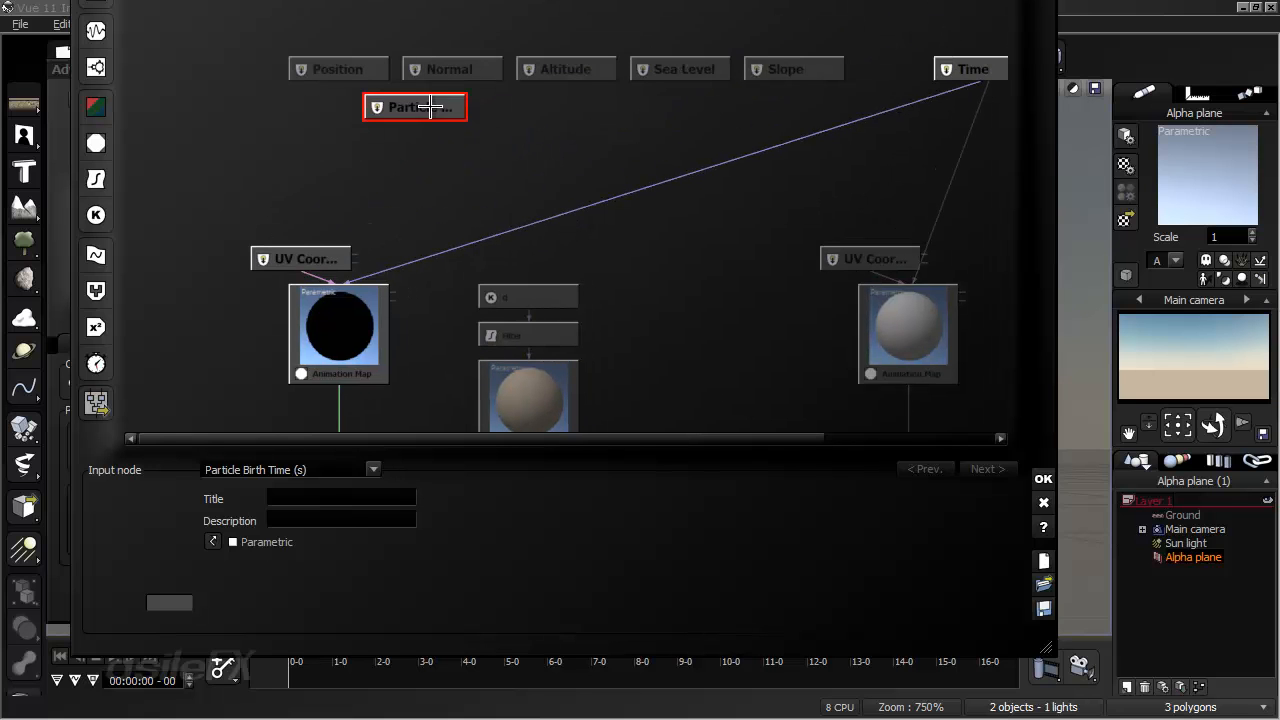
# - Examine the color animation map's settings and the last file names of its image sequence
pyautogui.click(583, 147)
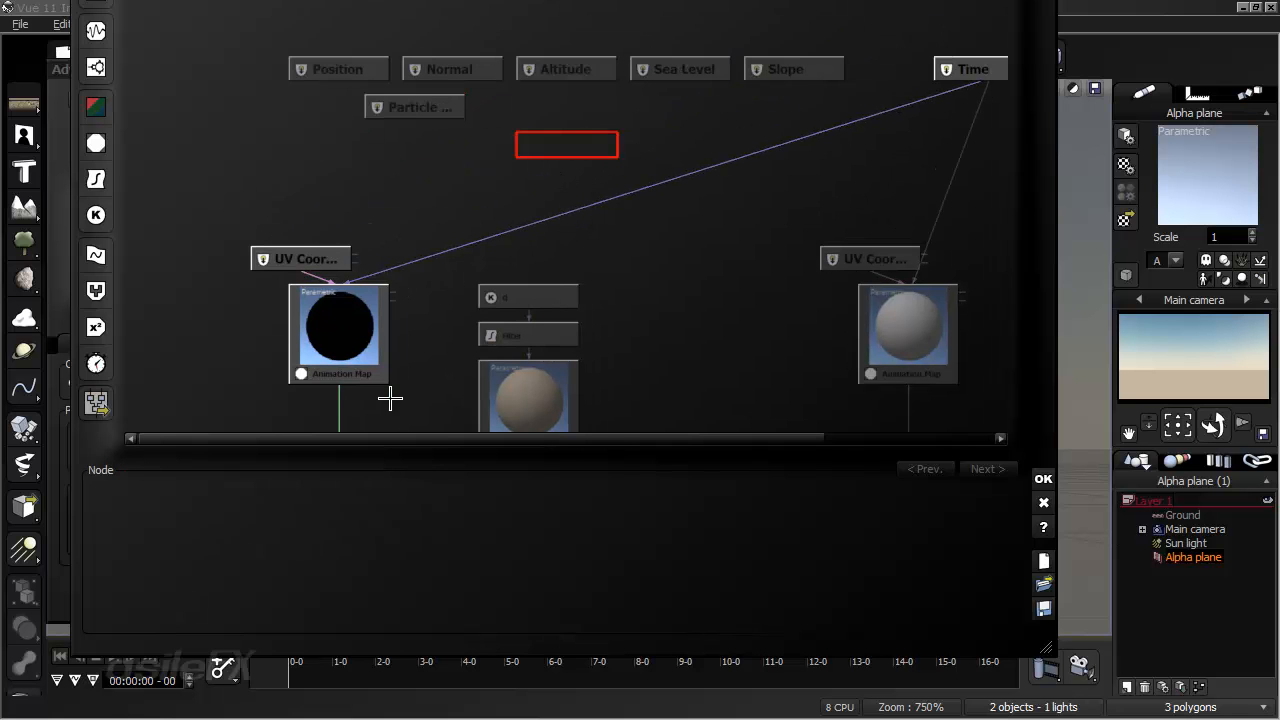
pyautogui.click(363, 300)
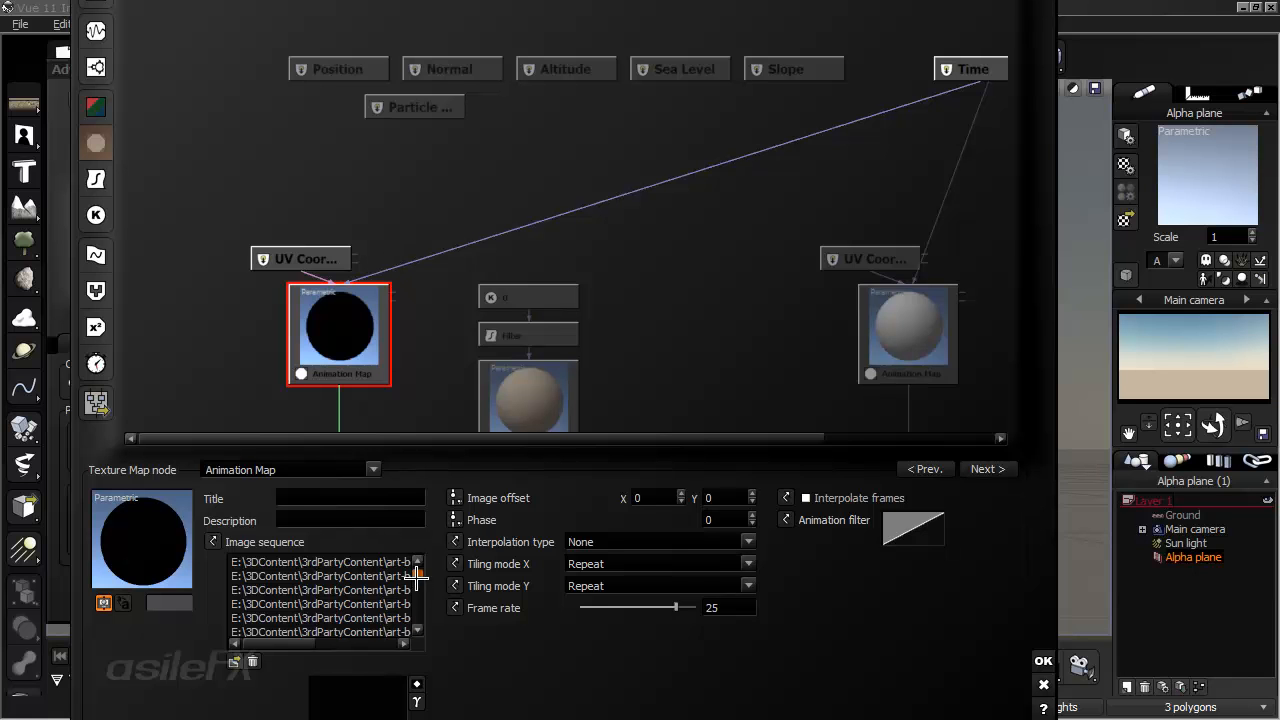
pyautogui.moveTo(417, 577); pyautogui.dragTo(417, 618)
pyautogui.moveTo(306, 648); pyautogui.dragTo(407, 654)
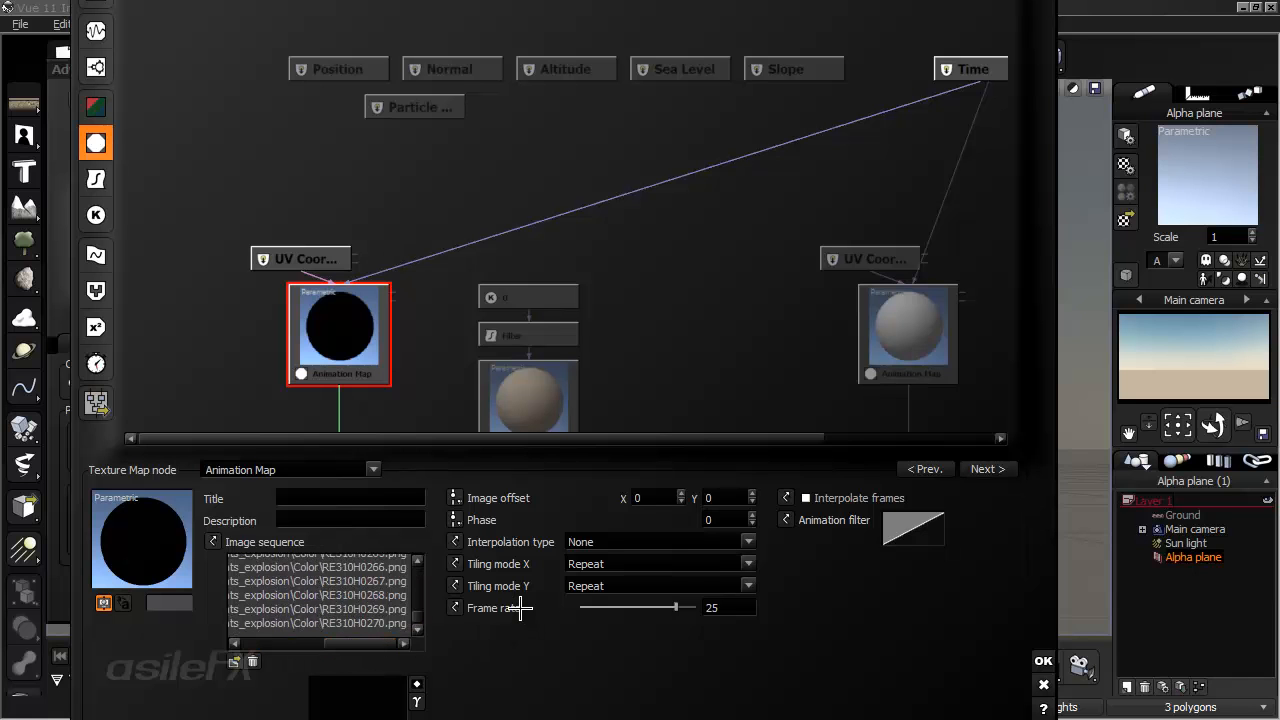
# - Add two Constant Number nodes with a value of 25 side by side in the free row below the Altitude input node
pyautogui.click(568, 122)
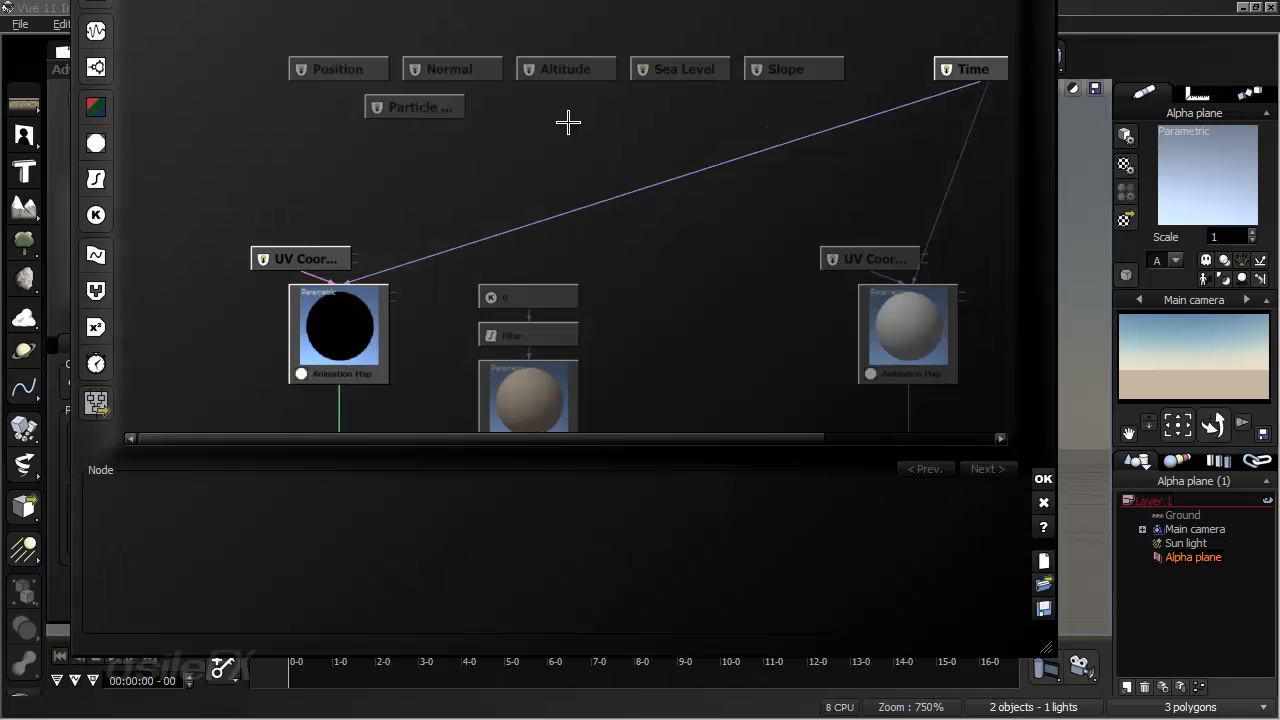
pyautogui.click(95, 213)
pyautogui.click(283, 469)
pyautogui.click(322, 540)
pyautogui.doubleClick(364, 541)
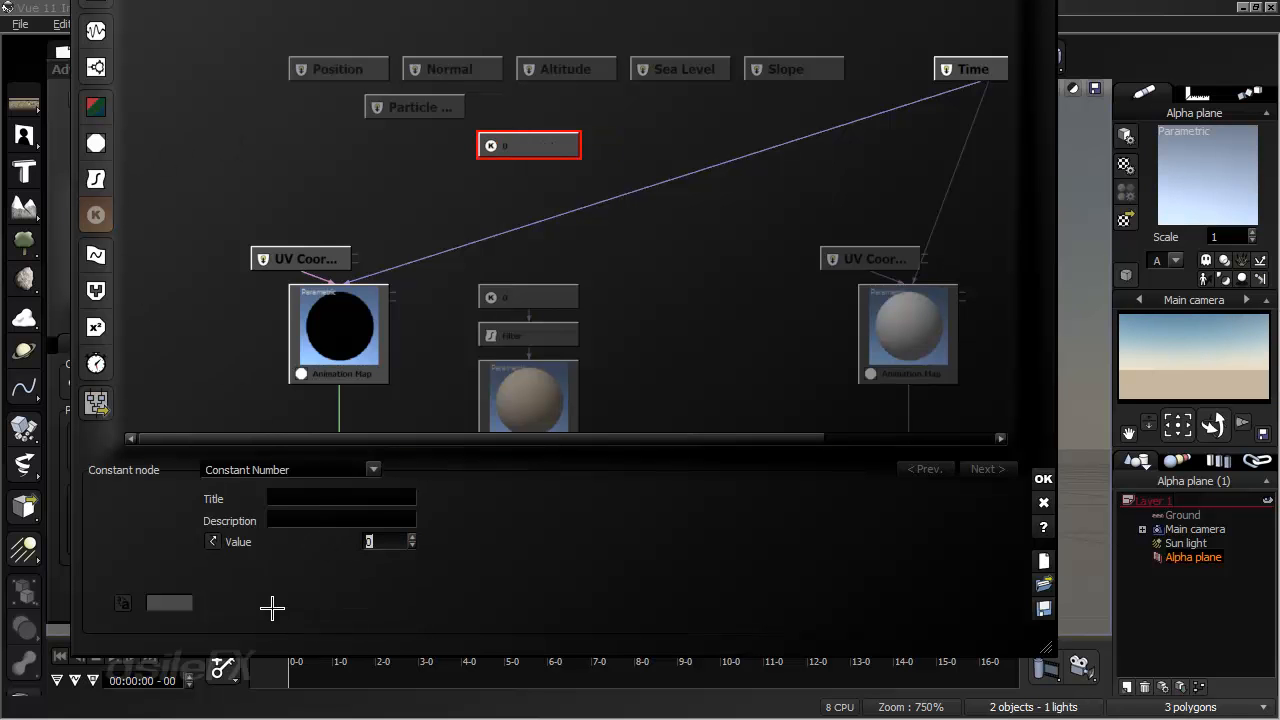
pyautogui.write('25')
pyautogui.click(602, 148)
pyautogui.moveTo(602, 148); pyautogui.dragTo(643, 149)
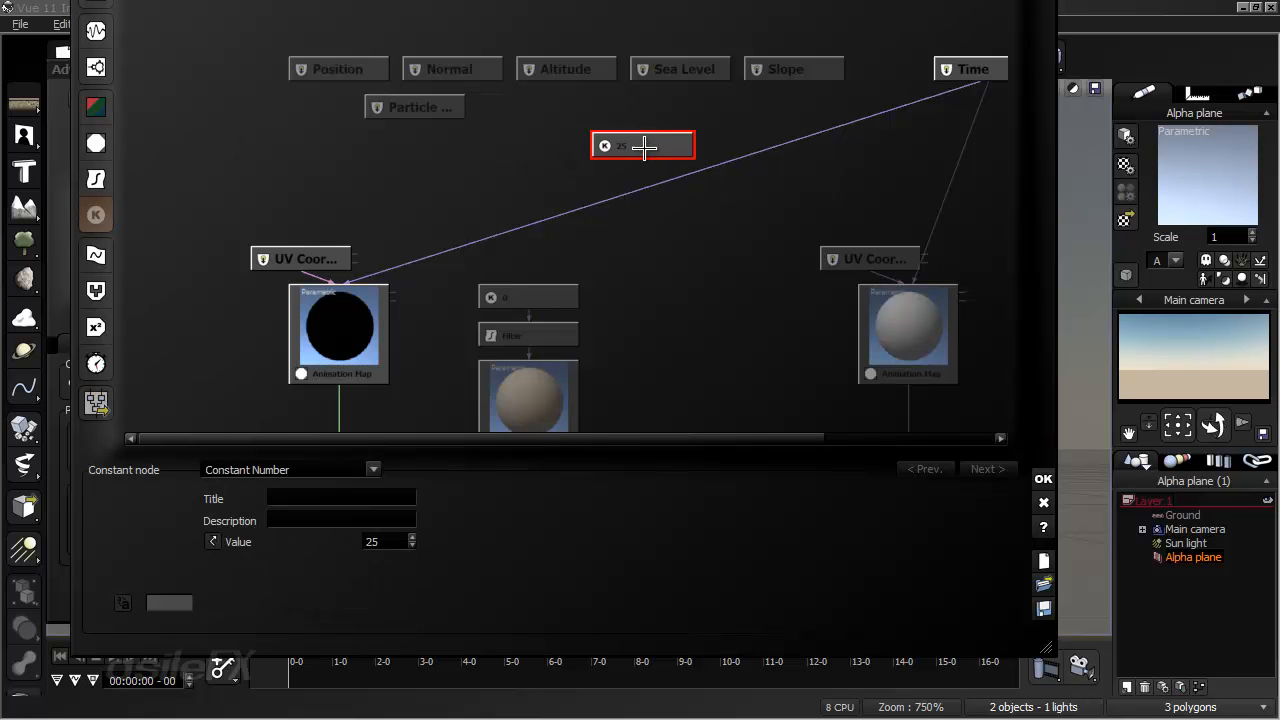
pyautogui.click(520, 151)
pyautogui.click(96, 214)
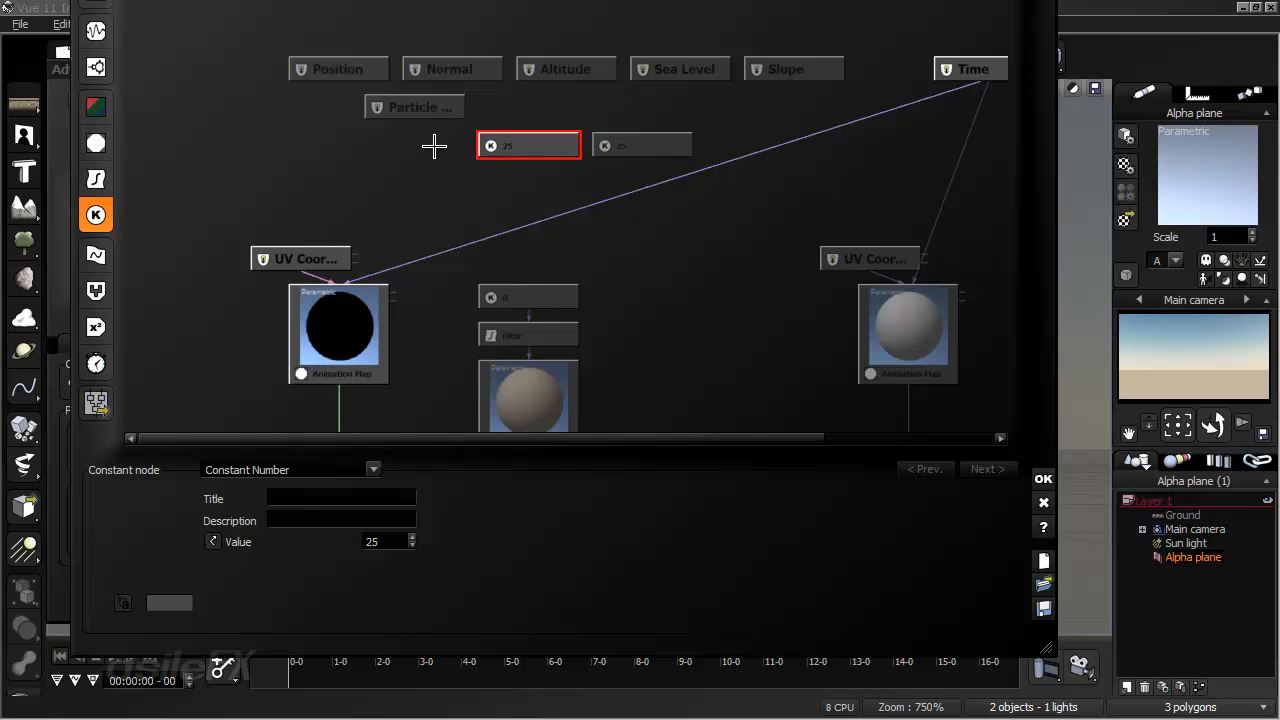
# - Check the Particle Birth Time node and the end of the color animation map's image list again
pyautogui.click(428, 109)
pyautogui.click(347, 335)
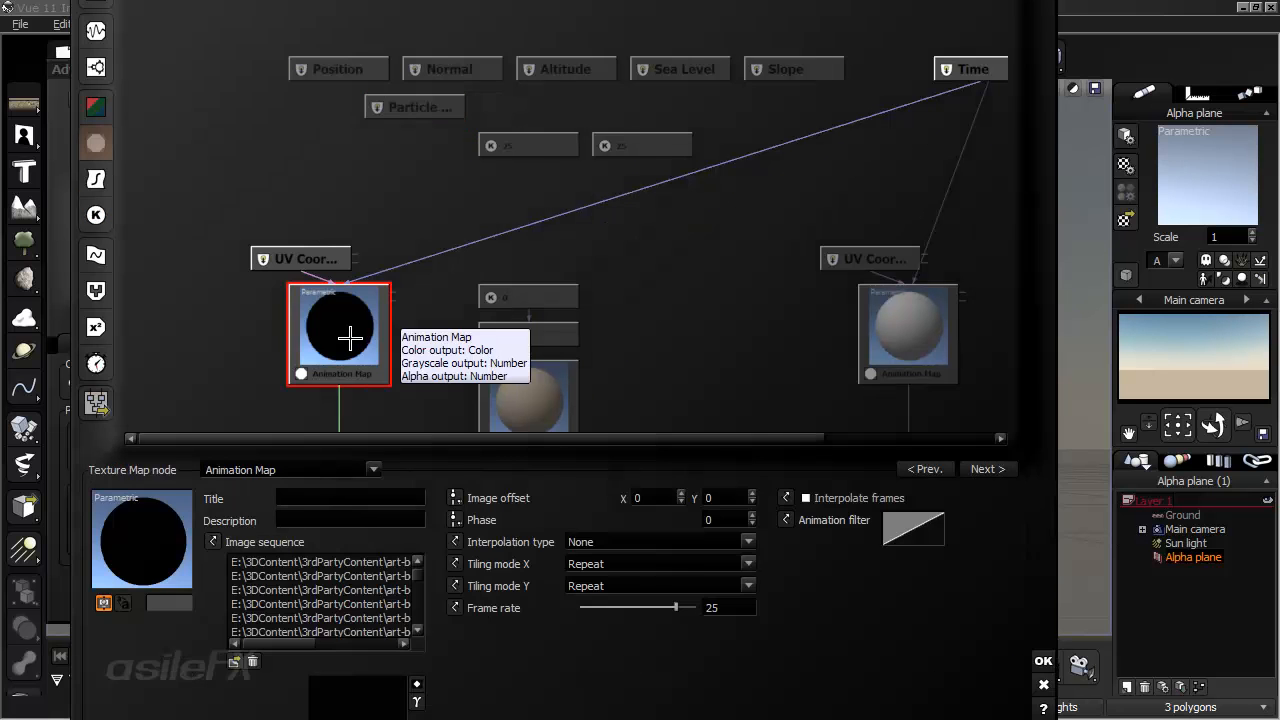
pyautogui.moveTo(280, 643); pyautogui.dragTo(372, 643)
pyautogui.moveTo(417, 574); pyautogui.dragTo(417, 632)
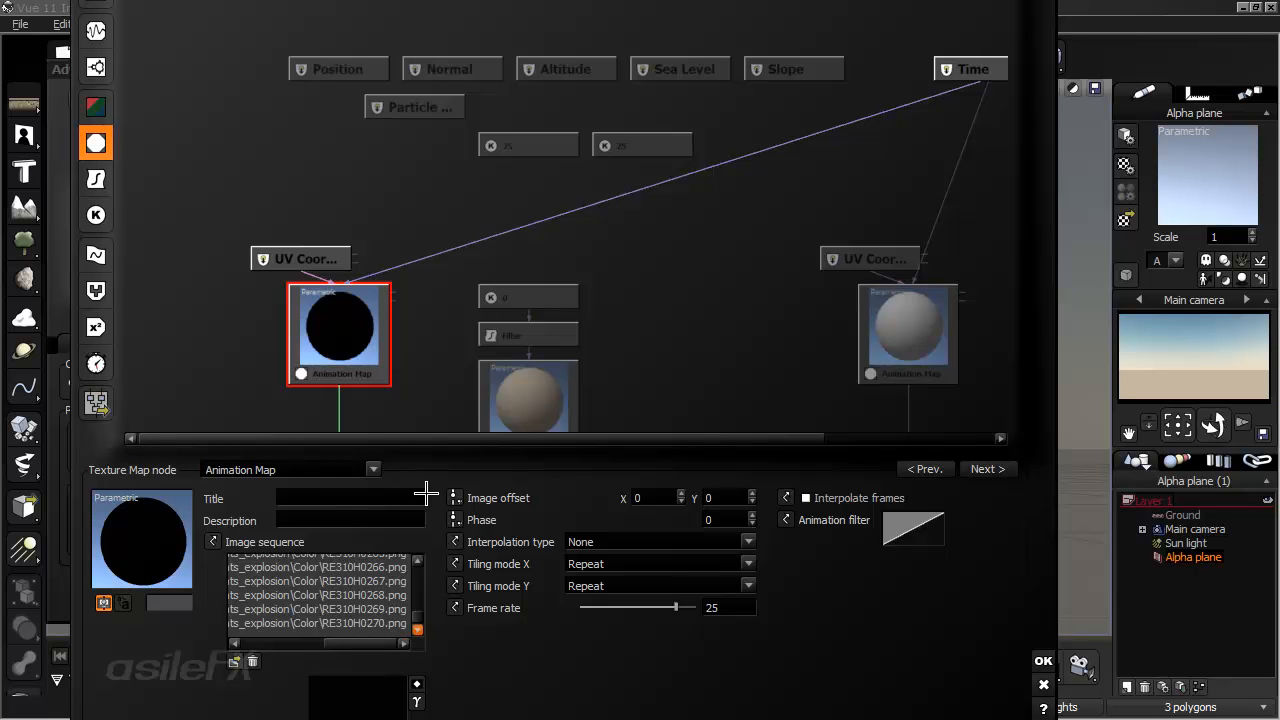
# - Set the first of the two Constant Number nodes, below the Altitude input node, to 270
pyautogui.click(431, 114)
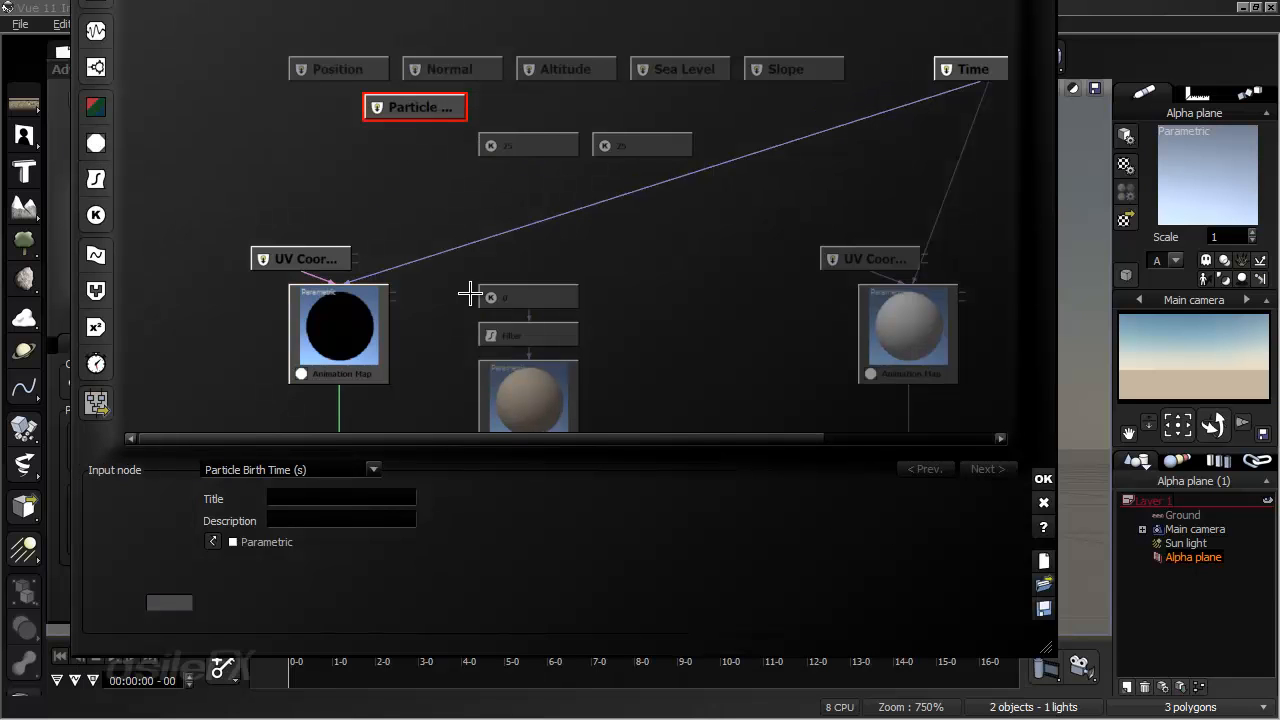
pyautogui.click(535, 145)
pyautogui.doubleClick(393, 543)
pyautogui.write('278')
pyautogui.press('Return')
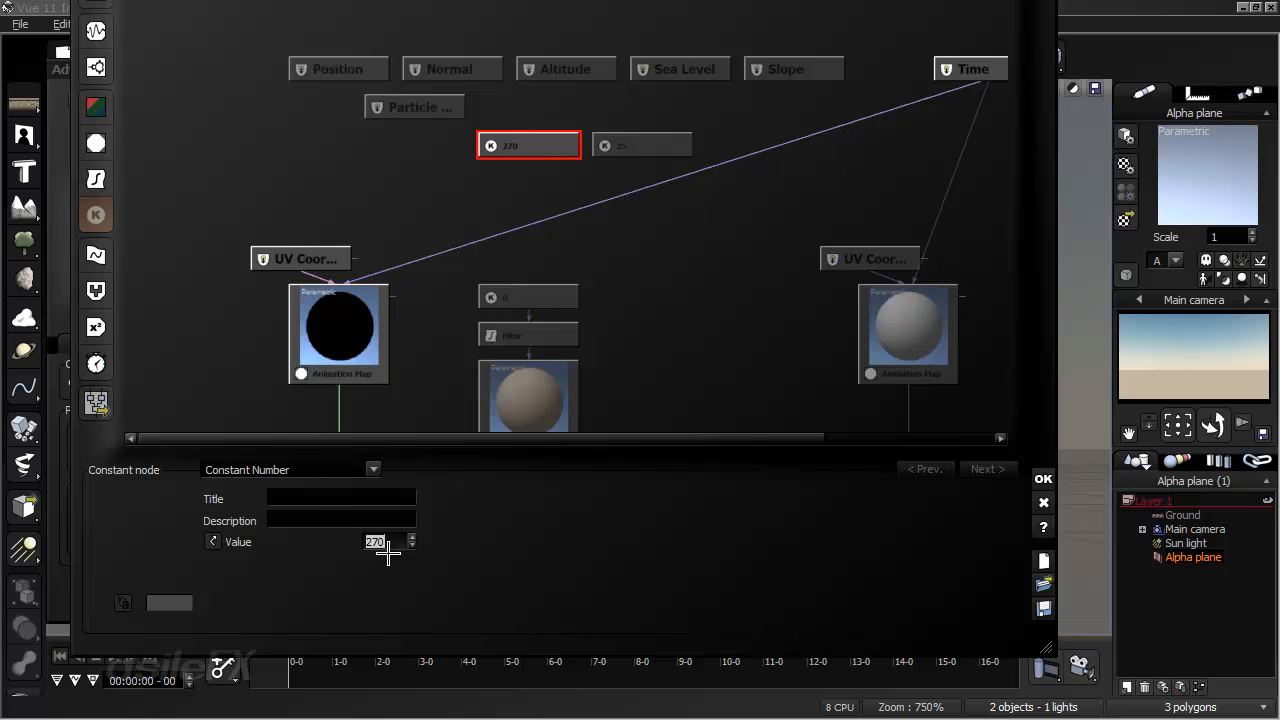
# - Add a combiner node in the free space below the two constants and change its type to Divide
pyautogui.click(554, 207)
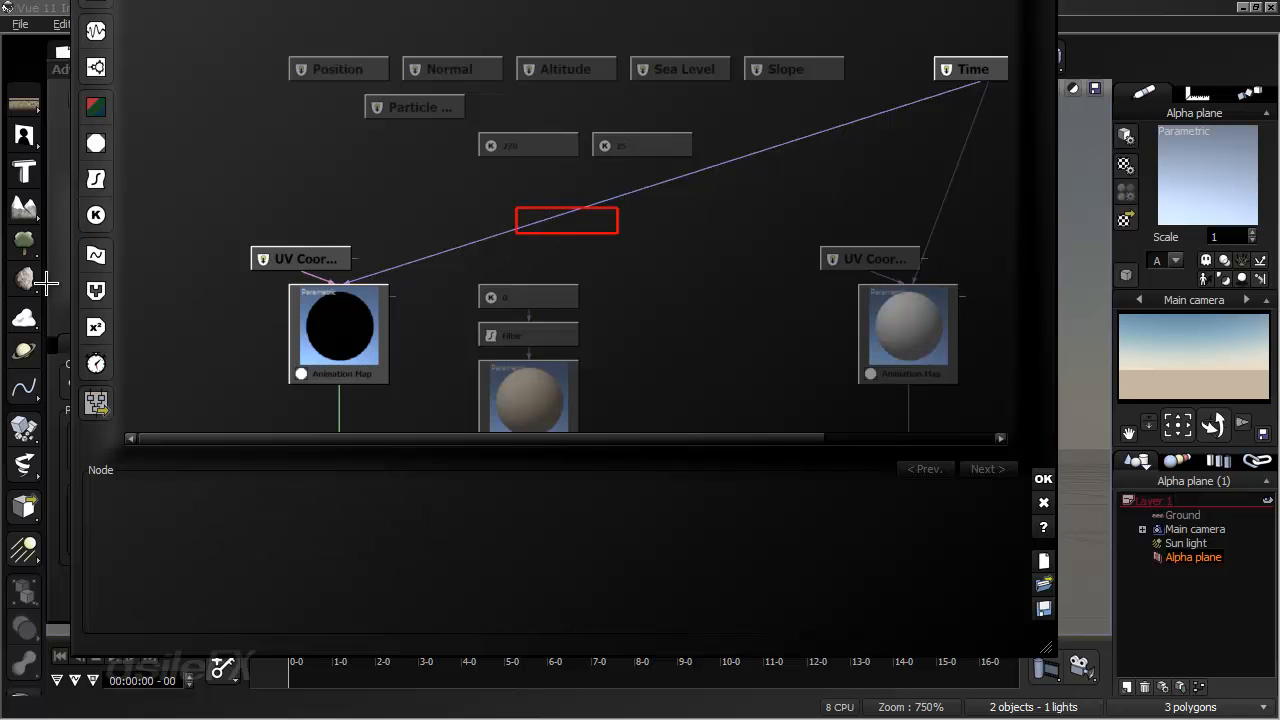
pyautogui.click(96, 290)
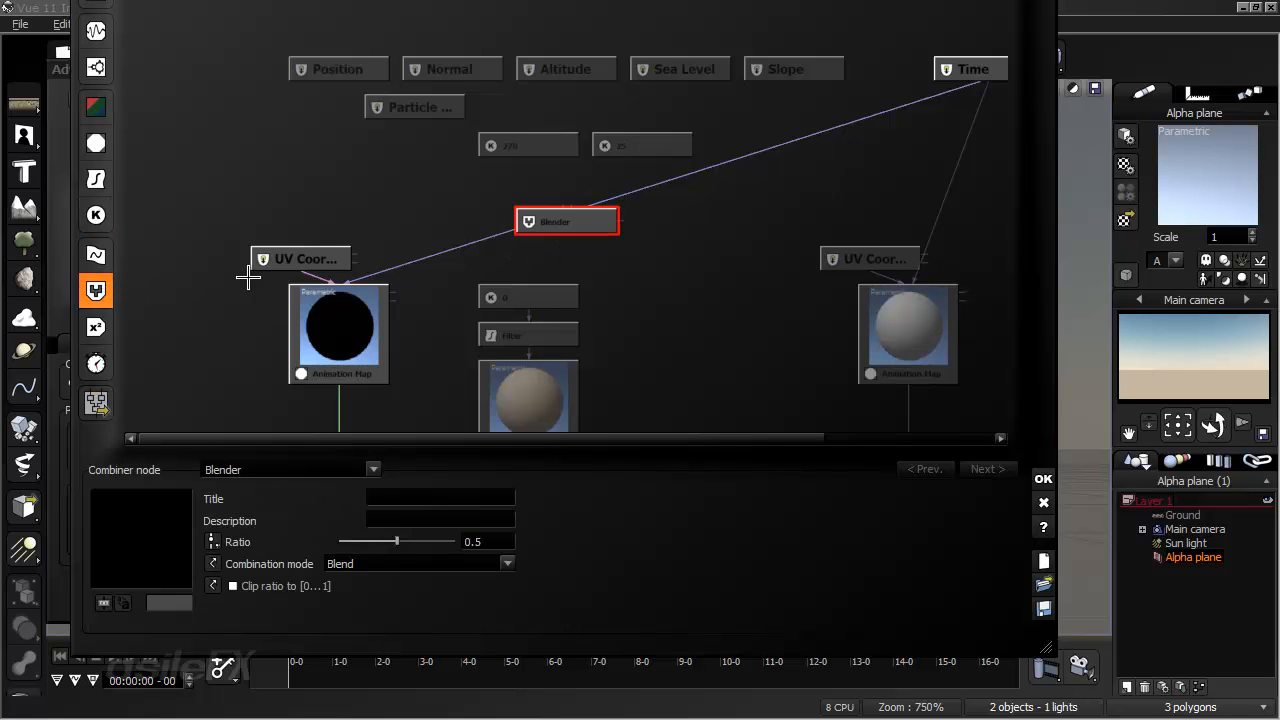
pyautogui.click(289, 468)
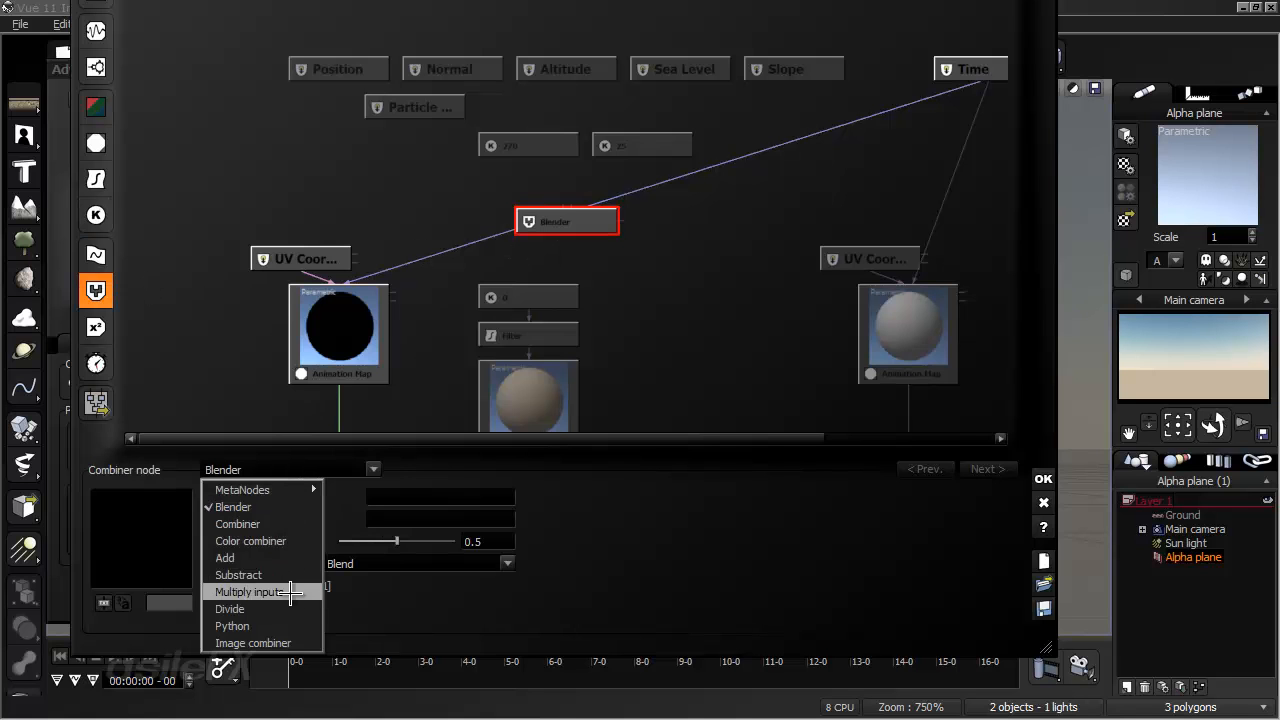
pyautogui.click(229, 608)
# - Connect the 270 and 25 constants to the Divide node's inputs, 270 first, and arrange the three nodes closely together
pyautogui.moveTo(588, 214); pyautogui.dragTo(491, 106)
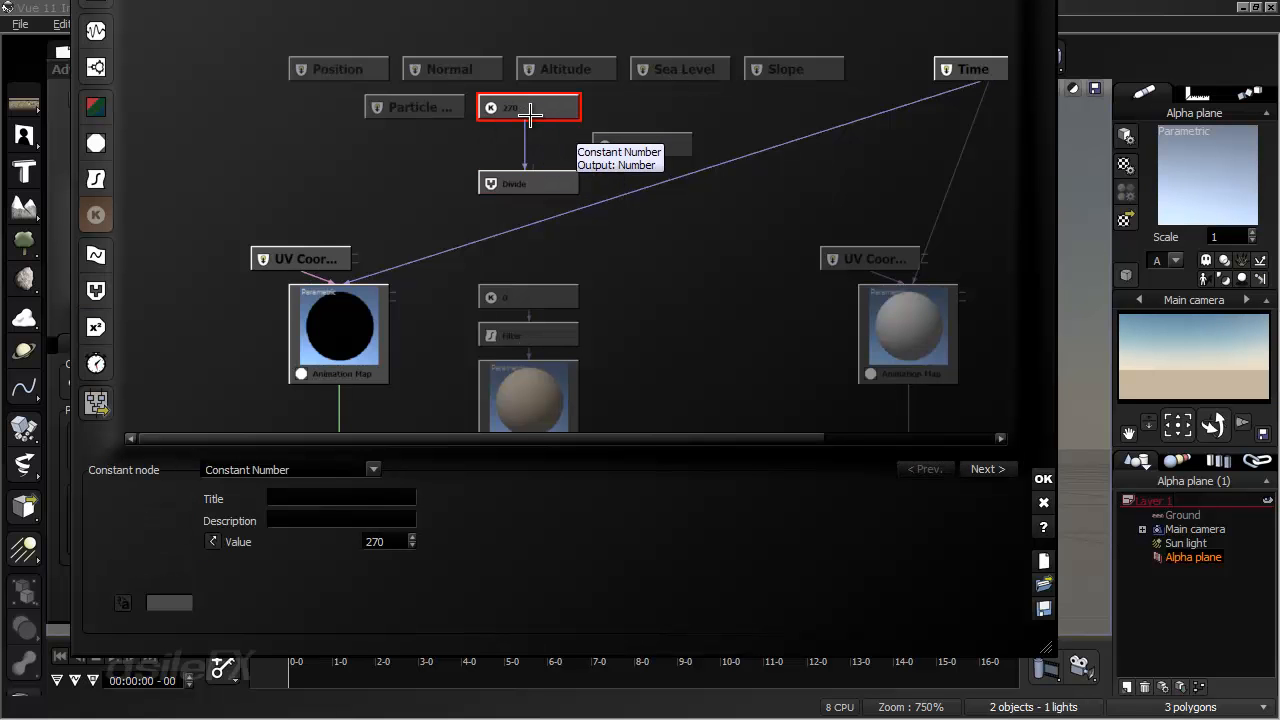
pyautogui.moveTo(528, 163); pyautogui.dragTo(620, 148)
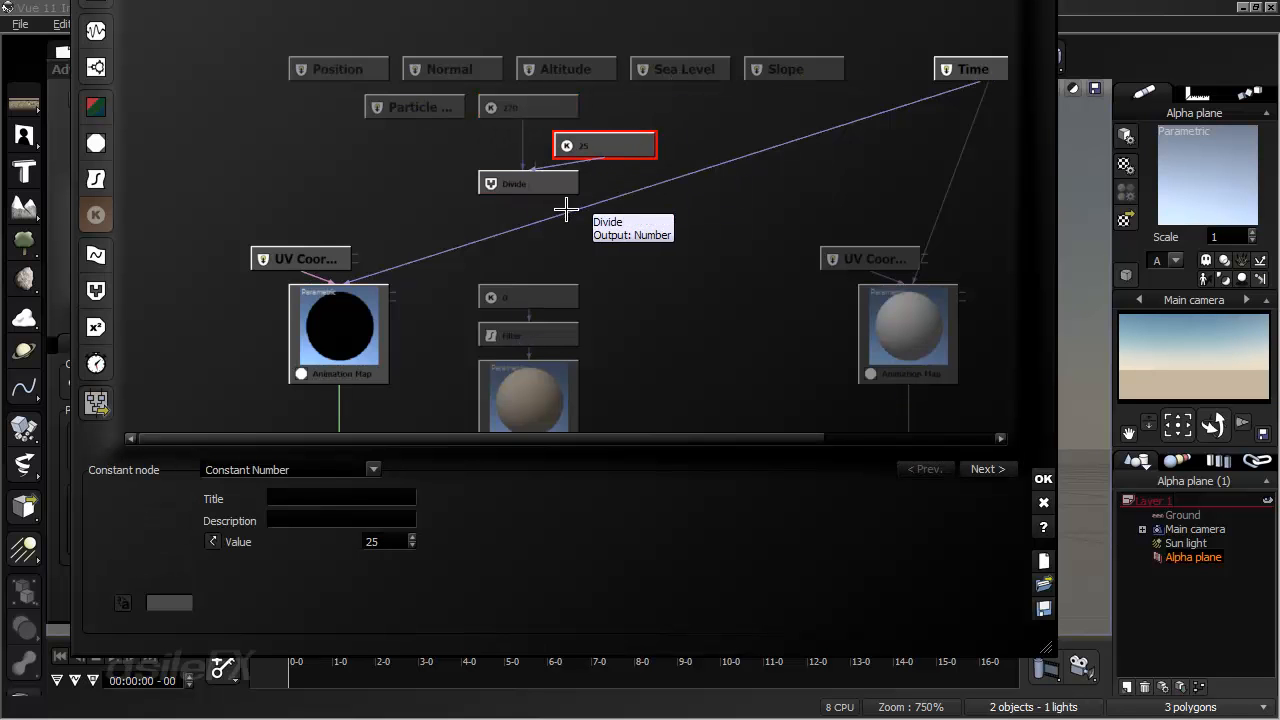
pyautogui.click(528, 212)
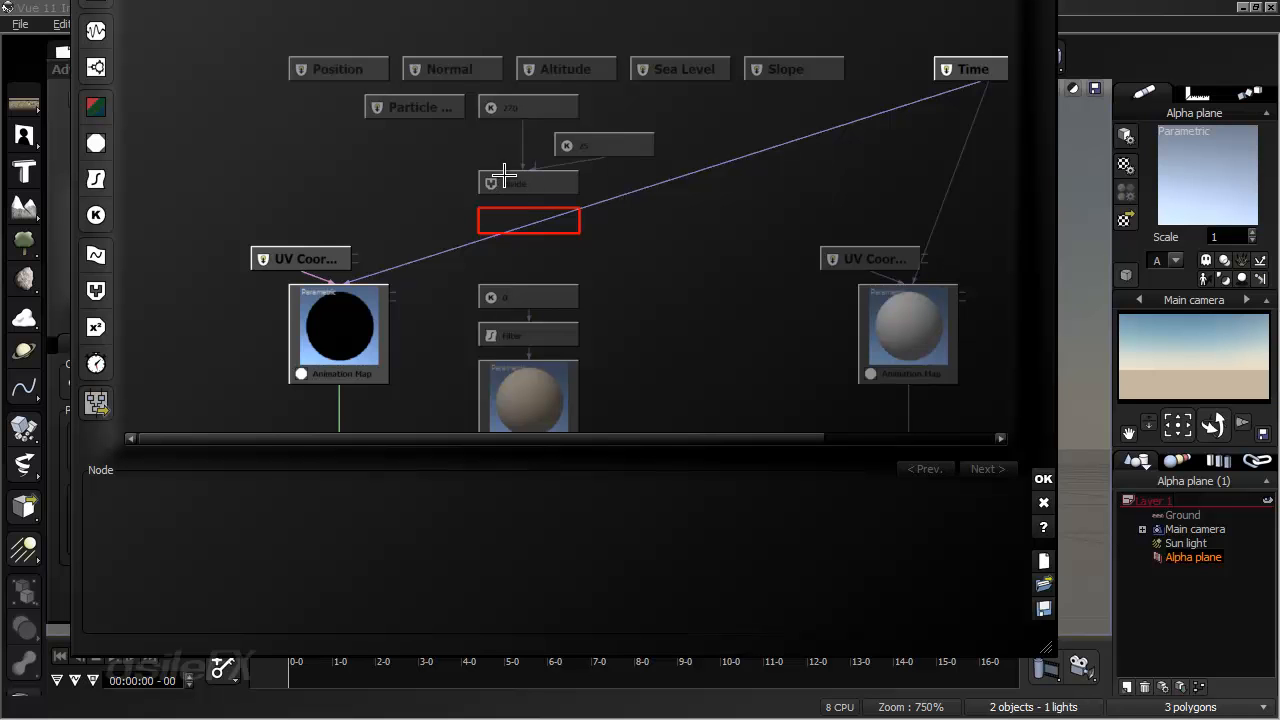
# - Move the Divide node with its constants up one row and place the Particle Birth Time node beside the 270 constant
pyautogui.click(518, 188)
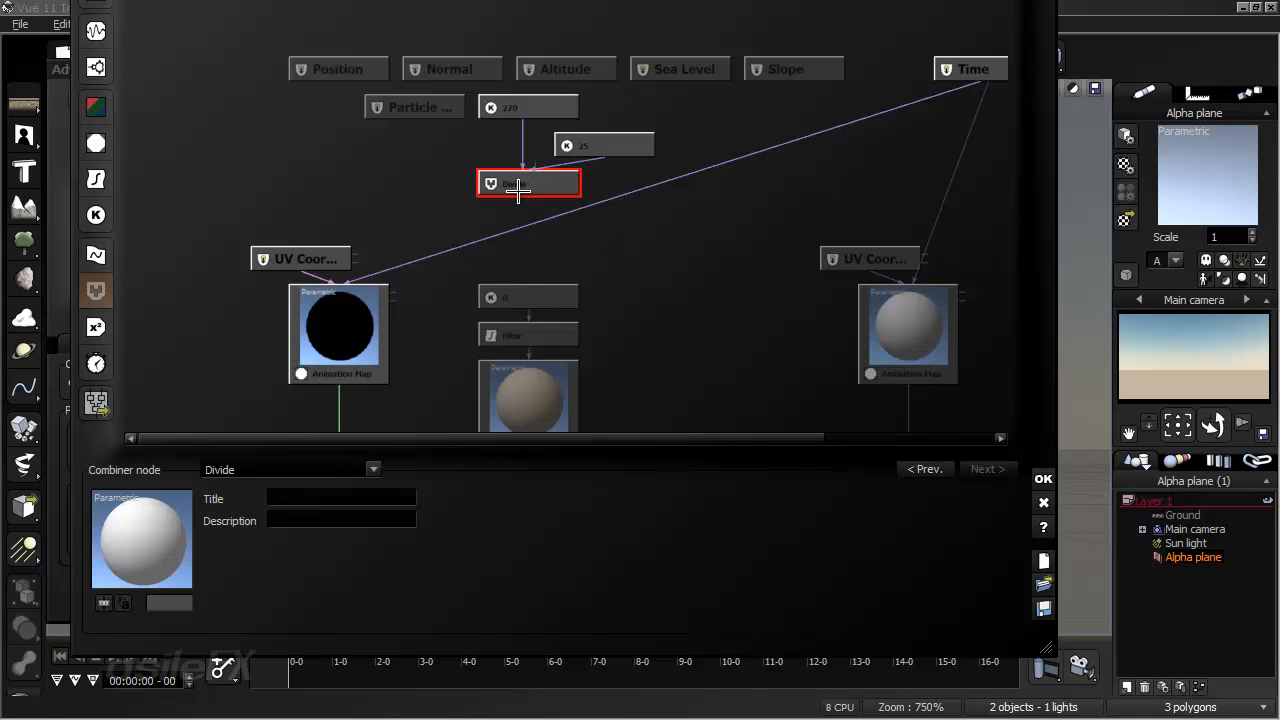
pyautogui.click(441, 97)
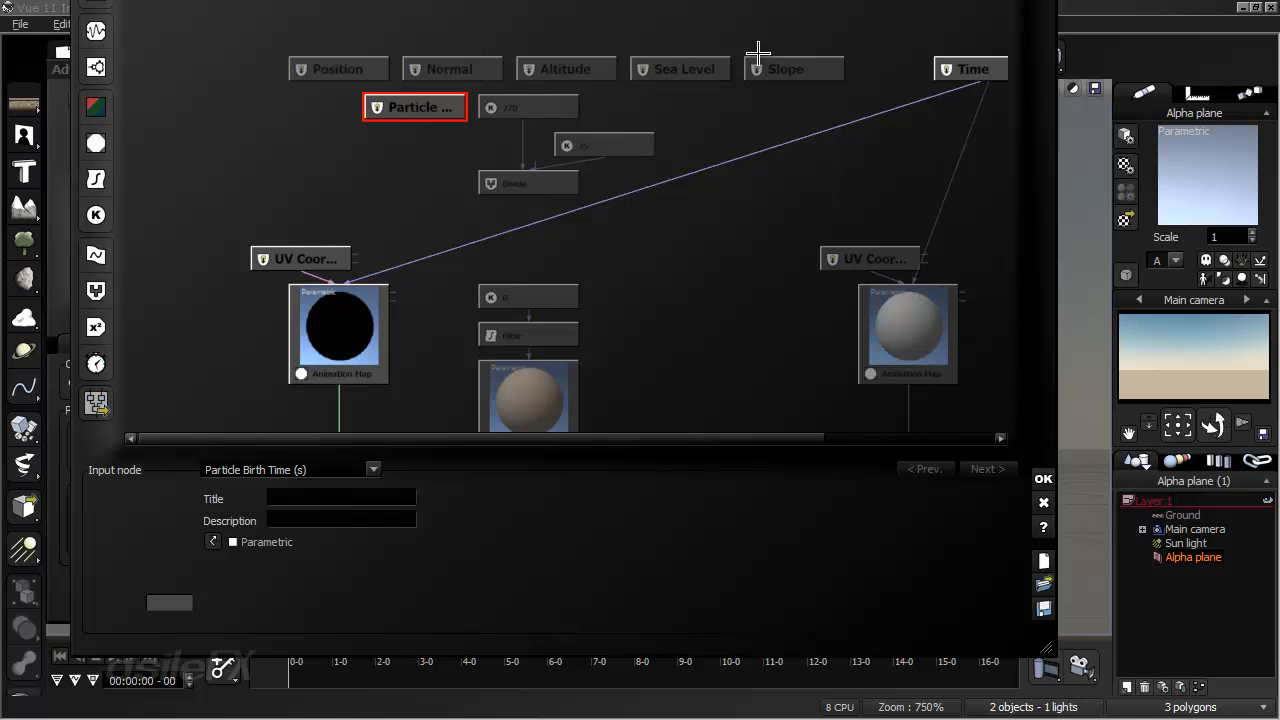
pyautogui.click(543, 181)
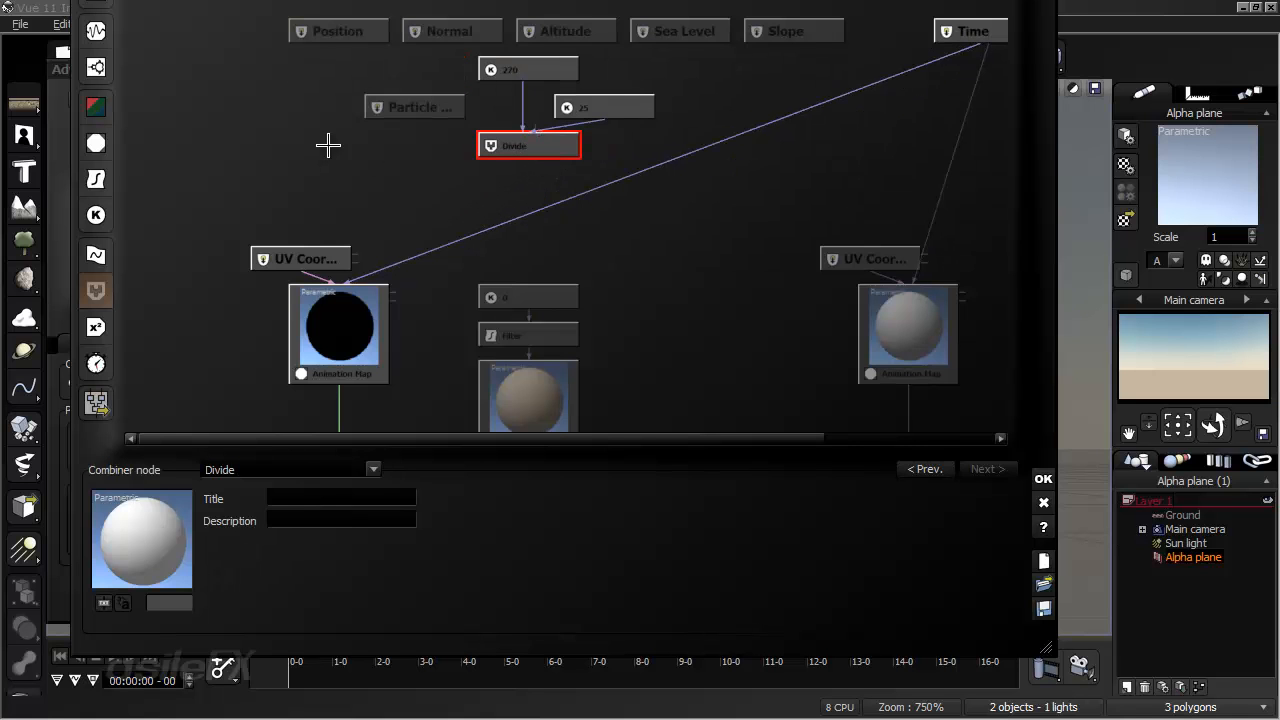
pyautogui.click(409, 106)
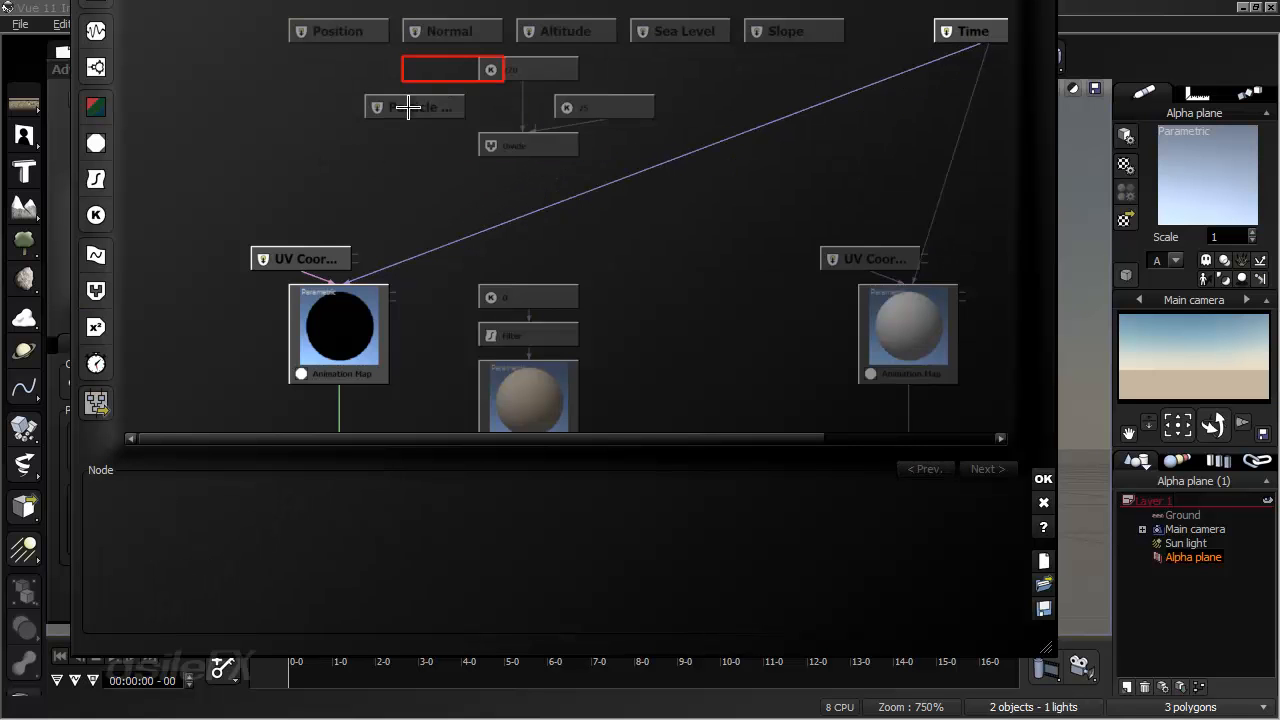
# - Add a filter node directly below the Divide node, change it to Opposite (-X), and feed it the Divide output
pyautogui.click(417, 189)
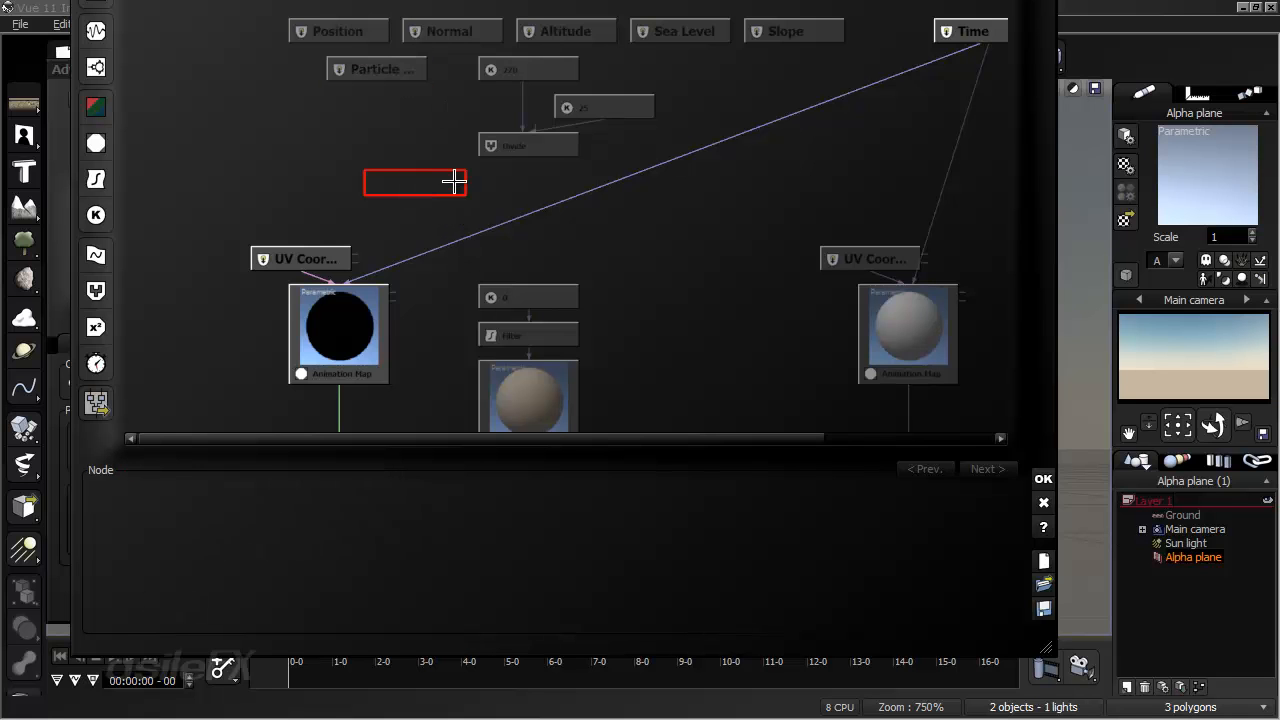
pyautogui.click(490, 182)
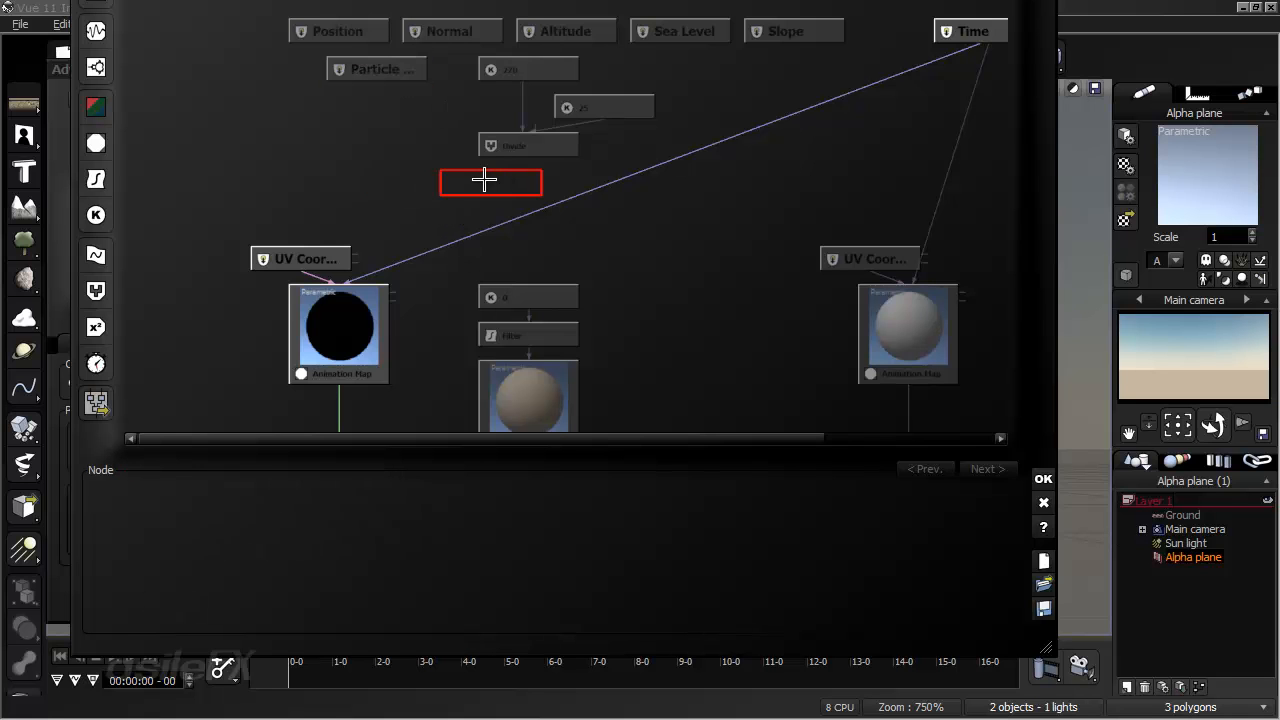
pyautogui.click(96, 179)
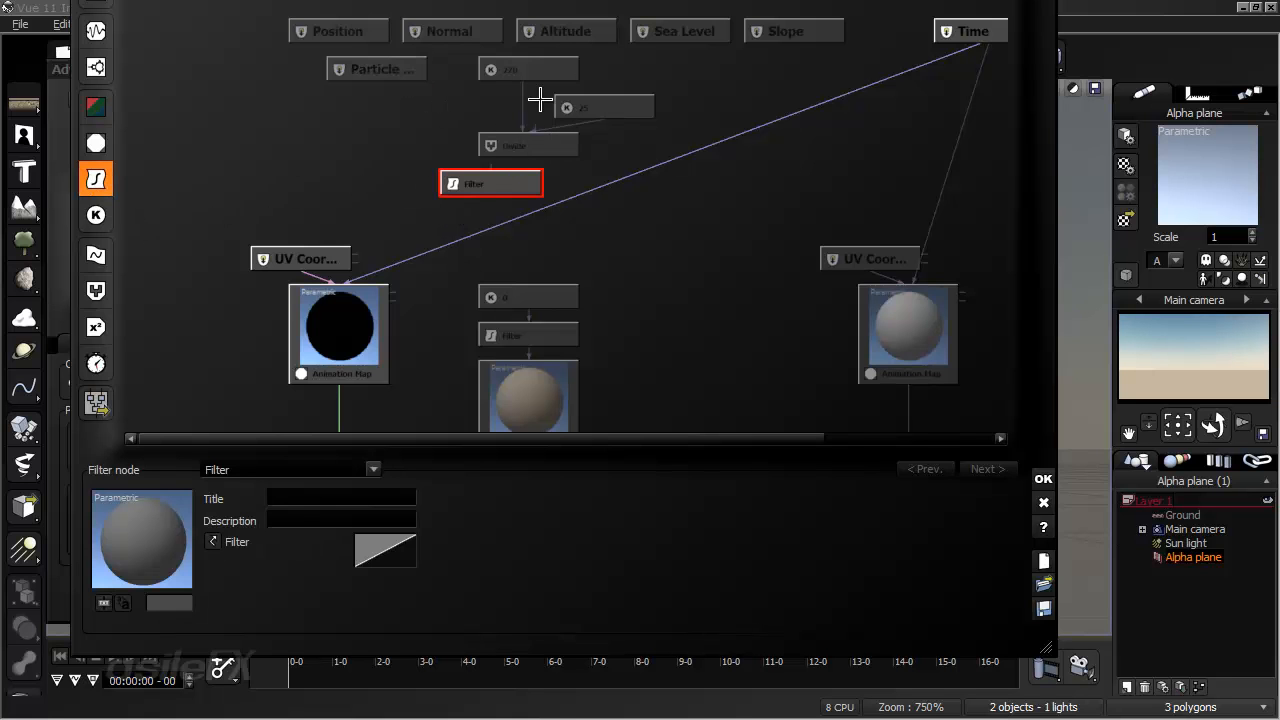
pyautogui.click(529, 181)
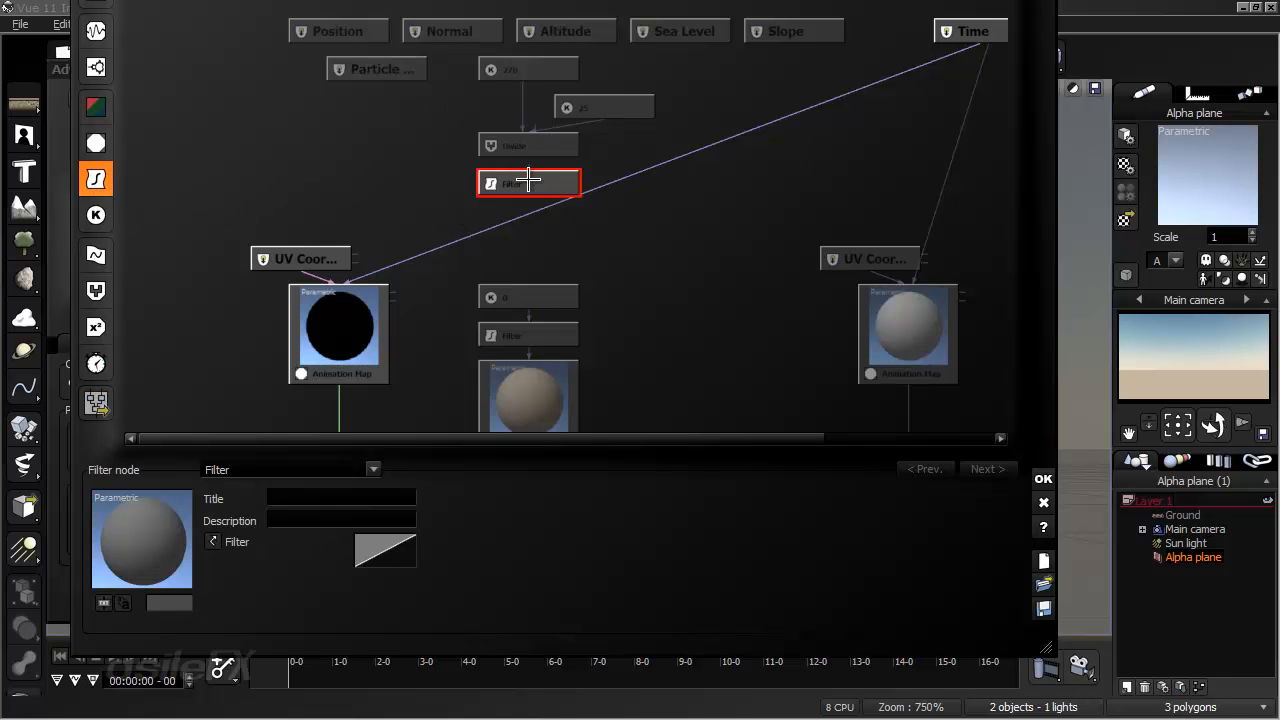
pyautogui.click(345, 466)
pyautogui.click(370, 284)
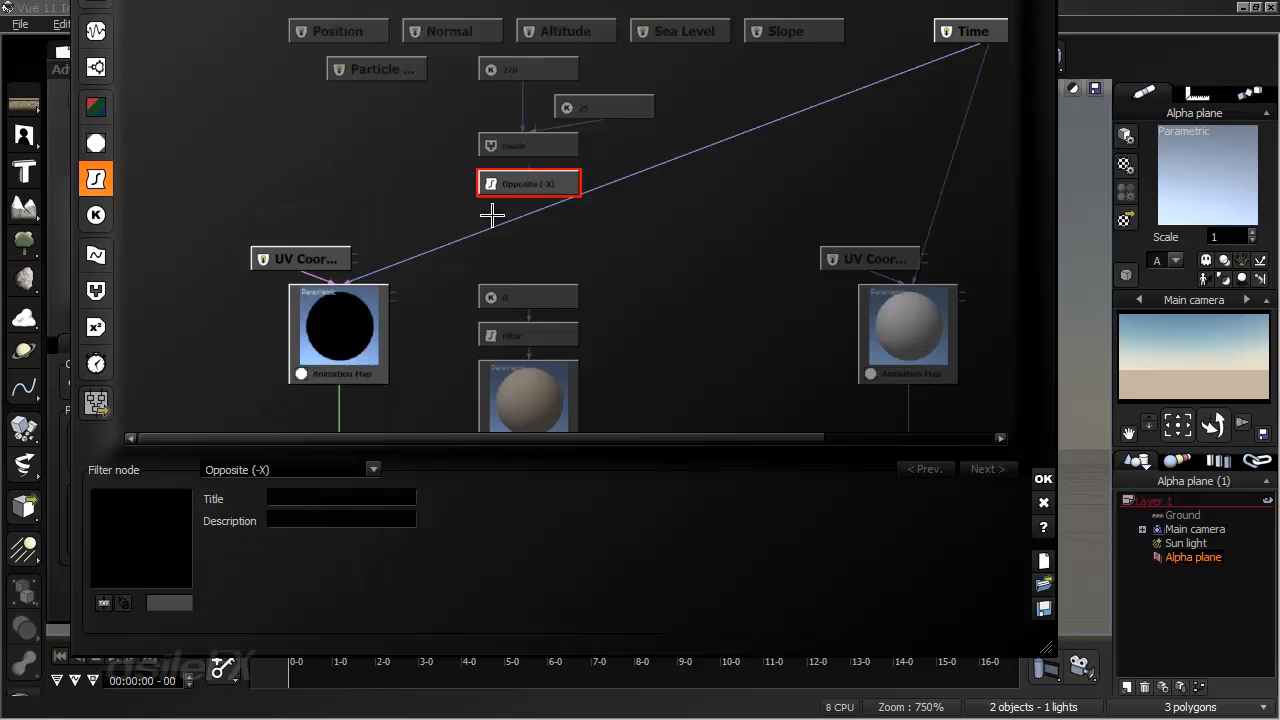
pyautogui.moveTo(528, 168); pyautogui.dragTo(555, 185)
# - Add a second Divide combiner node diagonally below the Opposite (-X) node
pyautogui.click(448, 213)
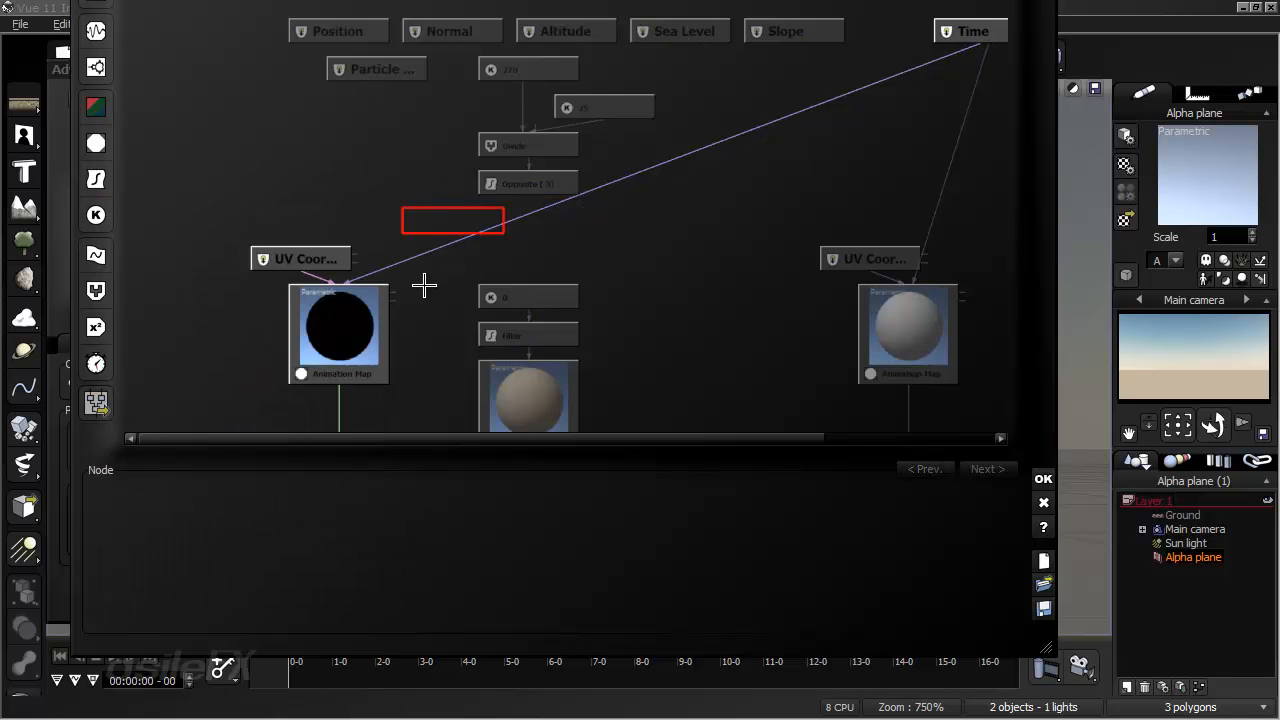
pyautogui.click(97, 290)
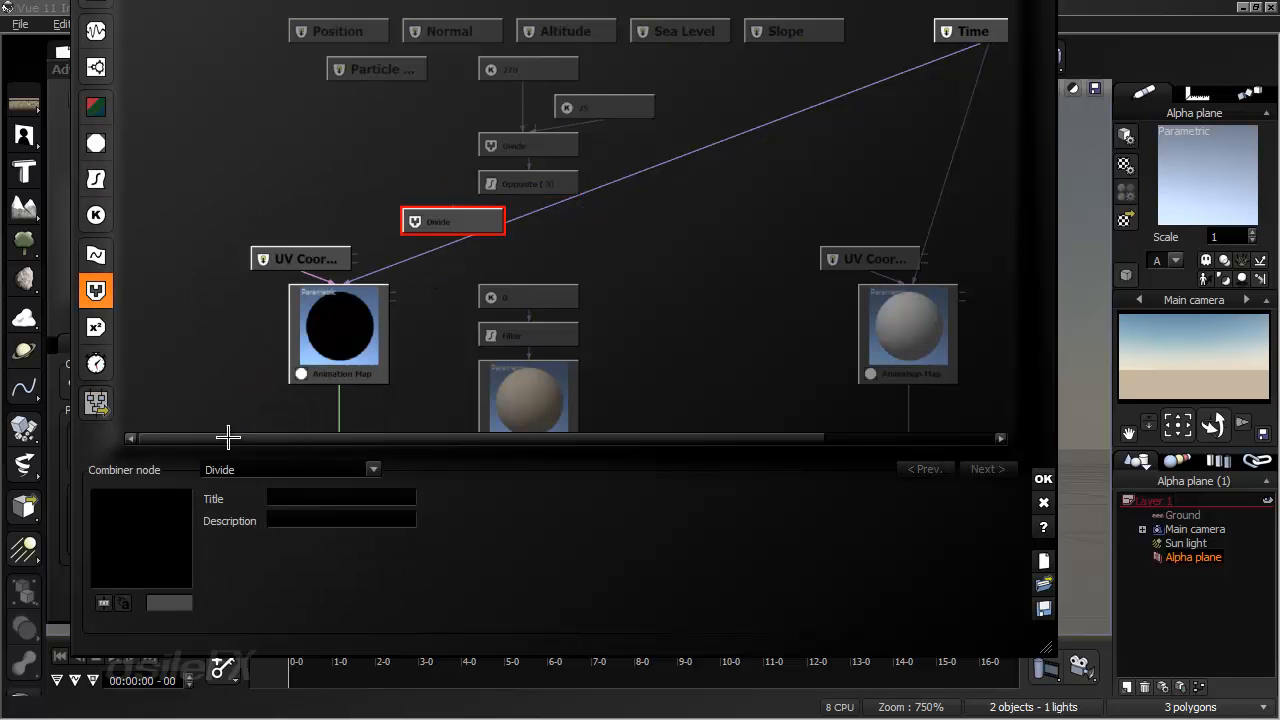
pyautogui.click(245, 470)
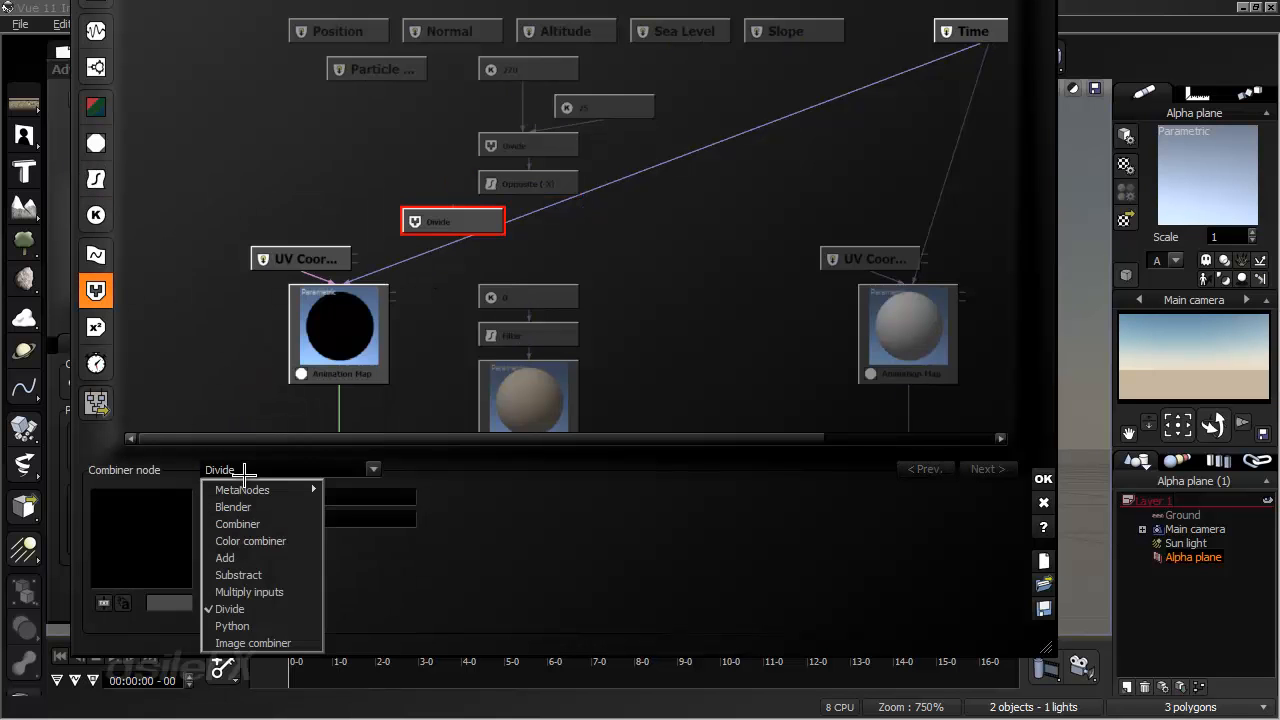
pyautogui.click(676, 220)
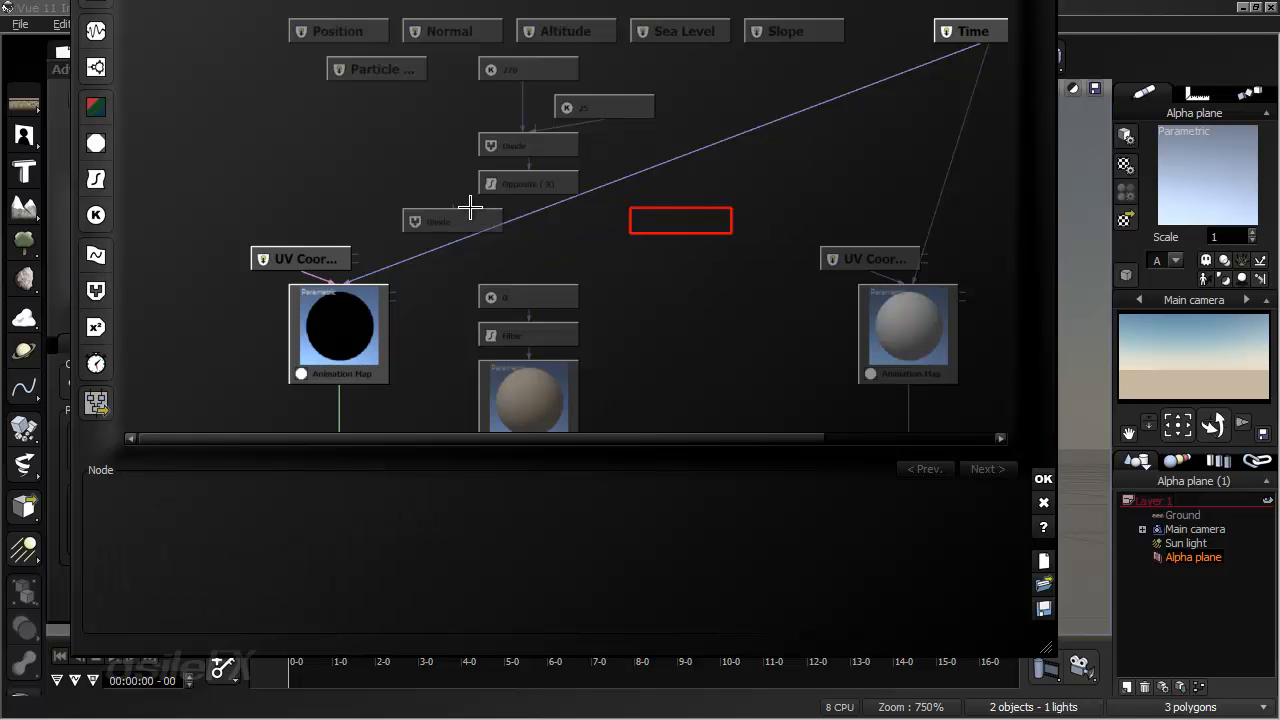
# - Connect the Particle Birth Time and Opposite (-X) outputs to the second Divide node, with birth time as the first input
pyautogui.moveTo(396, 169); pyautogui.dragTo(371, 69)
pyautogui.click(392, 68)
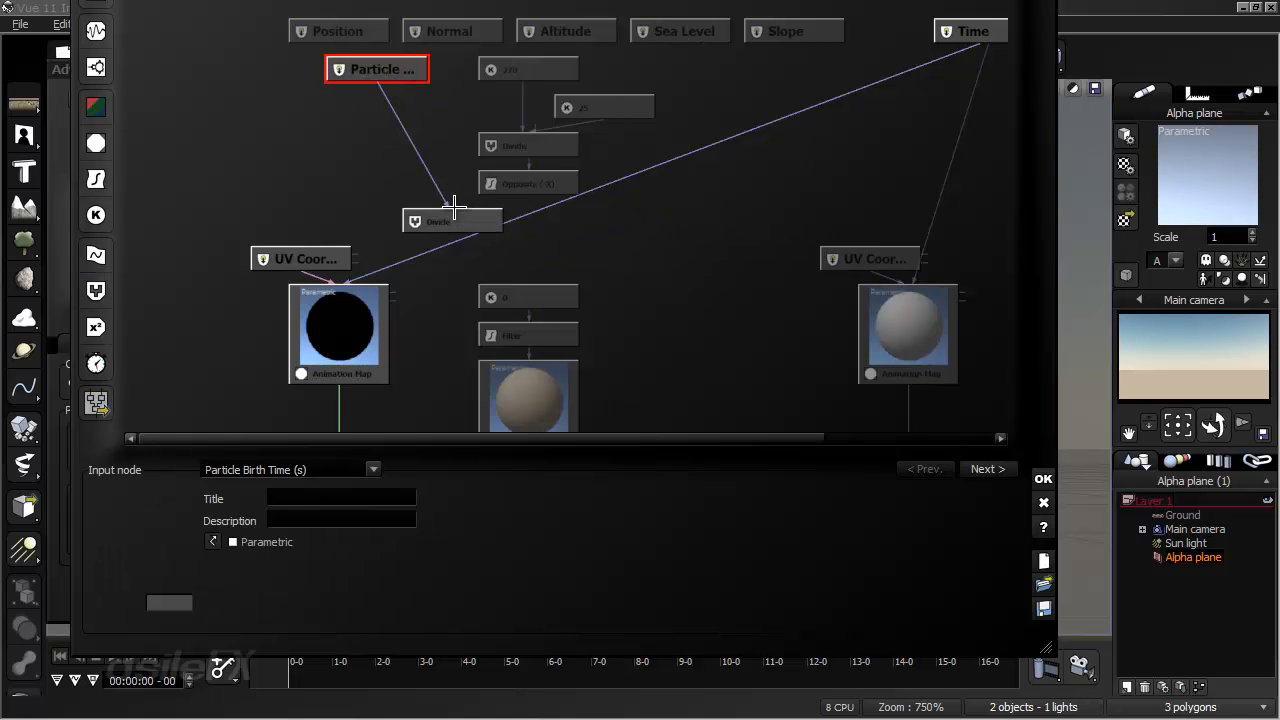
pyautogui.moveTo(485, 218); pyautogui.dragTo(447, 218)
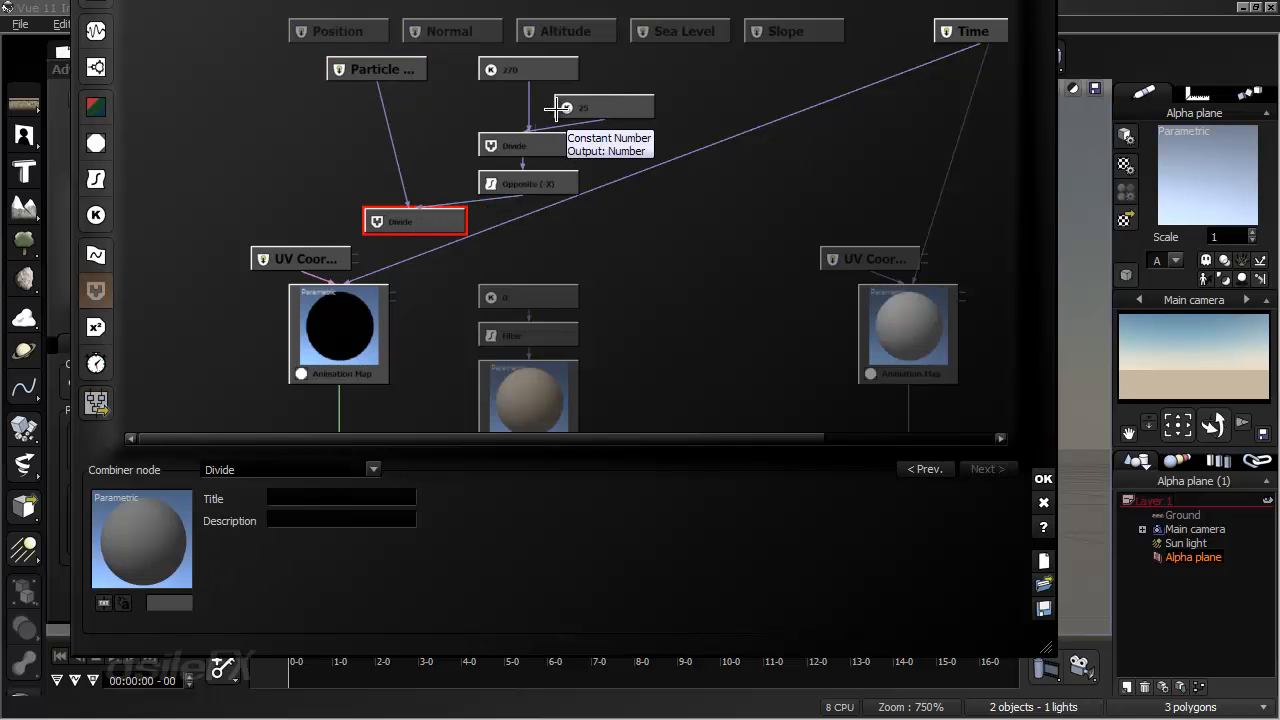
pyautogui.click(540, 185)
pyautogui.click(450, 221)
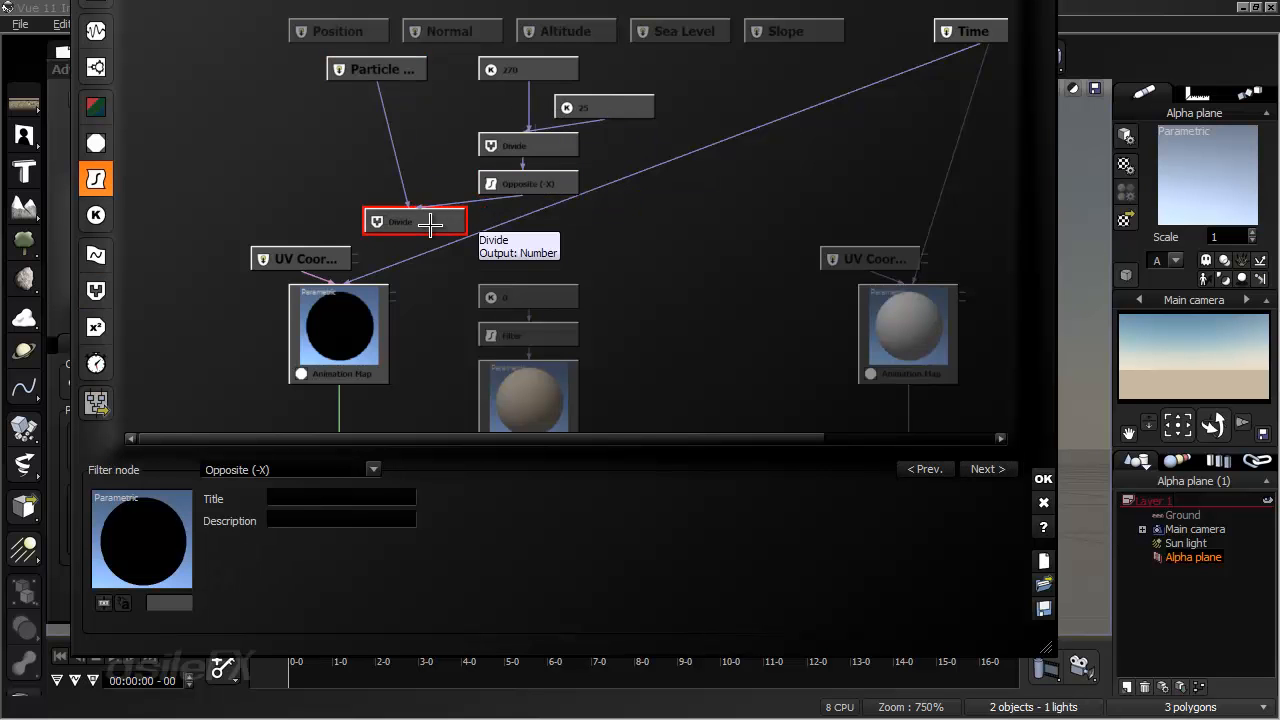
pyautogui.moveTo(450, 221); pyautogui.dragTo(487, 222)
# - Connect the second Divide node's output to the Phase input of both the color and transparency animation maps
pyautogui.moveTo(398, 300); pyautogui.dragTo(463, 220)
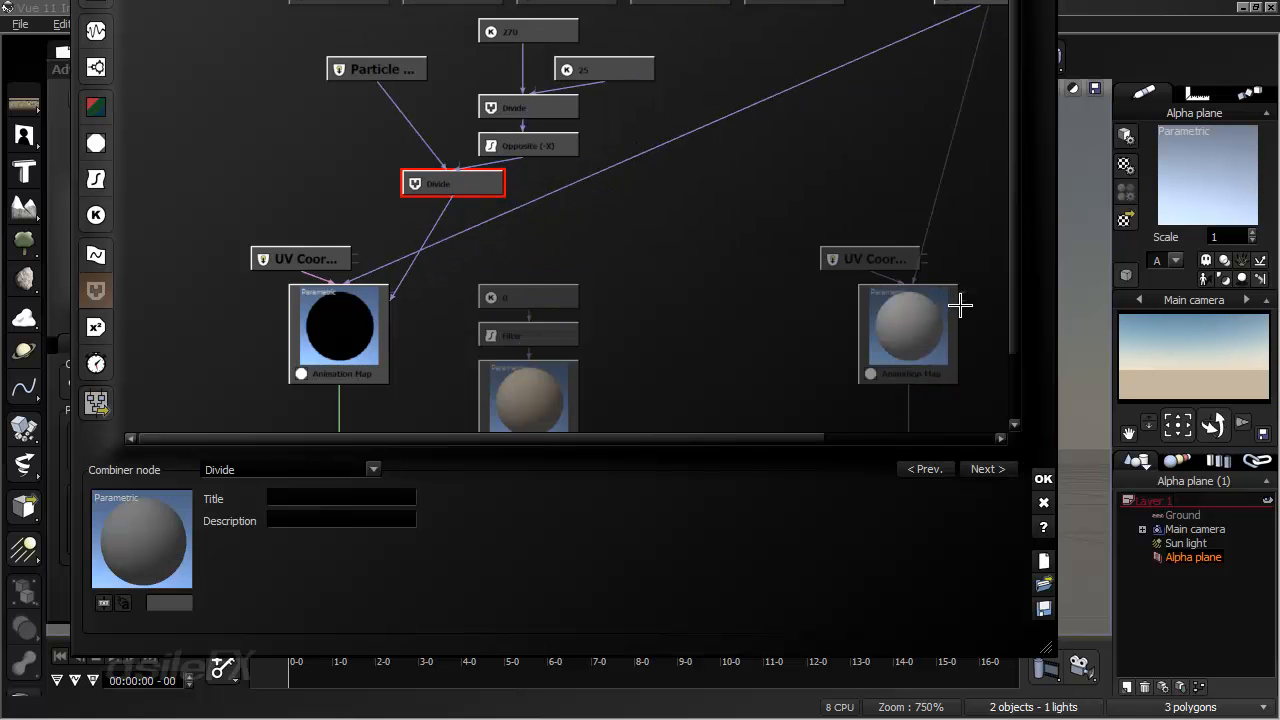
pyautogui.moveTo(960, 298); pyautogui.dragTo(480, 186)
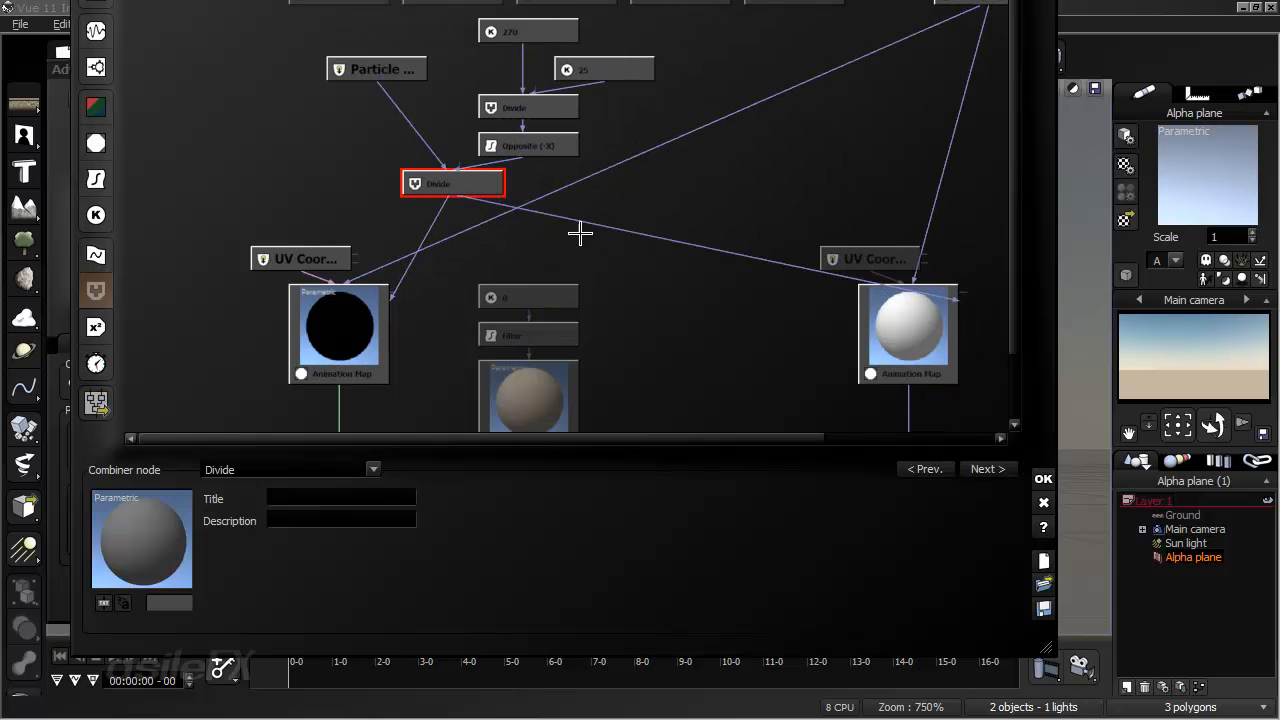
pyautogui.click(918, 346)
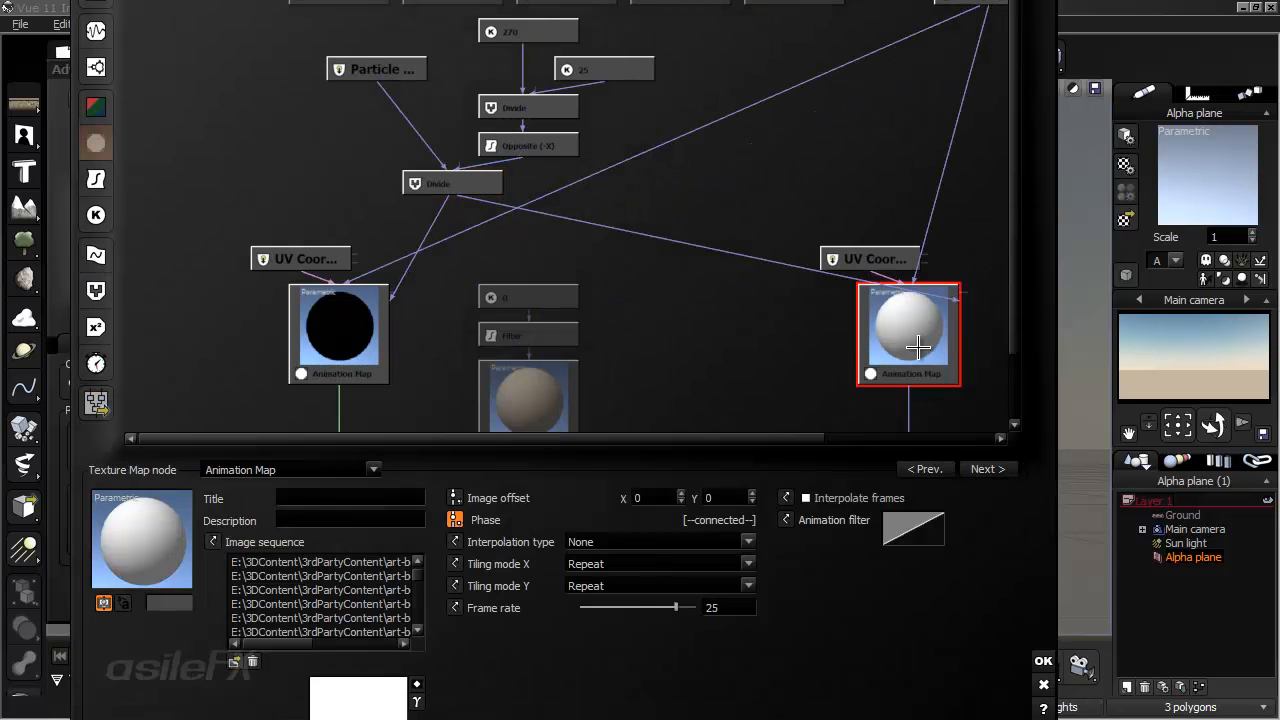
pyautogui.click(378, 325)
pyautogui.moveTo(970, 301); pyautogui.dragTo(948, 193, button='middle')
pyautogui.moveTo(676, 195); pyautogui.dragTo(690, 257, button='middle')
pyautogui.click(597, 214)
pyautogui.moveTo(594, 223); pyautogui.dragTo(592, 283, button='middle')
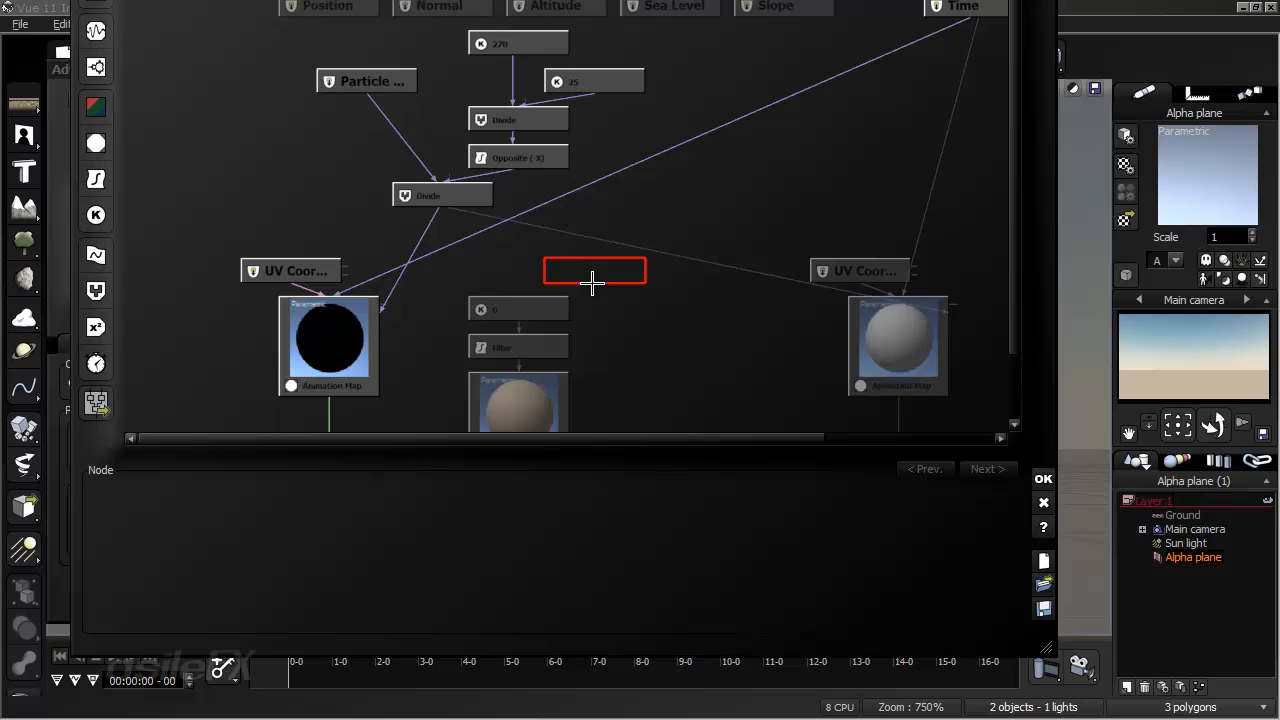
pyautogui.click(671, 226)
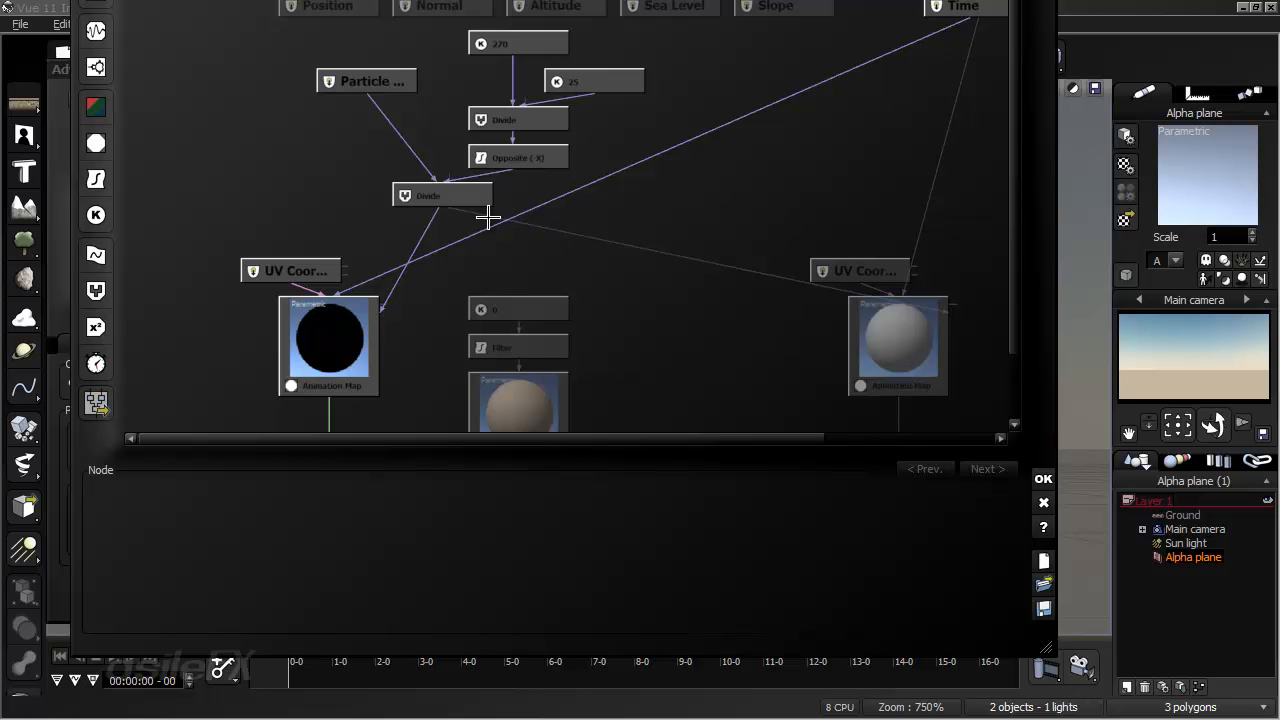
# - Align the Particle Birth Time node beside the 270 constant just below the input row, with the second Divide node straight beneath it
pyautogui.click(466, 195)
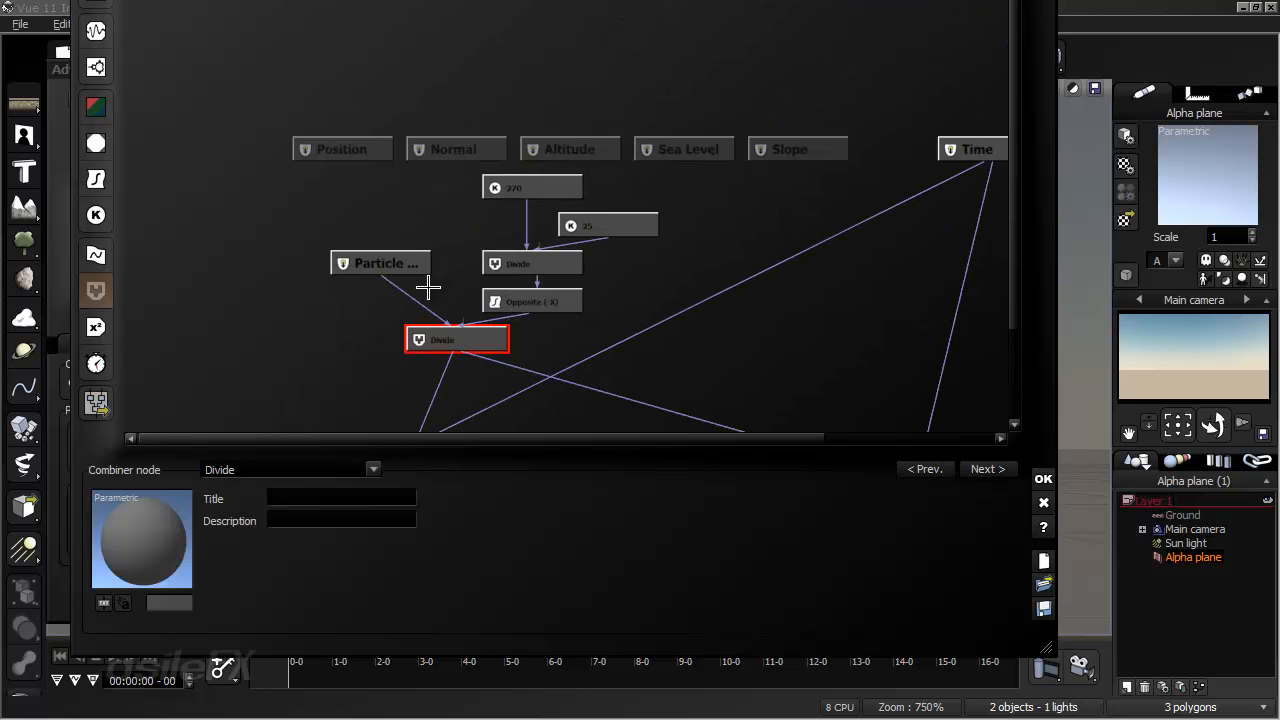
pyautogui.click(458, 152)
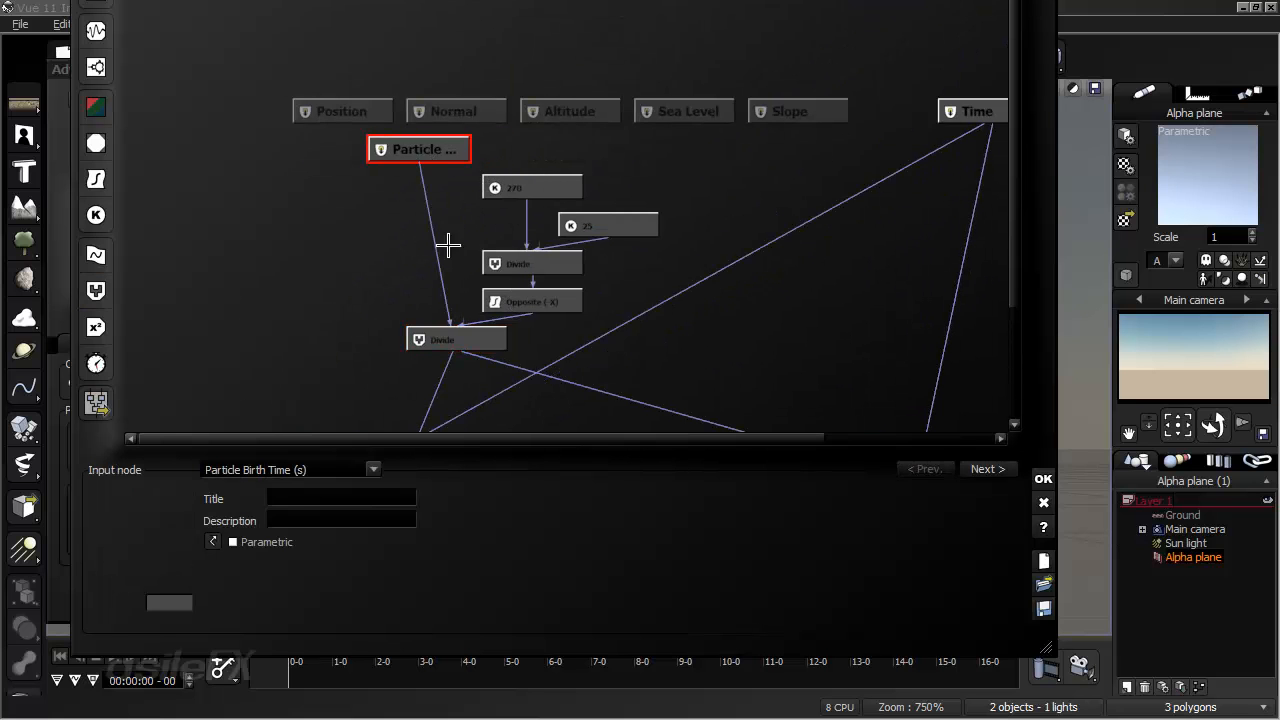
pyautogui.moveTo(588, 266); pyautogui.dragTo(626, 246, button='middle')
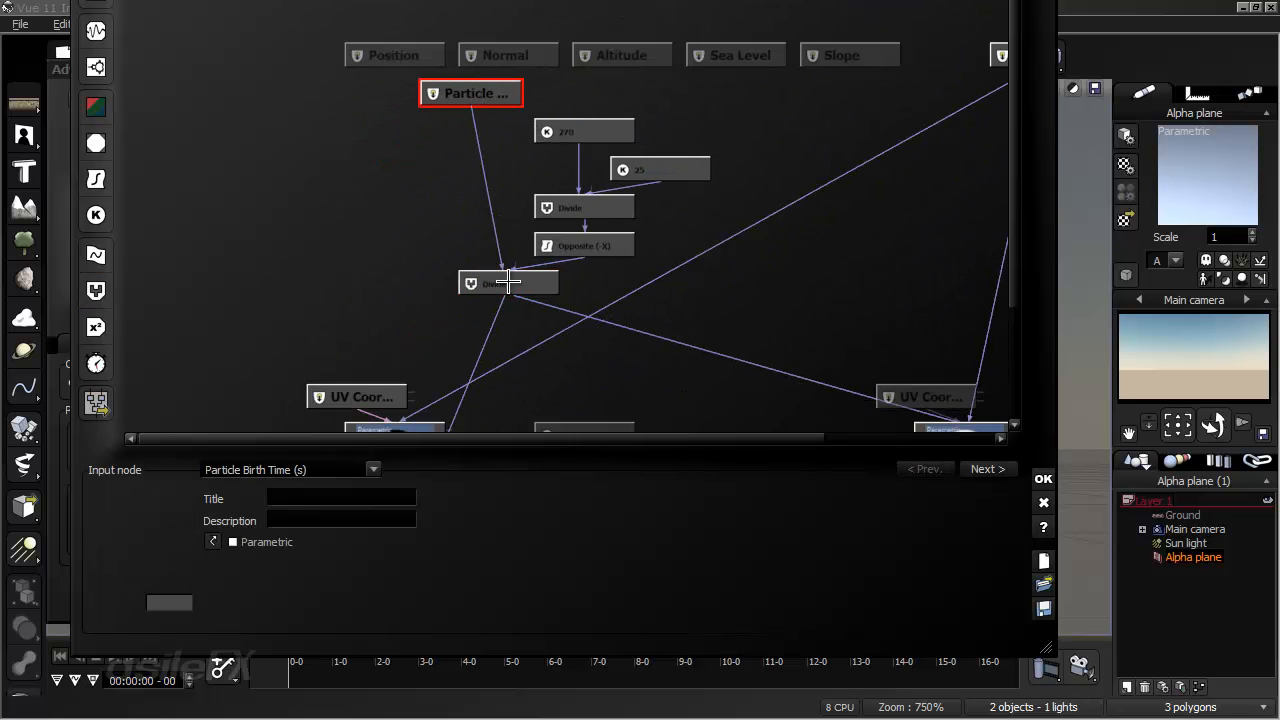
pyautogui.click(463, 277)
pyautogui.click(594, 245)
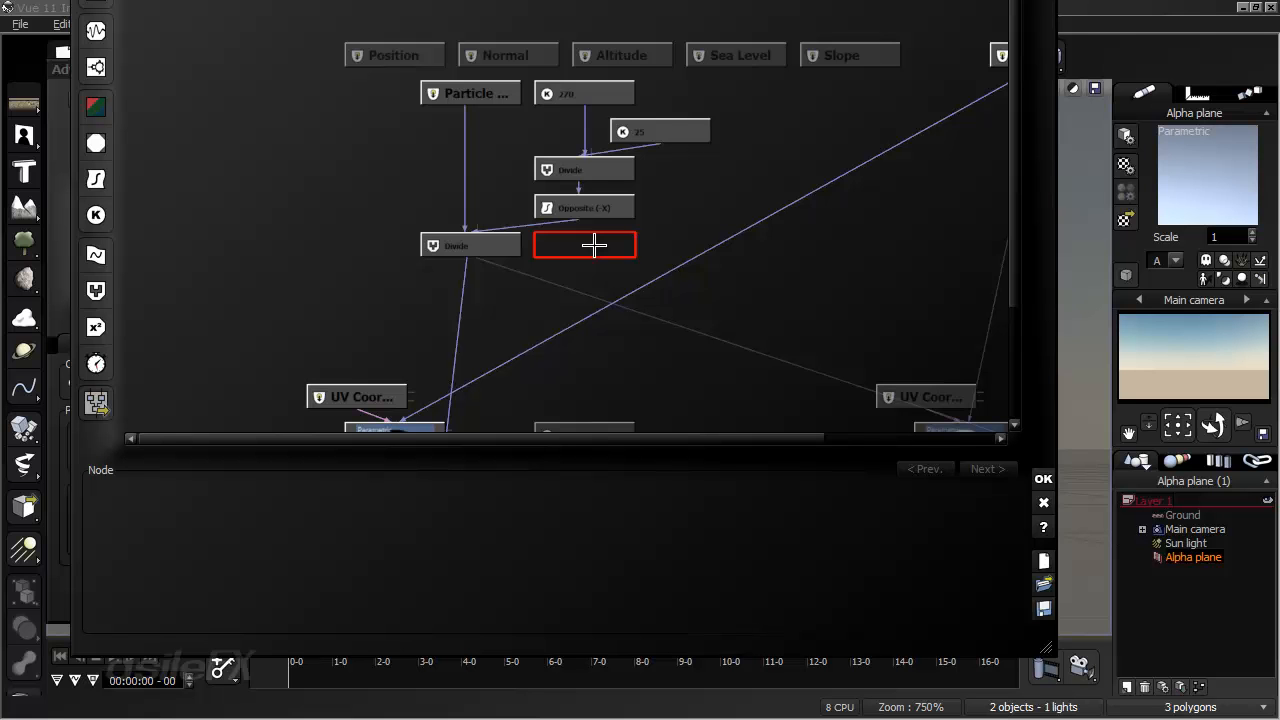
# - Check the color animation map's Phase connection and the chain of nodes feeding it
pyautogui.scroll(-3, 543, 303)
pyautogui.click(384, 393)
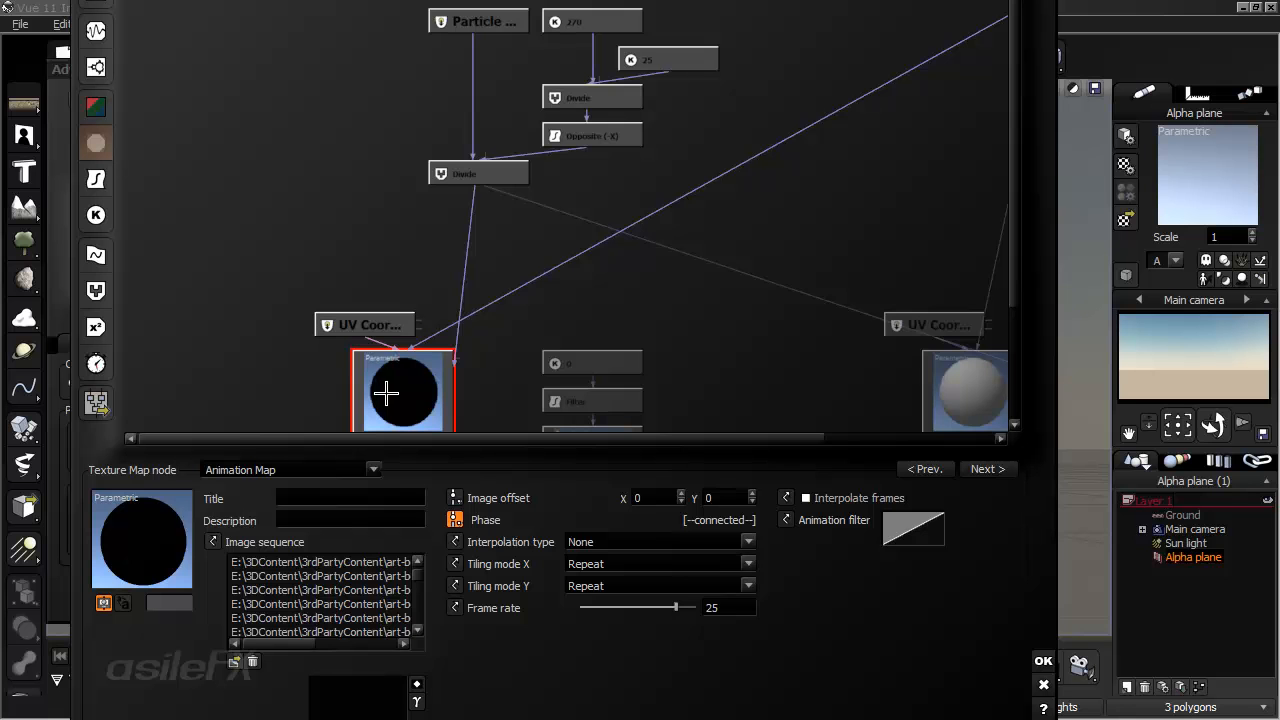
pyautogui.click(524, 247)
pyautogui.scroll(3, 526, 290)
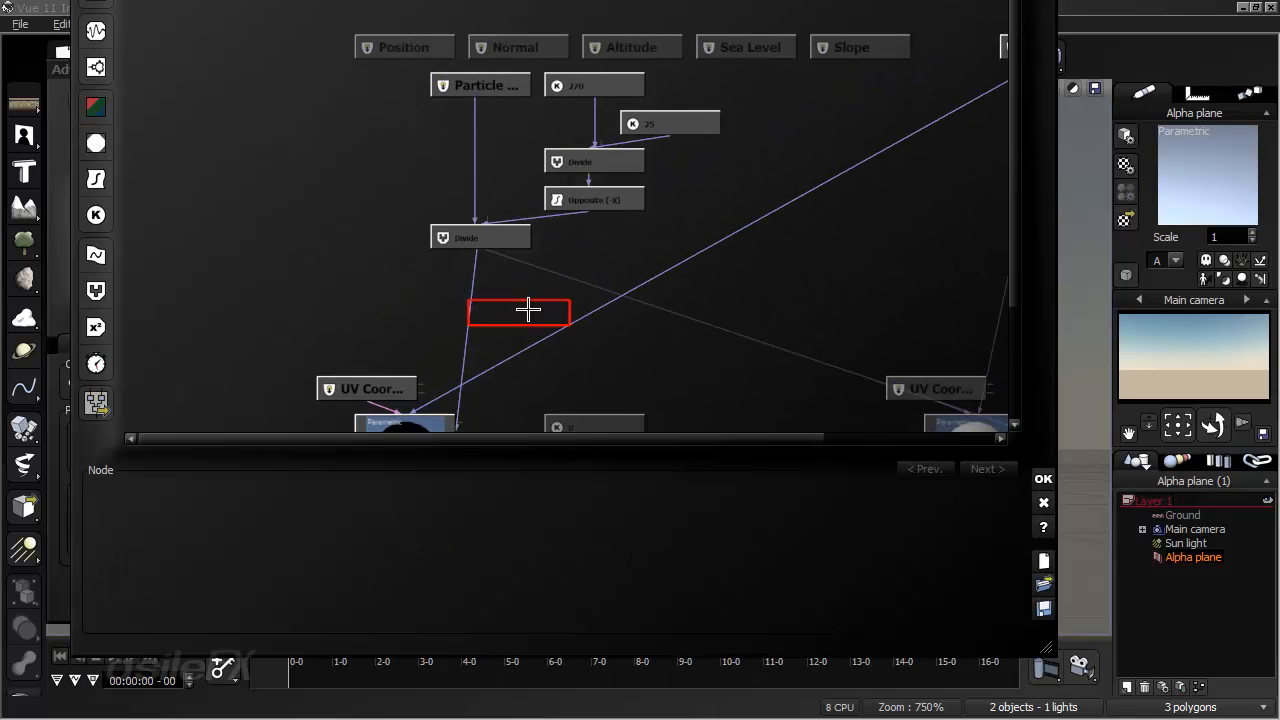
# - Insert an Offset (X+a) filter node on the connection between the second Divide node and the color animation map
pyautogui.moveTo(574, 348); pyautogui.dragTo(566, 310)
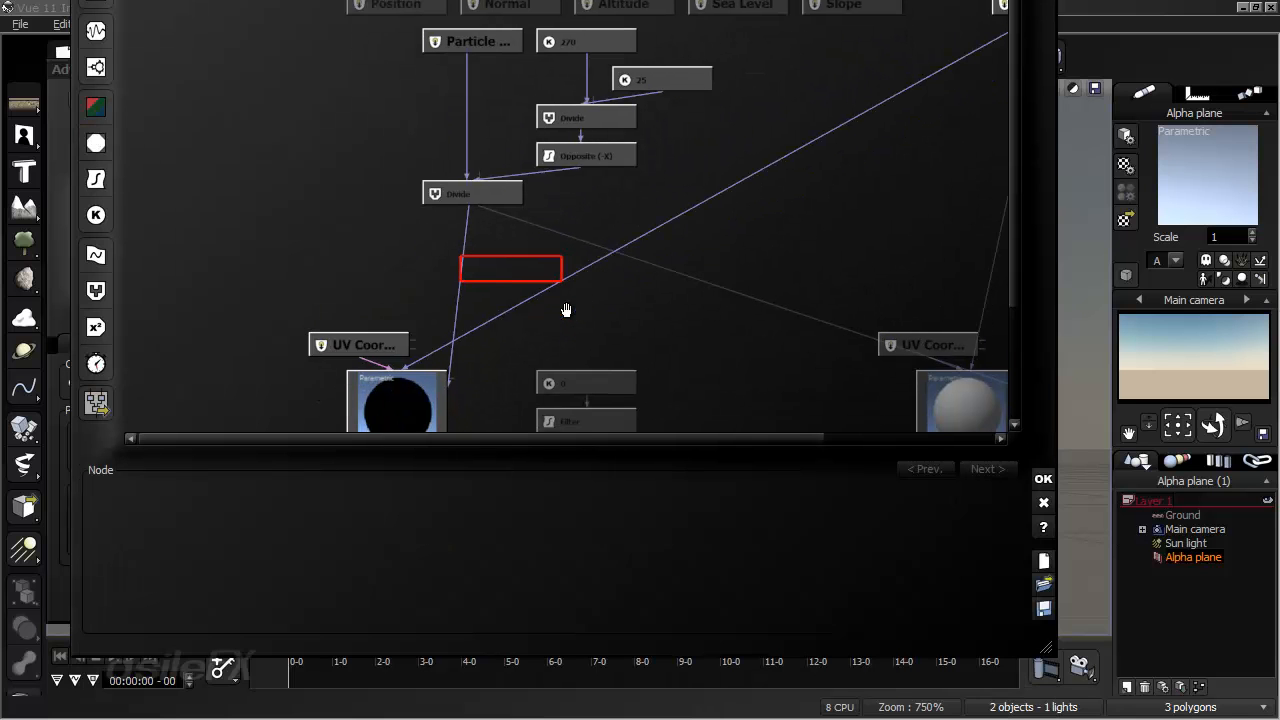
pyautogui.moveTo(507, 193); pyautogui.dragTo(560, 198)
pyautogui.moveTo(509, 135); pyautogui.dragTo(509, 78)
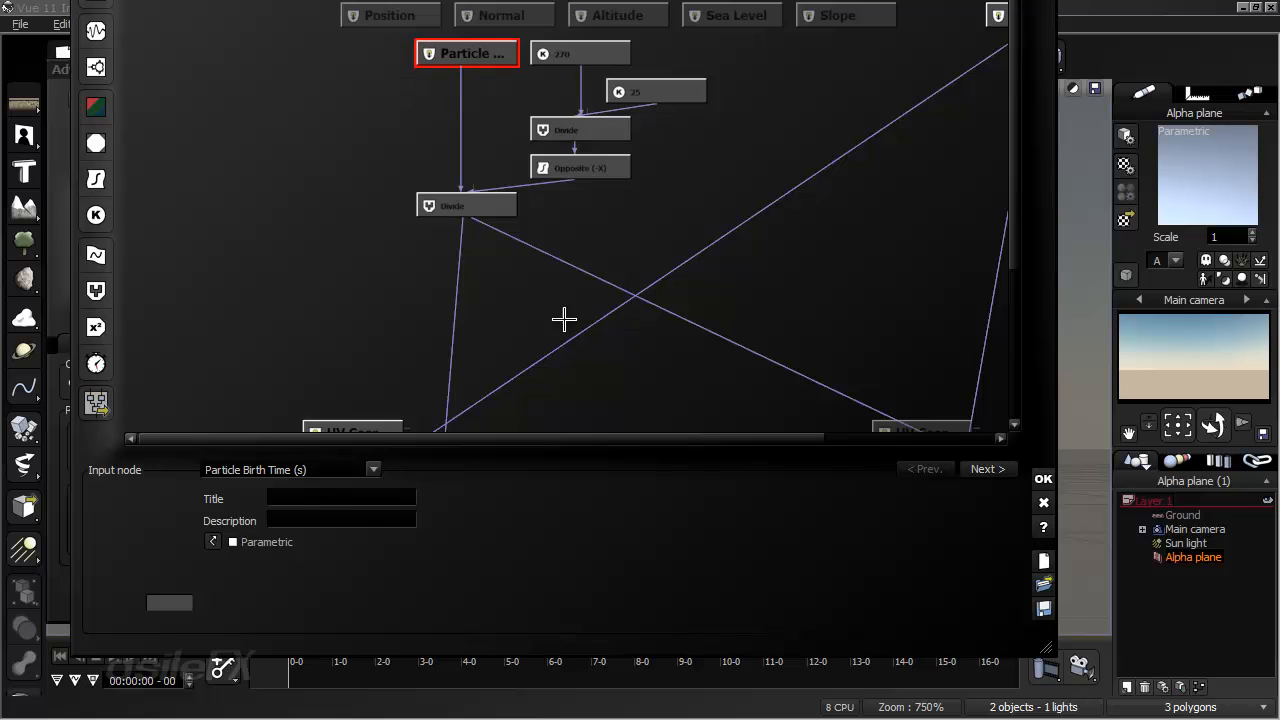
pyautogui.moveTo(564, 319); pyautogui.dragTo(518, 251)
pyautogui.click(590, 174)
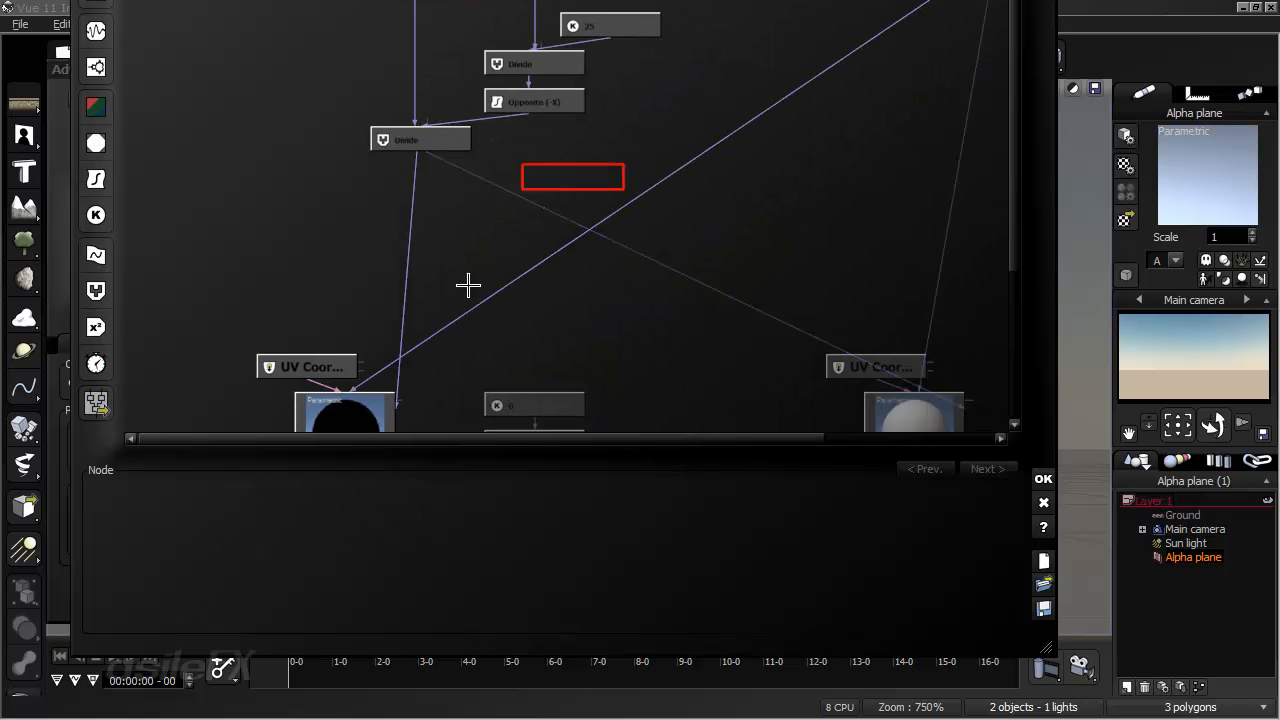
pyautogui.click(406, 261)
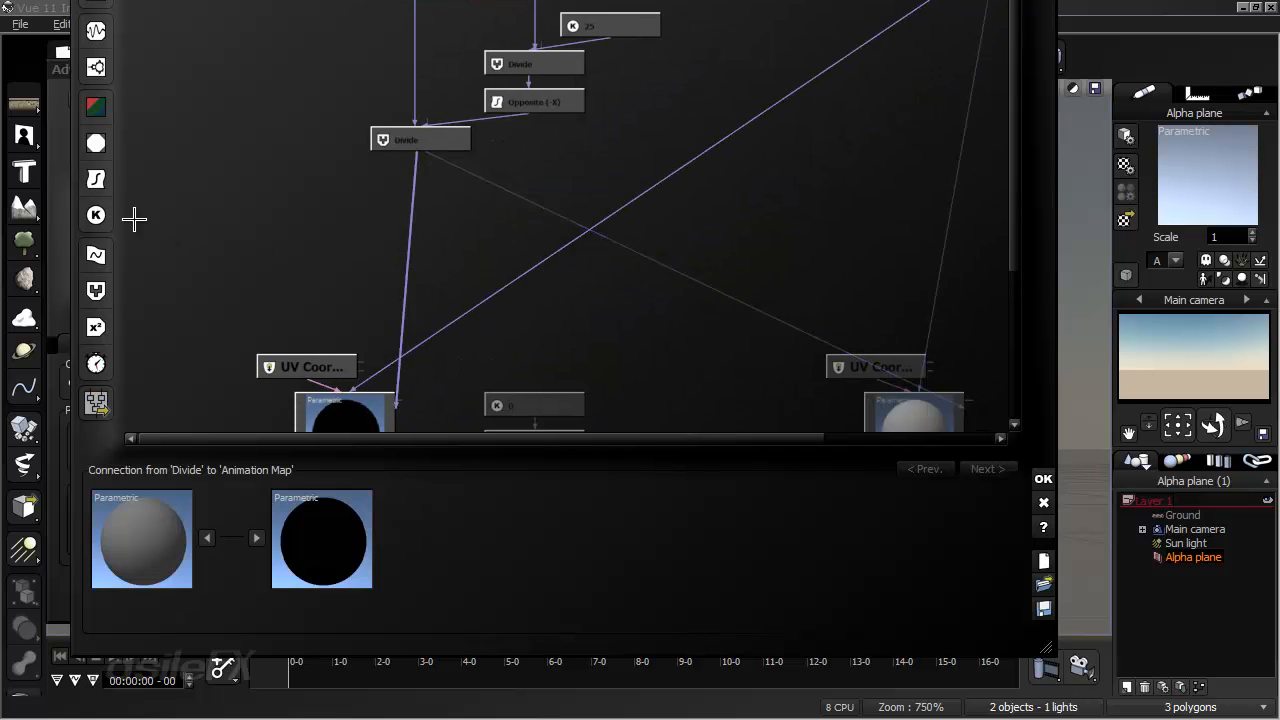
pyautogui.click(96, 178)
pyautogui.moveTo(360, 314); pyautogui.dragTo(414, 277)
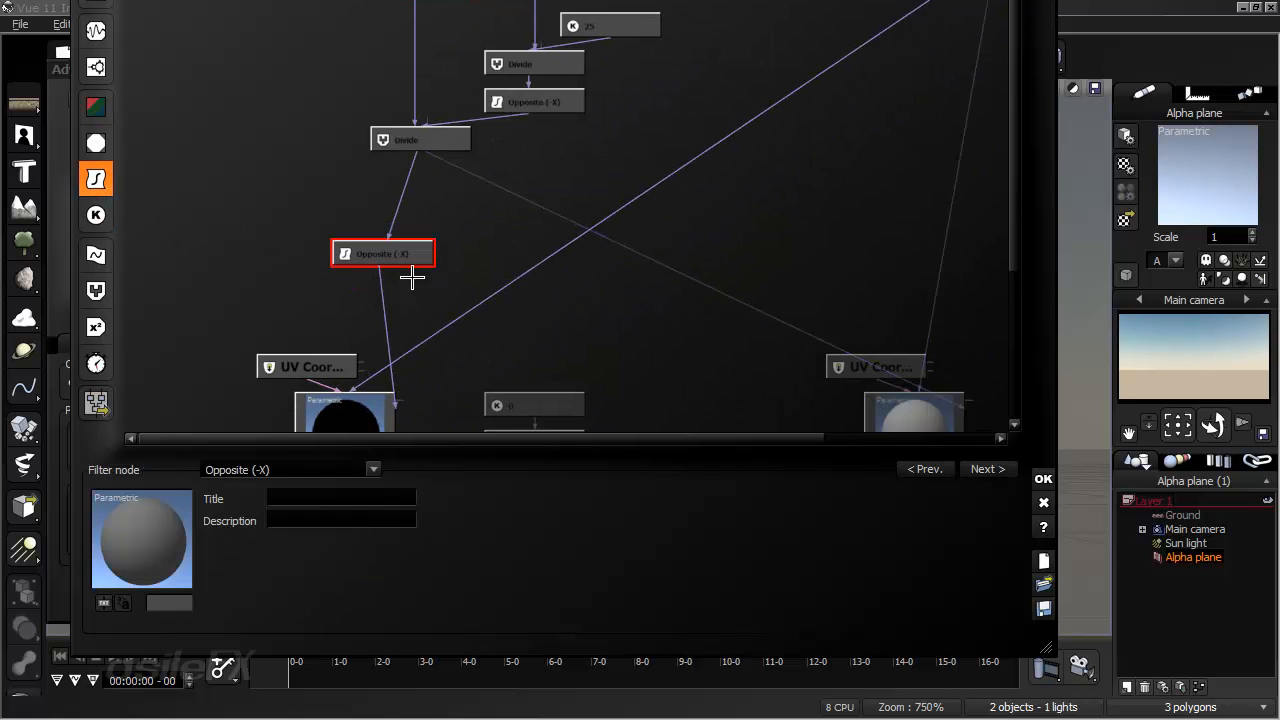
pyautogui.click(328, 469)
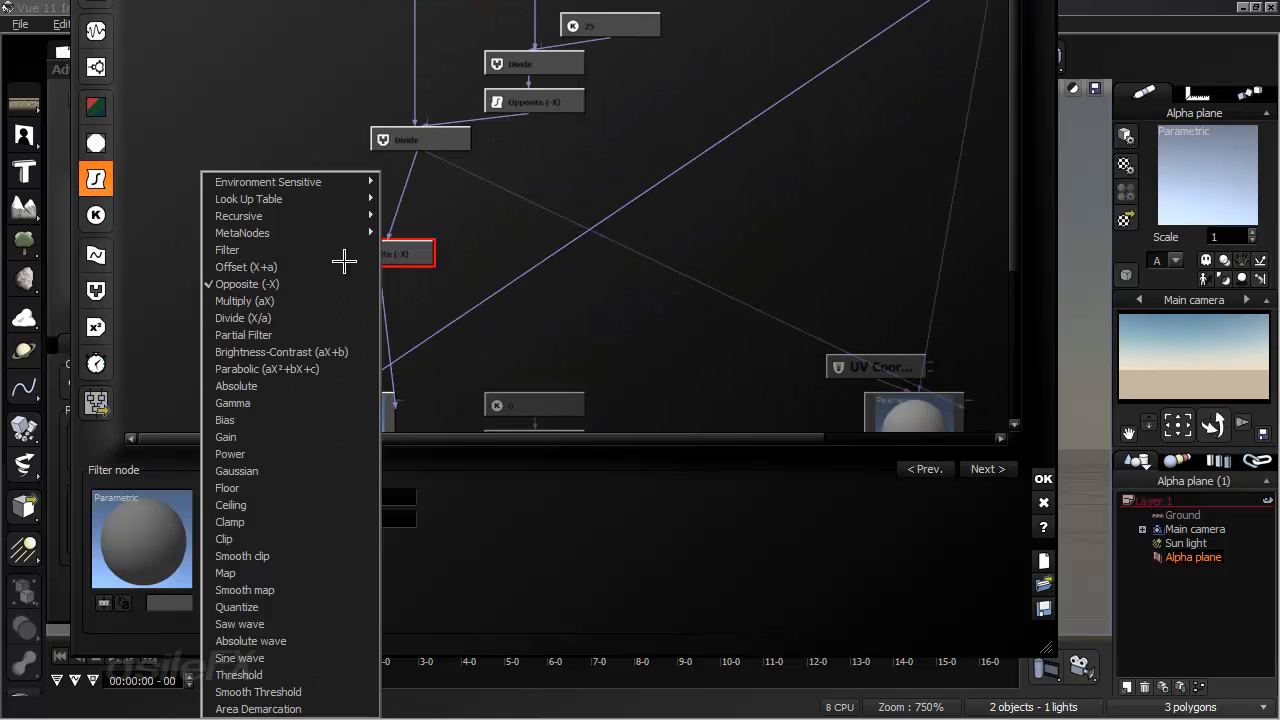
pyautogui.click(343, 264)
# - Feed the transparency animation map's Phase from the Offset node as well, and place that node lower beneath the second Divide
pyautogui.moveTo(430, 277); pyautogui.dragTo(406, 249)
pyautogui.moveTo(463, 251); pyautogui.dragTo(368, 333, button='middle')
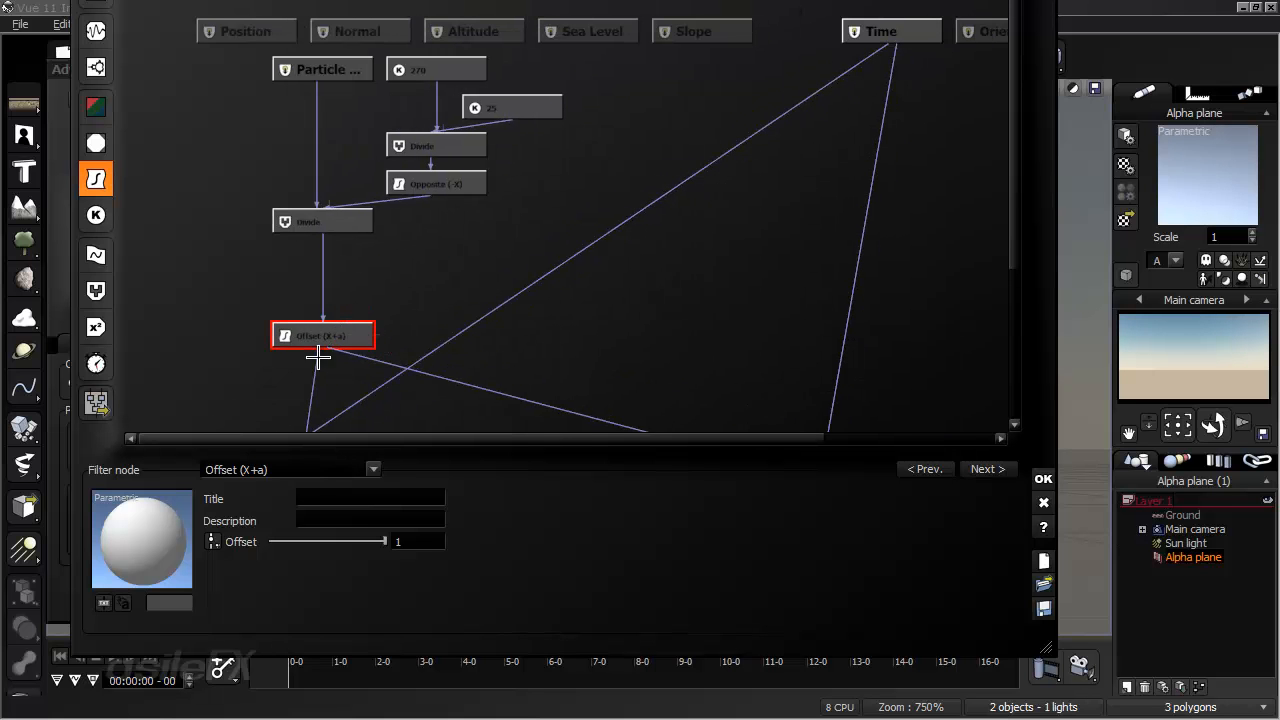
pyautogui.moveTo(314, 352); pyautogui.dragTo(343, 366)
pyautogui.moveTo(494, 291)
pyautogui.mouseDown(button='middle')
pyautogui.moveTo(472, 290)
pyautogui.moveTo(491, 277)
pyautogui.moveTo(488, 295)
pyautogui.mouseUp(button='middle')
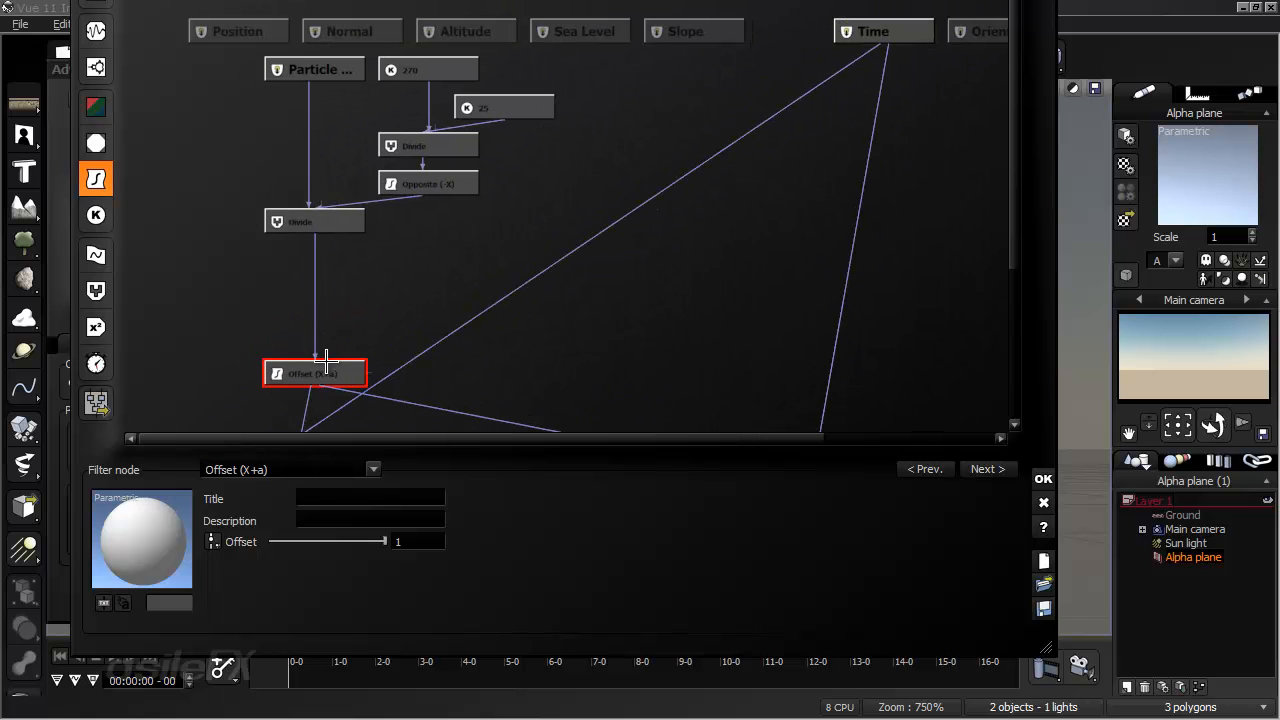
# - Add two Divide combiner nodes side by side near the Offset node, with a Substract combiner node below them
pyautogui.click(423, 289)
pyautogui.click(96, 291)
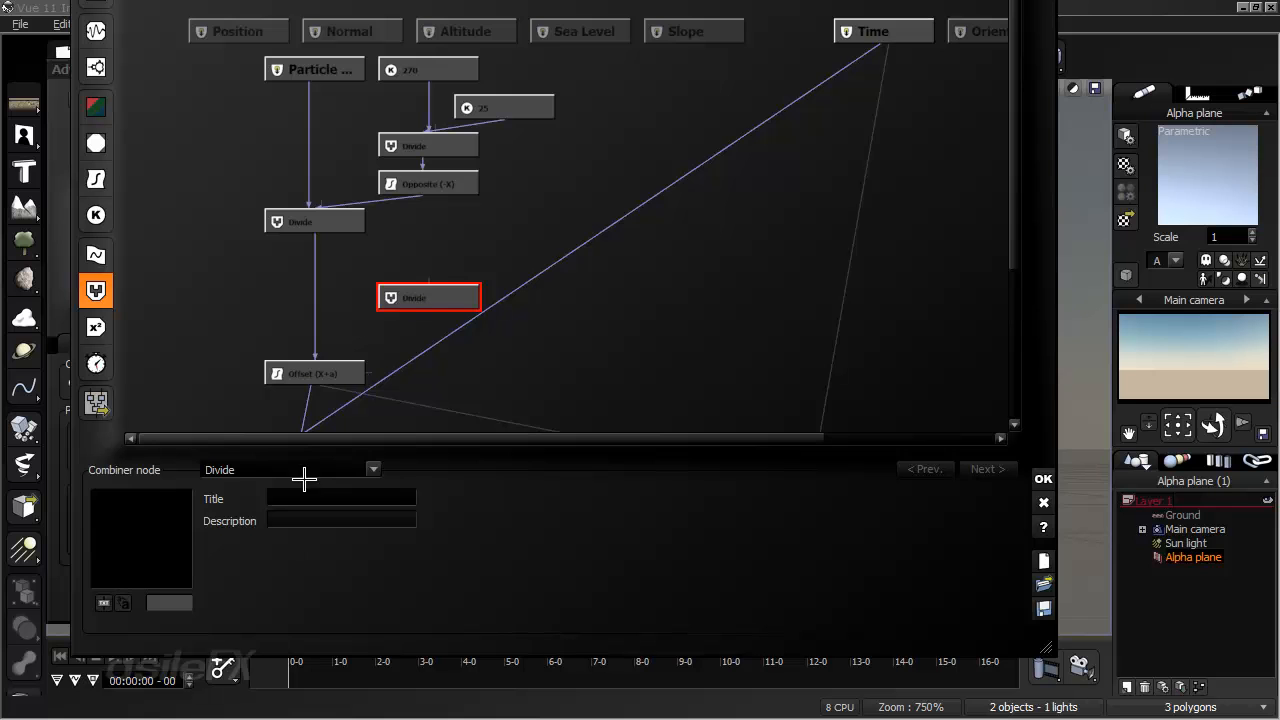
pyautogui.click(618, 292)
pyautogui.click(96, 291)
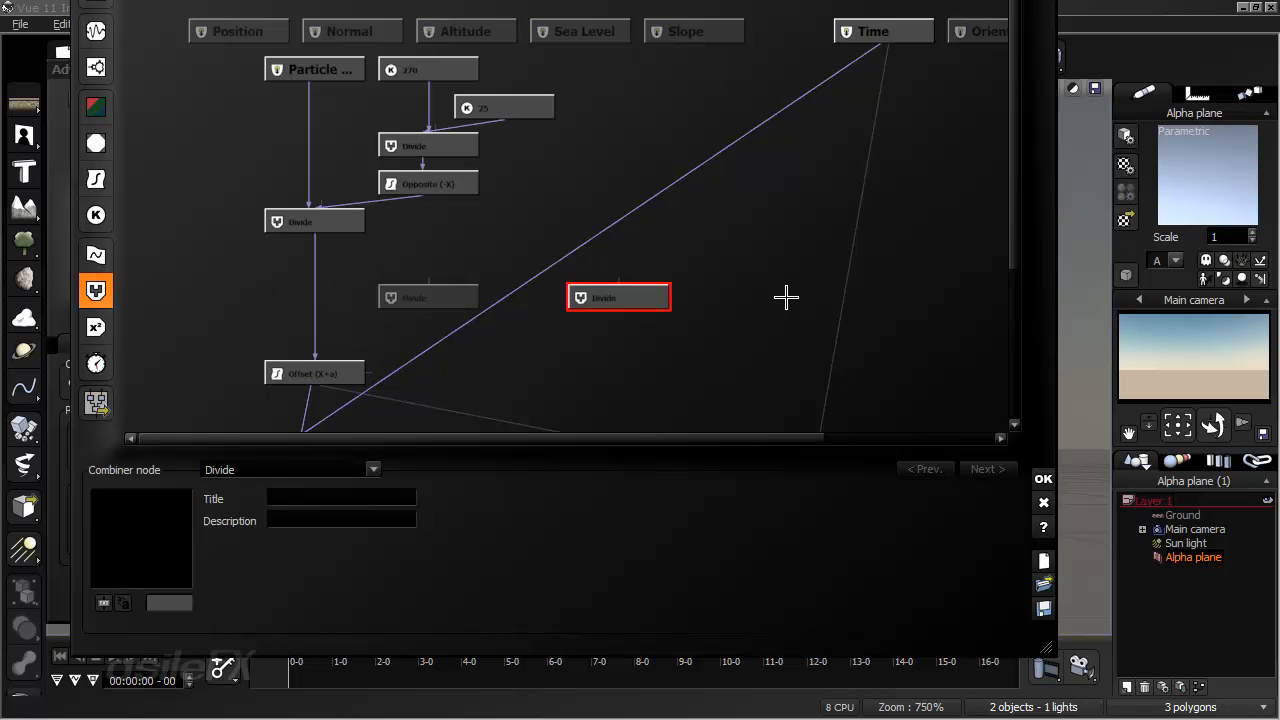
pyautogui.click(490, 345)
pyautogui.click(96, 291)
pyautogui.click(326, 467)
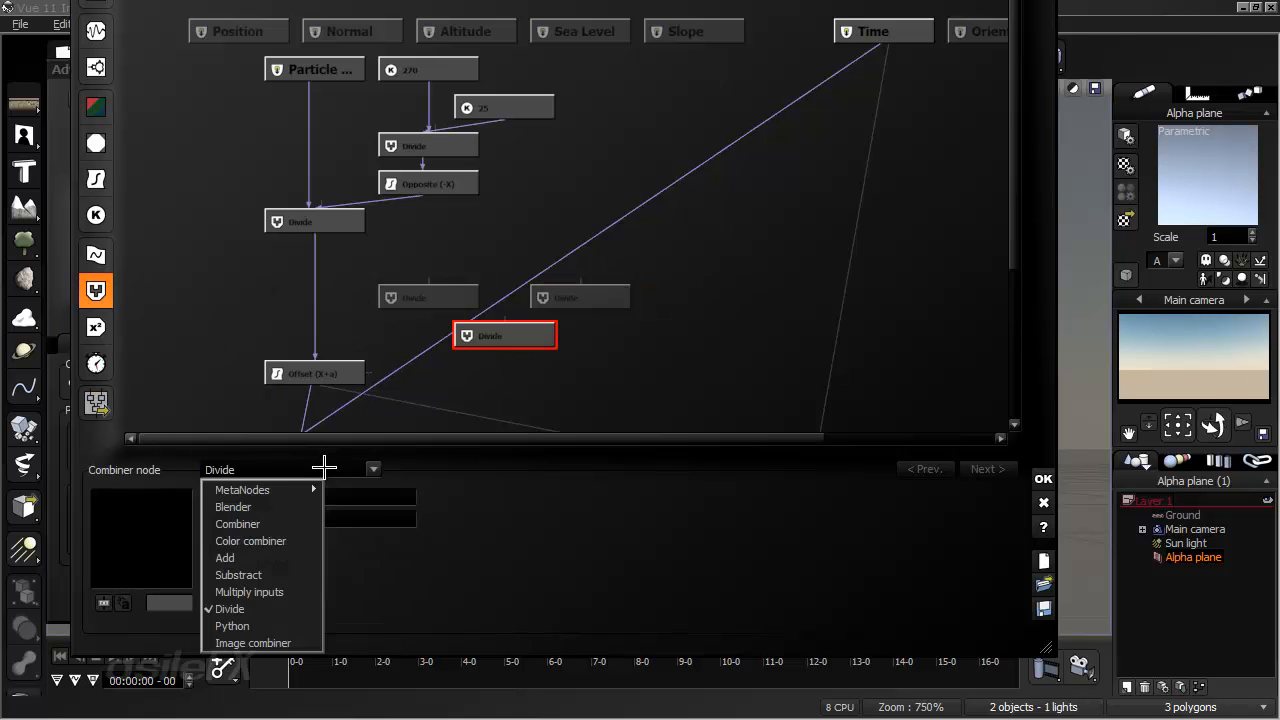
pyautogui.click(280, 575)
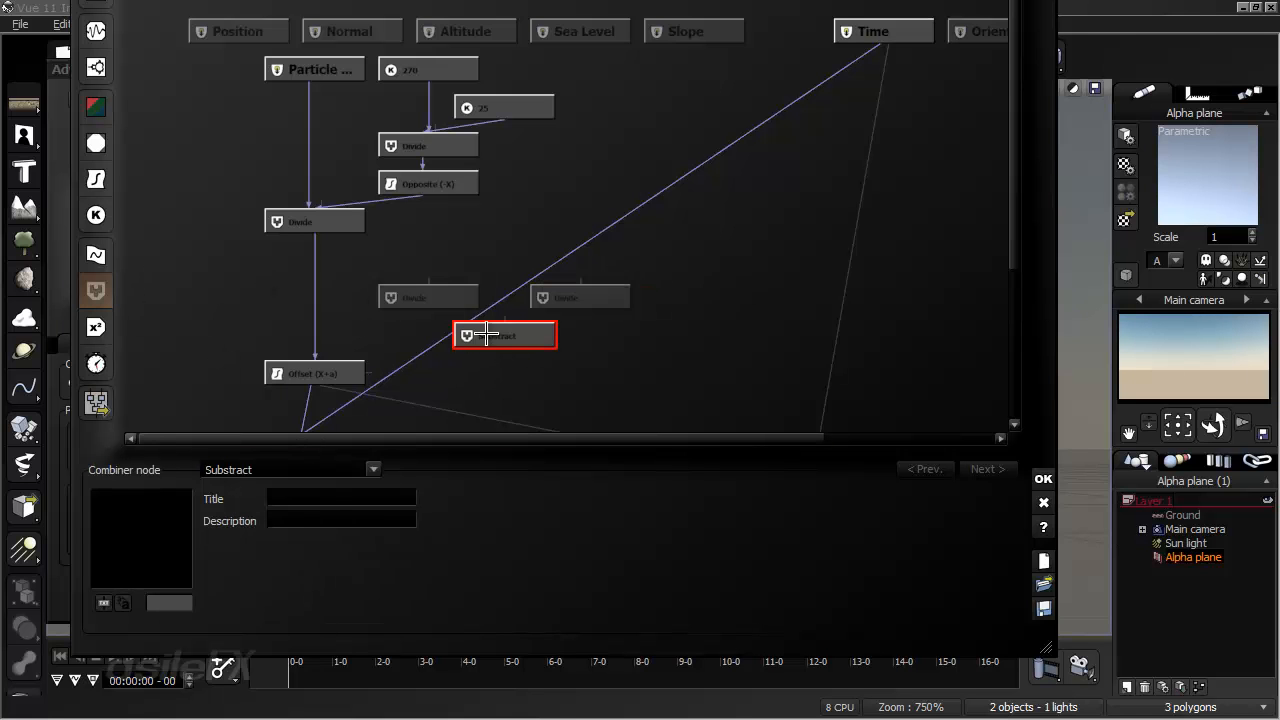
# - Connect the two new Divide nodes to the Substract node's inputs and move the Substract node level with Offset
pyautogui.moveTo(502, 354); pyautogui.dragTo(430, 306)
pyautogui.moveTo(508, 354); pyautogui.dragTo(572, 298)
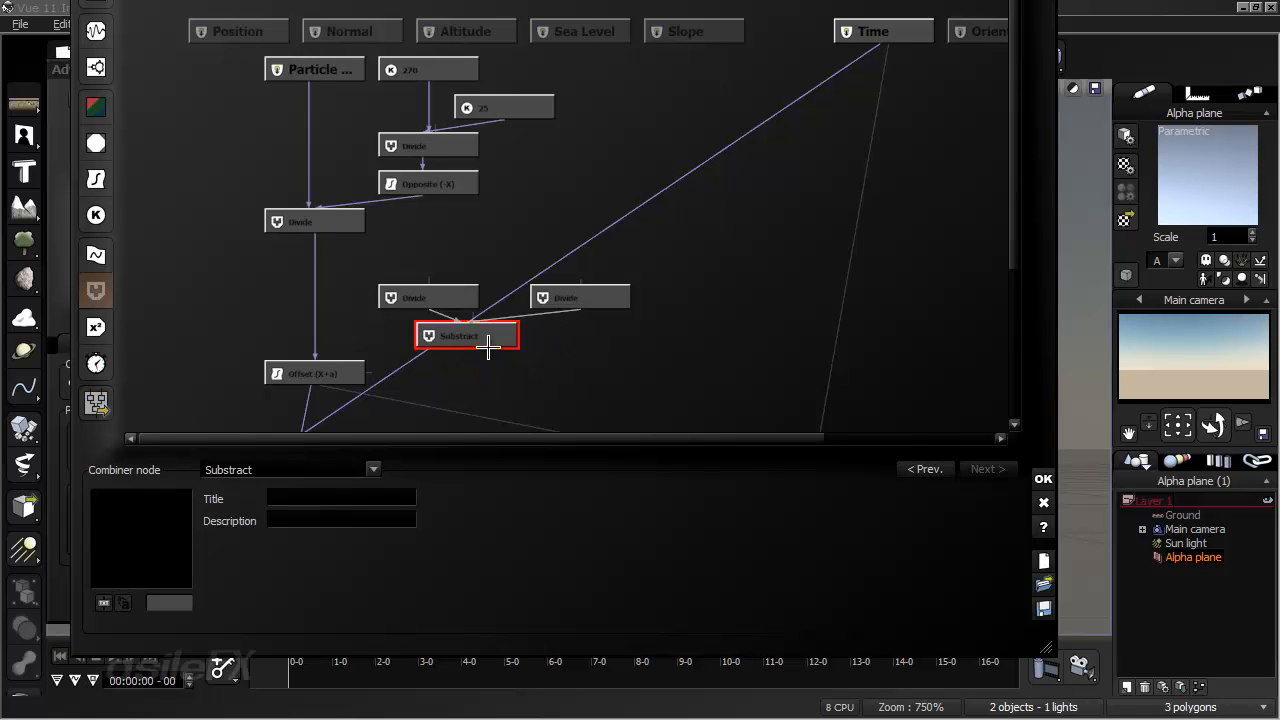
pyautogui.click(578, 299)
pyautogui.moveTo(541, 323); pyautogui.dragTo(610, 308)
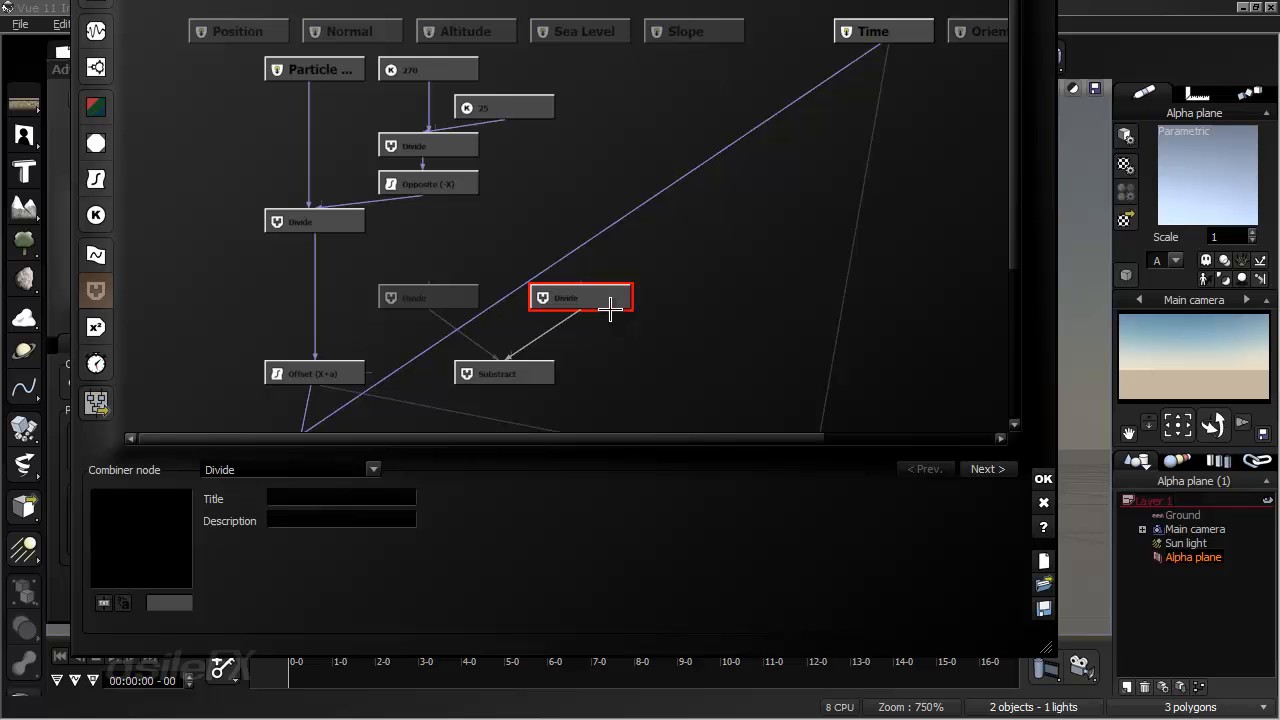
# - Add a Constant Number node with value 1 above the right-hand new Divide node
pyautogui.click(673, 250)
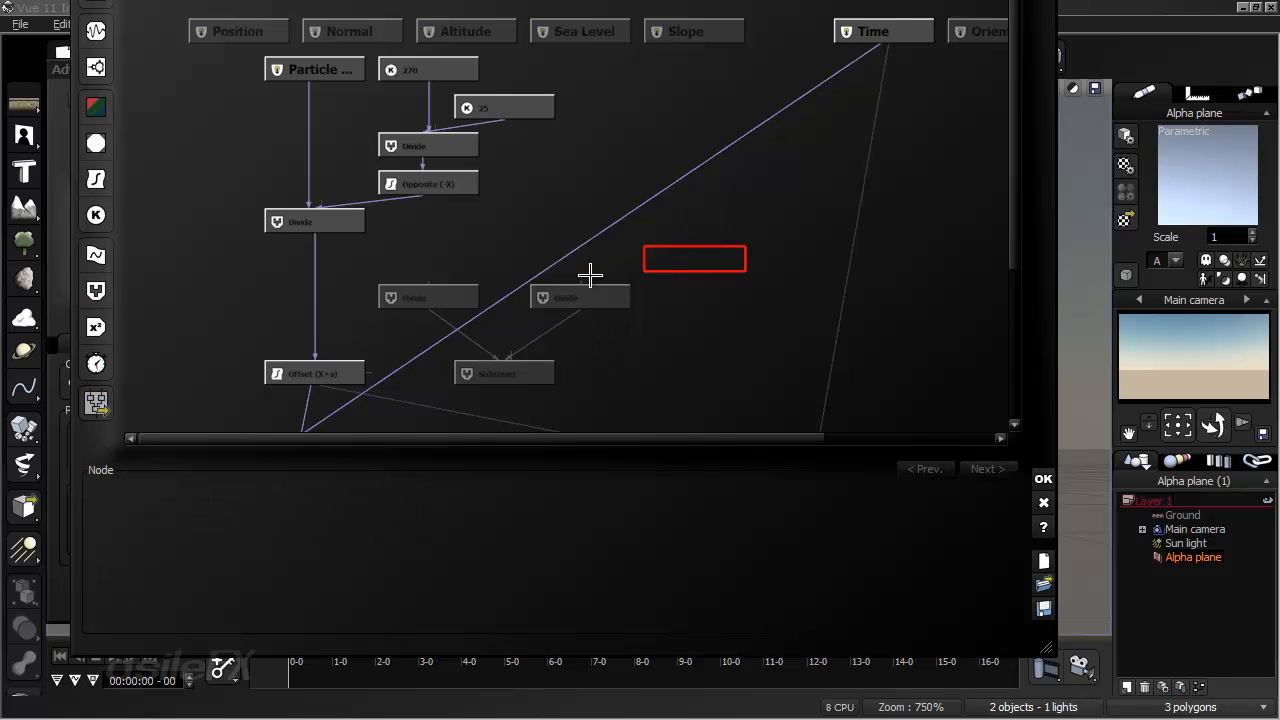
pyautogui.click(108, 222)
pyautogui.click(227, 472)
pyautogui.click(493, 469)
pyautogui.doubleClick(396, 544)
pyautogui.write('1')
pyautogui.moveTo(692, 262); pyautogui.dragTo(556, 227)
# - Connect the constants 1 and 270 to the right-hand new Divide node, then stack that node directly beneath the constant 1
pyautogui.moveTo(582, 277); pyautogui.dragTo(540, 230)
pyautogui.moveTo(576, 283); pyautogui.dragTo(452, 69)
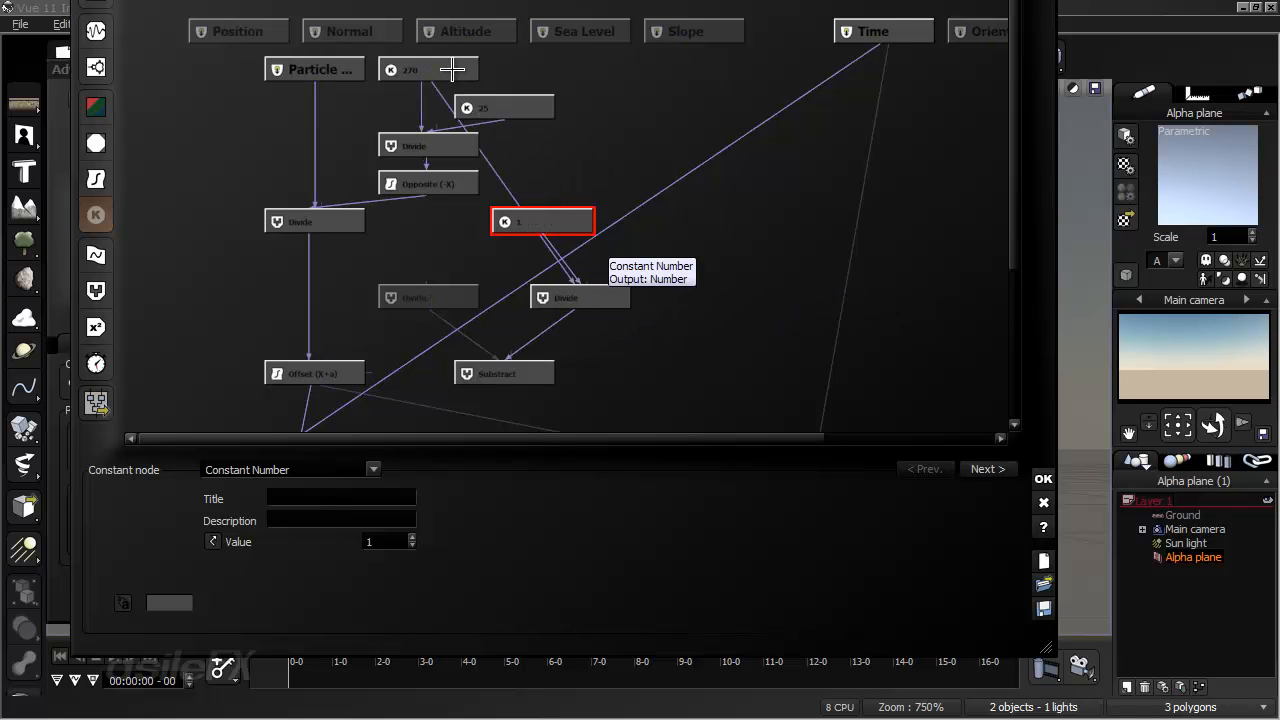
pyautogui.moveTo(571, 223); pyautogui.dragTo(609, 223)
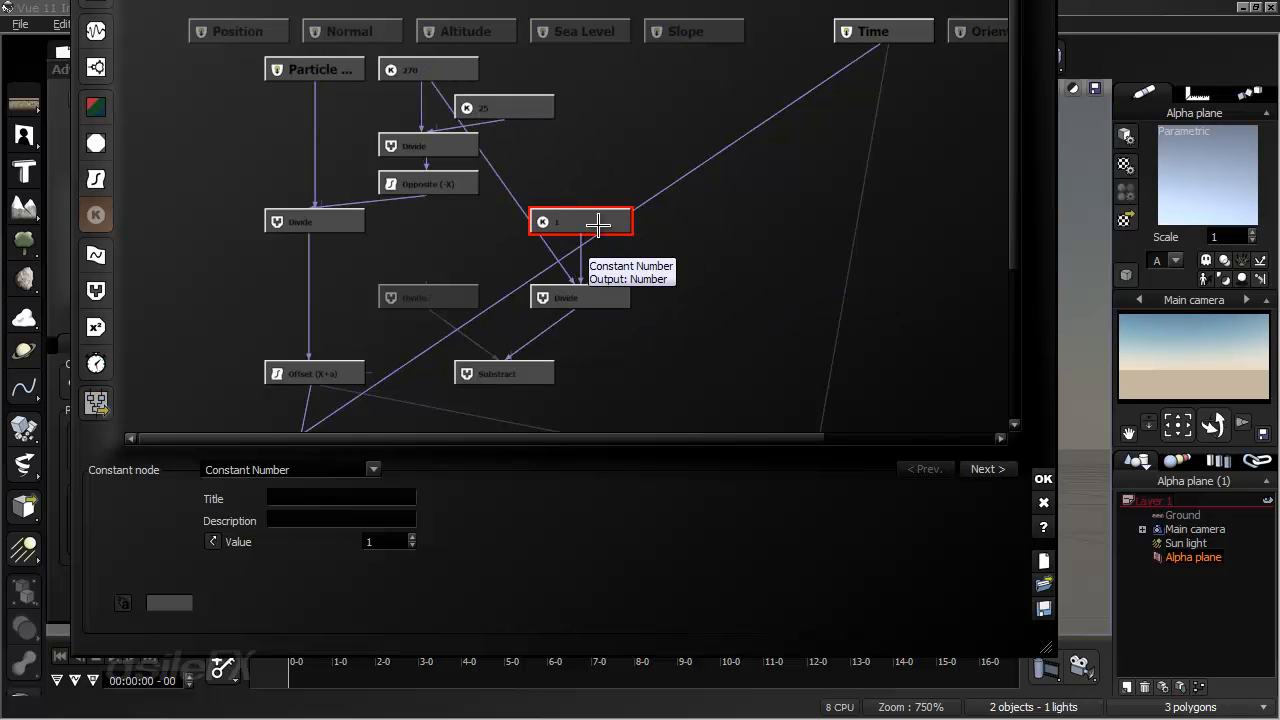
pyautogui.click(612, 341)
pyautogui.moveTo(577, 293); pyautogui.dragTo(574, 258)
pyautogui.moveTo(689, 338); pyautogui.dragTo(789, 348, button='middle')
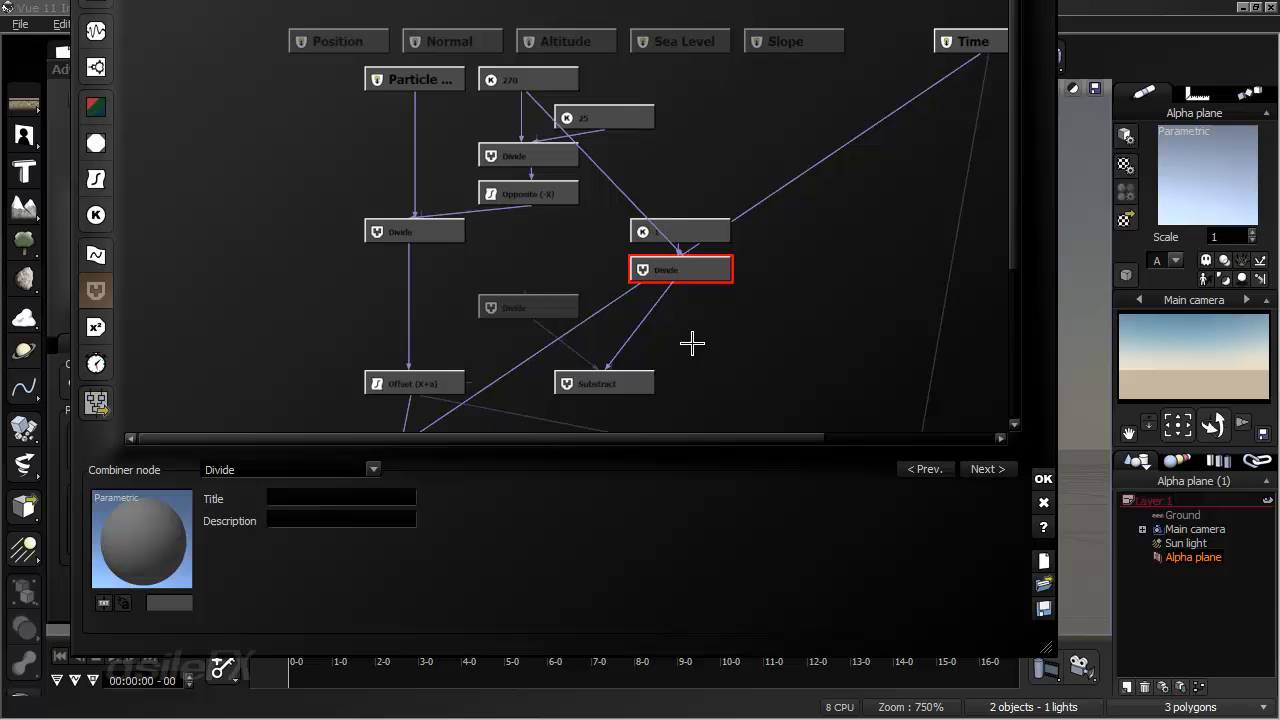
# - Add a Connectable Constant of type Constant Number above the left-hand new Divide node and set its value to 1
pyautogui.click(538, 297)
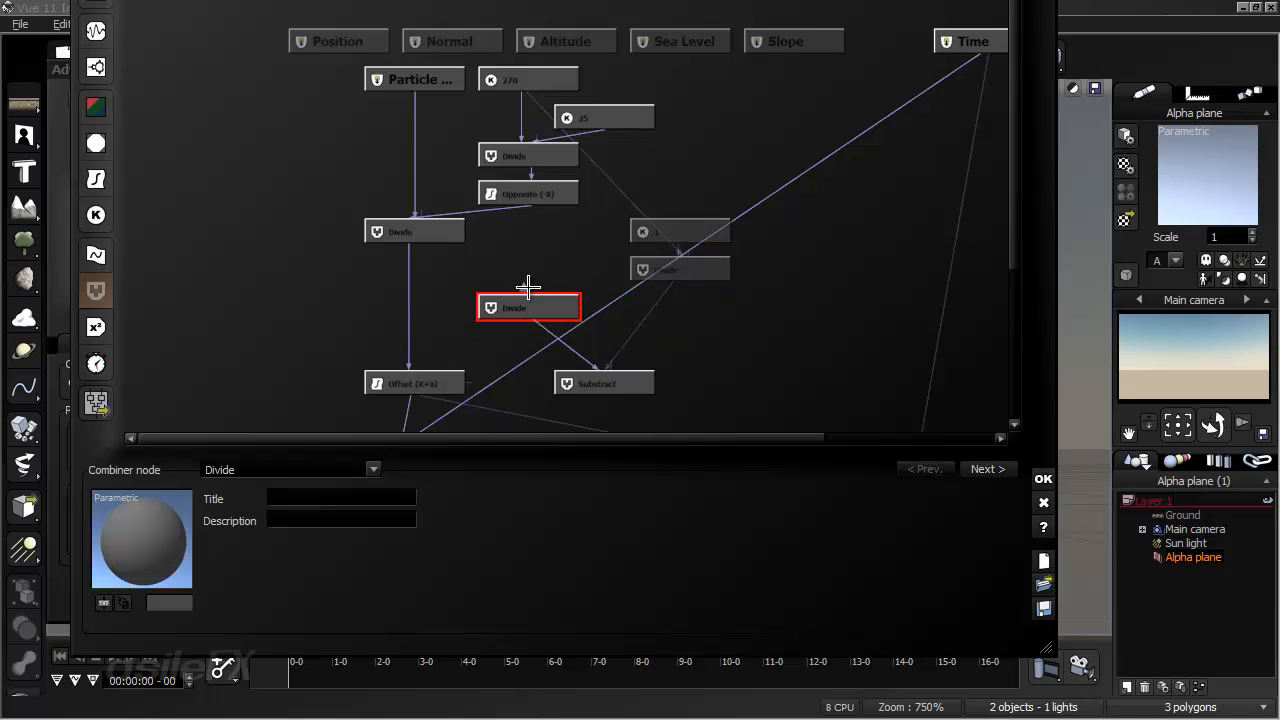
pyautogui.moveTo(524, 290); pyautogui.dragTo(560, 274)
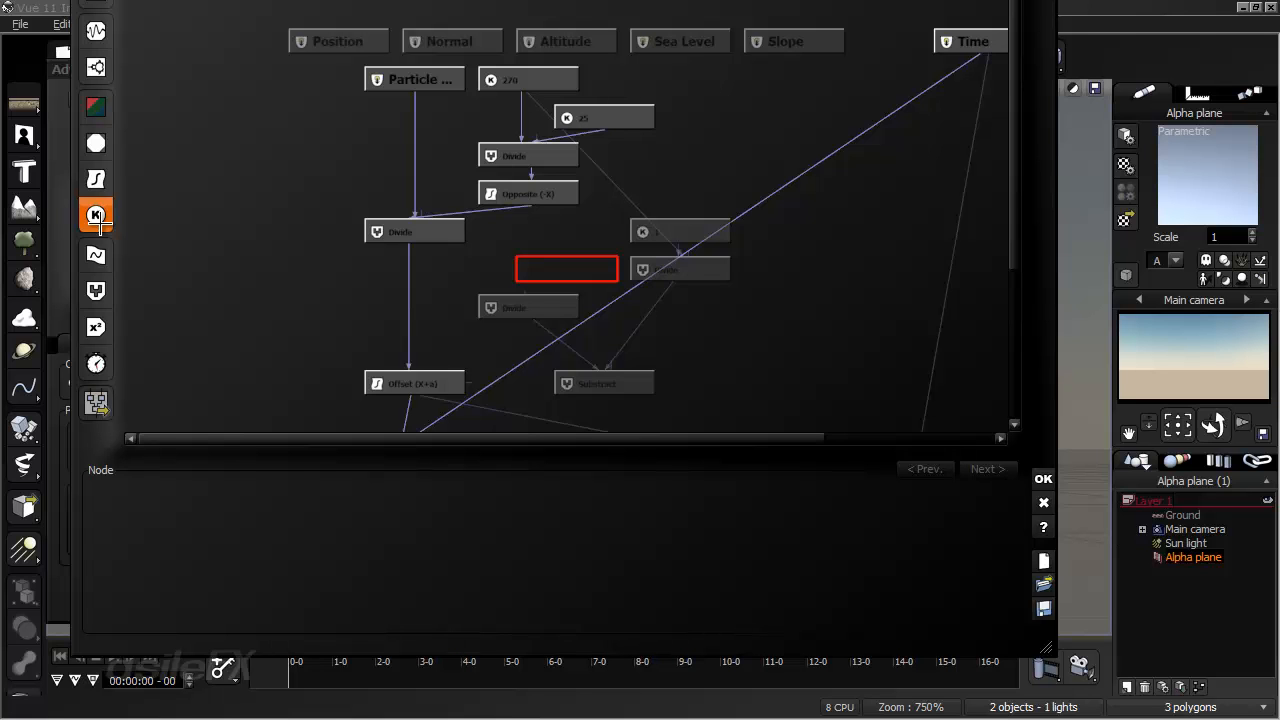
pyautogui.click(97, 217)
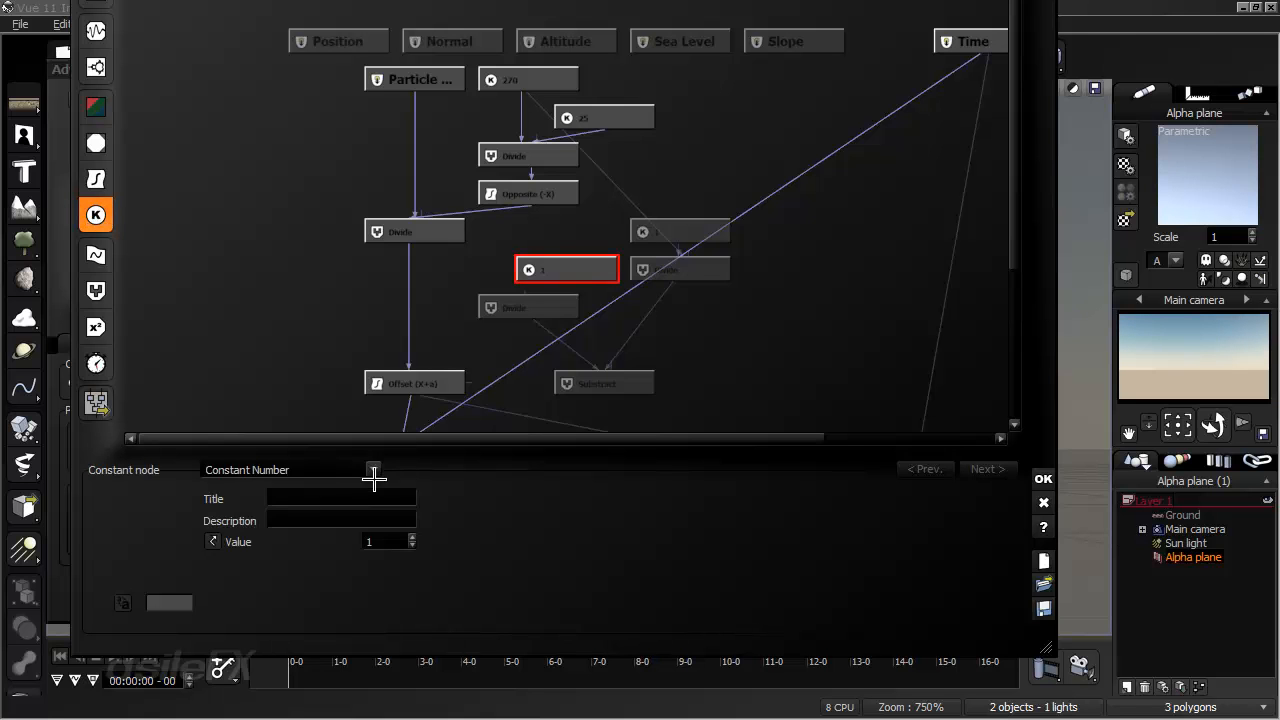
pyautogui.click(330, 468)
pyautogui.moveTo(348, 490)
pyautogui.click(445, 490)
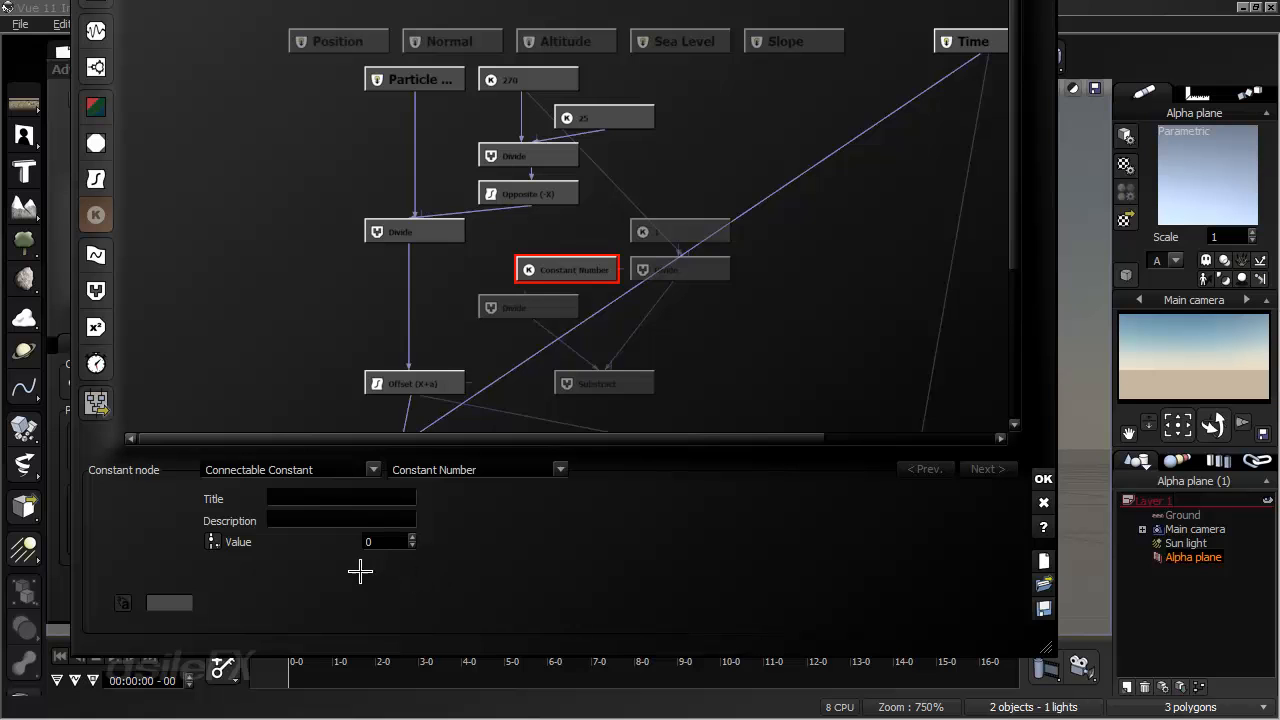
pyautogui.click(396, 553)
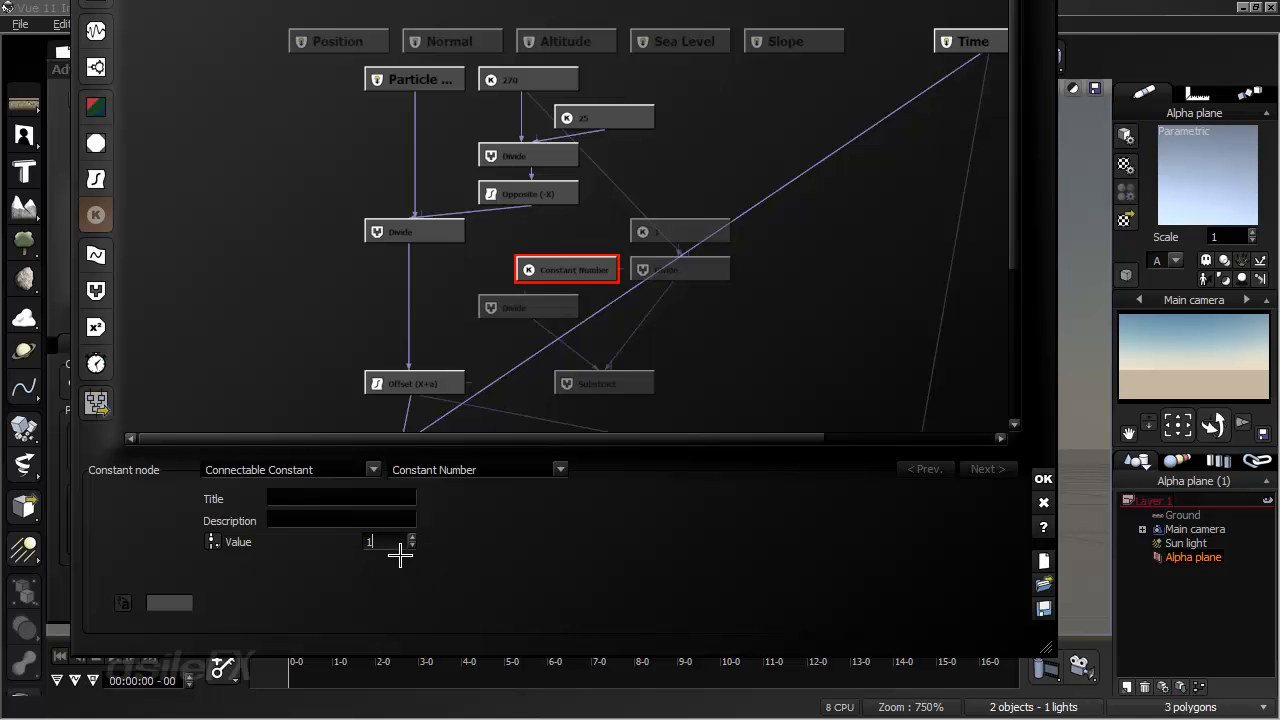
pyautogui.press('Return')
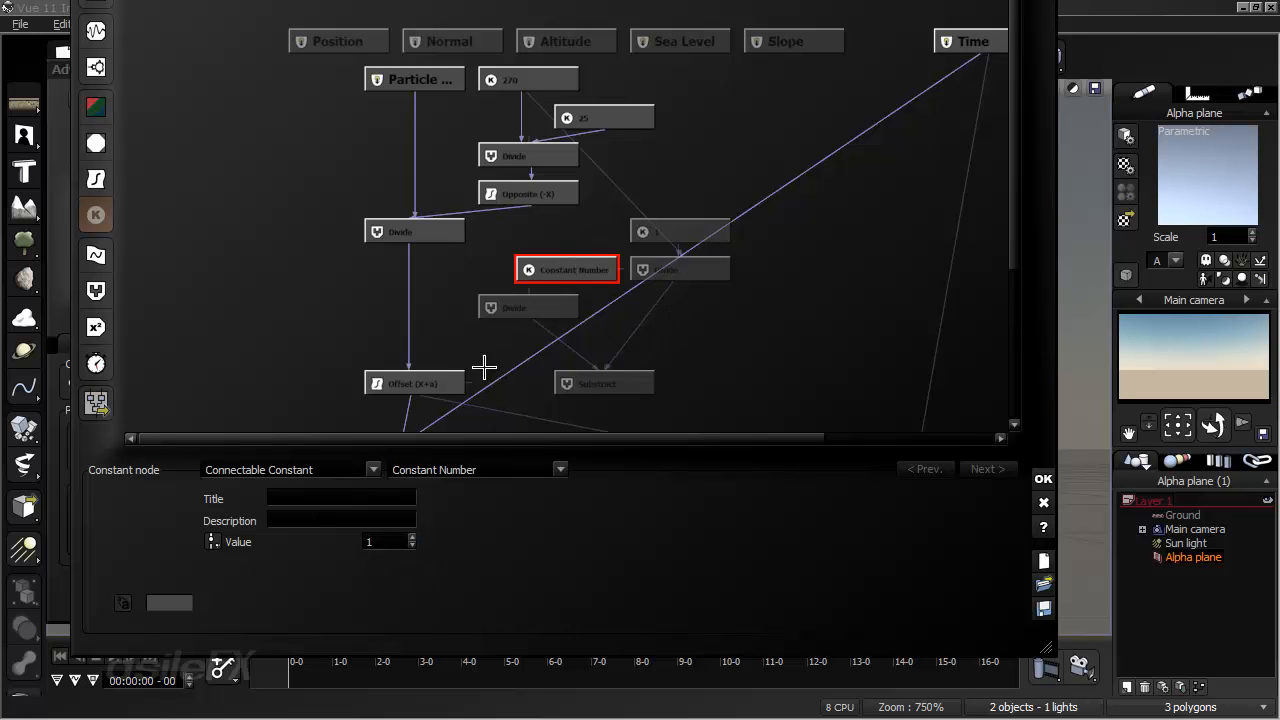
# - Title the connectable constant node Index
pyautogui.click(370, 492)
pyautogui.write('Index')
pyautogui.press('Return')
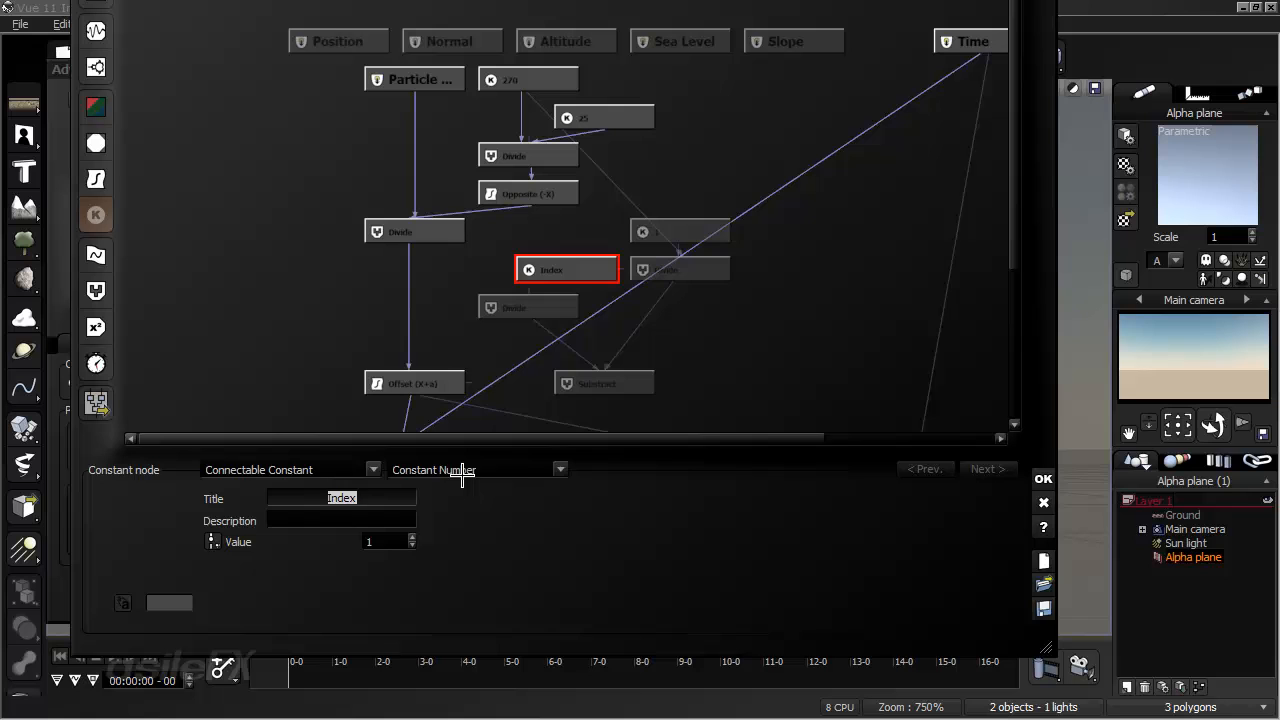
pyautogui.click(746, 294)
# - Connect the Index and 270 constants to the left-hand new Divide node and place Index just above it
pyautogui.click(578, 270)
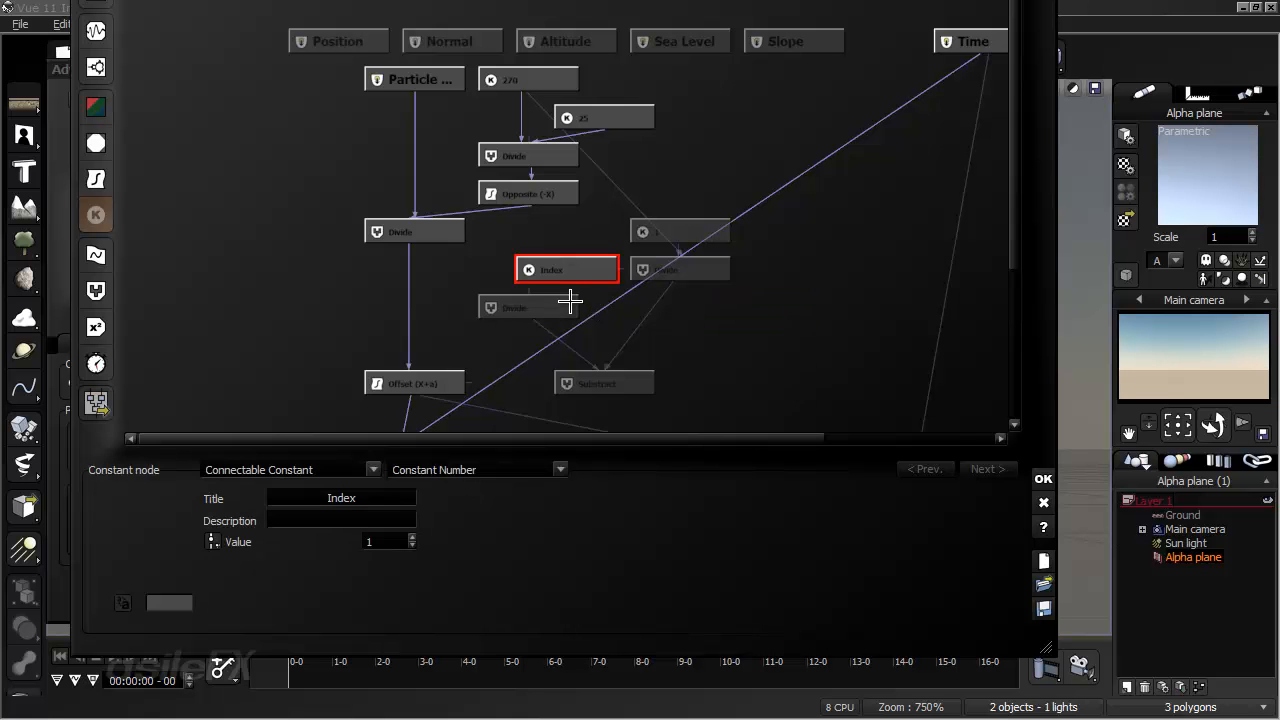
pyautogui.click(703, 331)
pyautogui.click(516, 318)
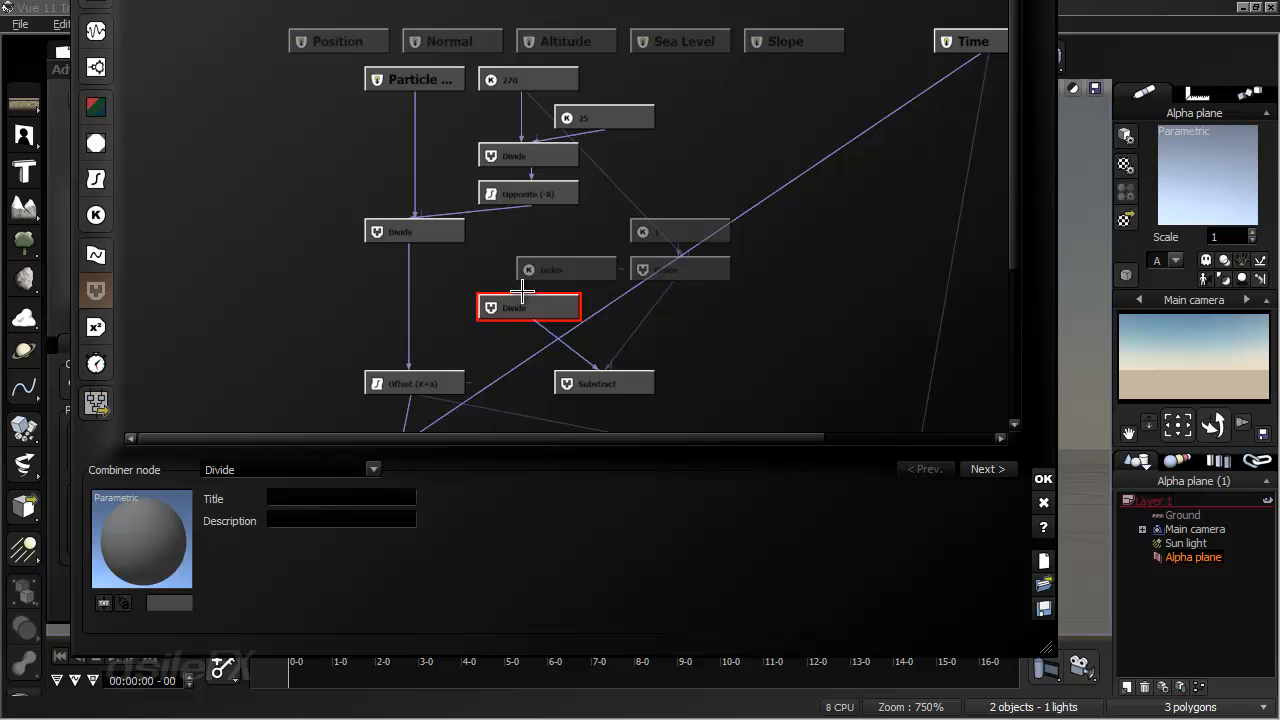
pyautogui.moveTo(522, 291); pyautogui.dragTo(529, 79)
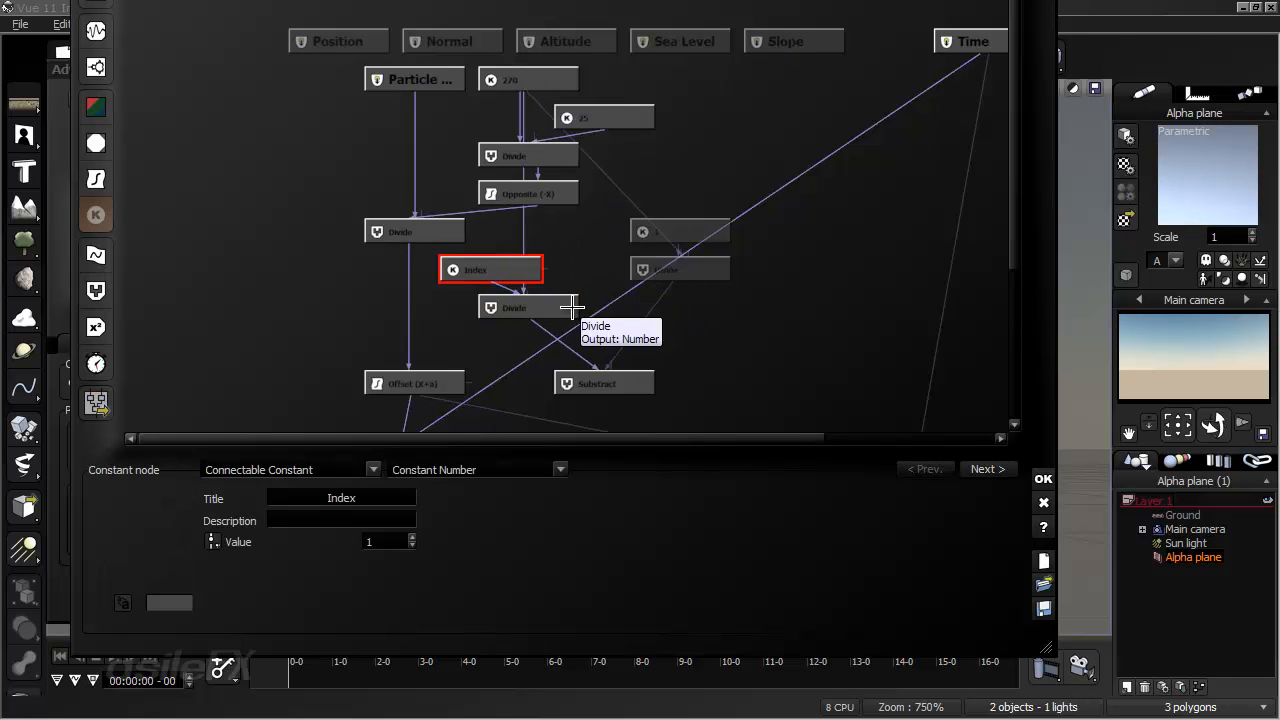
pyautogui.moveTo(575, 301); pyautogui.dragTo(578, 214, button='middle')
# - Move the Substract node beneath the left-hand new Divide and connect its output to the Offset node's offset parameter
pyautogui.moveTo(603, 290); pyautogui.dragTo(564, 290)
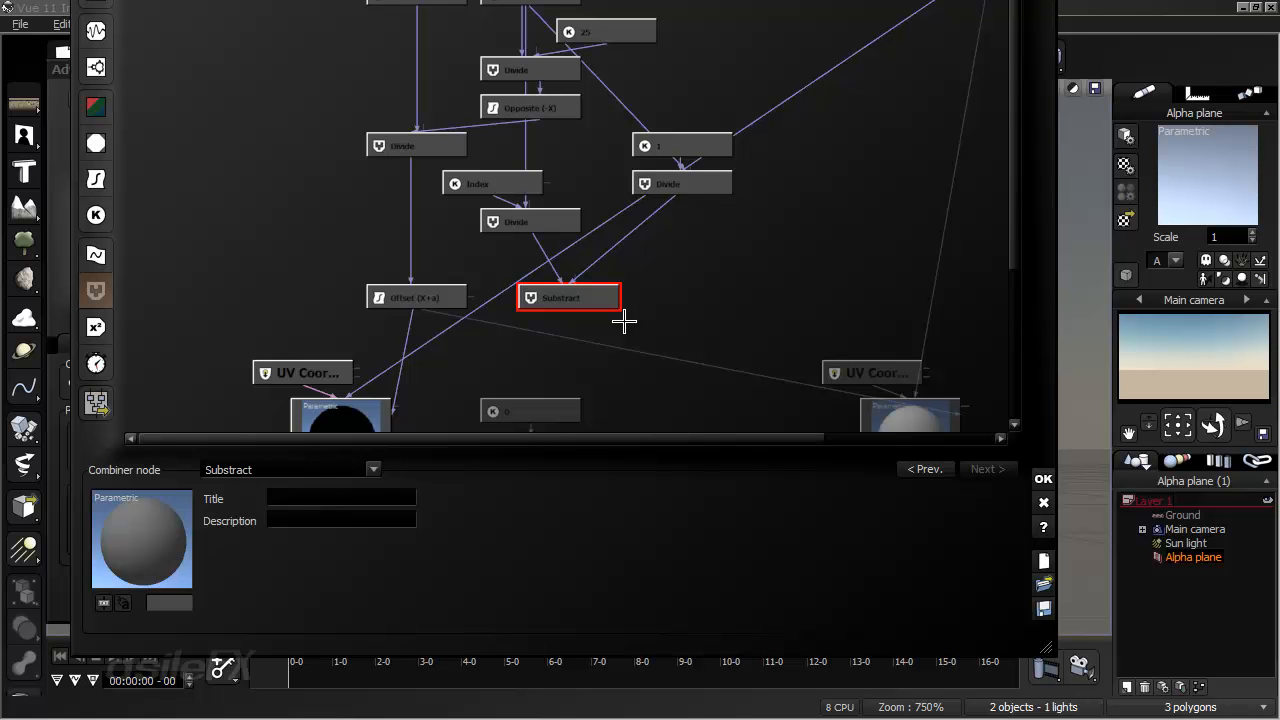
pyautogui.click(624, 321)
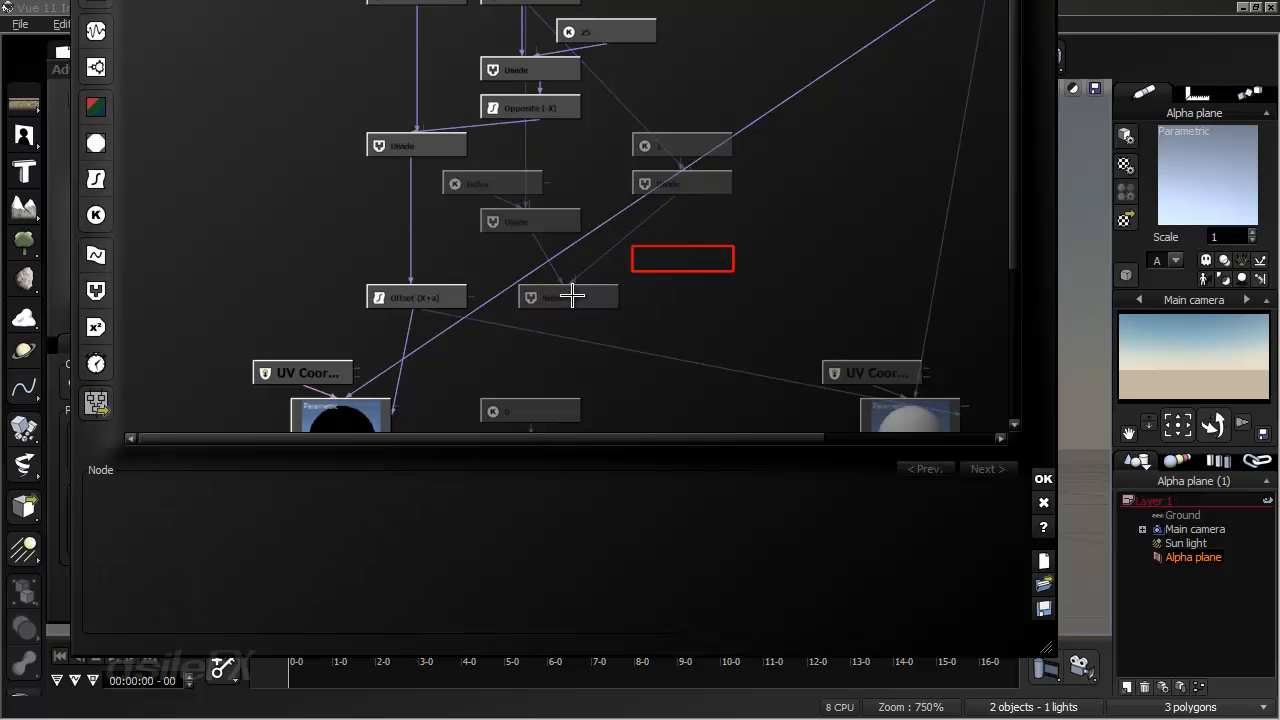
pyautogui.click(577, 255)
pyautogui.moveTo(473, 295); pyautogui.dragTo(564, 258)
pyautogui.moveTo(570, 271); pyautogui.dragTo(553, 365, button='middle')
pyautogui.click(660, 358)
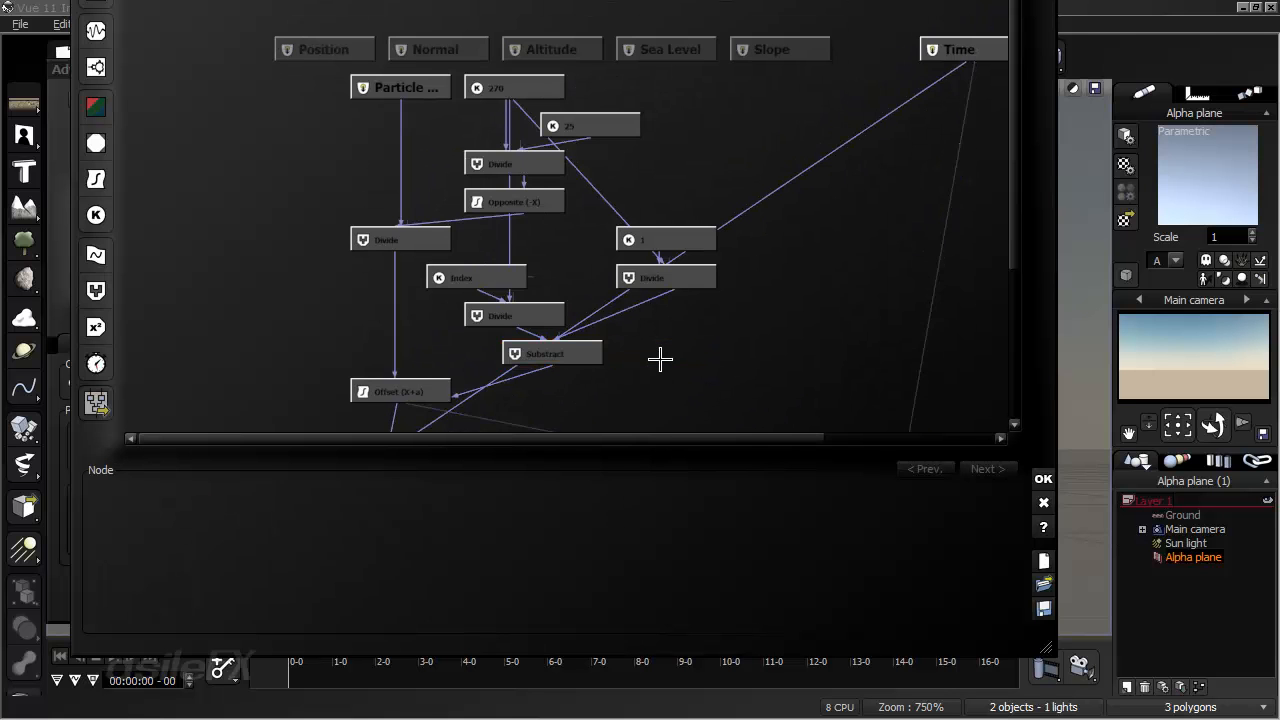
# - Check the finished node chain, then accept the function graph and the material changes
pyautogui.moveTo(660, 358); pyautogui.dragTo(686, 294, button='middle')
pyautogui.moveTo(517, 369); pyautogui.dragTo(487, 237, button='middle')
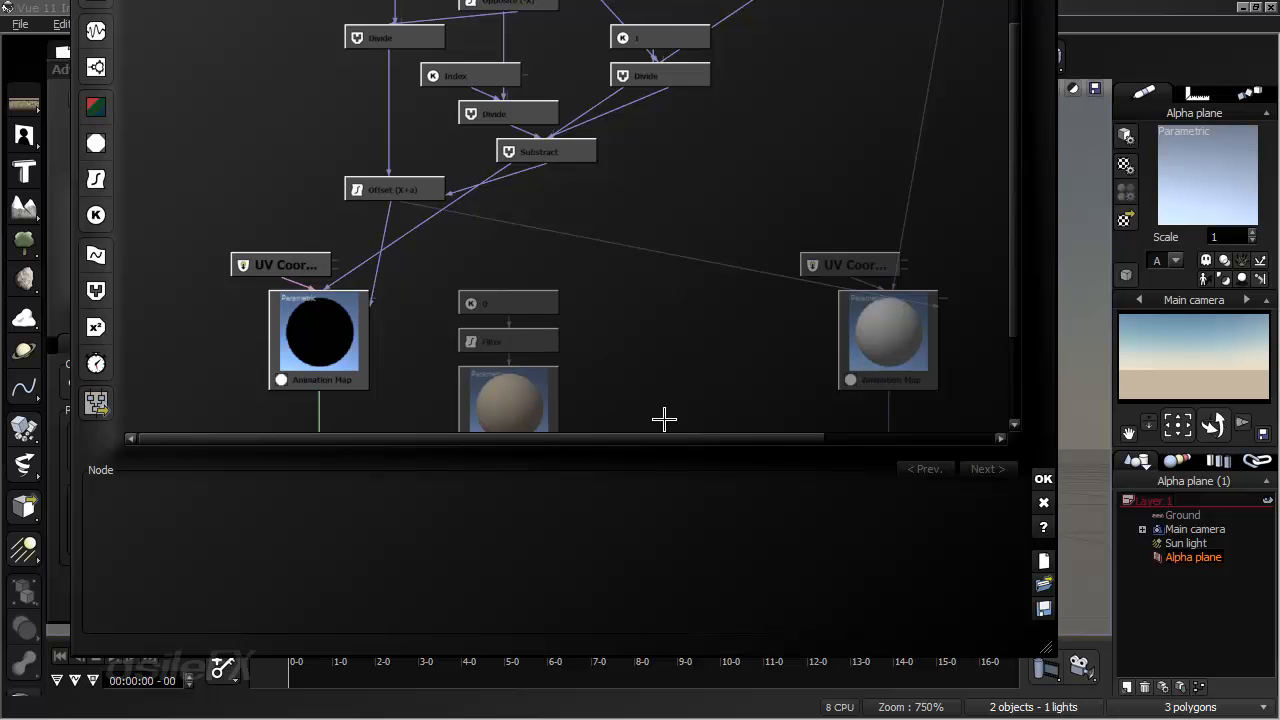
pyautogui.click(1041, 479)
pyautogui.click(710, 485)
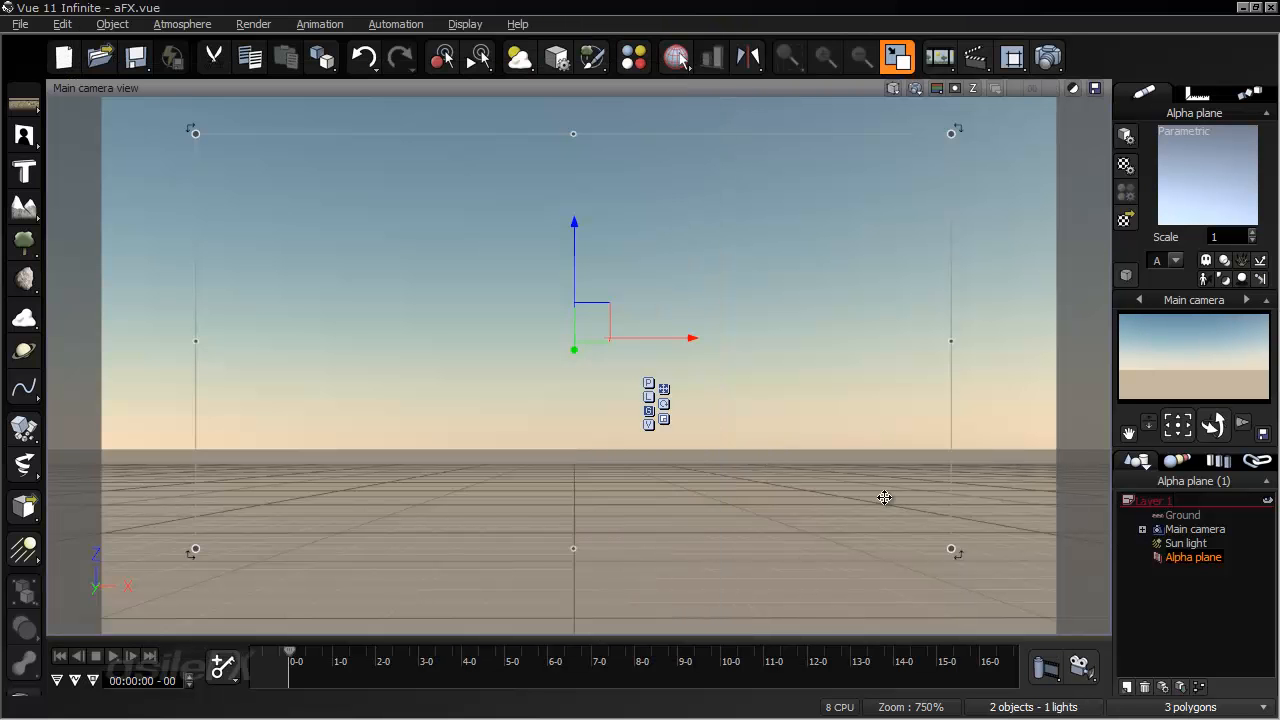
# - Save the alpha plane as a Vue object named zExplosion in the Particles folder and accept its preview
pyautogui.click(664, 419)
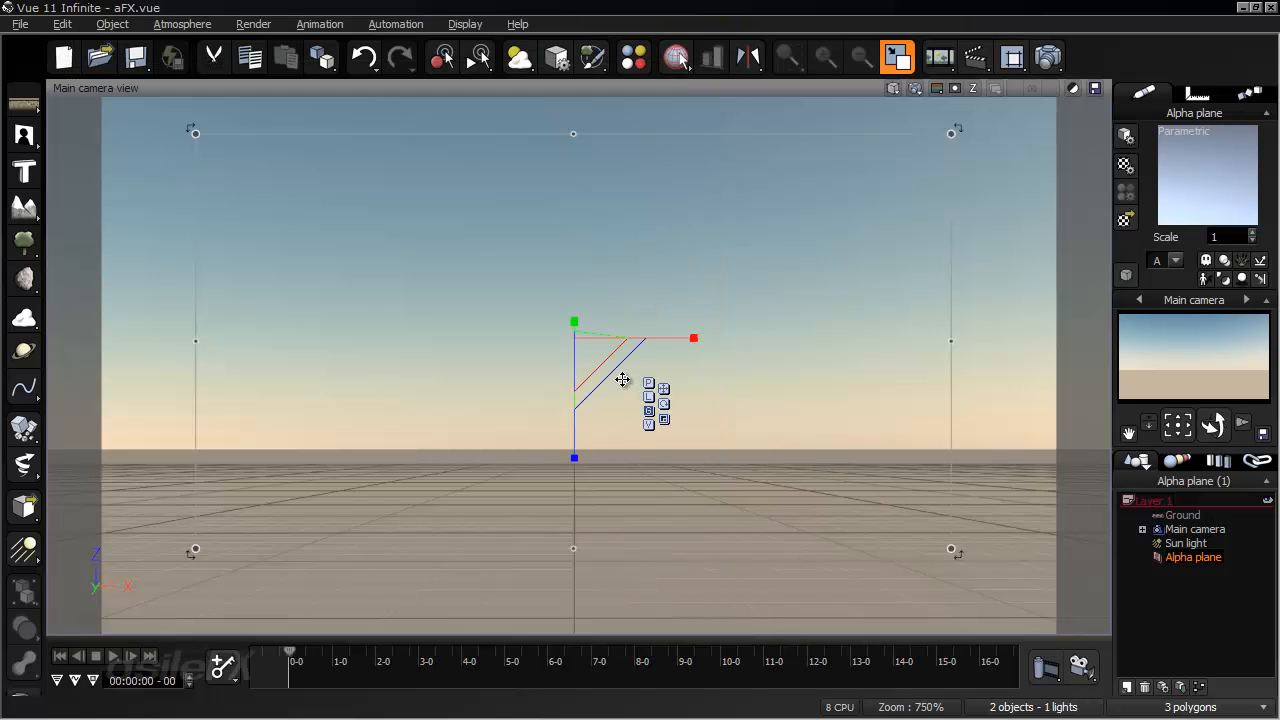
pyautogui.rightClick(630, 286)
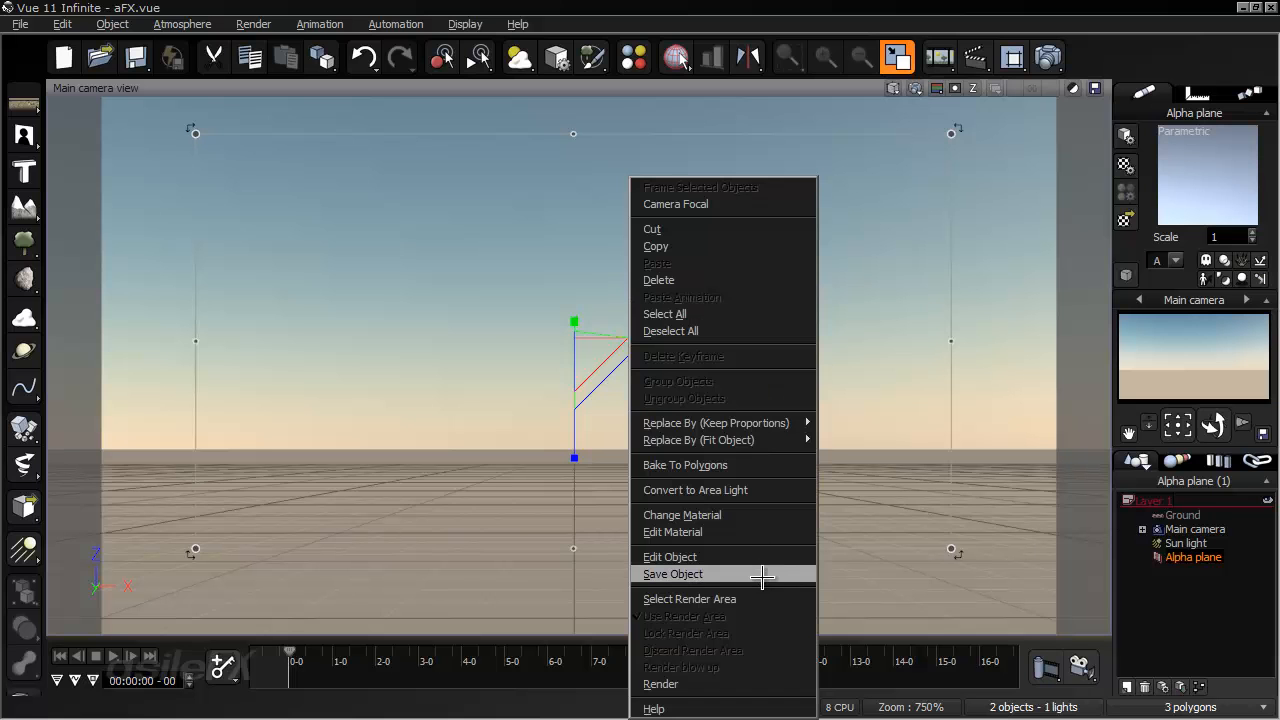
pyautogui.click(720, 575)
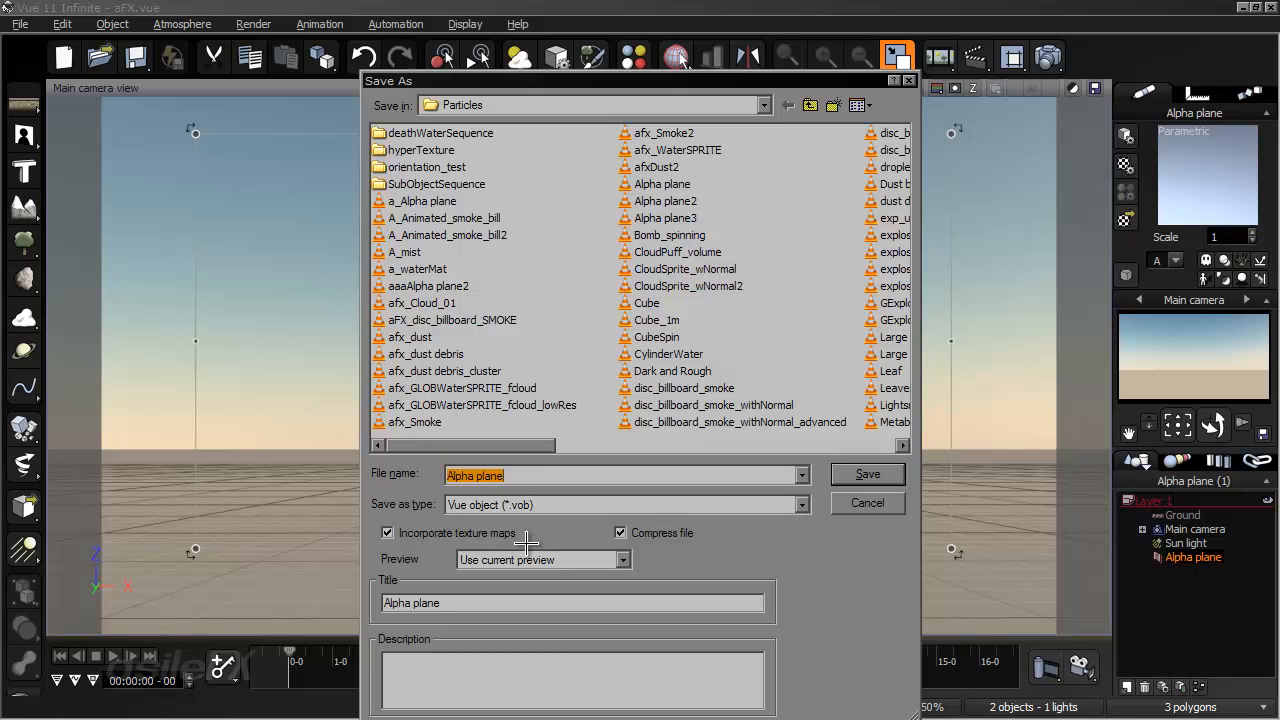
pyautogui.write('zExplosion')
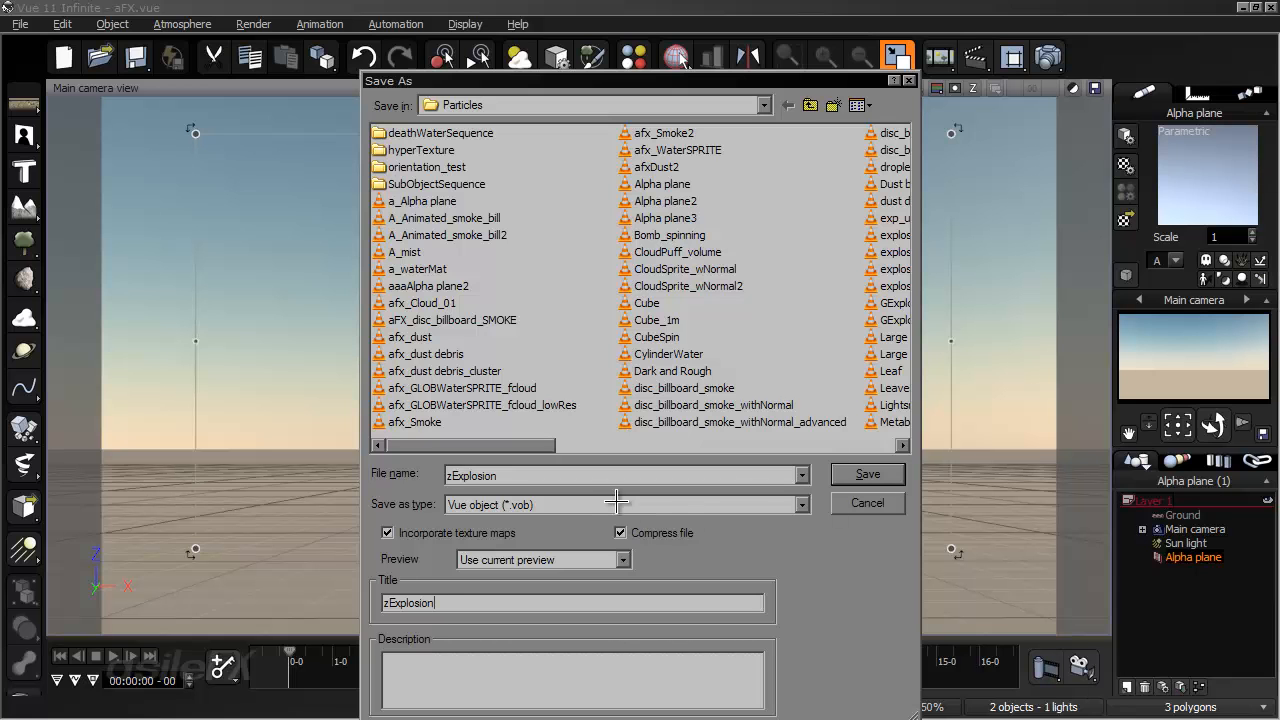
pyautogui.click(858, 474)
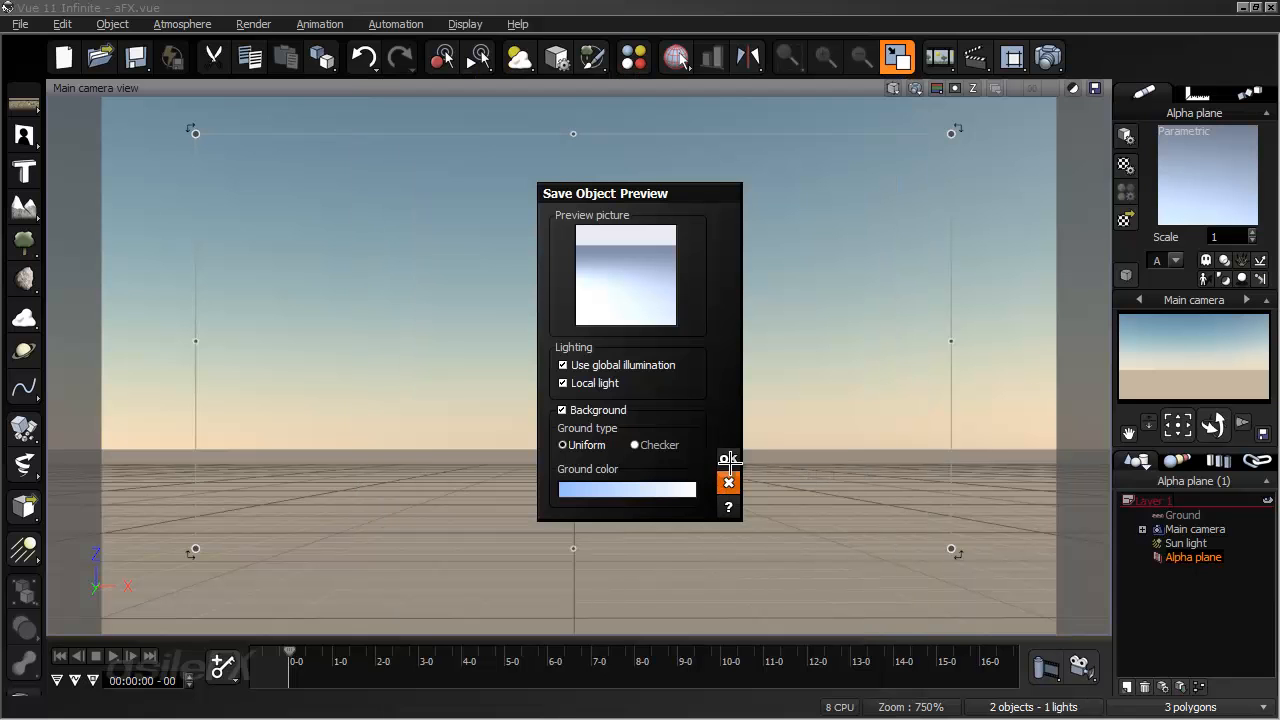
pyautogui.click(728, 460)
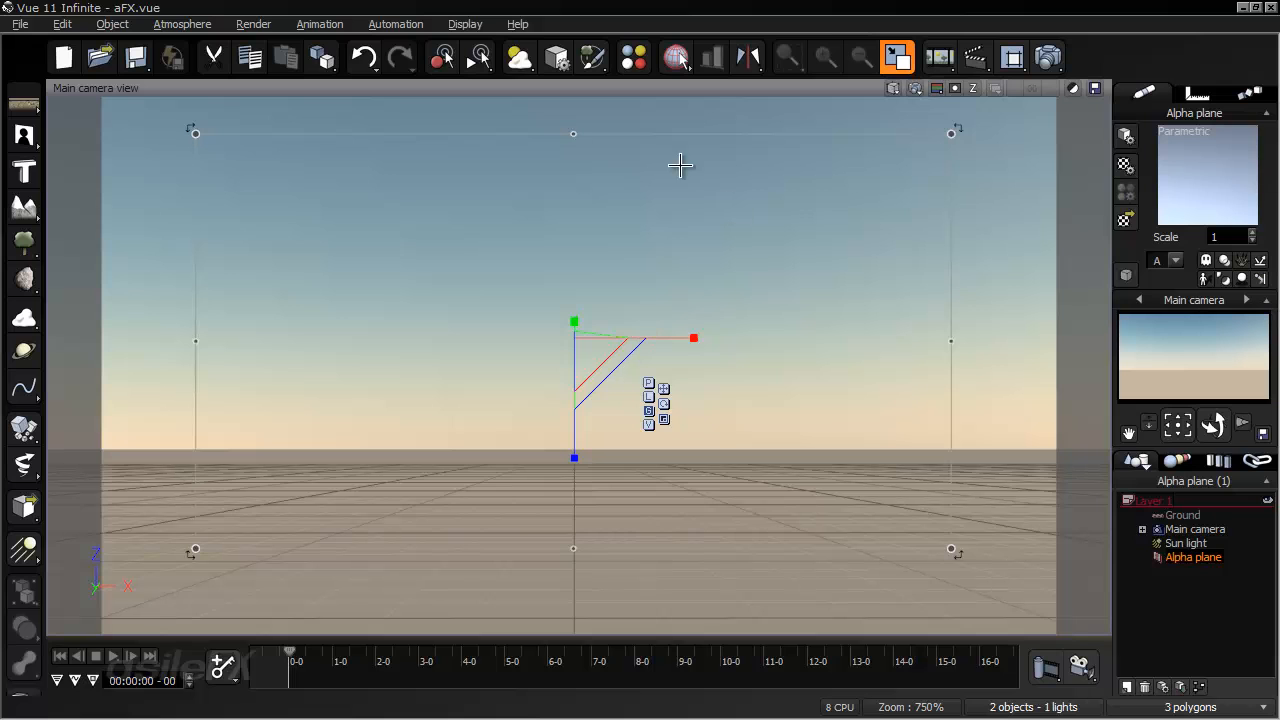
# - Save the alpha plane again with file name and title zExplosion2, without incorporating texture maps, and accept its preview
pyautogui.doubleClick(600, 356)
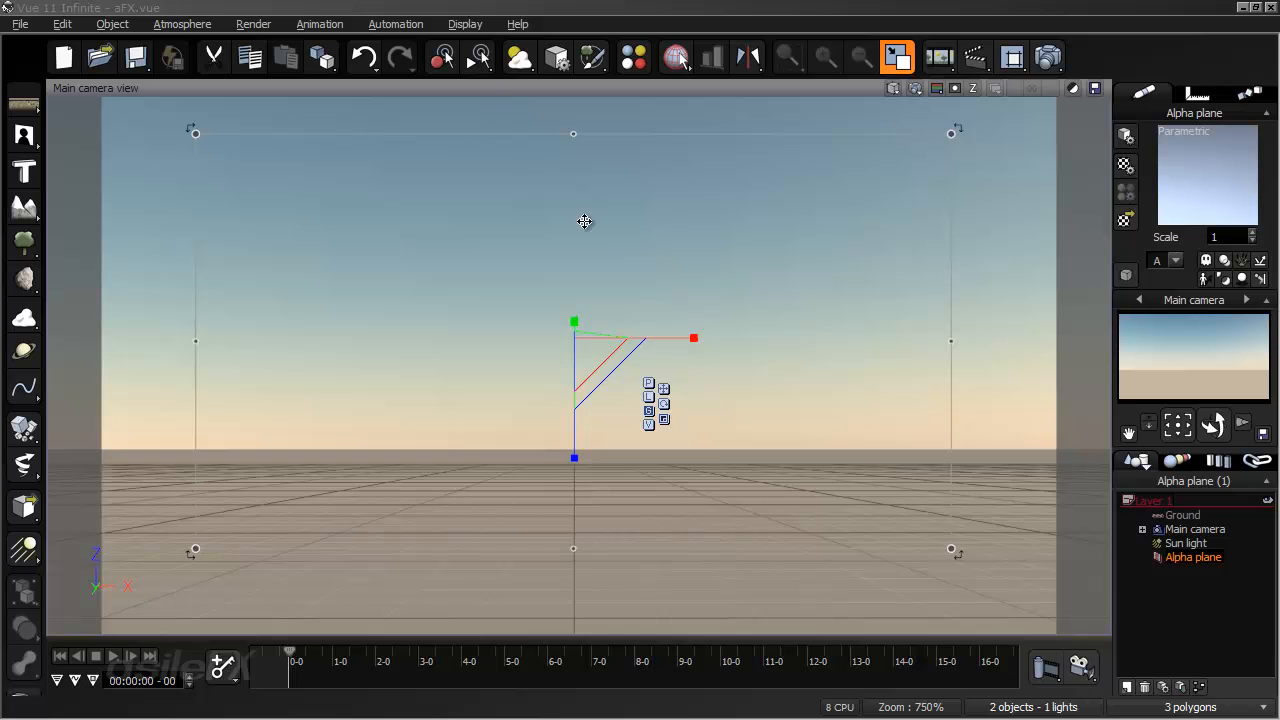
pyautogui.rightClick(530, 246)
pyautogui.click(666, 574)
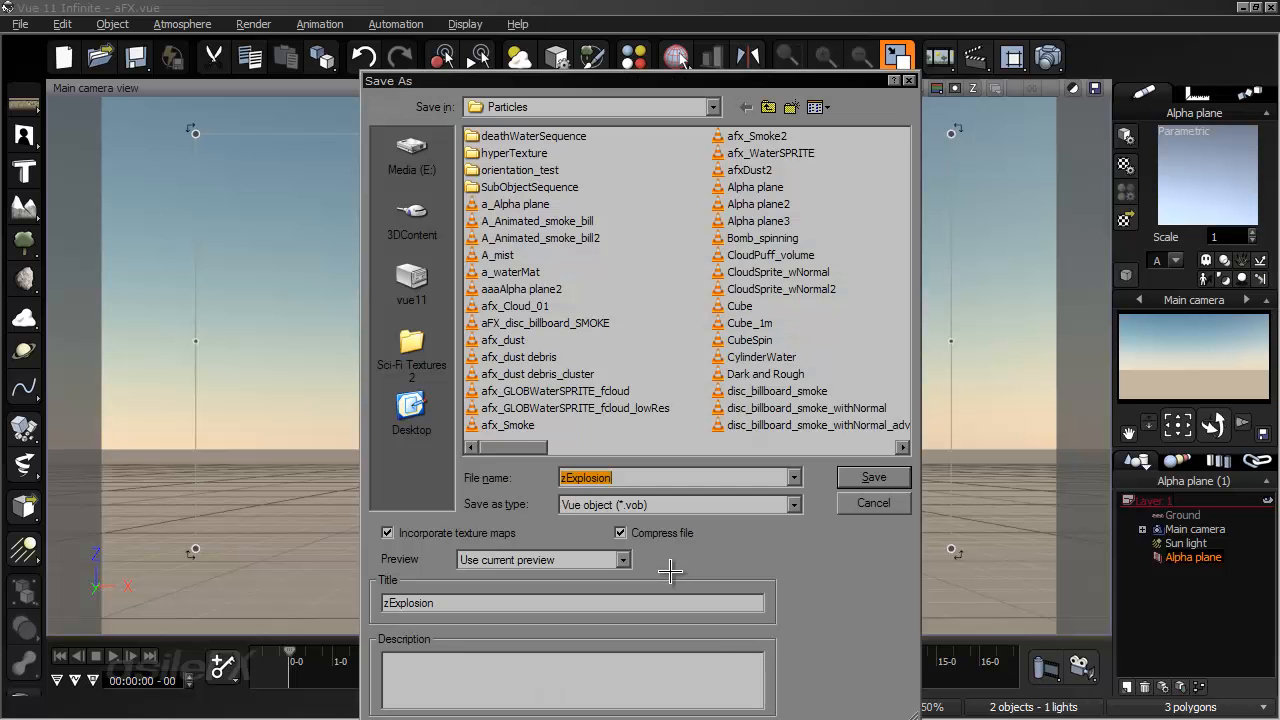
pyautogui.click(618, 477)
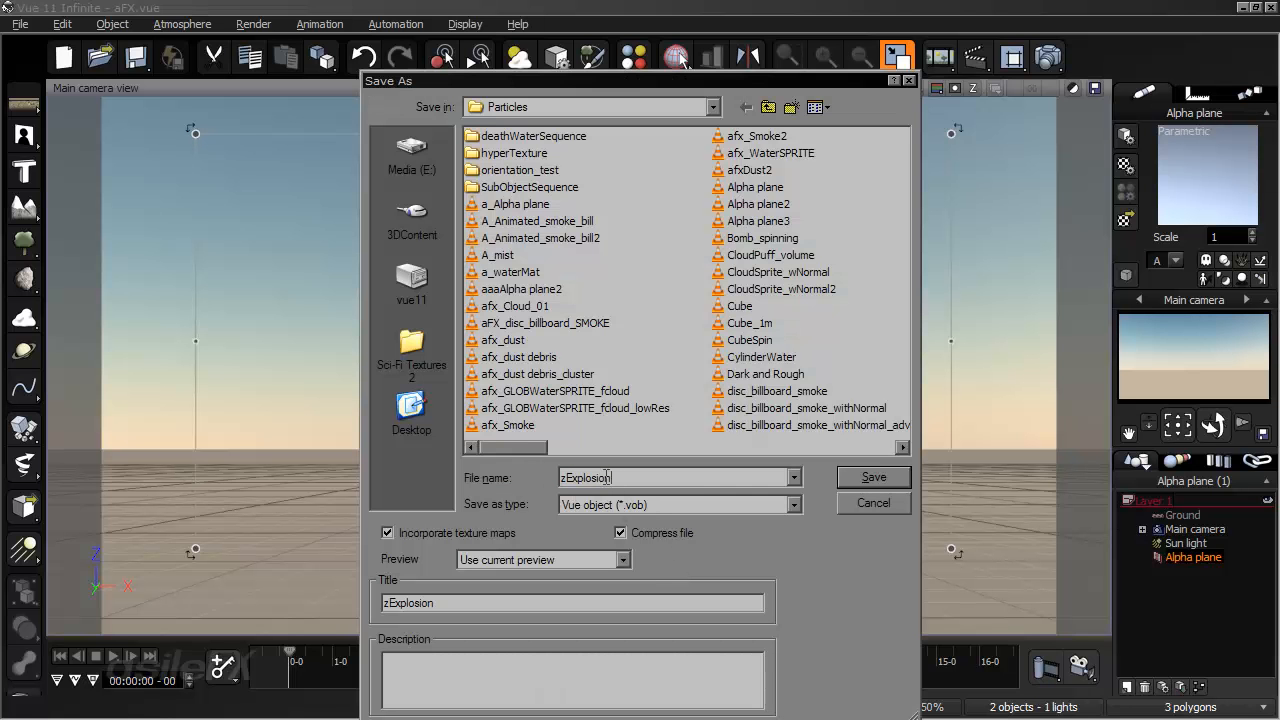
pyautogui.write('2')
pyautogui.click(563, 604)
pyautogui.write('2')
pyautogui.click(488, 532)
pyautogui.click(874, 475)
pyautogui.click(727, 460)
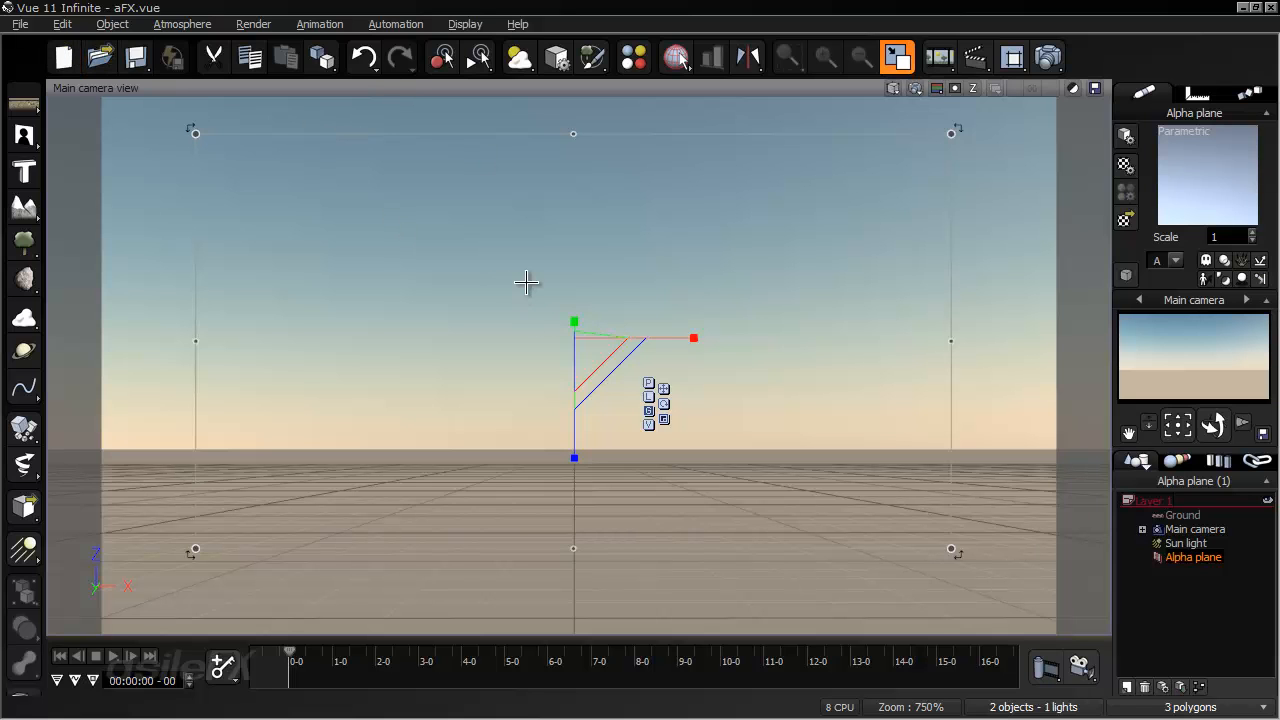
# - Delete the alpha plane, add a standard plane and raise it well above the ground
pyautogui.press('Delete')
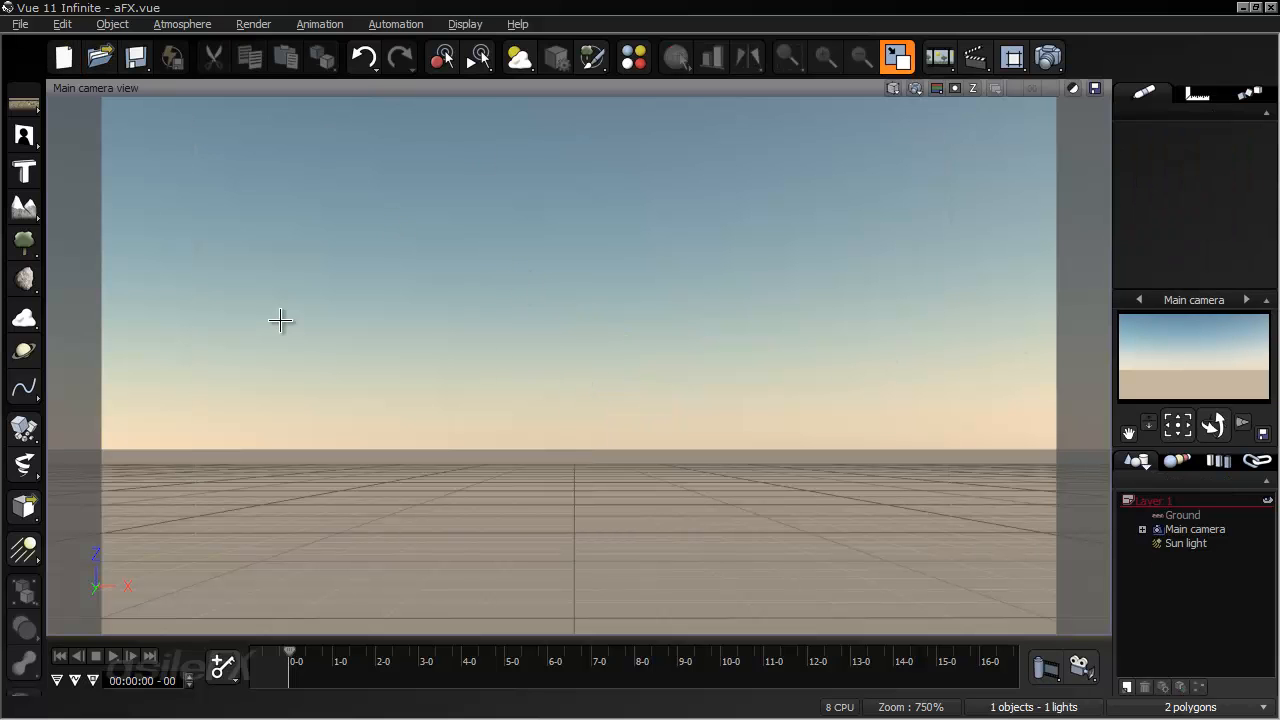
pyautogui.moveTo(24, 135); pyautogui.dragTo(266, 147)
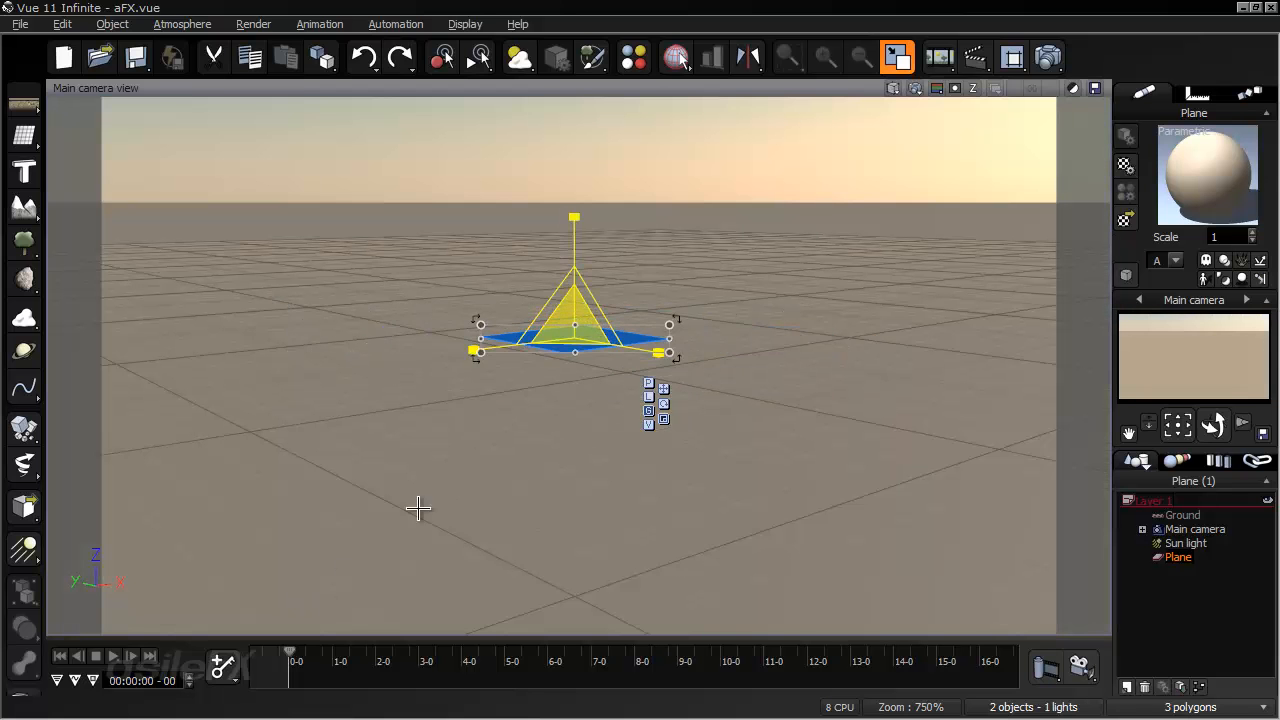
pyautogui.moveTo(574, 268); pyautogui.dragTo(588, 8)
pyautogui.moveTo(570, 230); pyautogui.dragTo(606, 352, button='right')
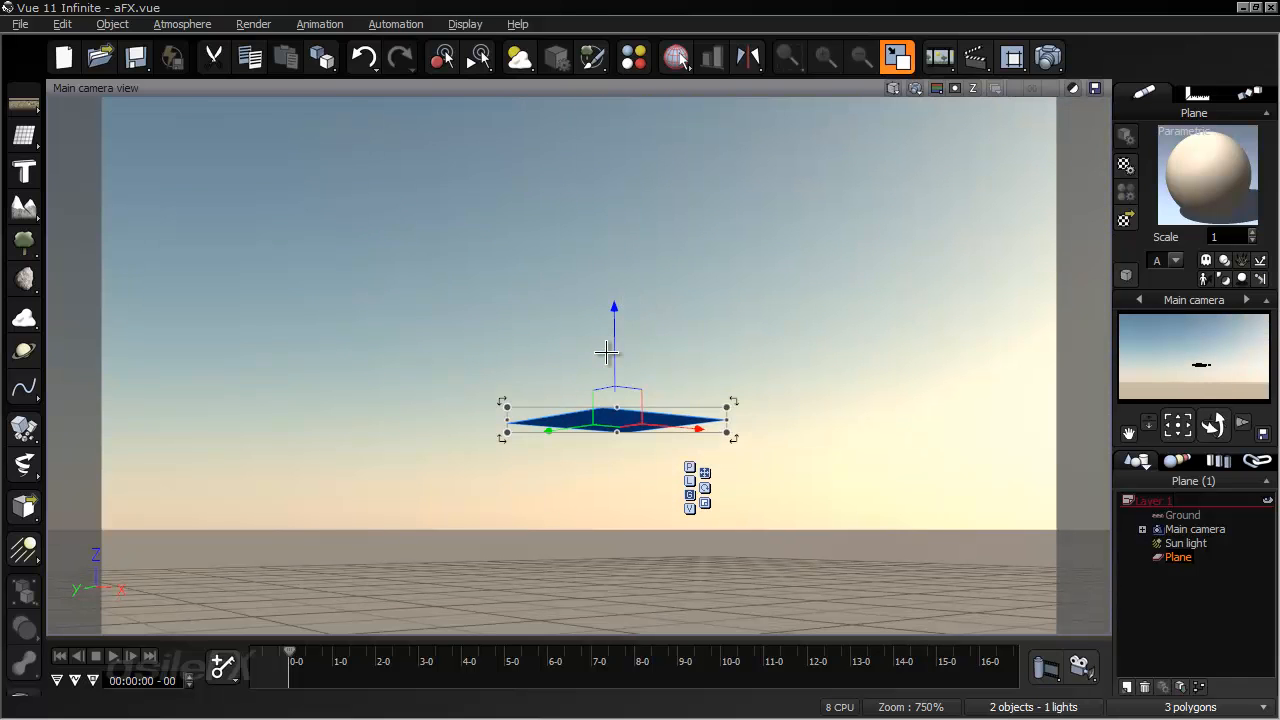
pyautogui.moveTo(606, 352); pyautogui.dragTo(394, 326)
# - Change the plane's material type to EcoSystem/Particles and add the Bomb_spinning object to its population
pyautogui.rightClick(1150, 192)
pyautogui.click(1085, 172)
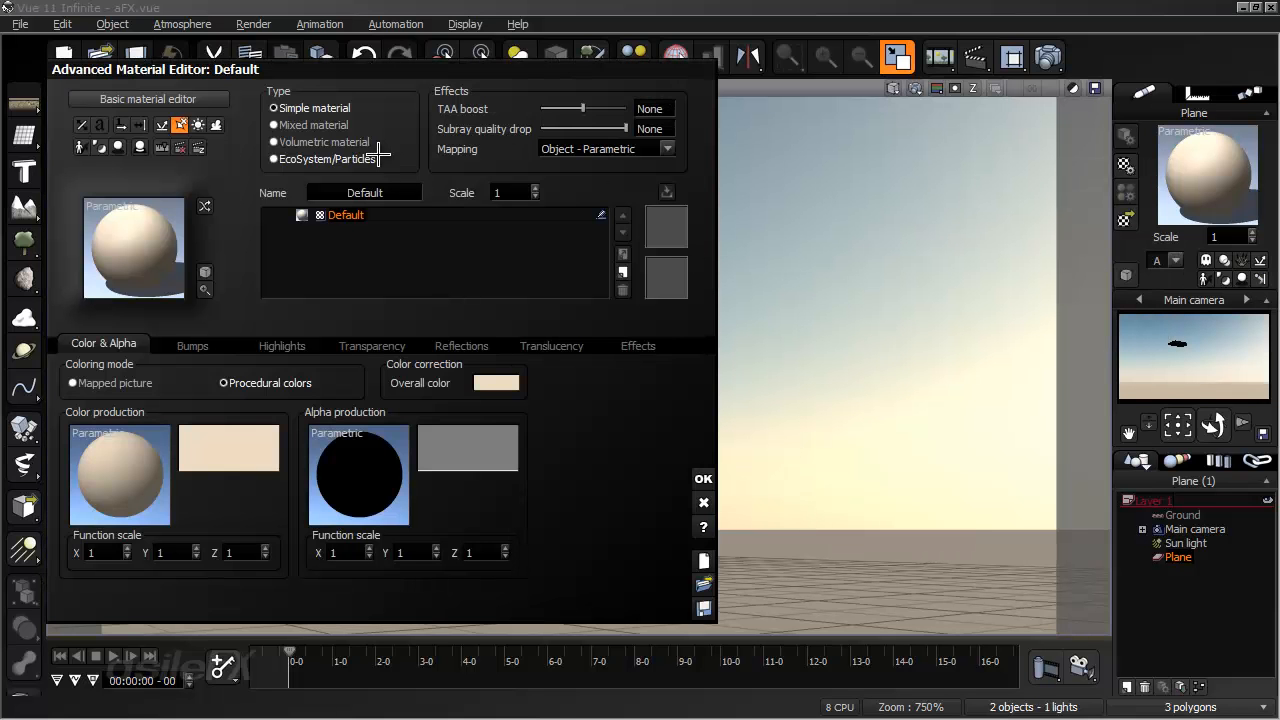
pyautogui.click(378, 158)
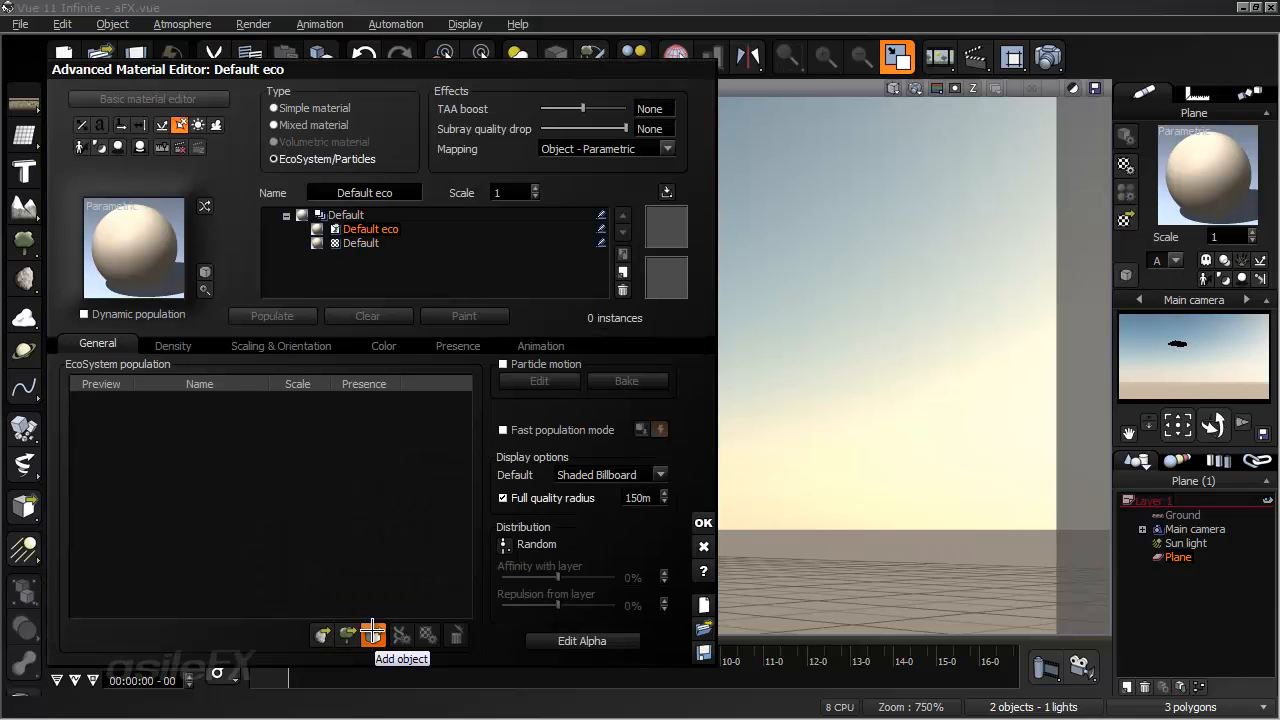
pyautogui.click(372, 632)
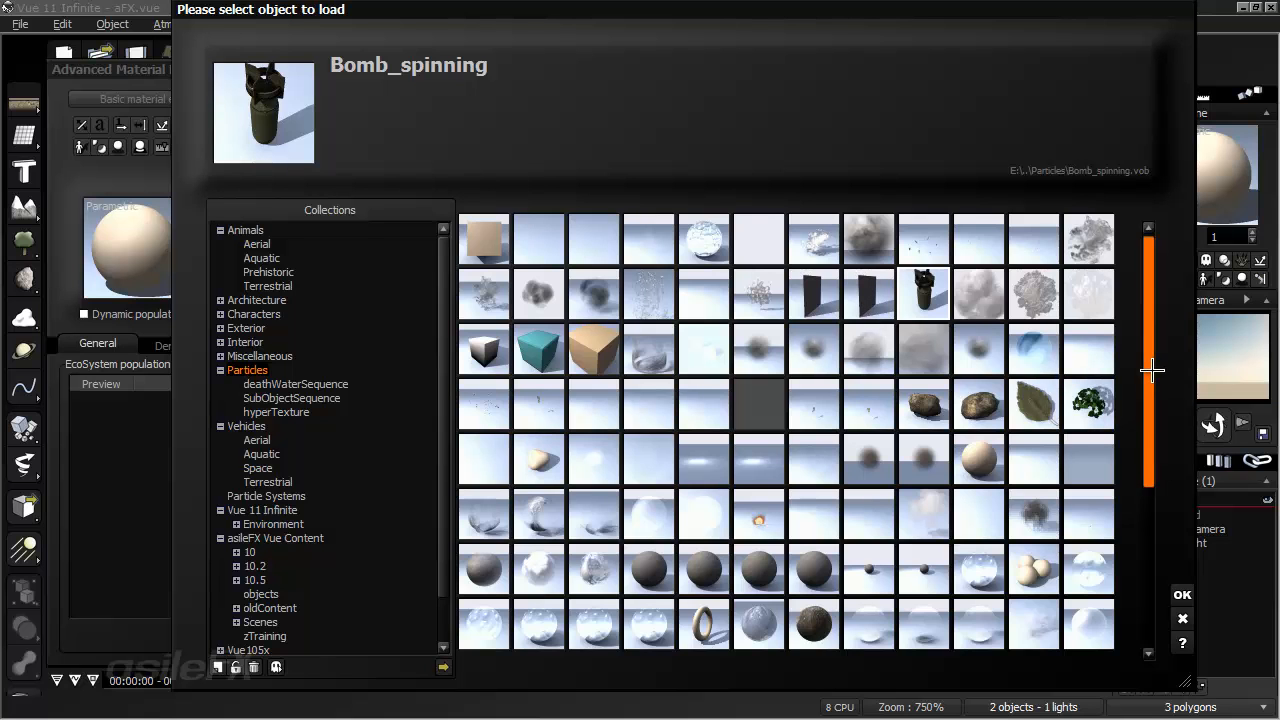
pyautogui.scroll(-3, 1146, 440)
pyautogui.scroll(3, 1143, 330)
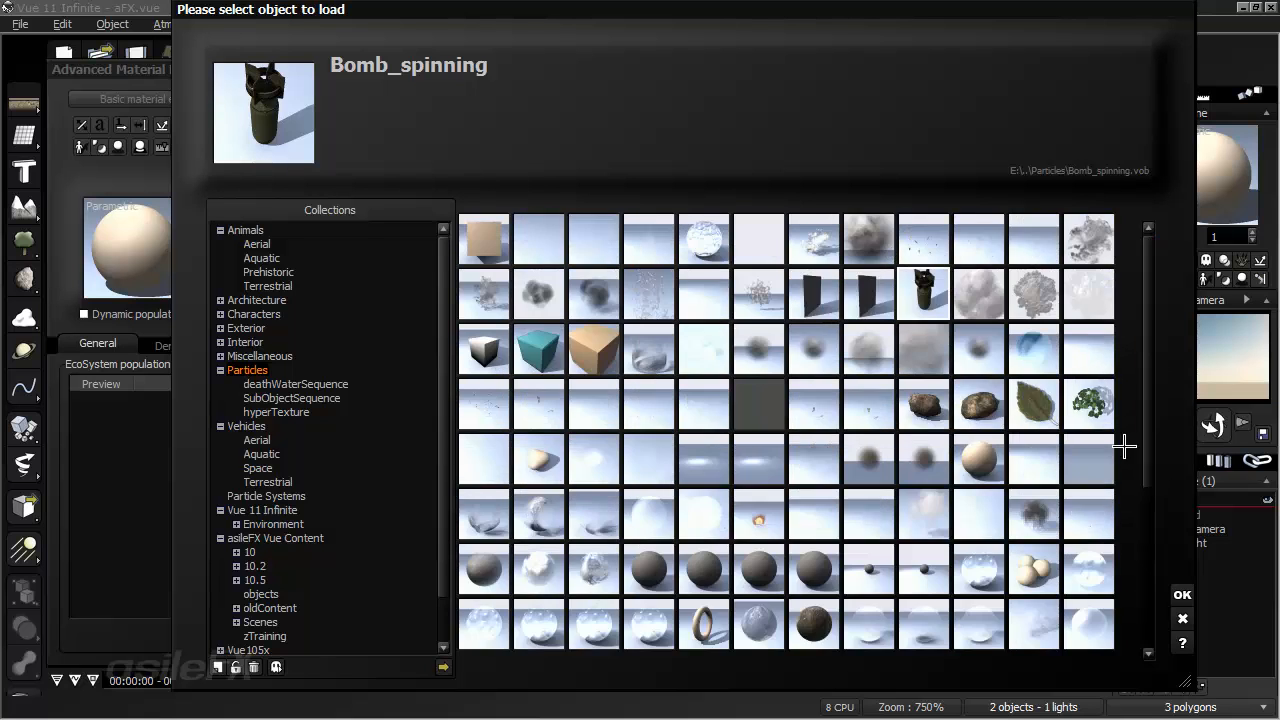
pyautogui.click(1182, 593)
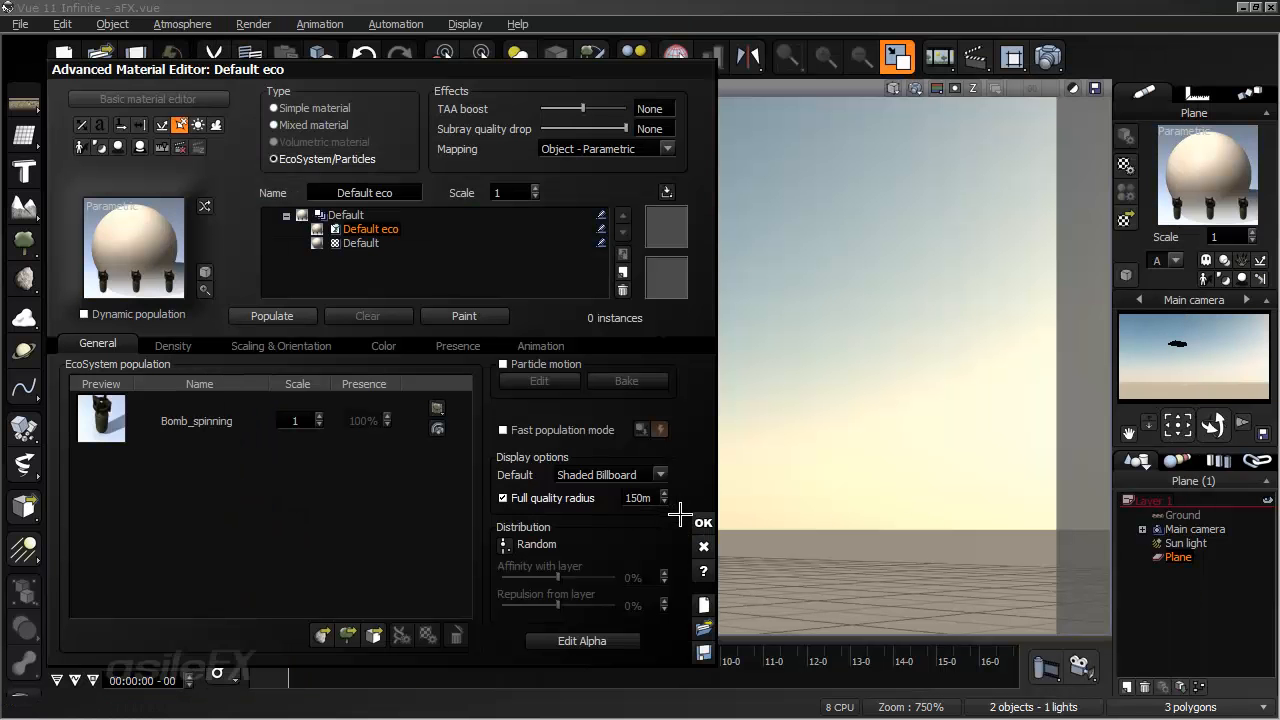
# - Enable particle motion for the bombs with fast population mode off, and accept the material
pyautogui.click(530, 364)
pyautogui.click(583, 430)
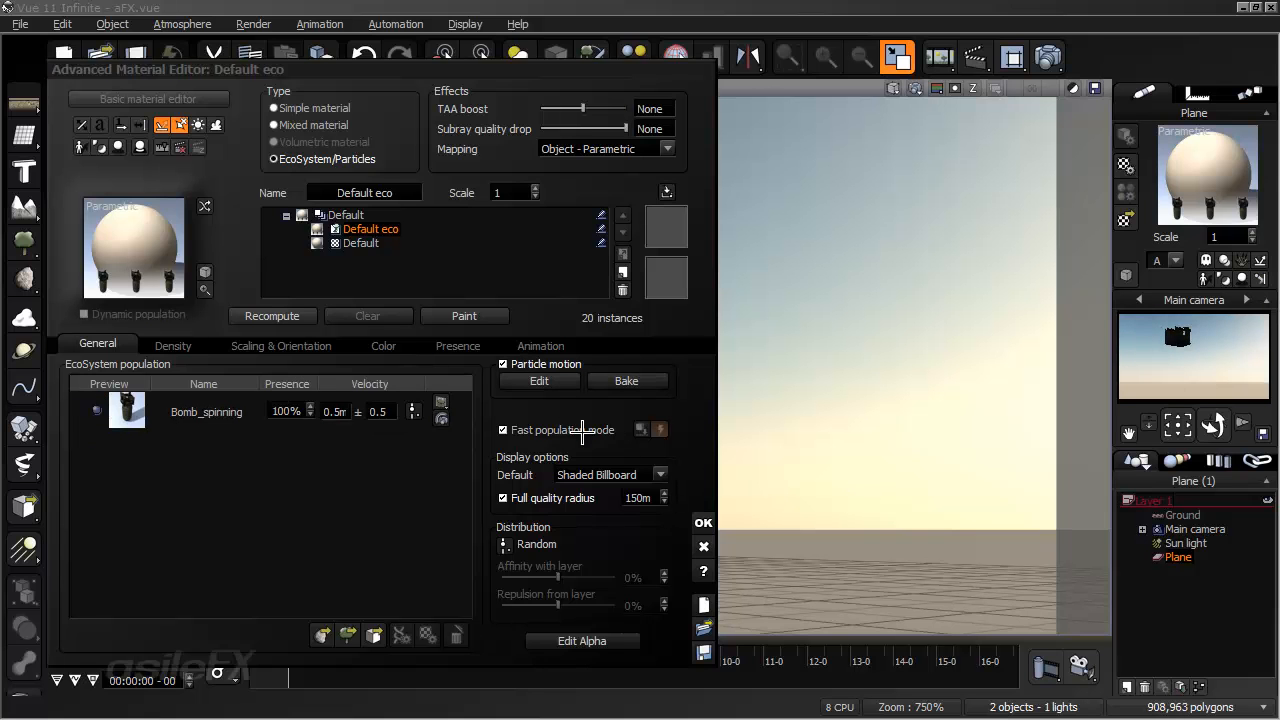
pyautogui.click(583, 430)
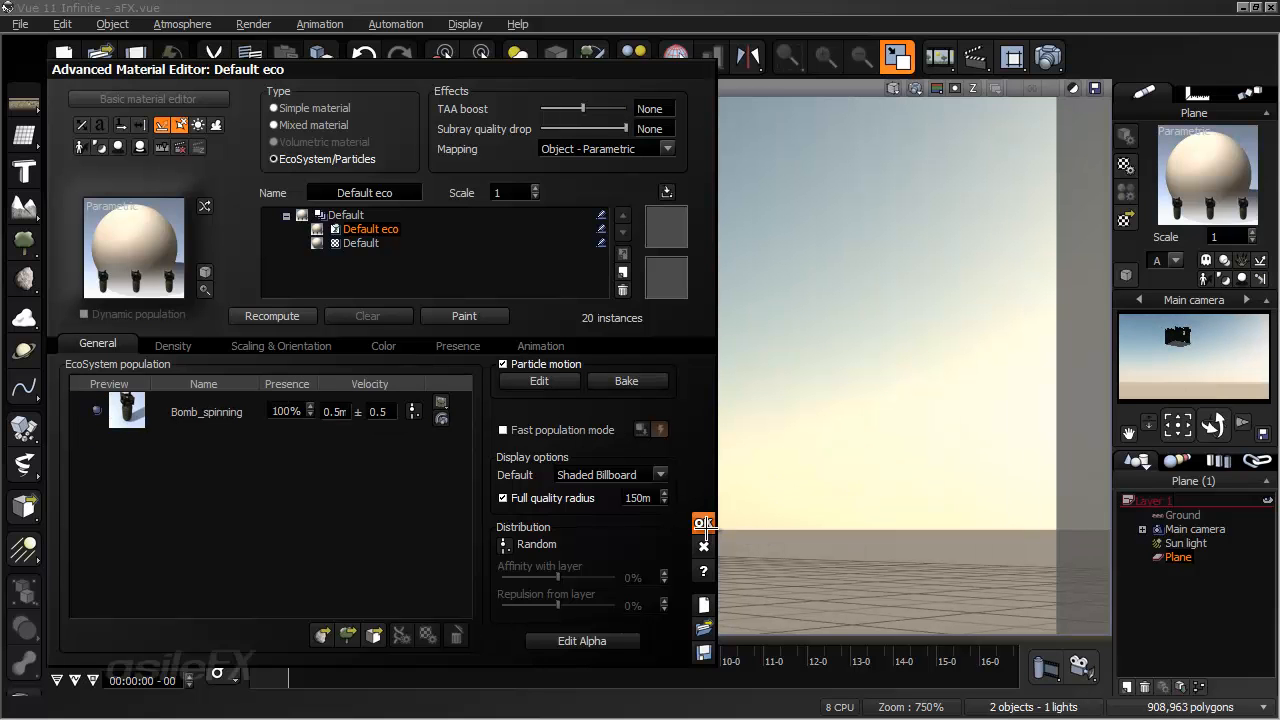
pyautogui.click(704, 523)
# - Scrub the animation to about 5 seconds and examine the falling bombs from several camera angles
pyautogui.moveTo(310, 655); pyautogui.dragTo(575, 654)
pyautogui.moveTo(682, 657); pyautogui.dragTo(512, 660)
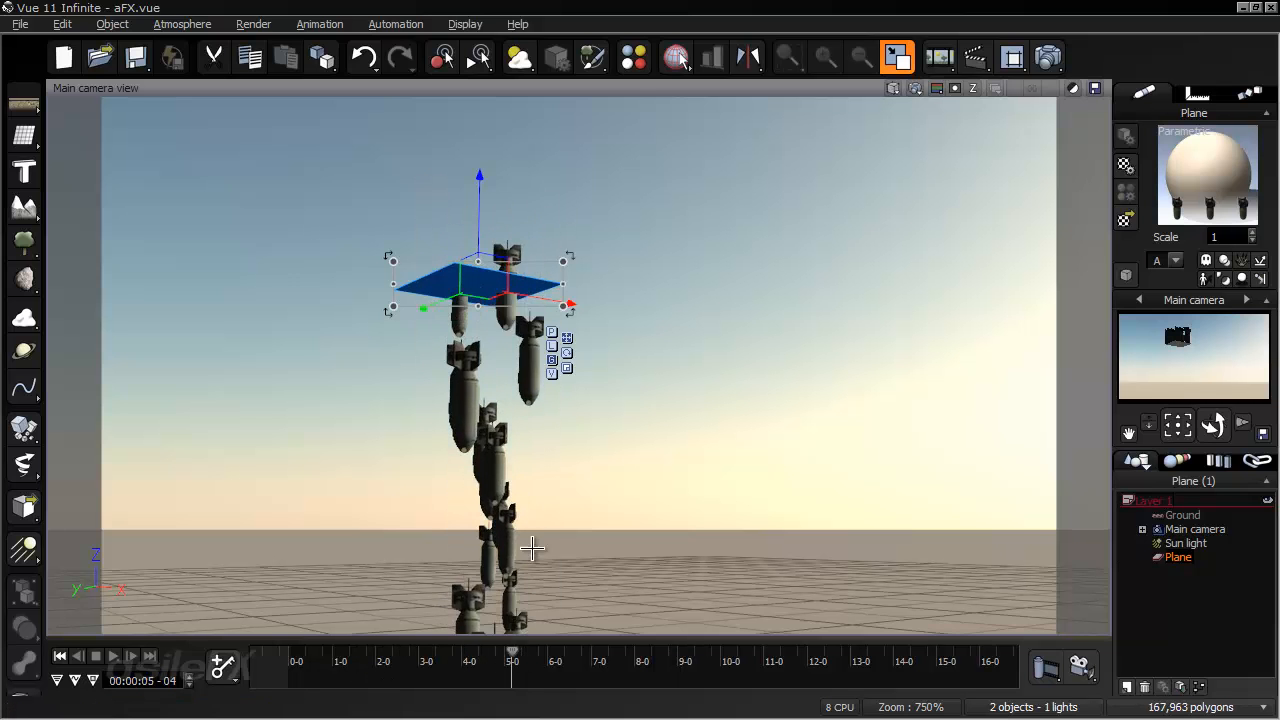
pyautogui.moveTo(534, 552); pyautogui.dragTo(587, 480, button='right')
pyautogui.moveTo(649, 371); pyautogui.dragTo(376, 480, button='right')
pyautogui.moveTo(528, 458); pyautogui.dragTo(457, 306, button='right')
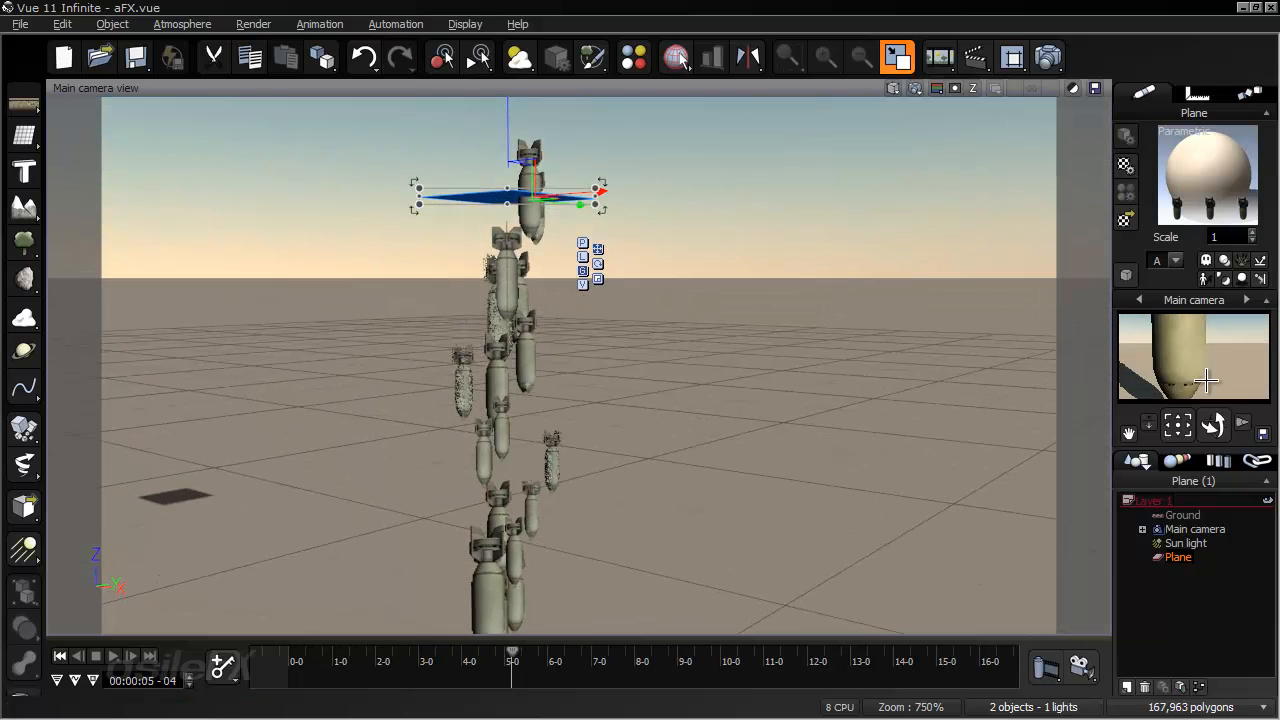
pyautogui.scroll(-6, 625, 357)
pyautogui.scroll(8, 625, 358)
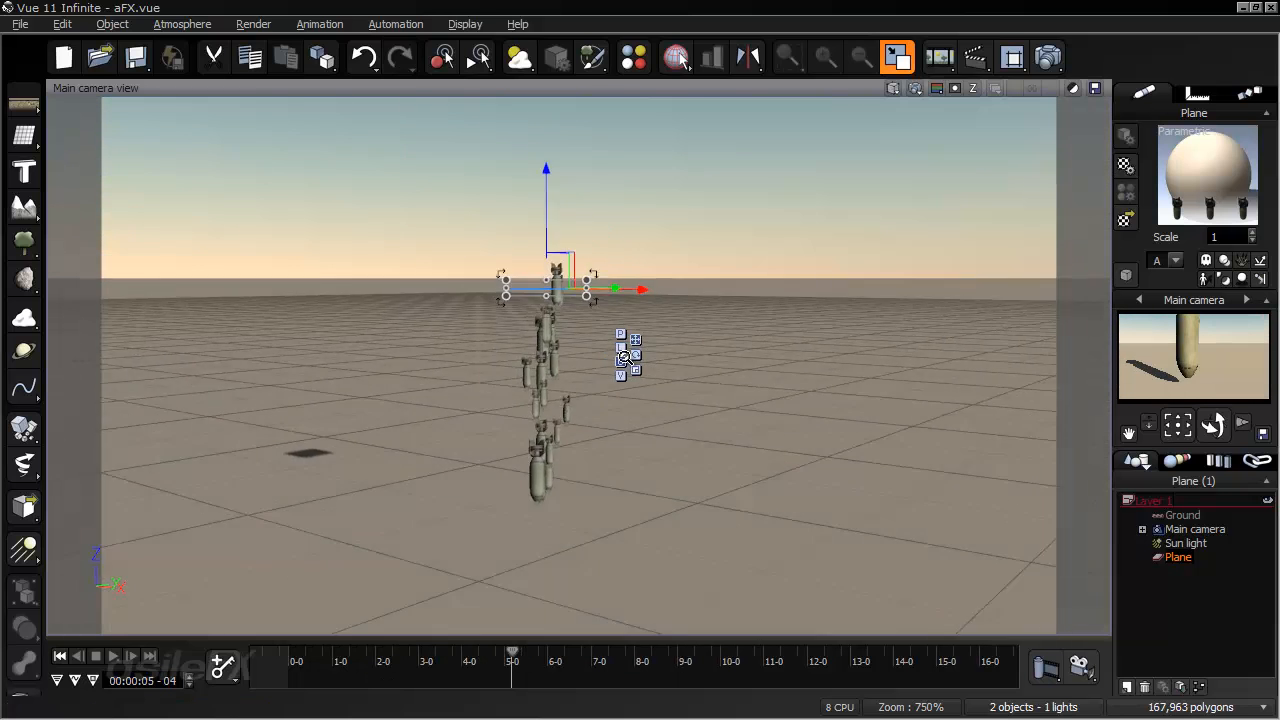
pyautogui.moveTo(625, 348); pyautogui.dragTo(686, 434, button='right')
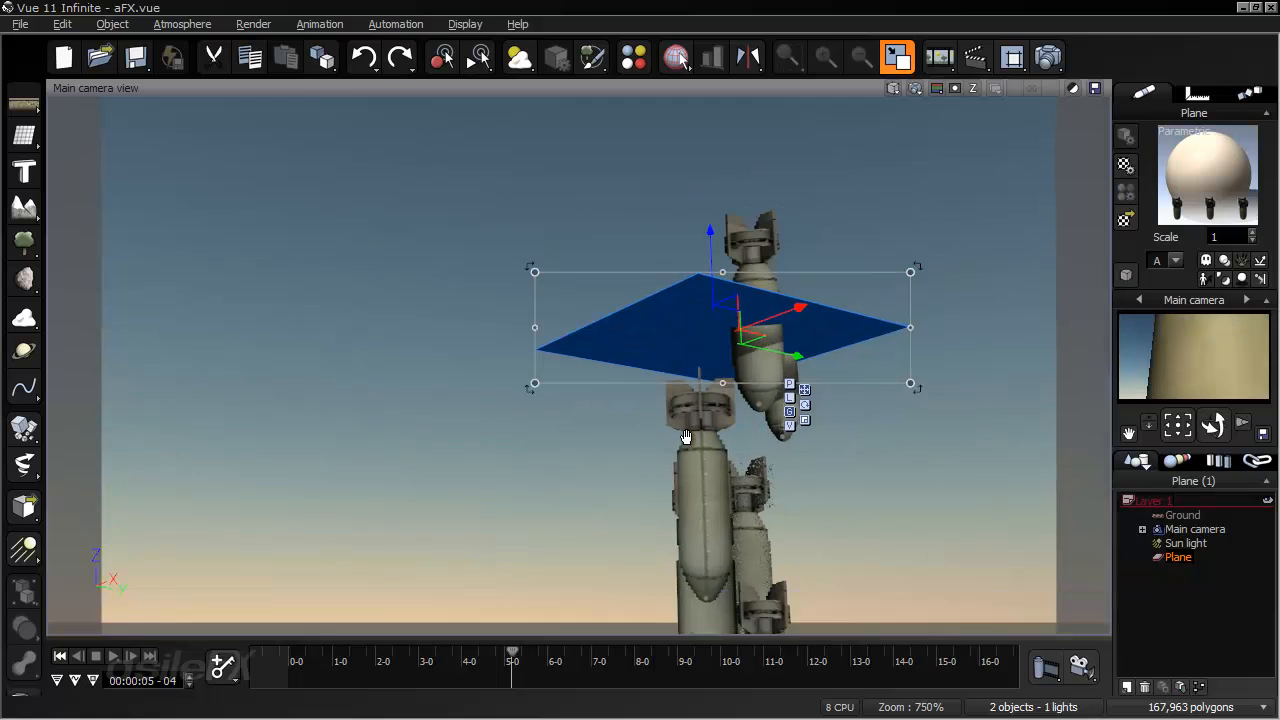
# - Reopen the plane's material, recompute the population, and replace its Bomb_spinning entry with a fresh Bomb_spinning particle
pyautogui.doubleClick(1187, 209)
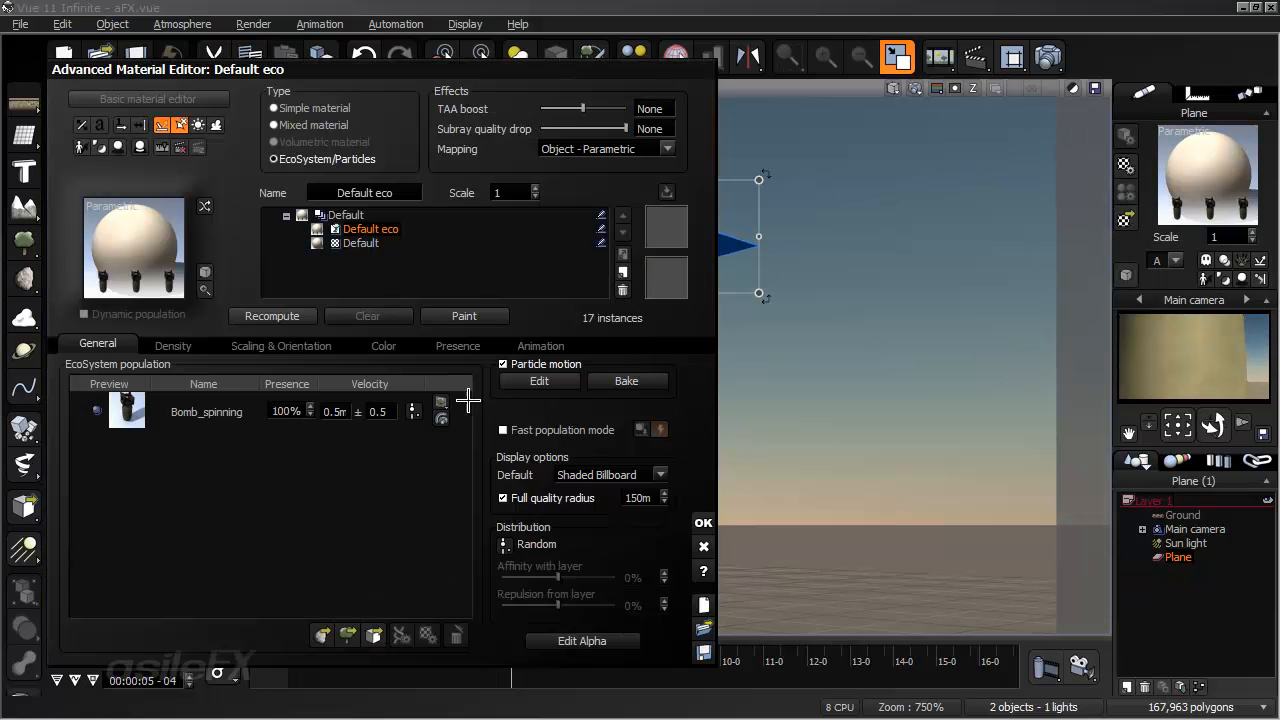
pyautogui.click(271, 316)
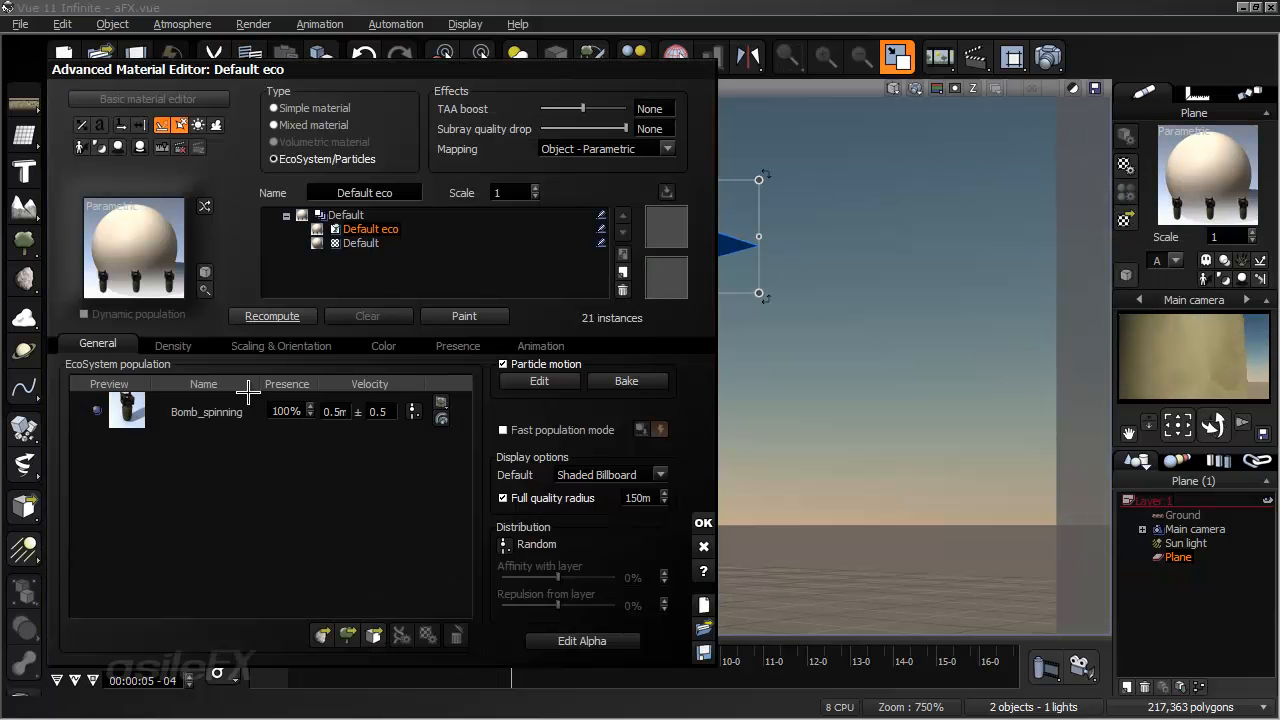
pyautogui.click(240, 411)
pyautogui.click(453, 634)
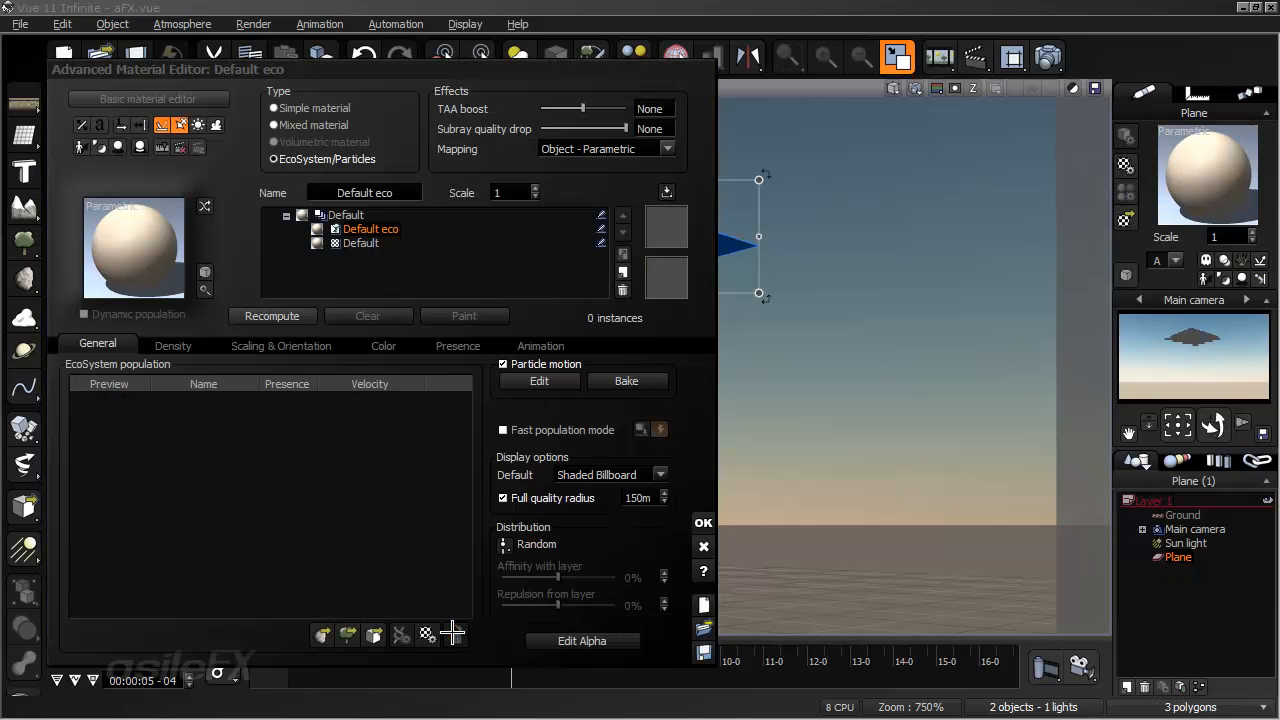
pyautogui.click(327, 634)
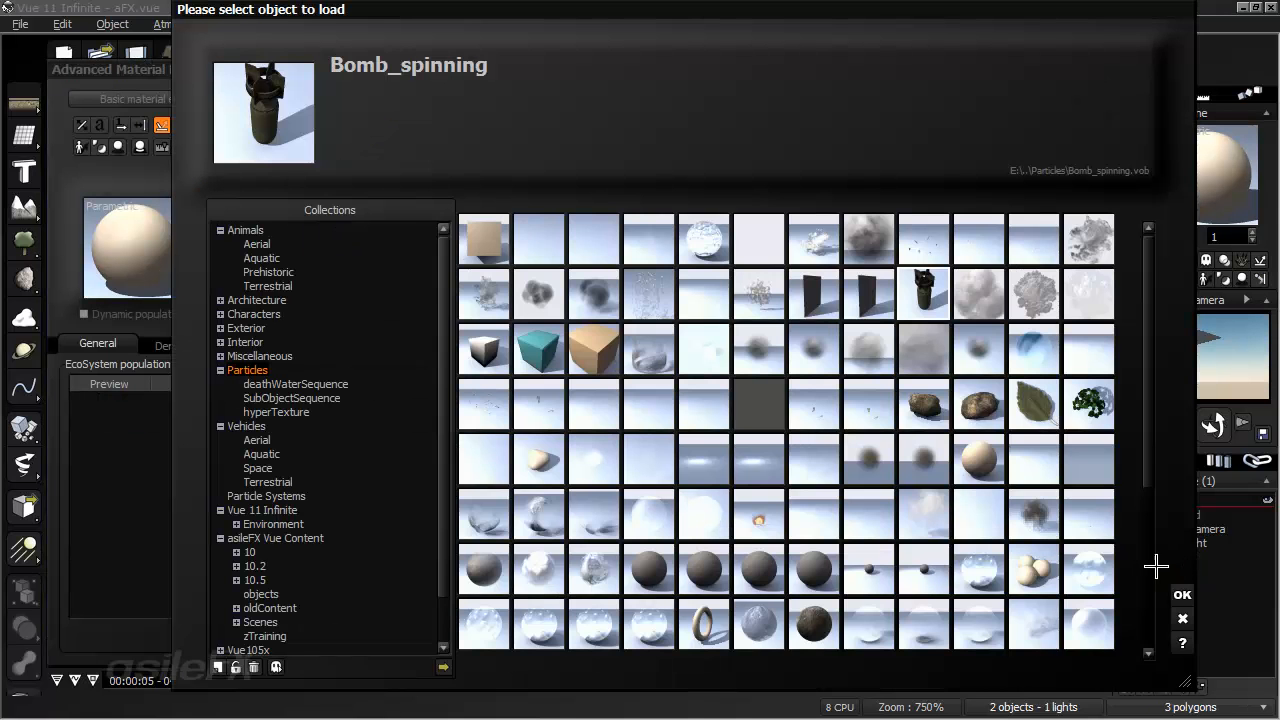
pyautogui.click(1181, 595)
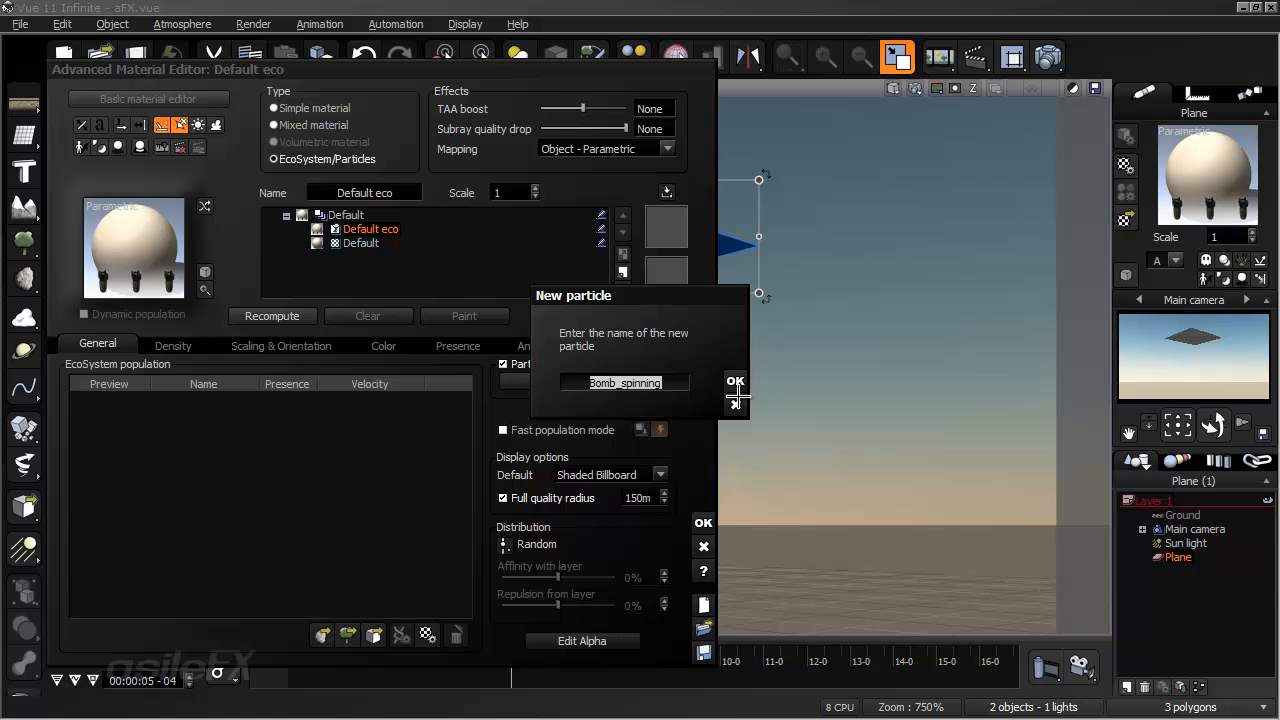
pyautogui.click(735, 382)
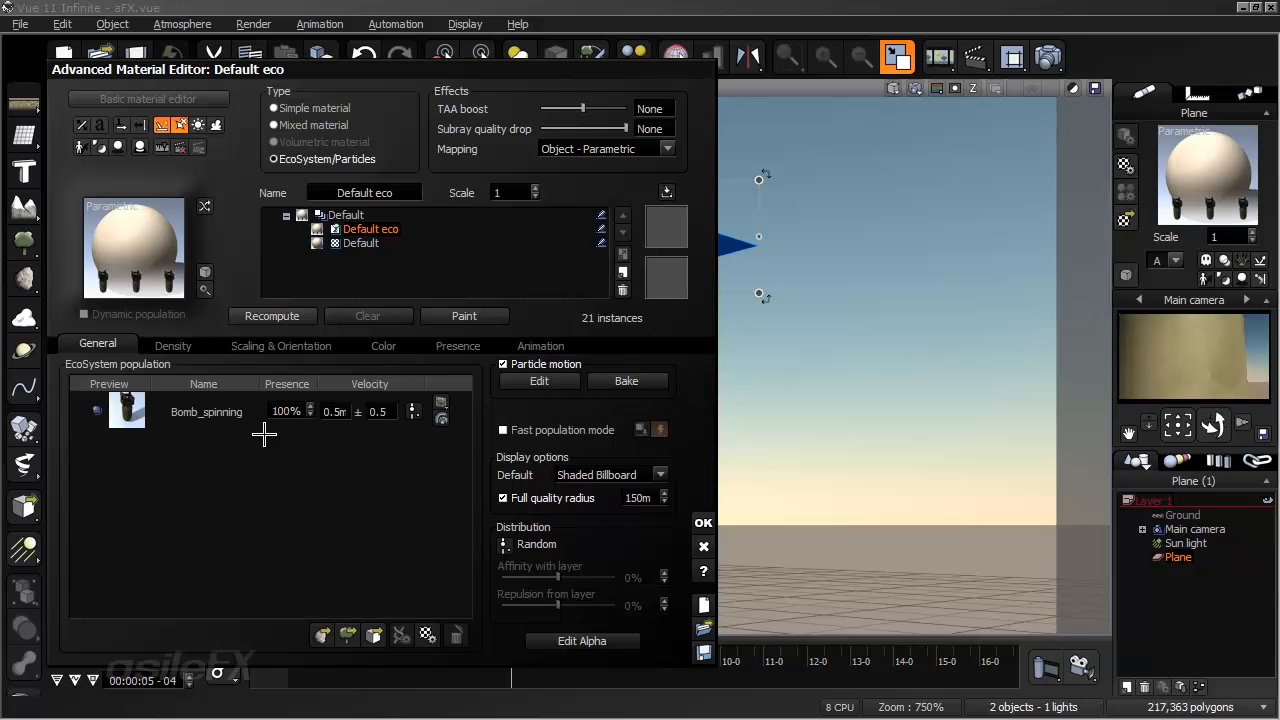
# - Remove Bomb_spinning from the population once more and add the same object back under its default particle name
pyautogui.click(229, 414)
pyautogui.click(436, 638)
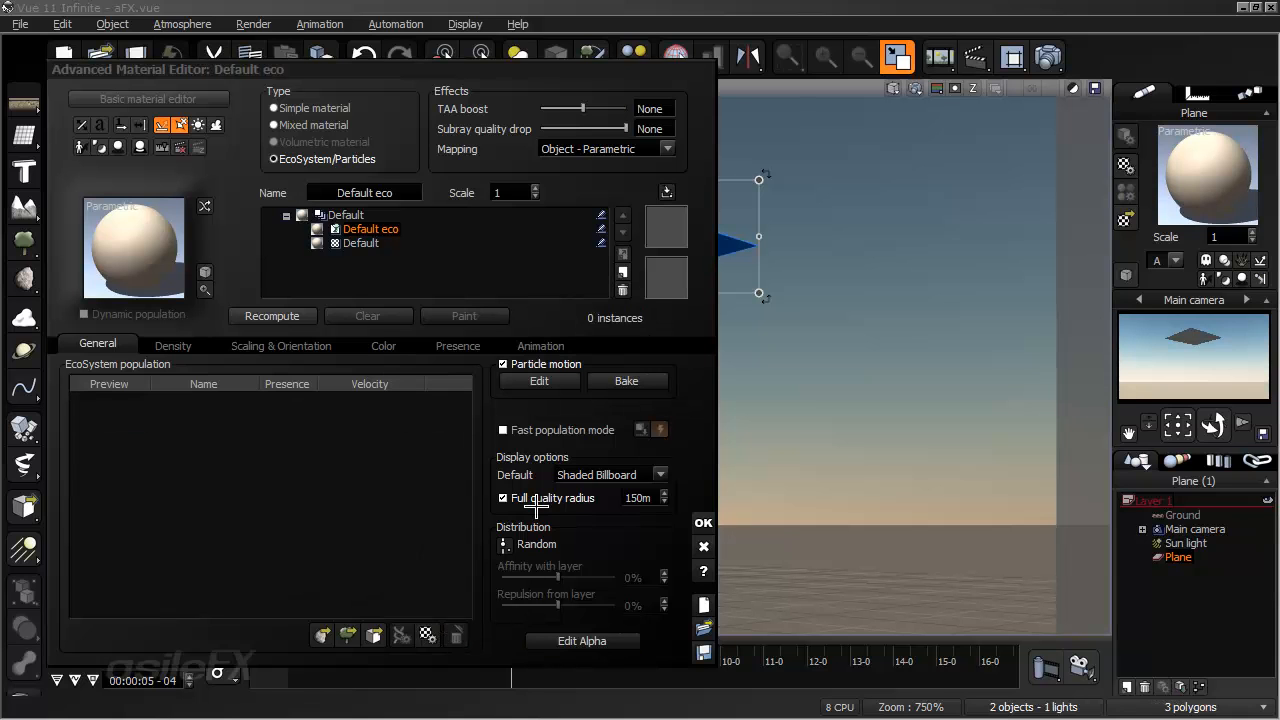
pyautogui.click(374, 634)
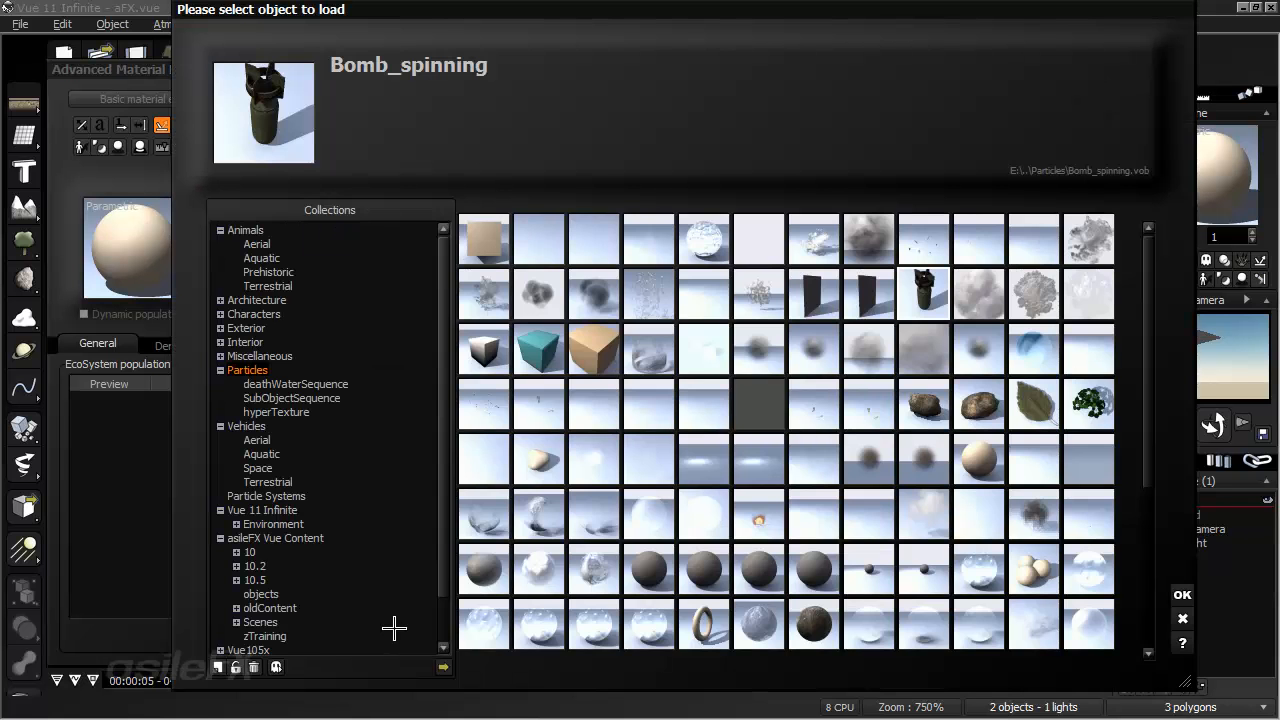
pyautogui.press('Return')
pyautogui.click(735, 381)
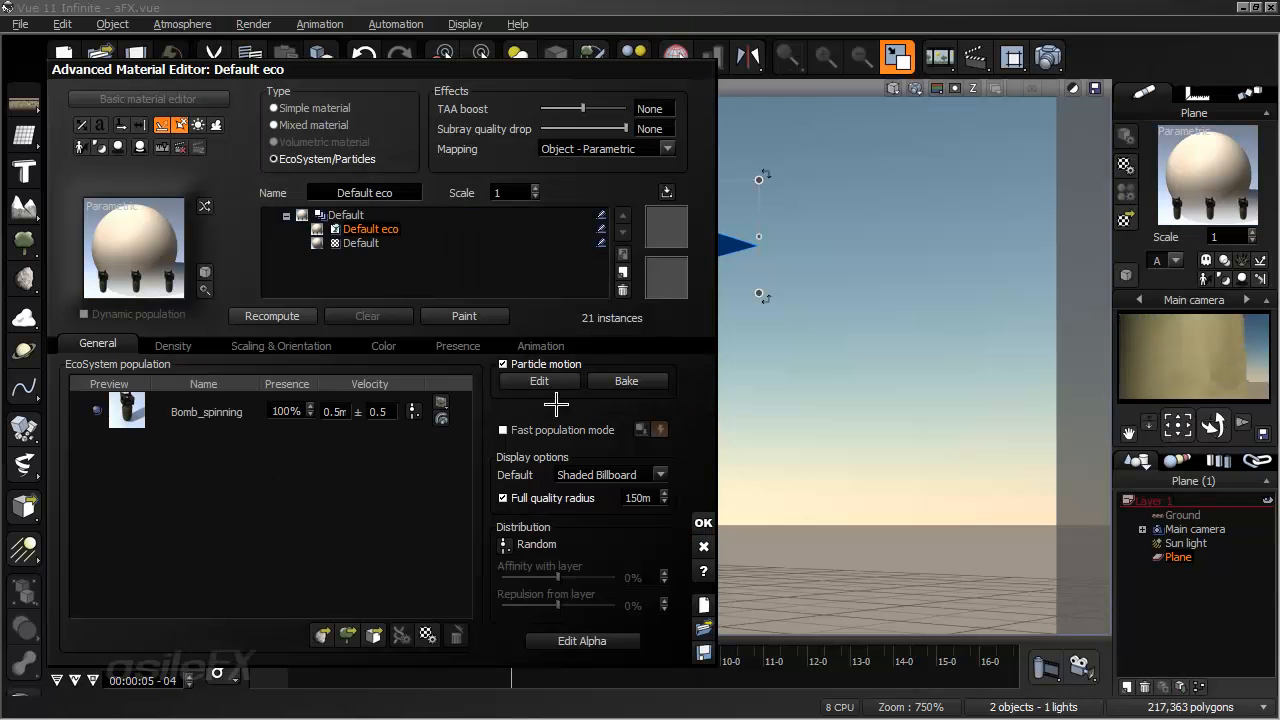
# - Set the population's default display quality to Smooth Shaded and recompute the particles
pyautogui.click(660, 474)
pyautogui.click(606, 593)
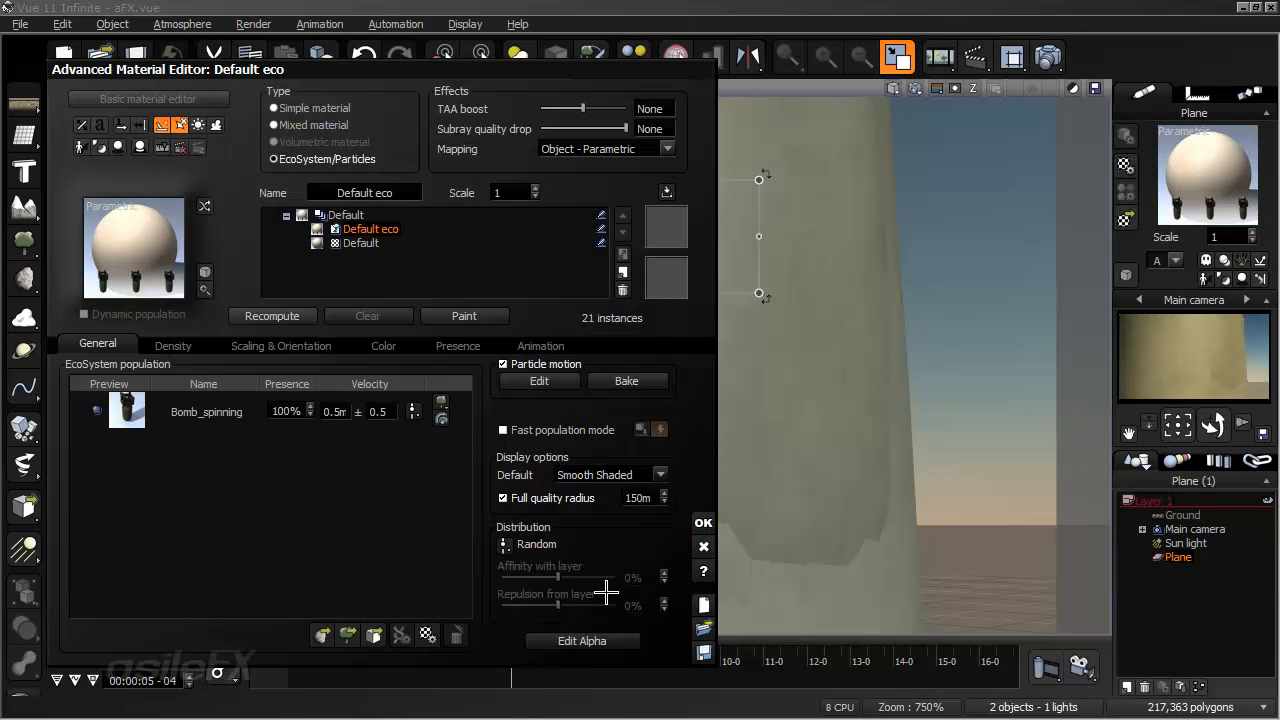
pyautogui.moveTo(770, 519)
pyautogui.mouseDown(button='right')
pyautogui.moveTo(883, 521)
pyautogui.moveTo(832, 520)
pyautogui.mouseUp(button='right')
pyautogui.click(272, 315)
# - Try emission flow values of 1, .2 and .5 percent for the population, recomputing after each change
pyautogui.click(173, 343)
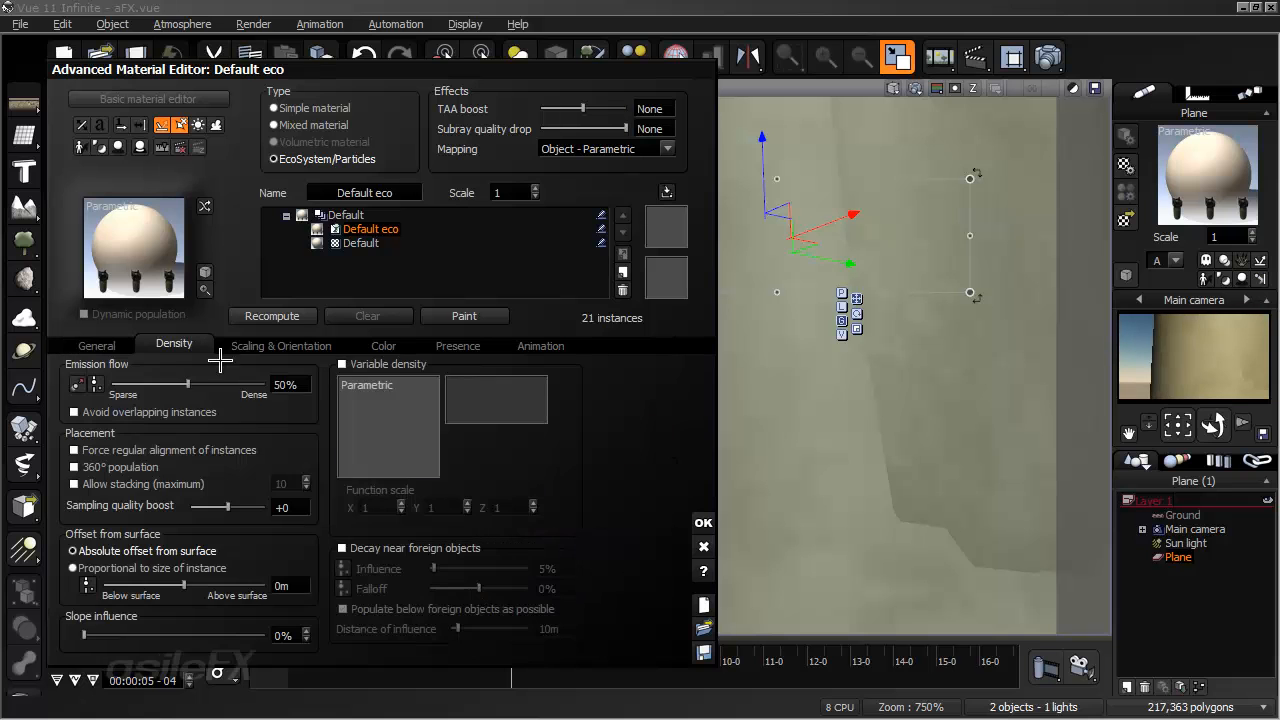
pyautogui.click(302, 384)
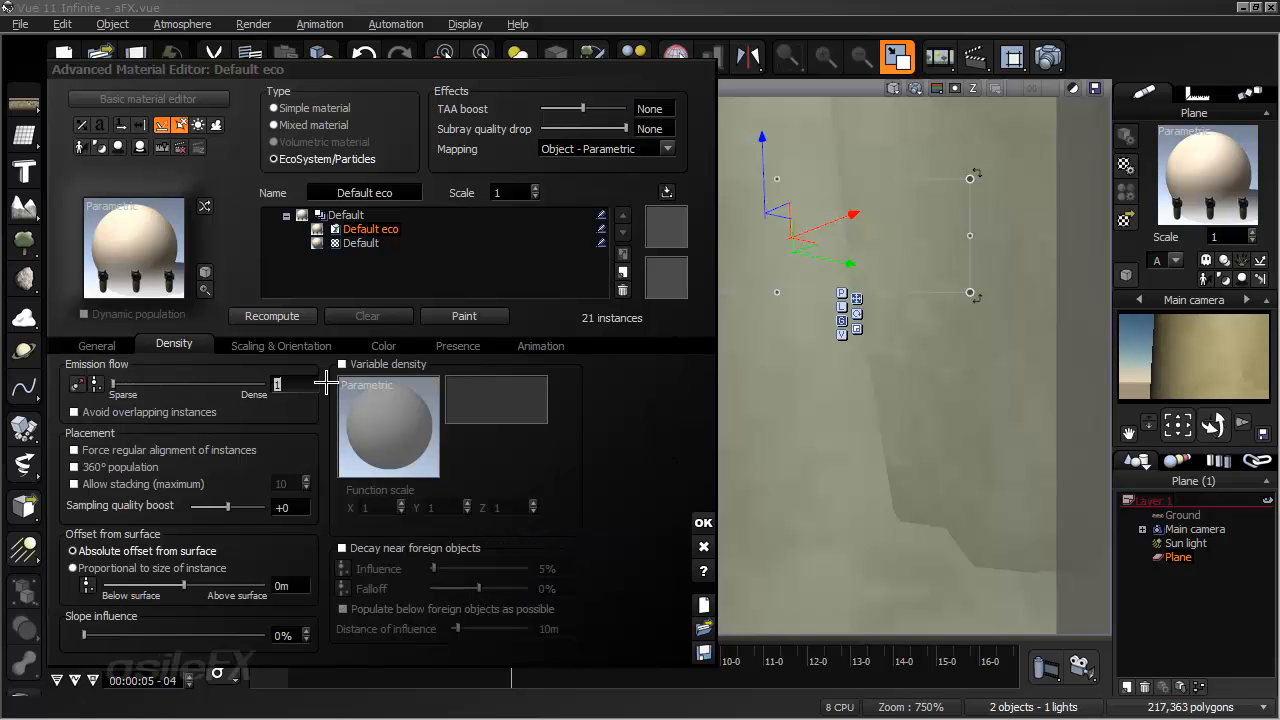
pyautogui.press('Return')
pyautogui.click(268, 315)
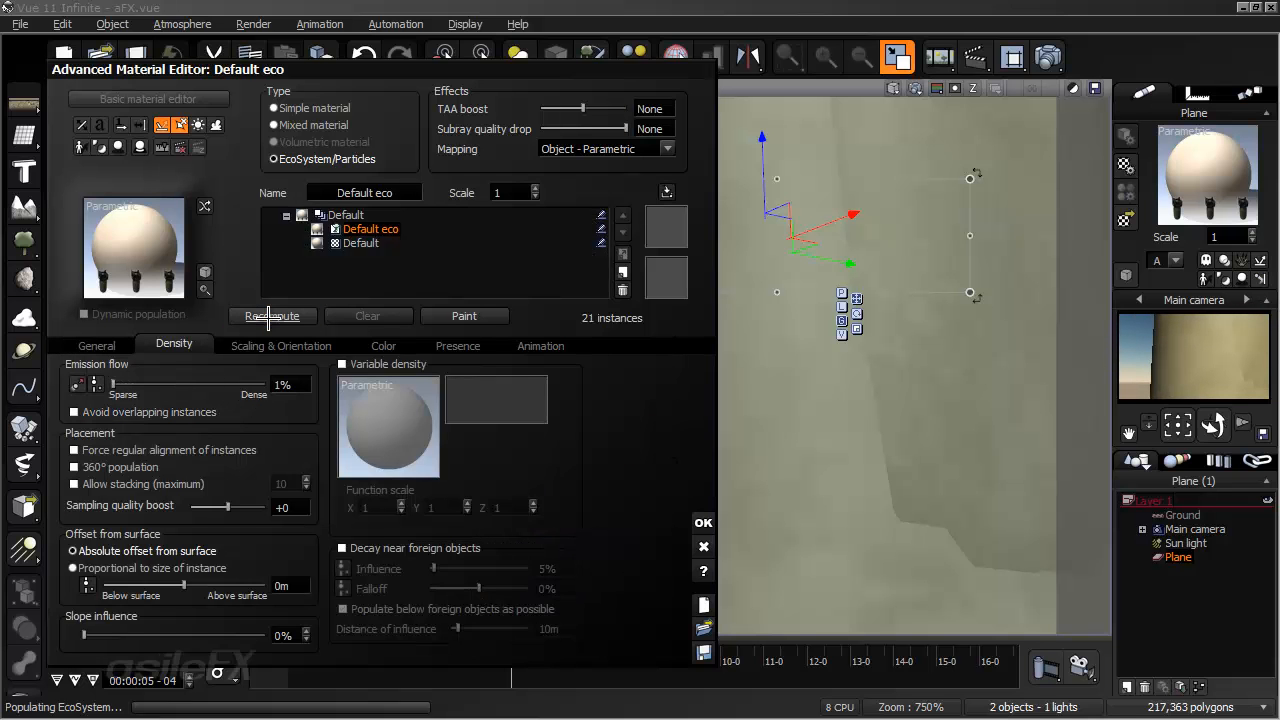
pyautogui.click(291, 382)
pyautogui.write('0')
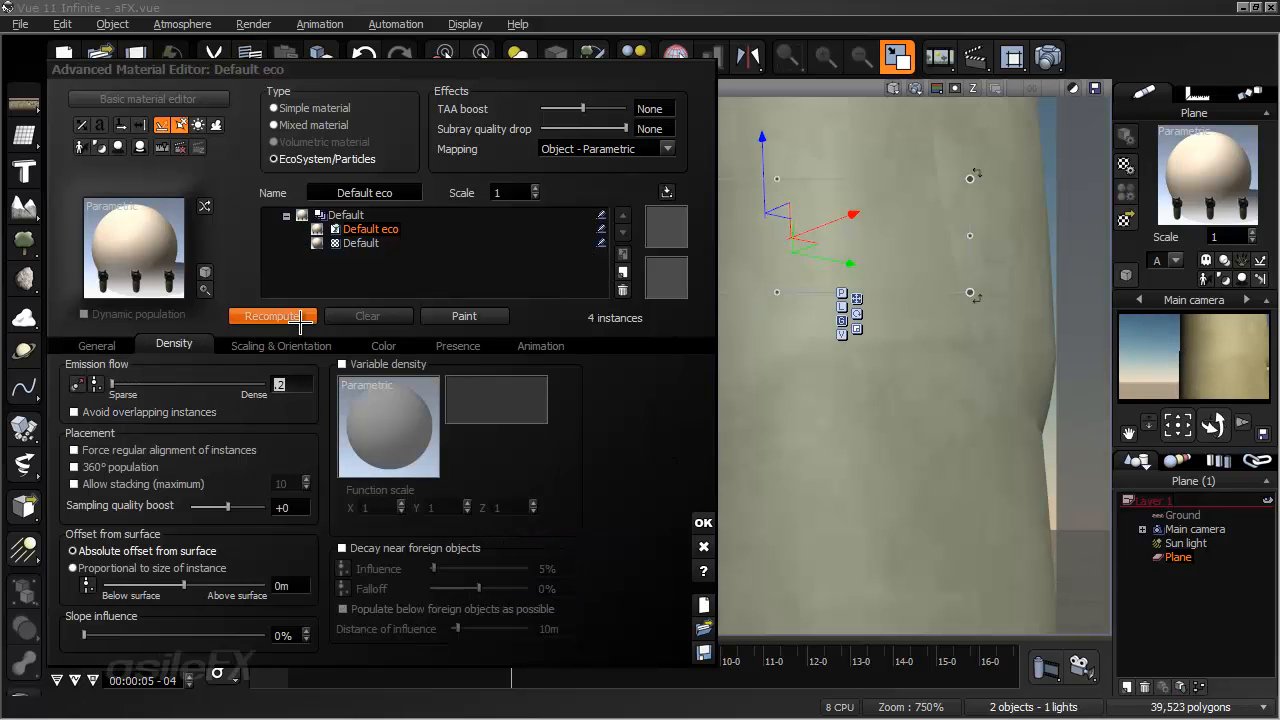
pyautogui.click(298, 317)
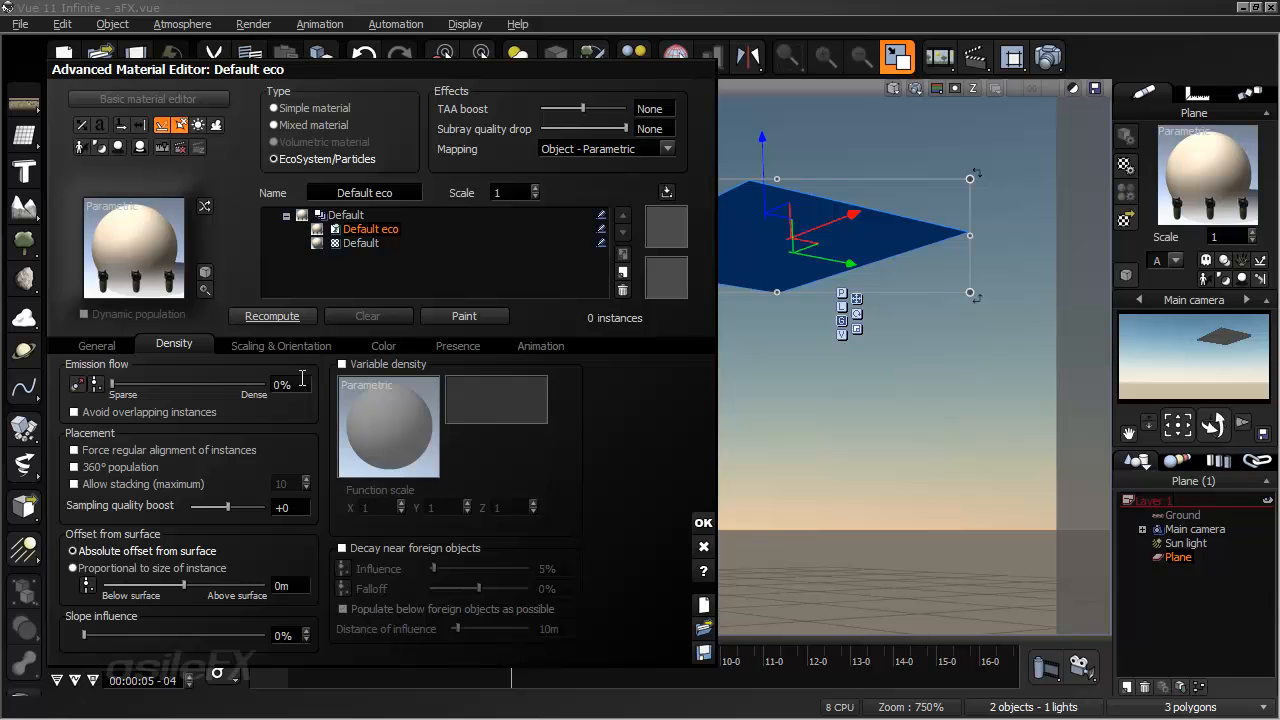
pyautogui.click(300, 380)
pyautogui.write('.5')
pyautogui.click(295, 316)
# - Set the population's emission flow to 2% and recompute the particles
pyautogui.moveTo(626, 390); pyautogui.dragTo(628, 342)
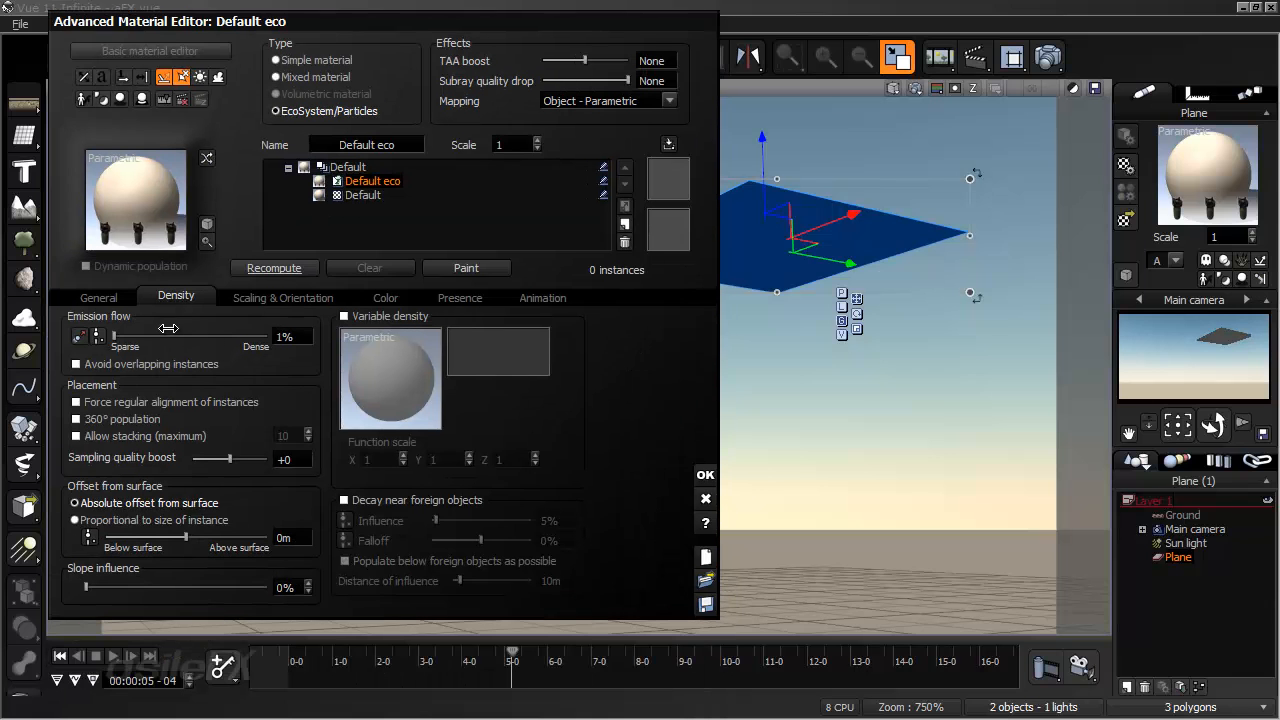
pyautogui.click(278, 331)
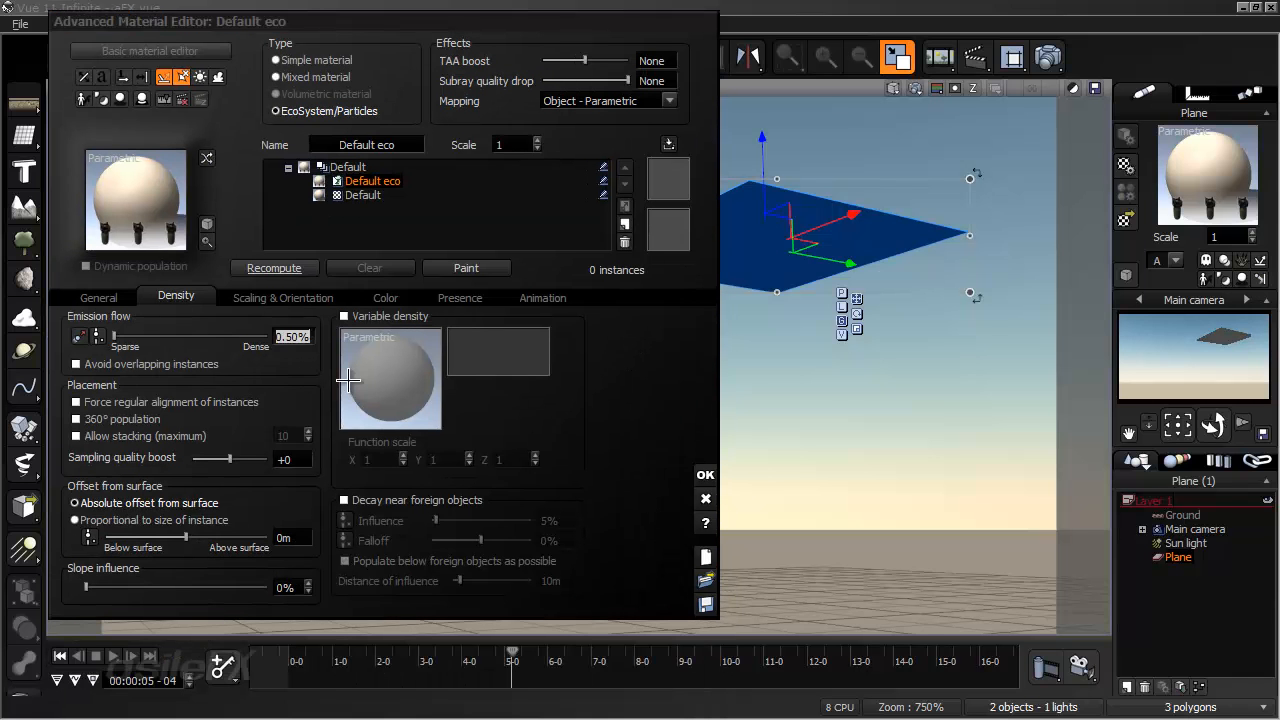
pyautogui.click(307, 296)
pyautogui.click(303, 268)
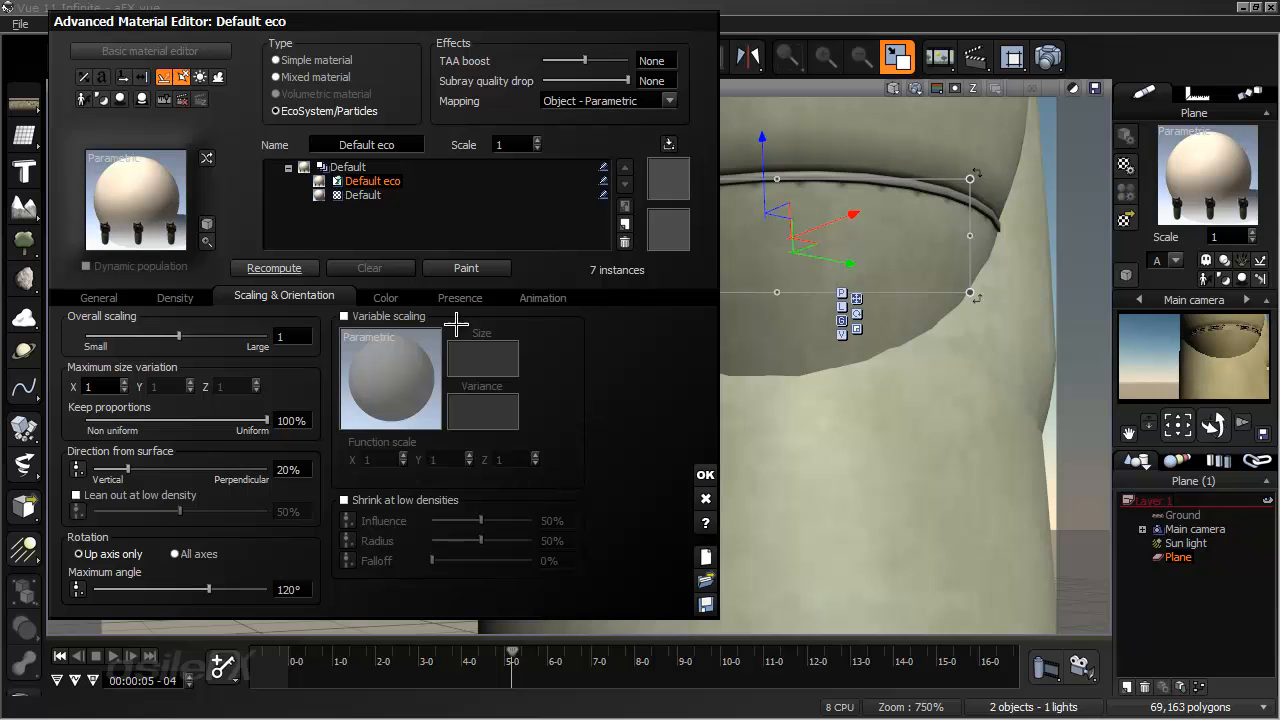
# - Set the Bomb_spinning particle's scale to 0.1 and recompute the population
pyautogui.click(100, 297)
pyautogui.doubleClick(230, 354)
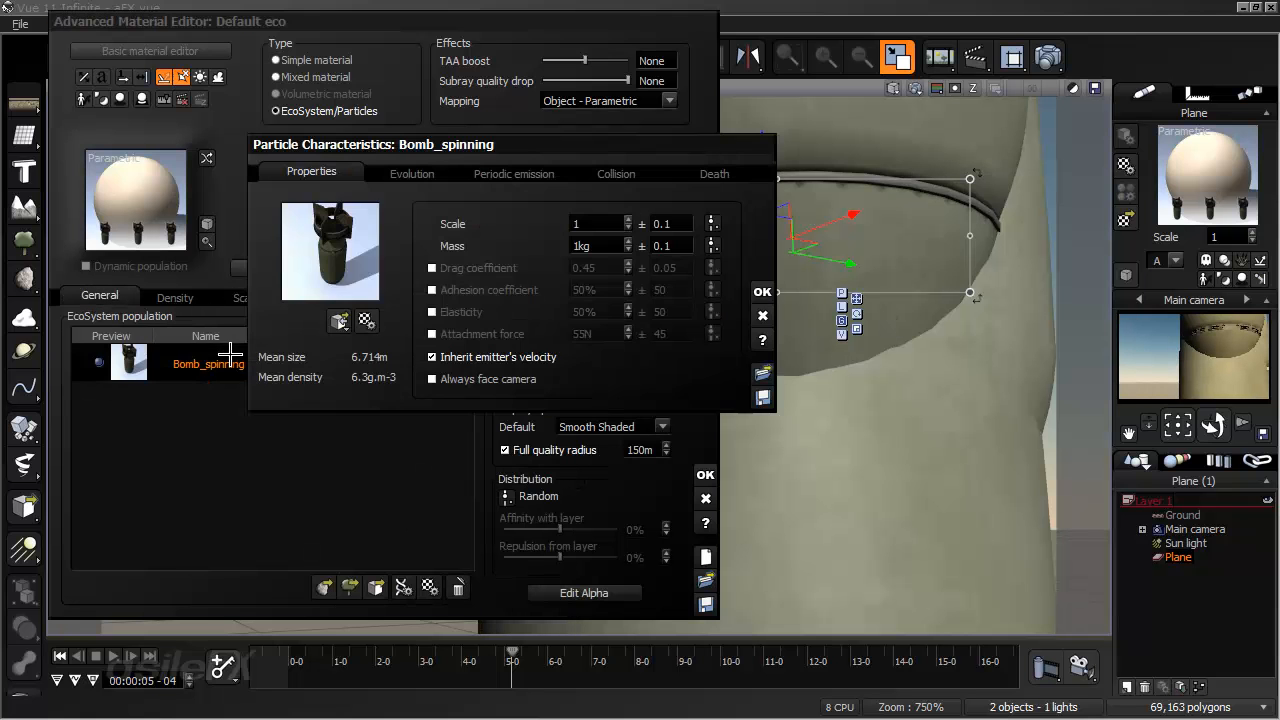
pyautogui.doubleClick(665, 223)
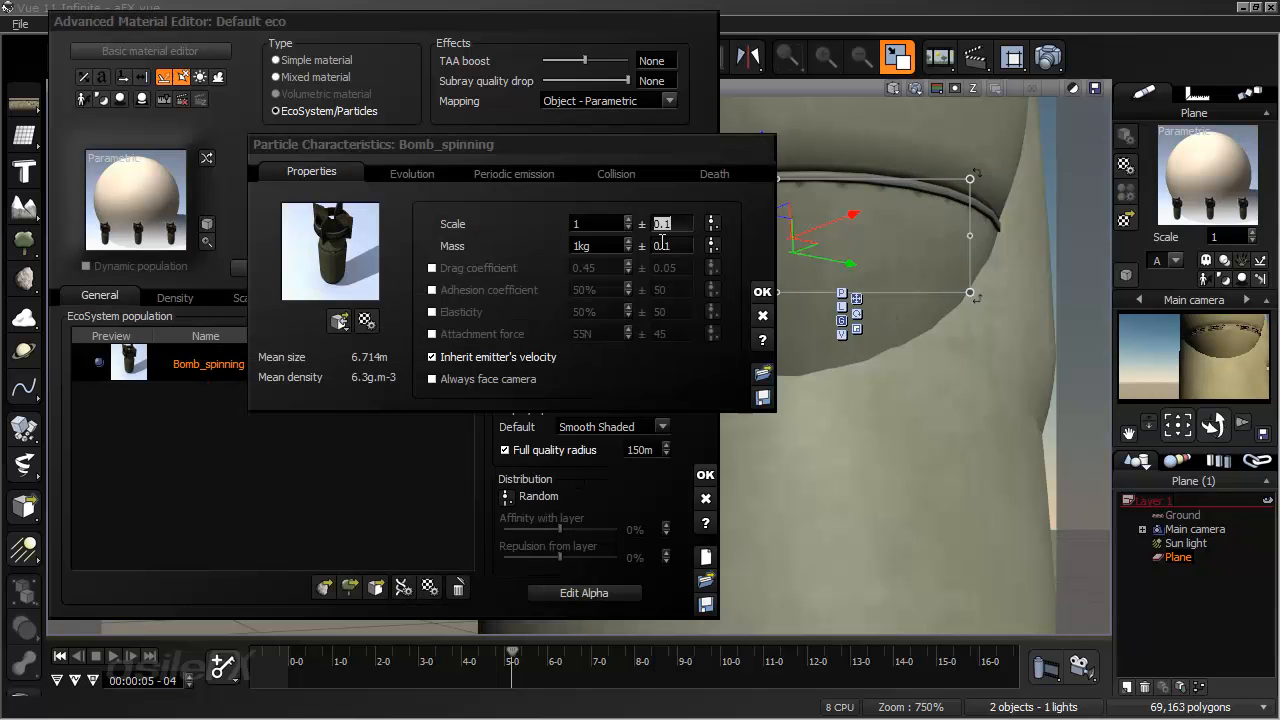
pyautogui.doubleClick(596, 223)
pyautogui.write('.1')
pyautogui.press('Return')
pyautogui.click(762, 292)
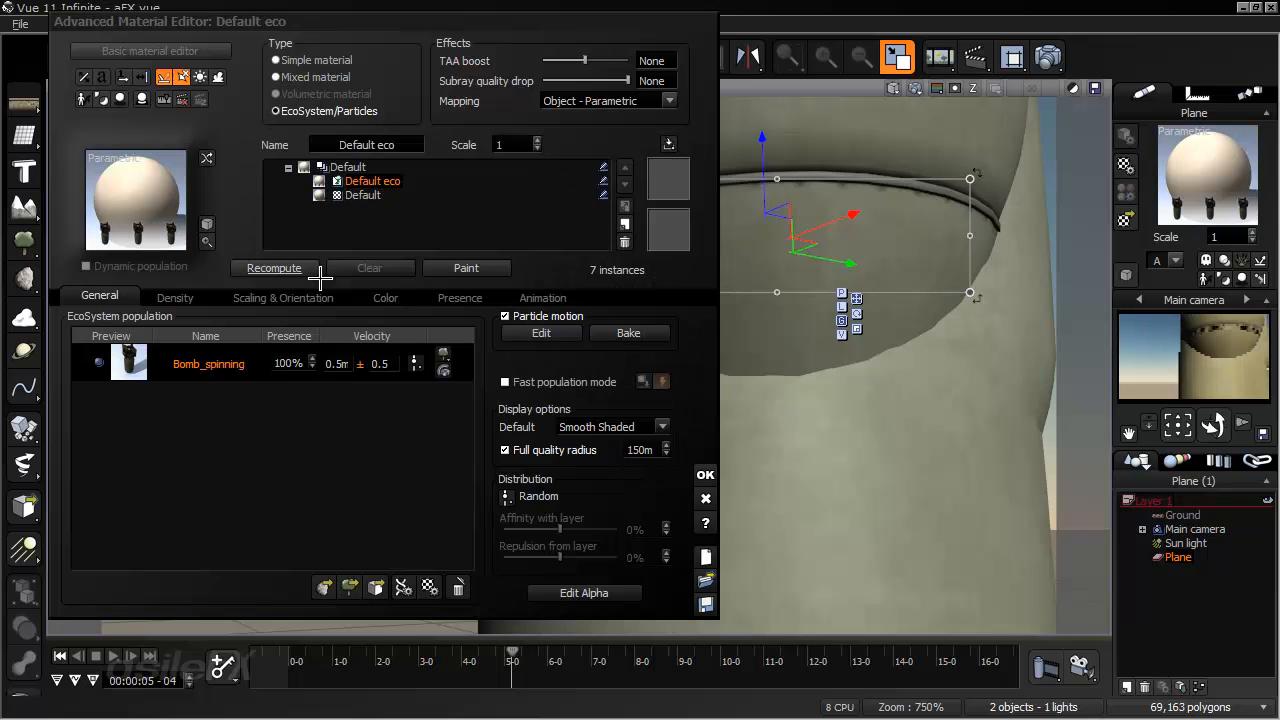
pyautogui.click(306, 268)
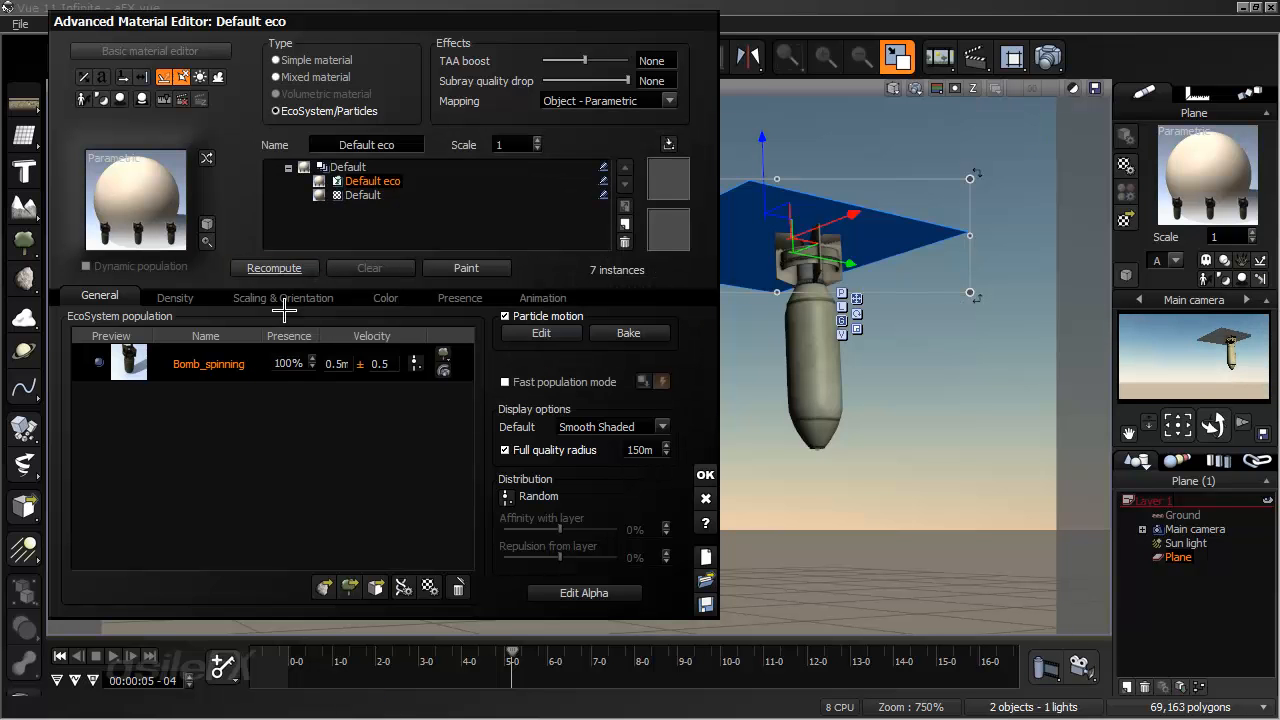
# - Set the population's maximum size variation in X to 0, recompute, and accept the material changes
pyautogui.click(283, 298)
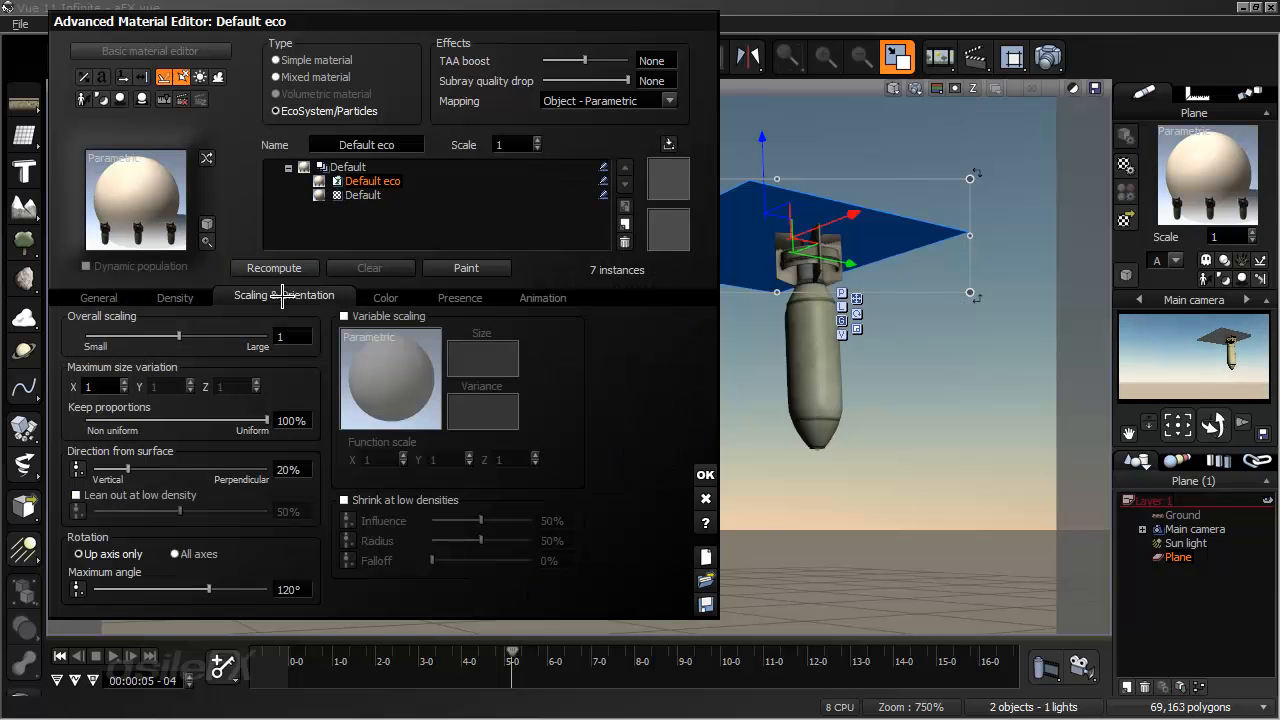
pyautogui.doubleClick(112, 387)
pyautogui.write('0')
pyautogui.press('Return')
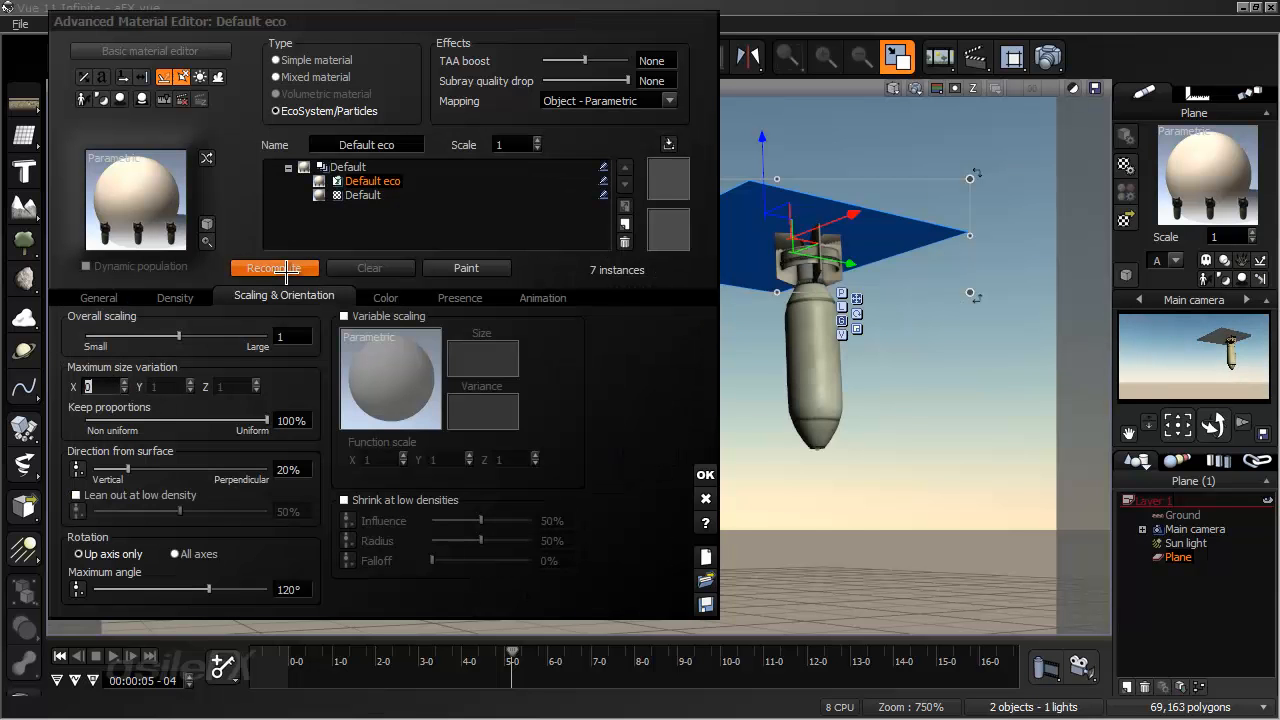
pyautogui.click(287, 269)
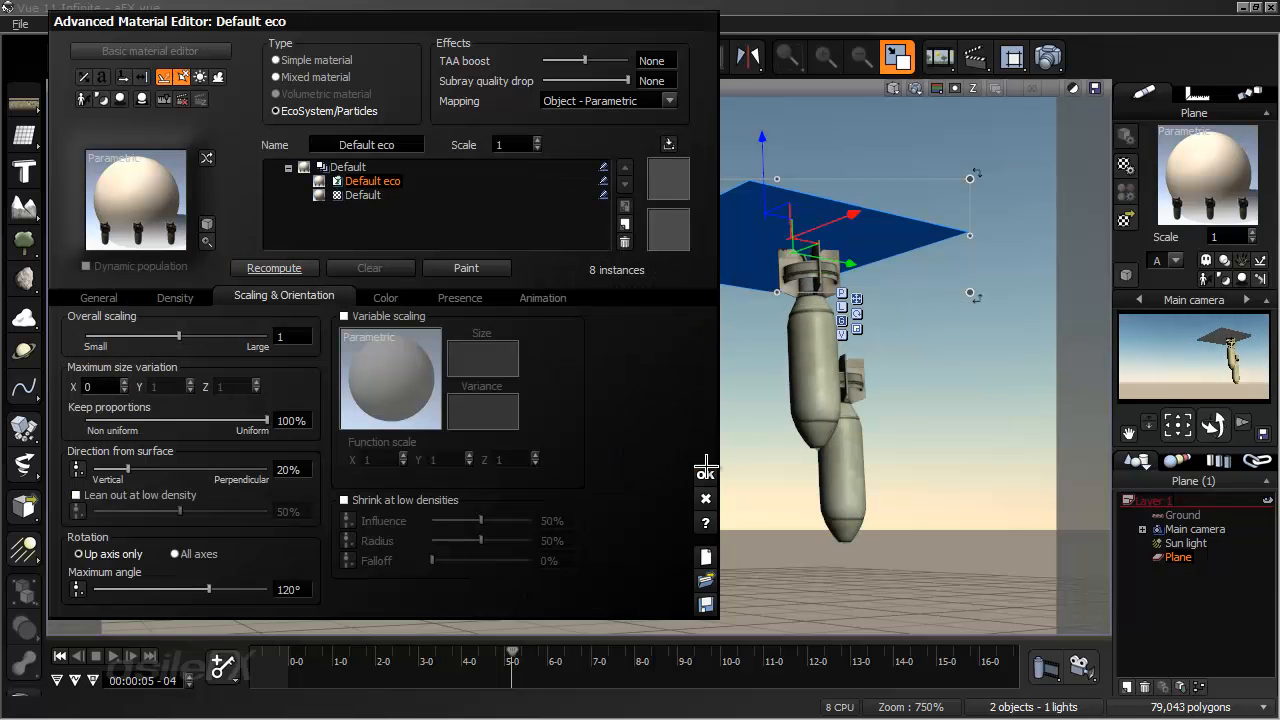
pyautogui.click(706, 469)
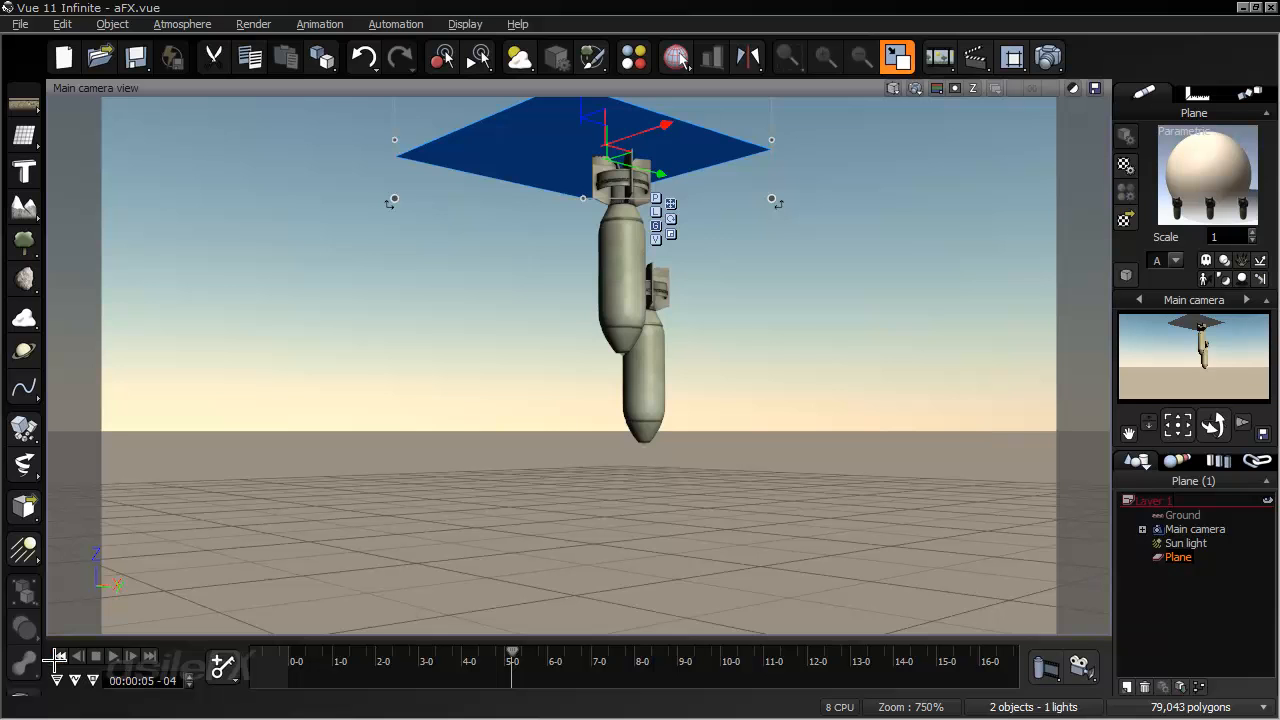
# - Scrub the animation to about 8 seconds to check the particle emission, and return to the start
pyautogui.click(58, 656)
pyautogui.moveTo(288, 655); pyautogui.dragTo(648, 659)
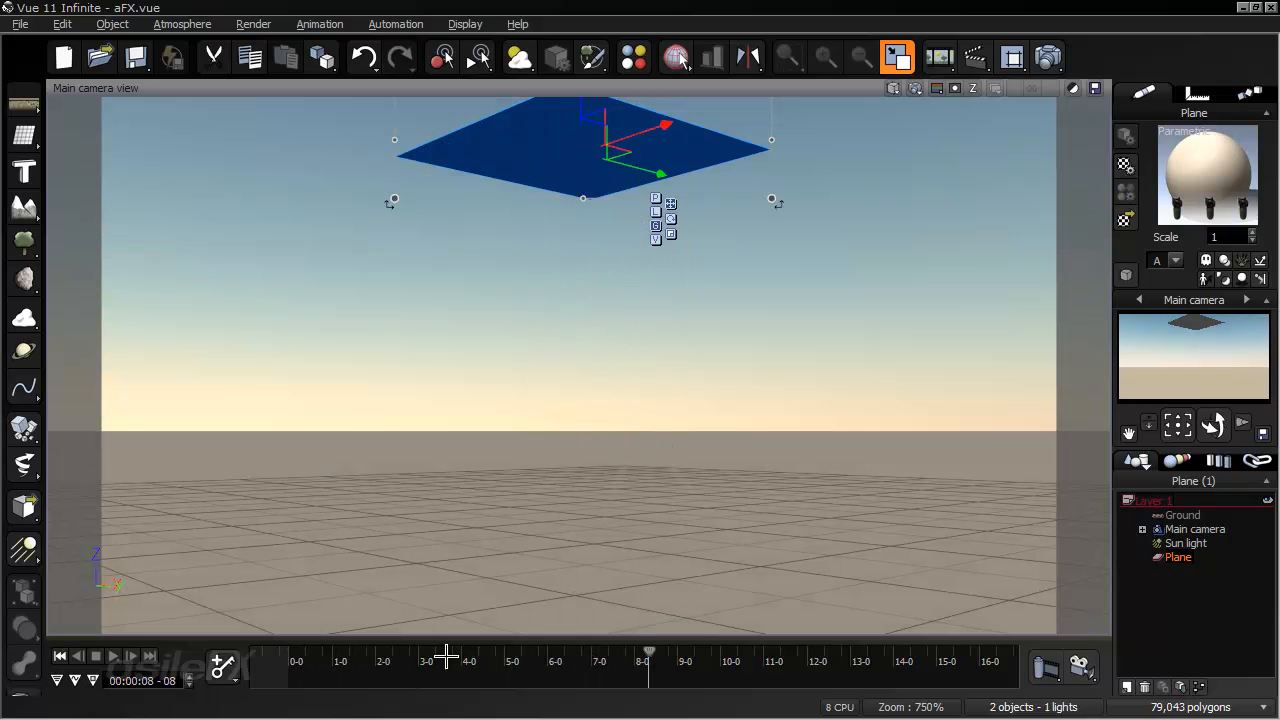
pyautogui.click(60, 656)
pyautogui.scroll(-6, 392, 556)
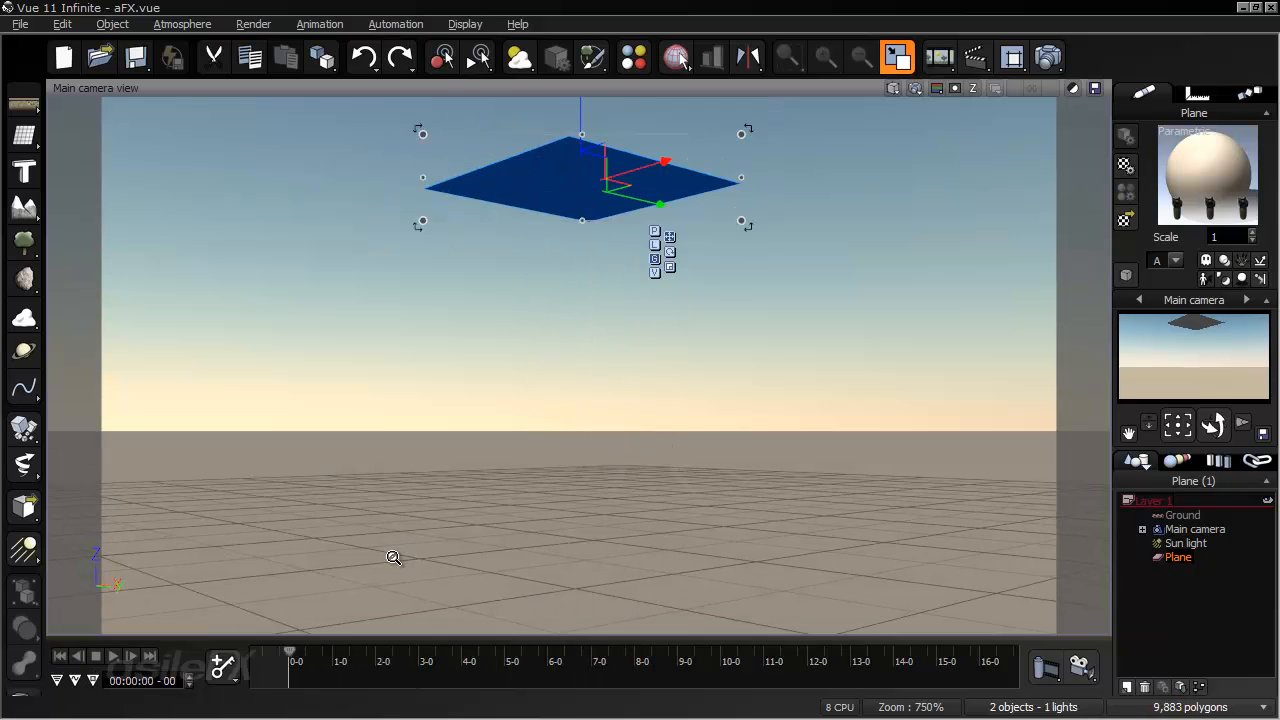
# - Reopen the plane's material at the start of the animation, recompute the population, and accept it
pyautogui.press('r')
pyautogui.moveTo(588, 305); pyautogui.dragTo(1174, 152)
pyautogui.rightClick(1196, 169)
pyautogui.click(1076, 191)
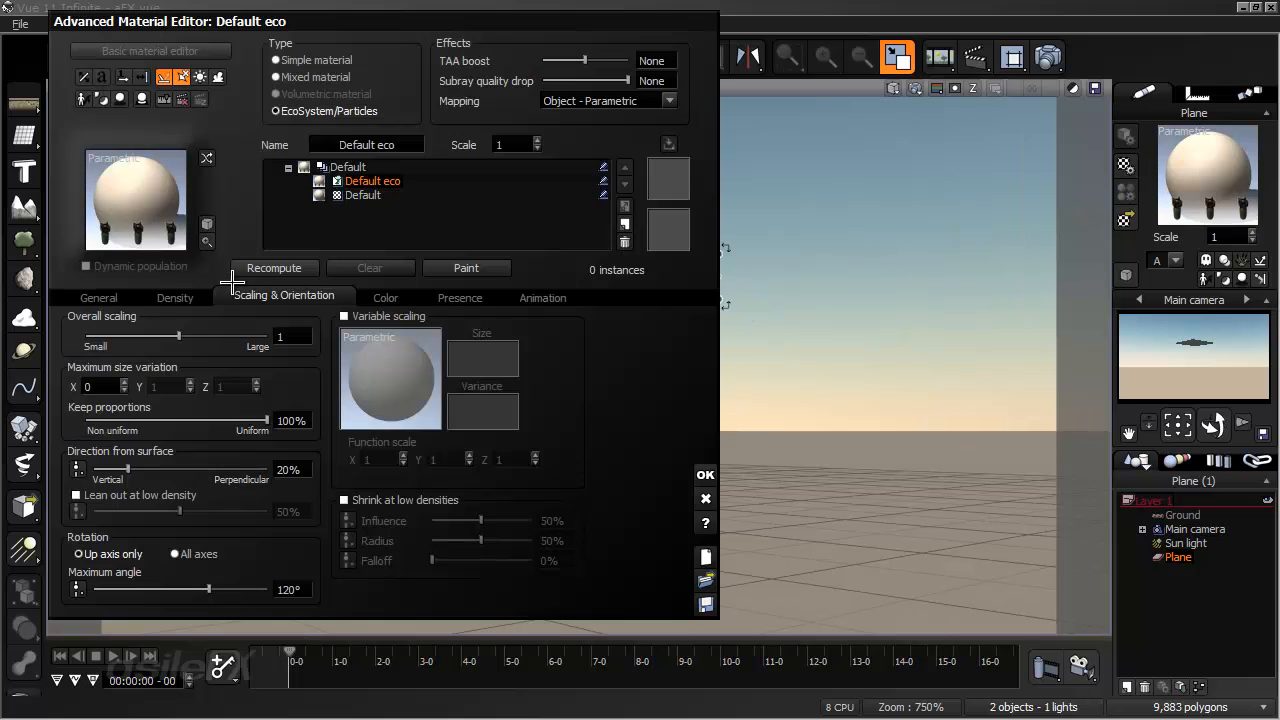
pyautogui.click(298, 267)
pyautogui.click(704, 476)
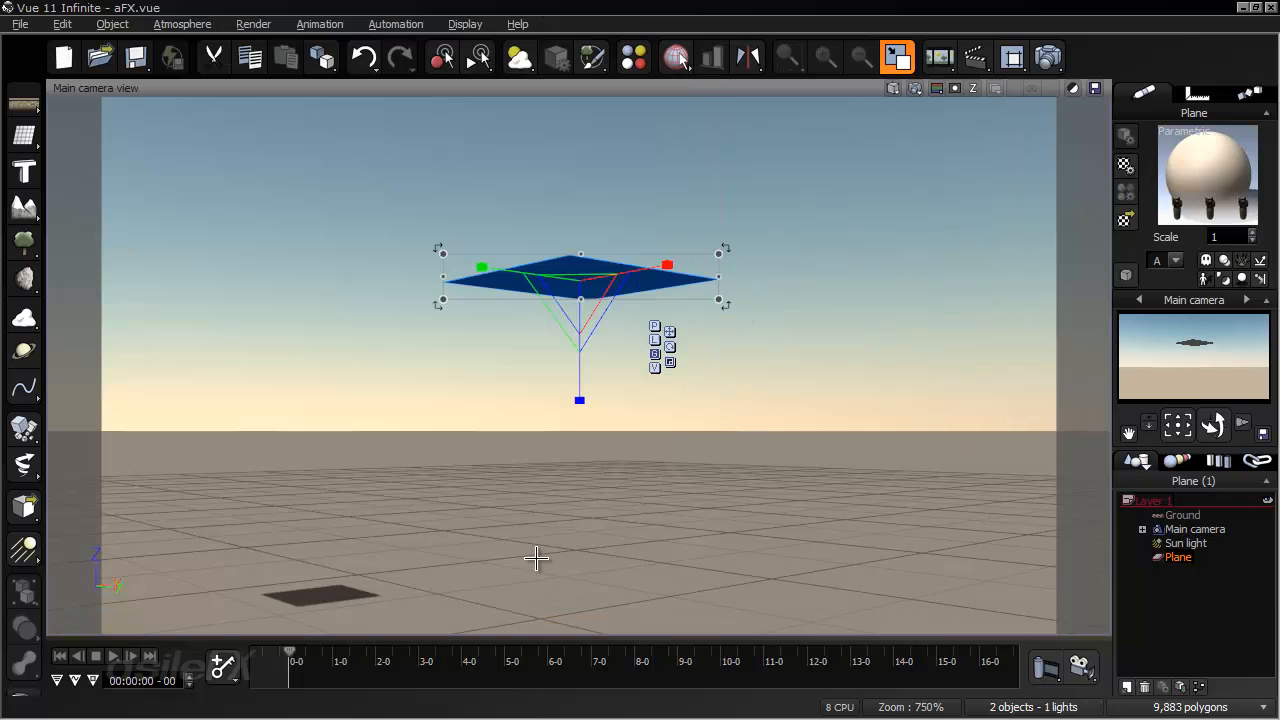
# - Scrub through the animation to nearly 12 seconds, examine how the bombs fall and land on the ground, and return to the start
pyautogui.moveTo(292, 655); pyautogui.dragTo(648, 645)
pyautogui.moveTo(687, 450); pyautogui.dragTo(674, 611, button='right')
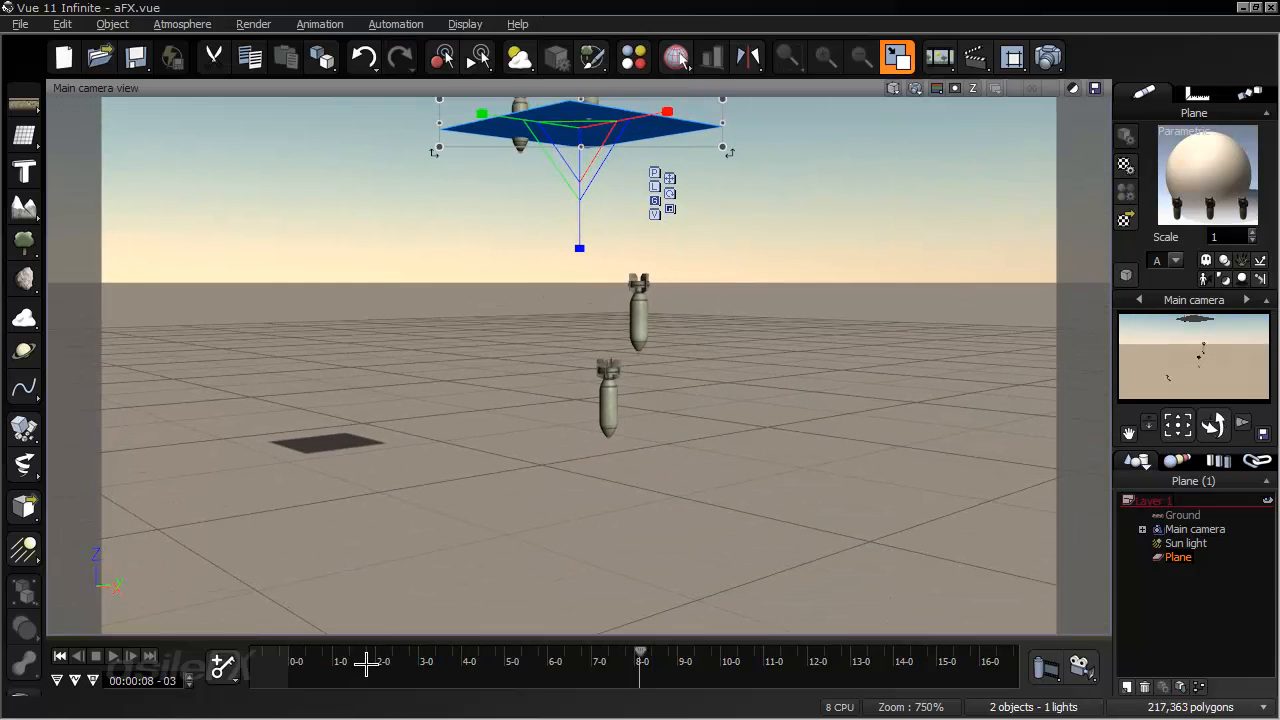
pyautogui.click(78, 655)
pyautogui.click(410, 562)
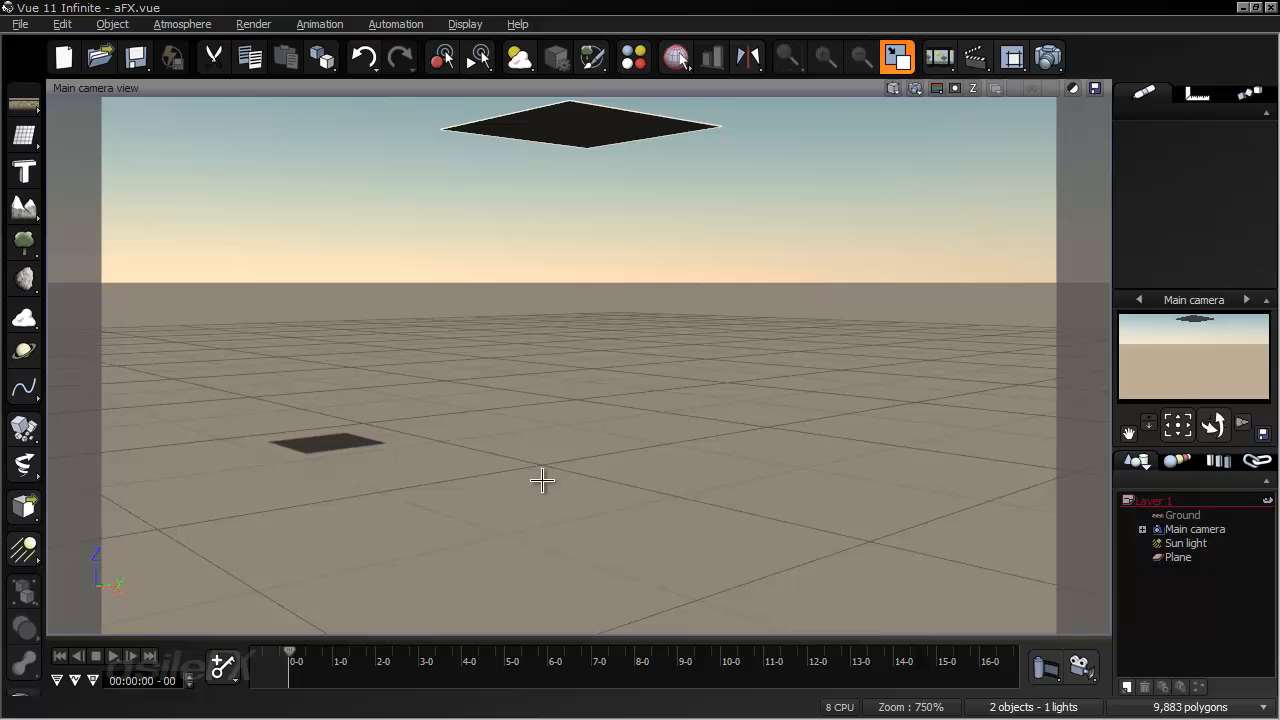
pyautogui.click(1182, 513)
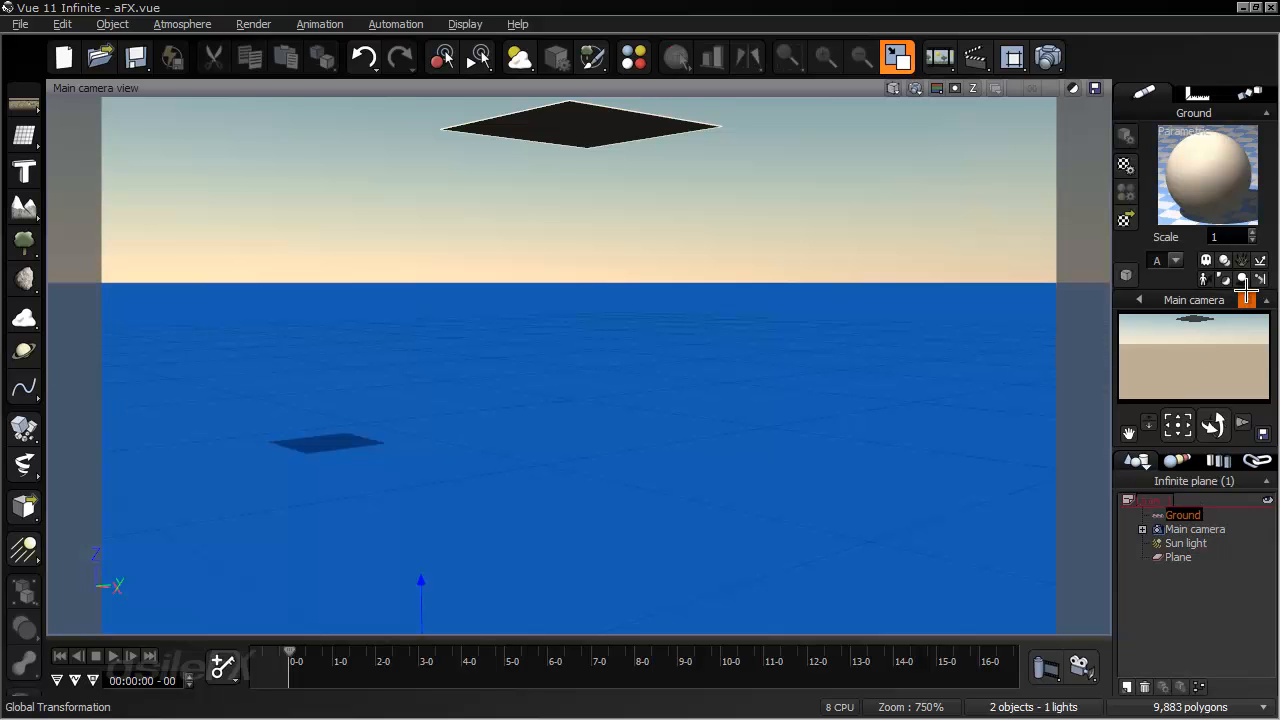
pyautogui.click(1220, 570)
pyautogui.moveTo(291, 652); pyautogui.dragTo(411, 652)
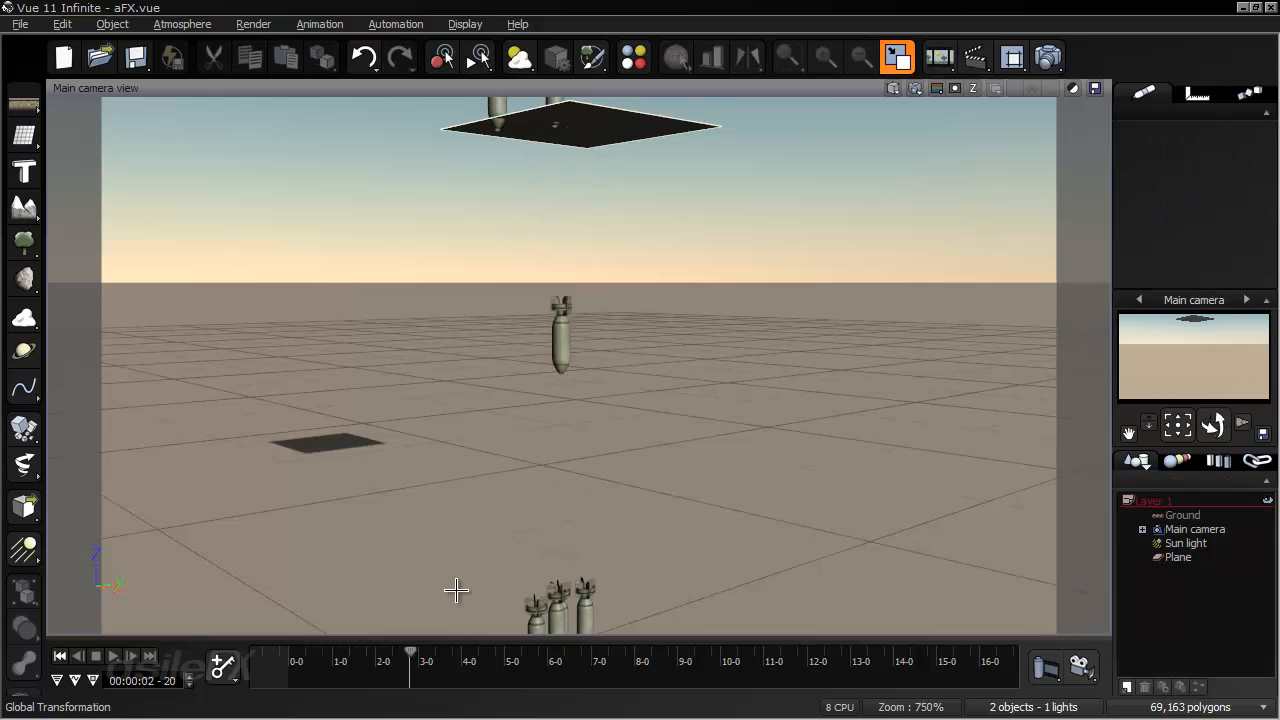
pyautogui.moveTo(464, 578); pyautogui.dragTo(460, 506, button='right')
pyautogui.moveTo(425, 660); pyautogui.dragTo(797, 660)
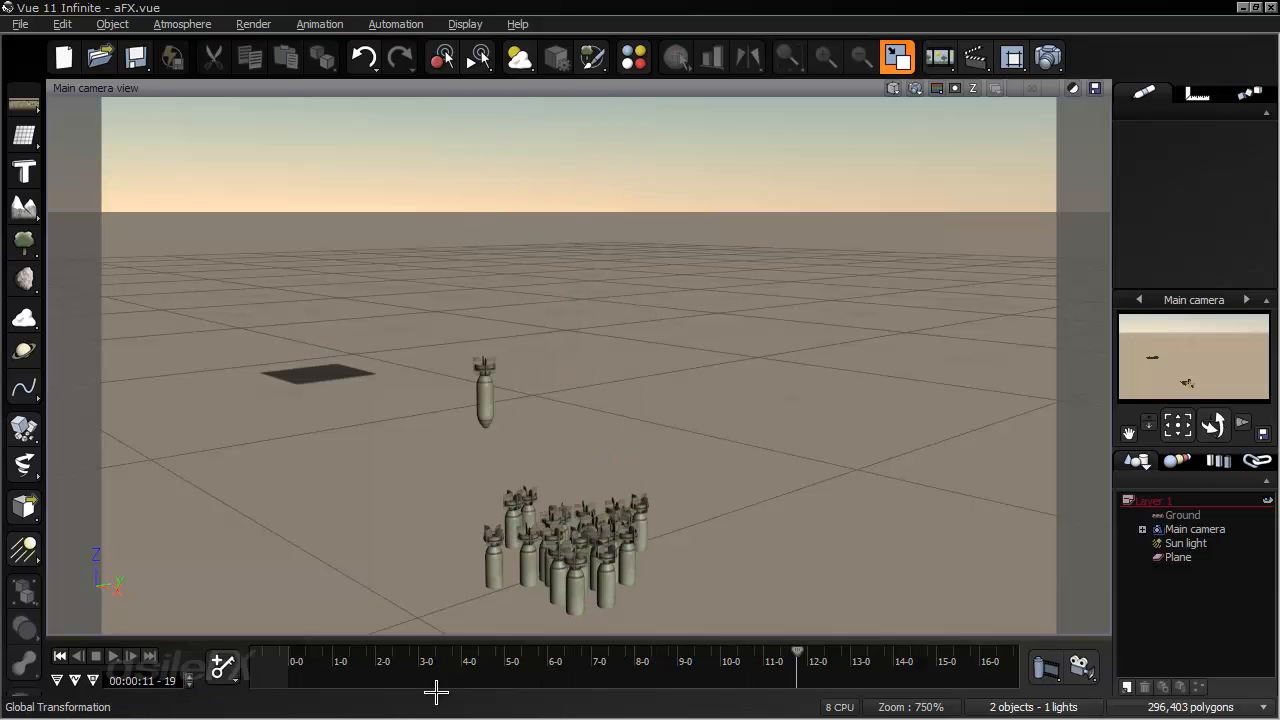
pyautogui.click(60, 657)
# - Select the emitter plane and raise it higher above the ground along the Z axis
pyautogui.moveTo(466, 414); pyautogui.dragTo(489, 474, button='right')
pyautogui.click(661, 298)
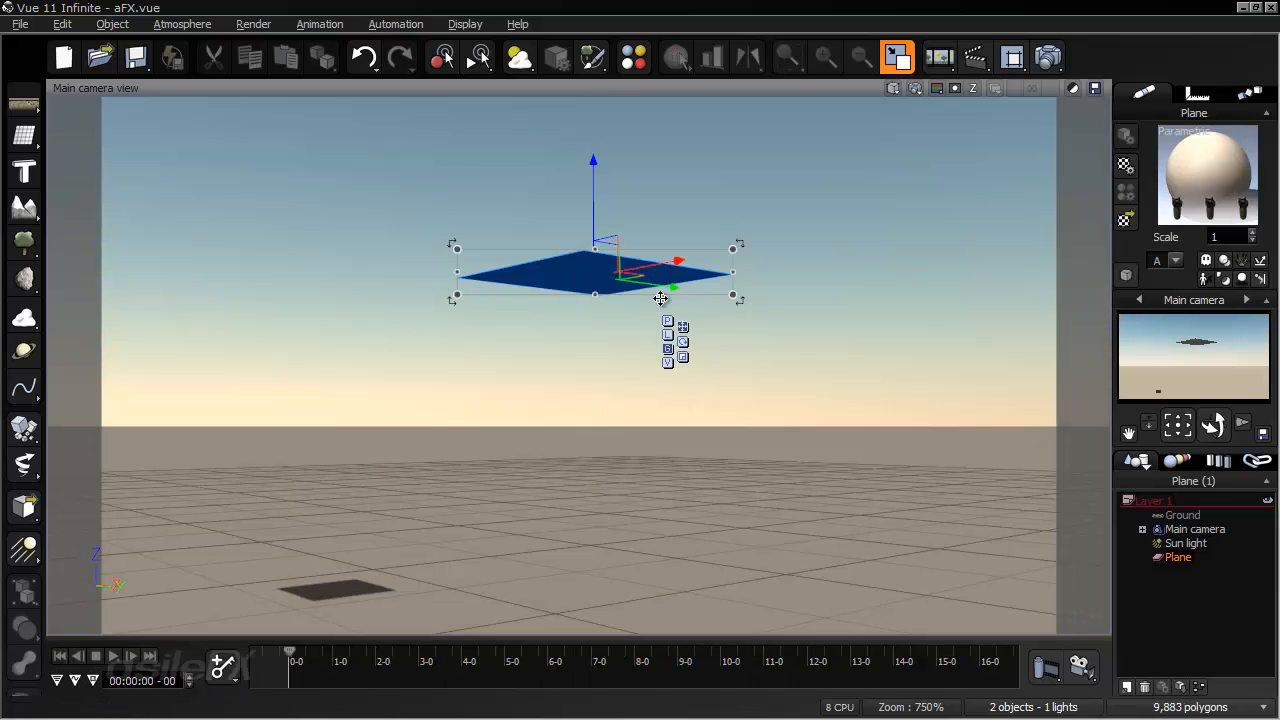
pyautogui.moveTo(566, 292); pyautogui.dragTo(286, 343)
pyautogui.moveTo(397, 418); pyautogui.dragTo(436, 373, button='right')
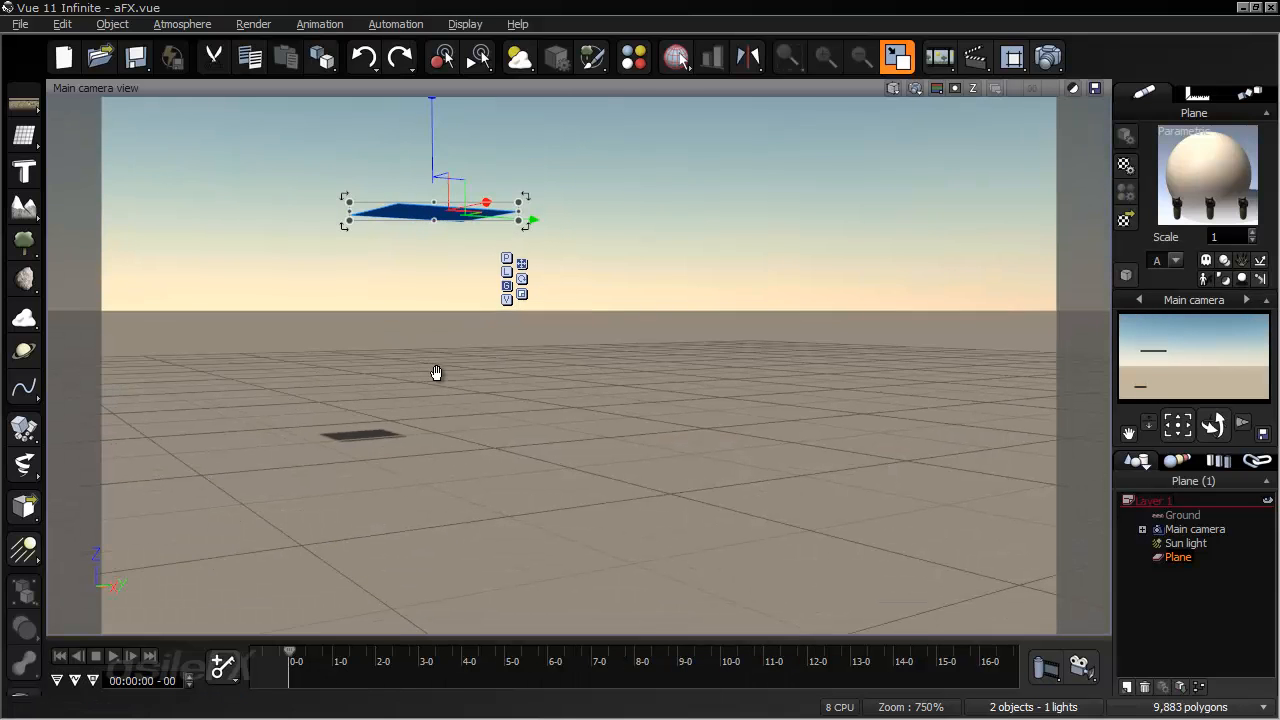
pyautogui.moveTo(494, 443); pyautogui.dragTo(548, 353, button='right')
pyautogui.moveTo(543, 165); pyautogui.dragTo(542, 134)
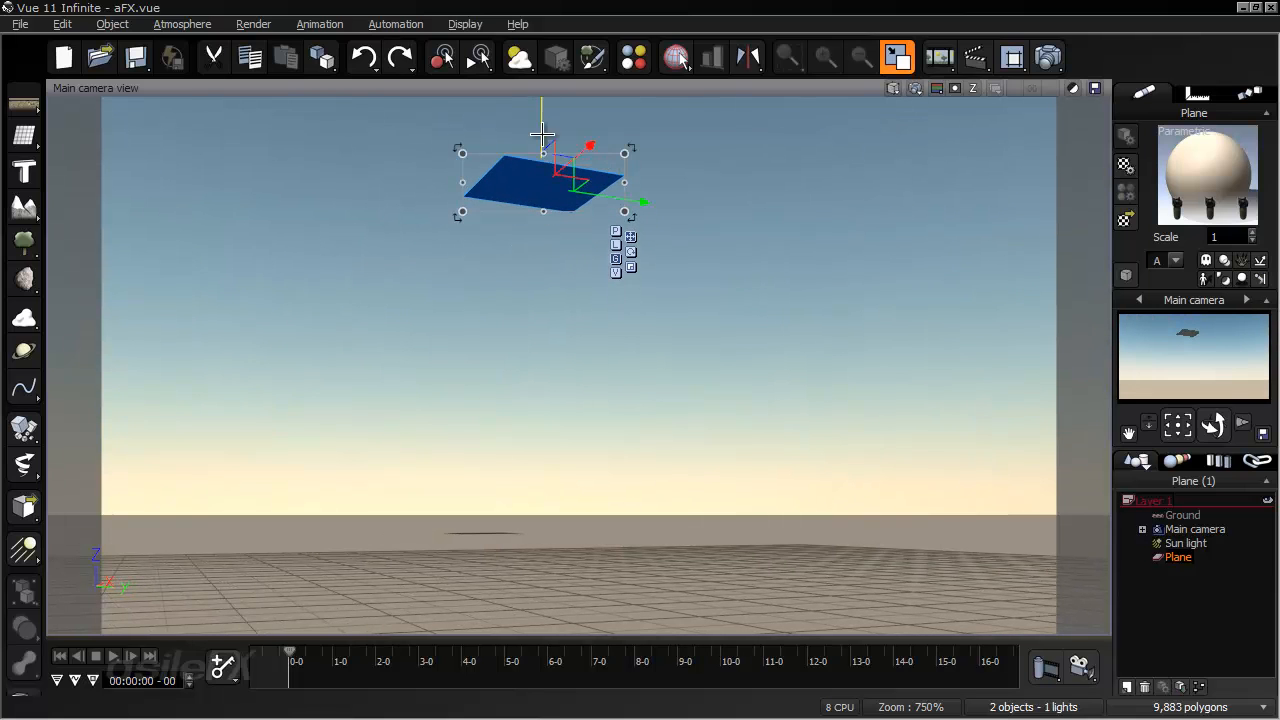
pyautogui.moveTo(571, 320); pyautogui.dragTo(553, 326, button='right')
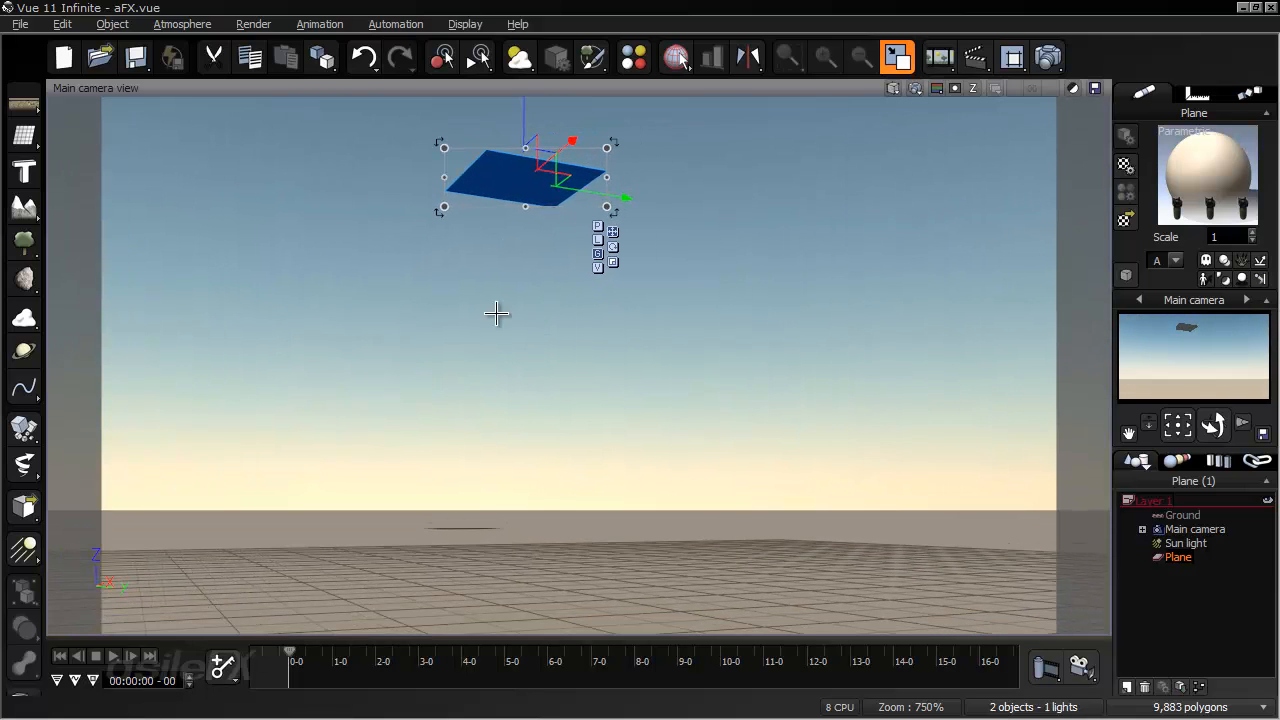
# - Add a position keyframe for the plane at time 0 and set its motion type to Basic
pyautogui.click(222, 666)
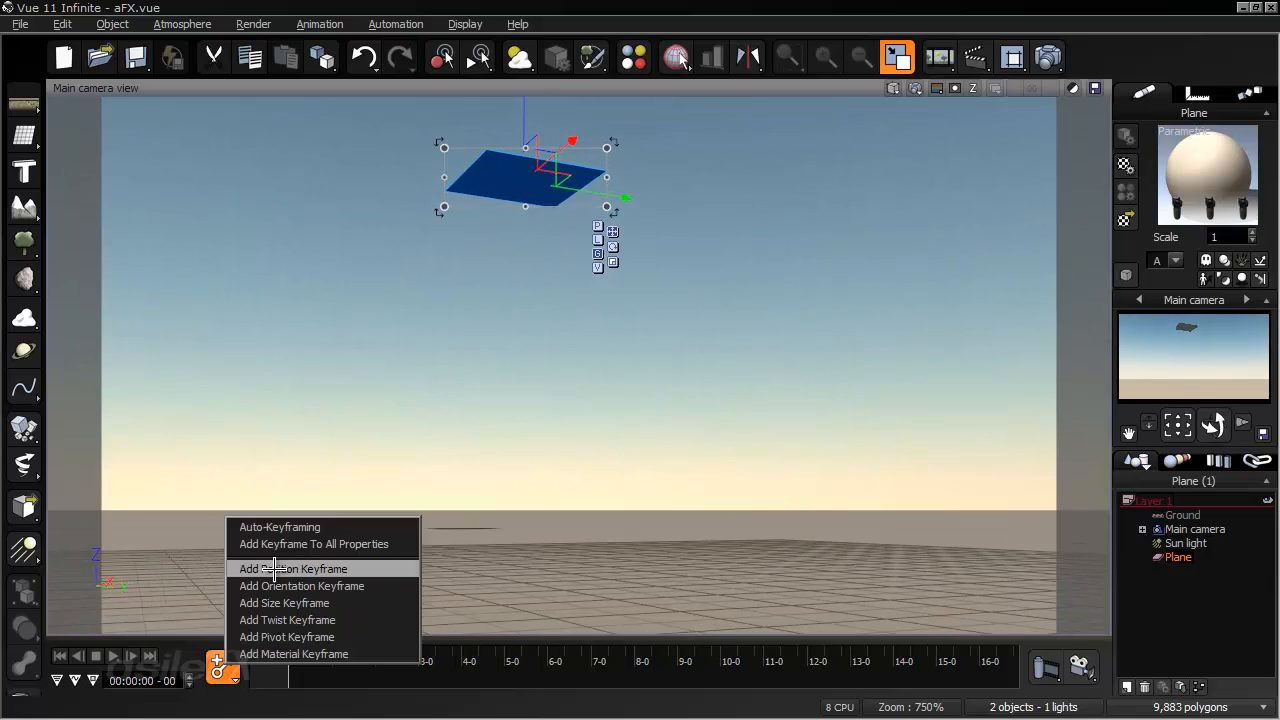
pyautogui.click(275, 568)
pyautogui.moveTo(432, 500); pyautogui.dragTo(295, 648, button='right')
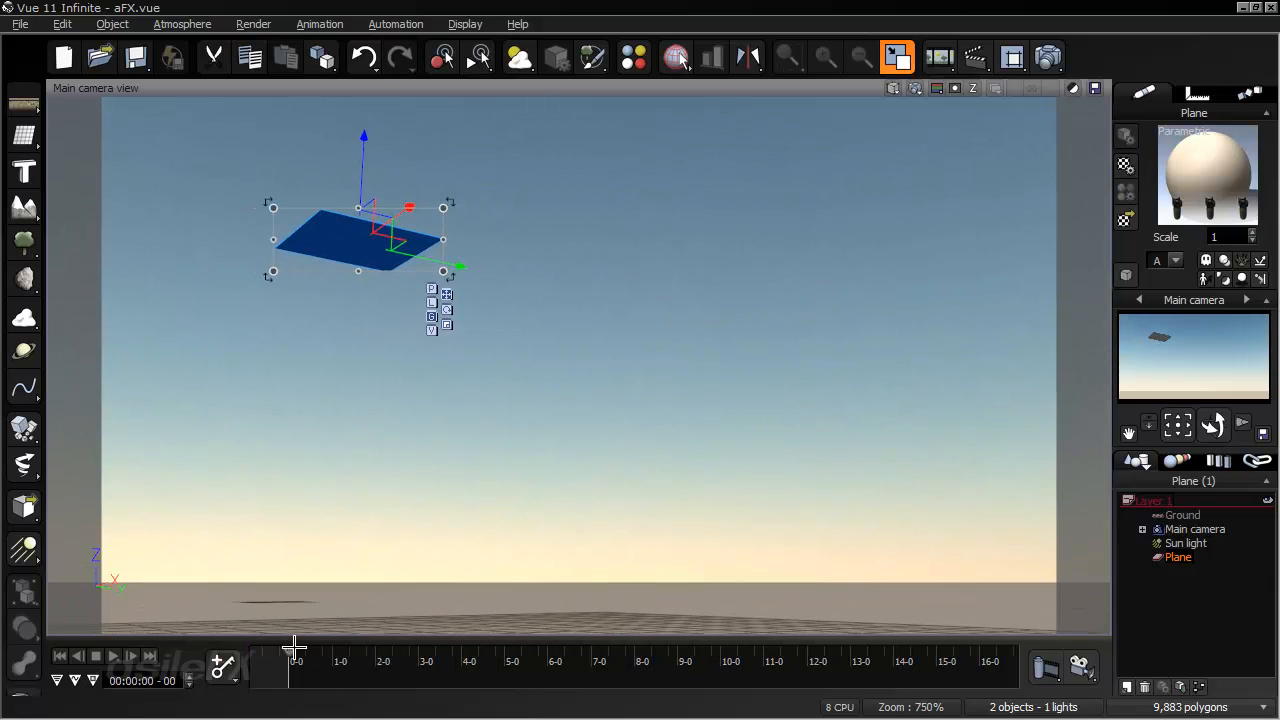
pyautogui.click(1249, 91)
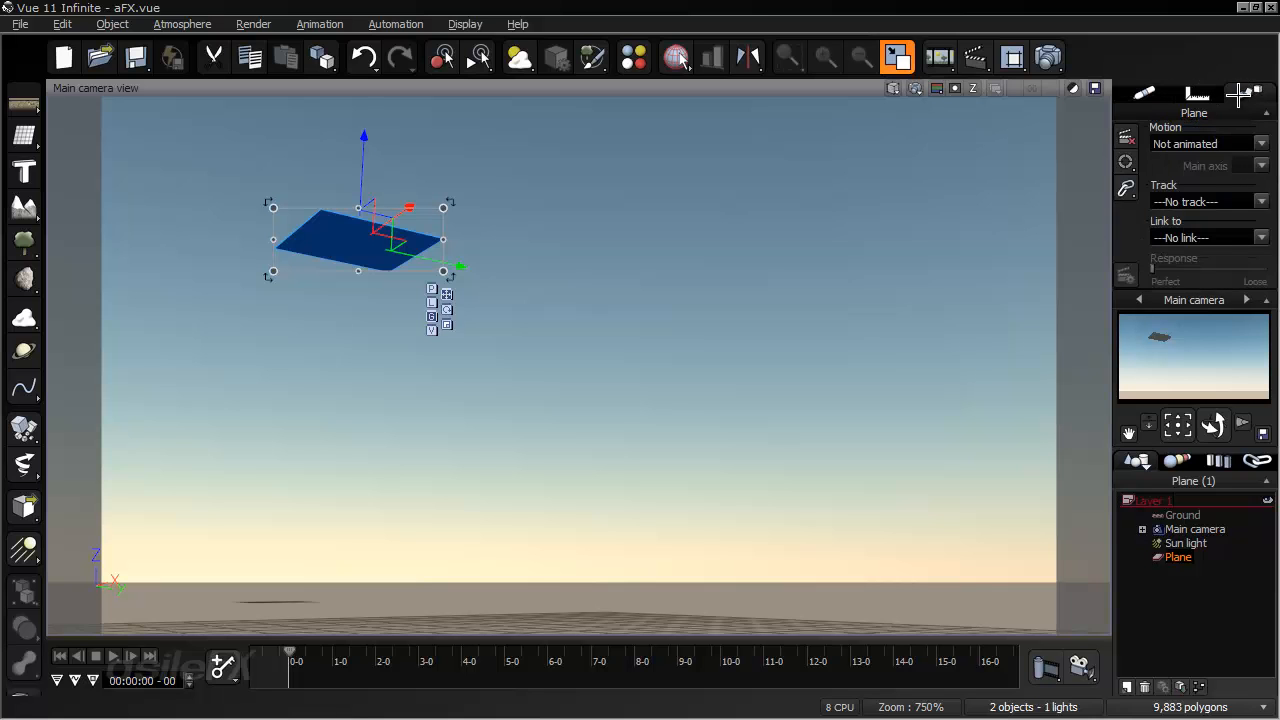
pyautogui.click(1240, 143)
pyautogui.click(1229, 171)
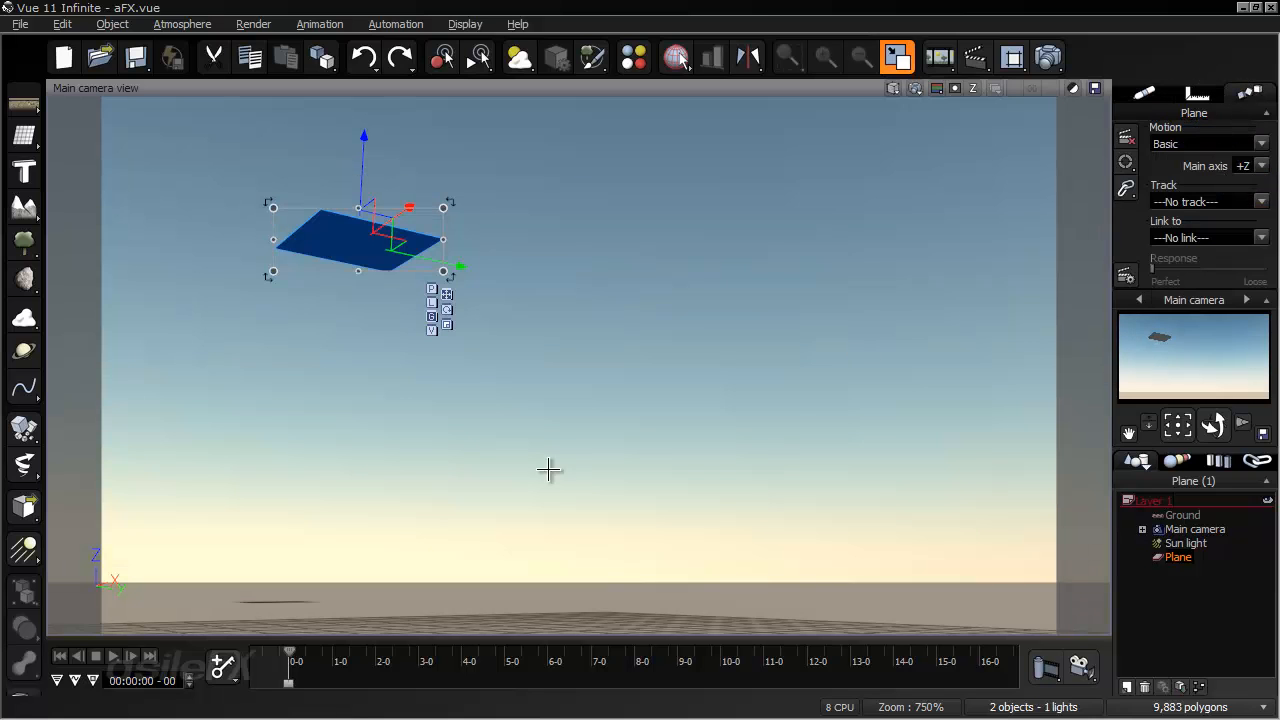
# - At 10 seconds, move the plane far along its X axis, add a position keyframe there, and return to the start
pyautogui.moveTo(316, 655); pyautogui.dragTo(720, 650)
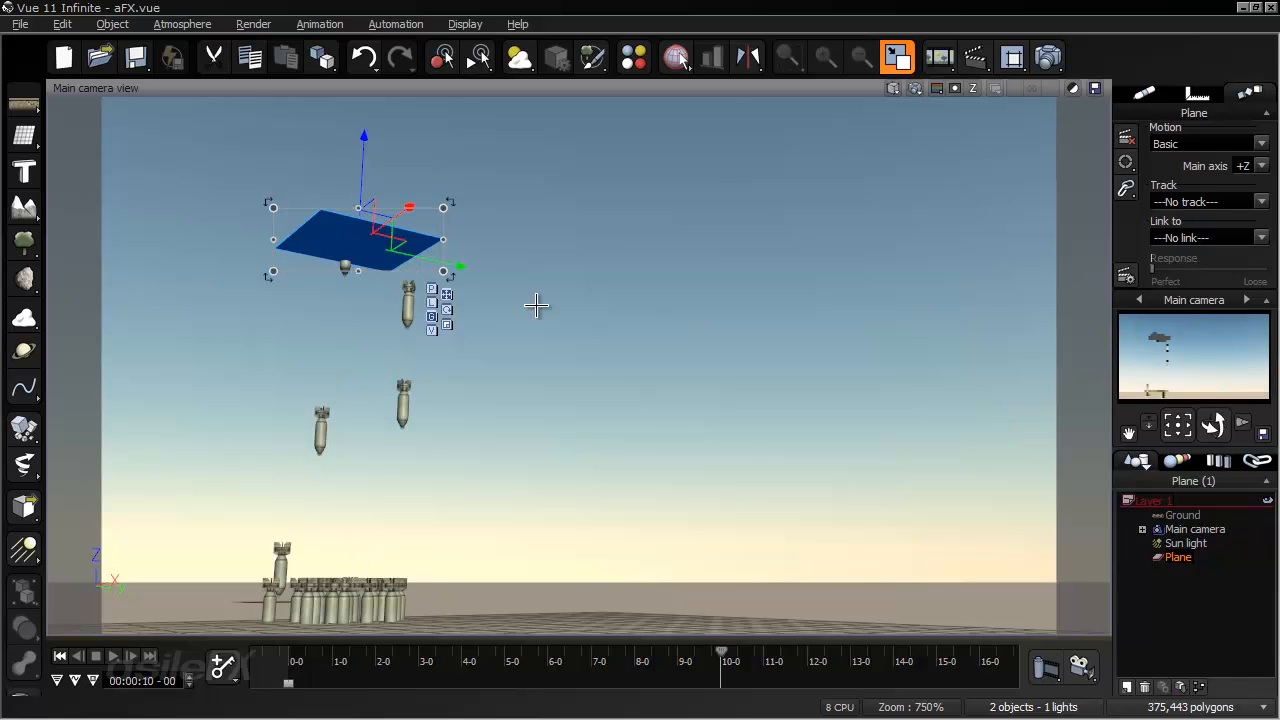
pyautogui.moveTo(400, 217); pyautogui.dragTo(640, 45)
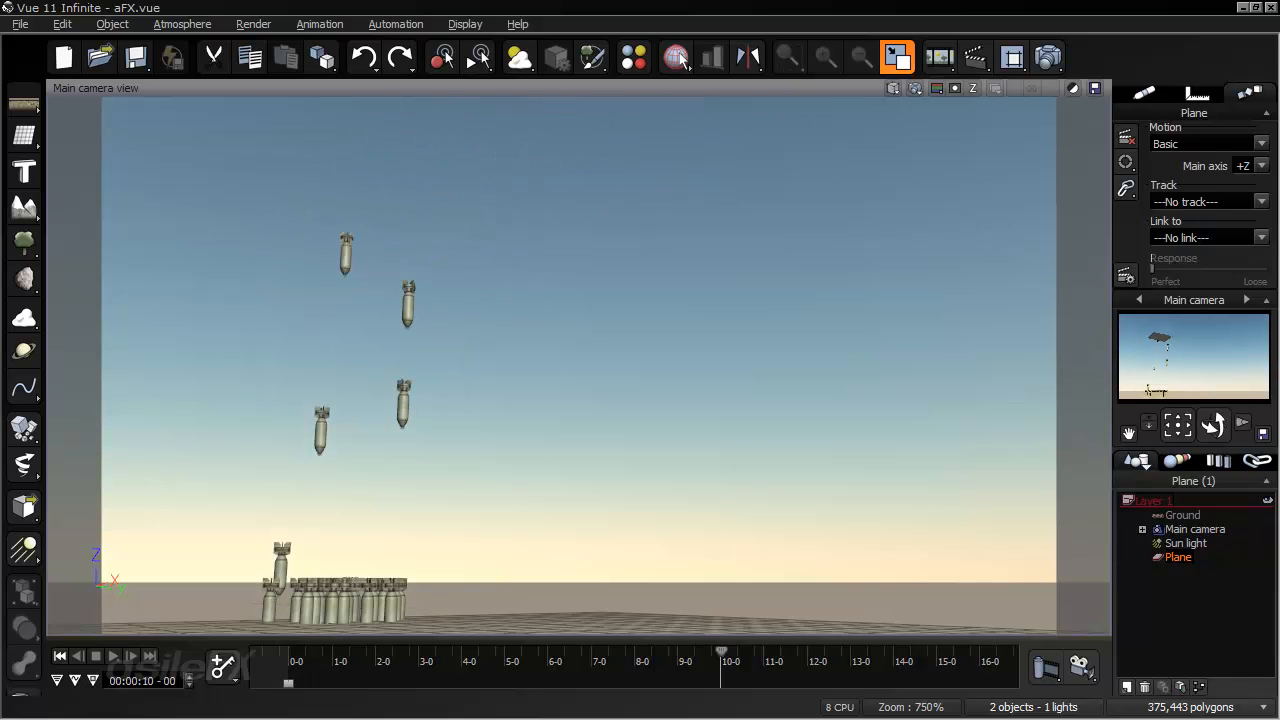
pyautogui.click(223, 664)
pyautogui.click(277, 578)
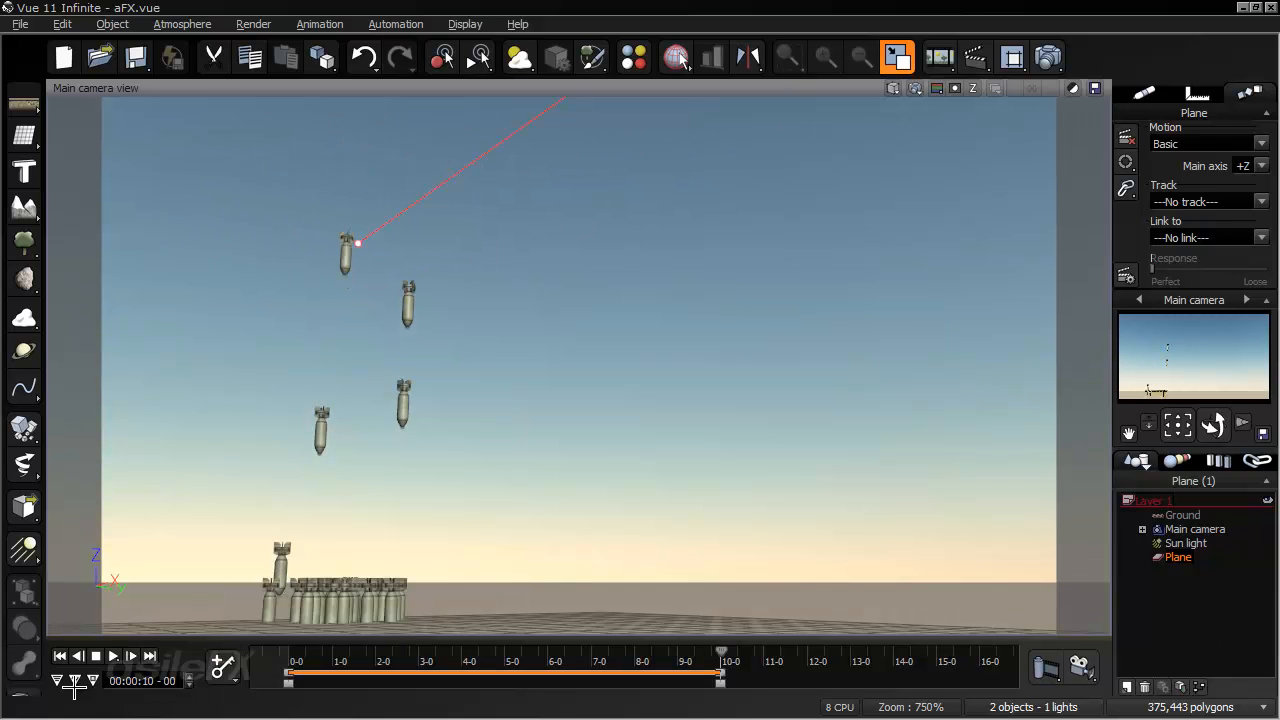
pyautogui.click(64, 656)
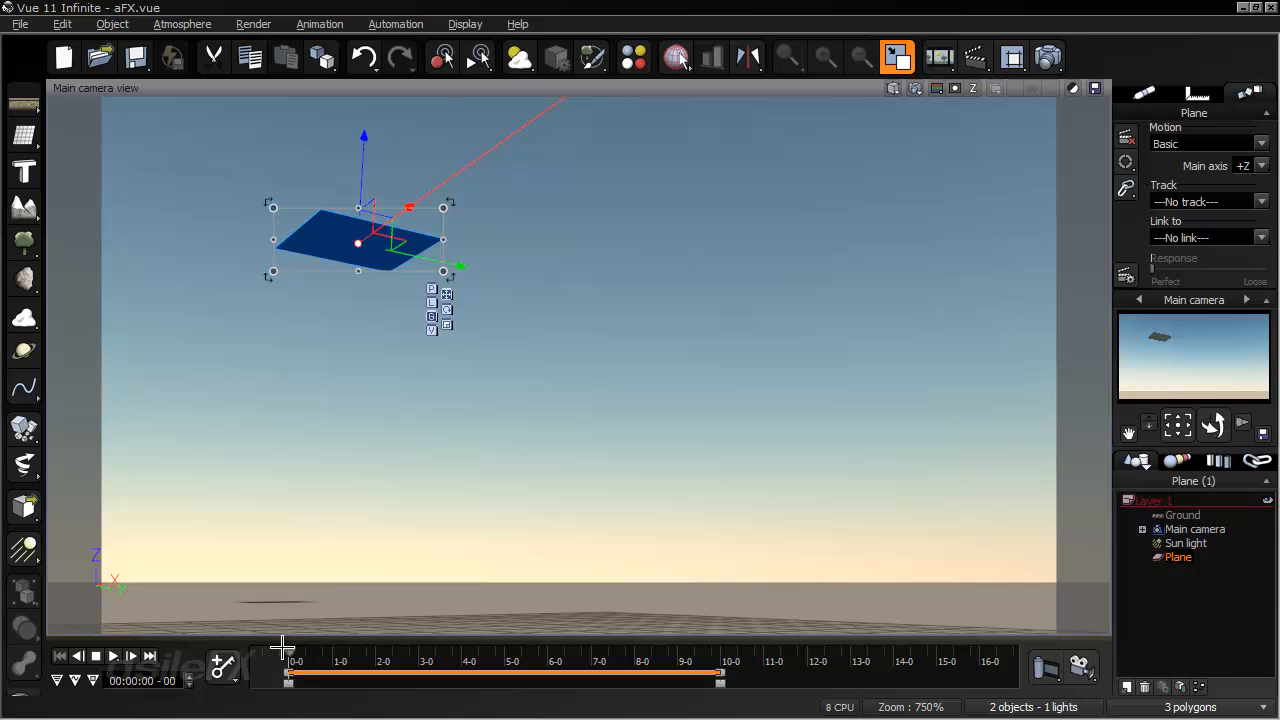
# - Scrub through the plane's flight to about 9 seconds, reframing the main camera to examine how bombs drop along the path, and return to the start
pyautogui.moveTo(285, 651); pyautogui.dragTo(680, 515)
pyautogui.moveTo(694, 497); pyautogui.dragTo(714, 437, button='right')
pyautogui.hotkey('ctrl', 'z')
pyautogui.hotkey('ctrl', 'z')
pyautogui.hotkey('ctrl', 'z')
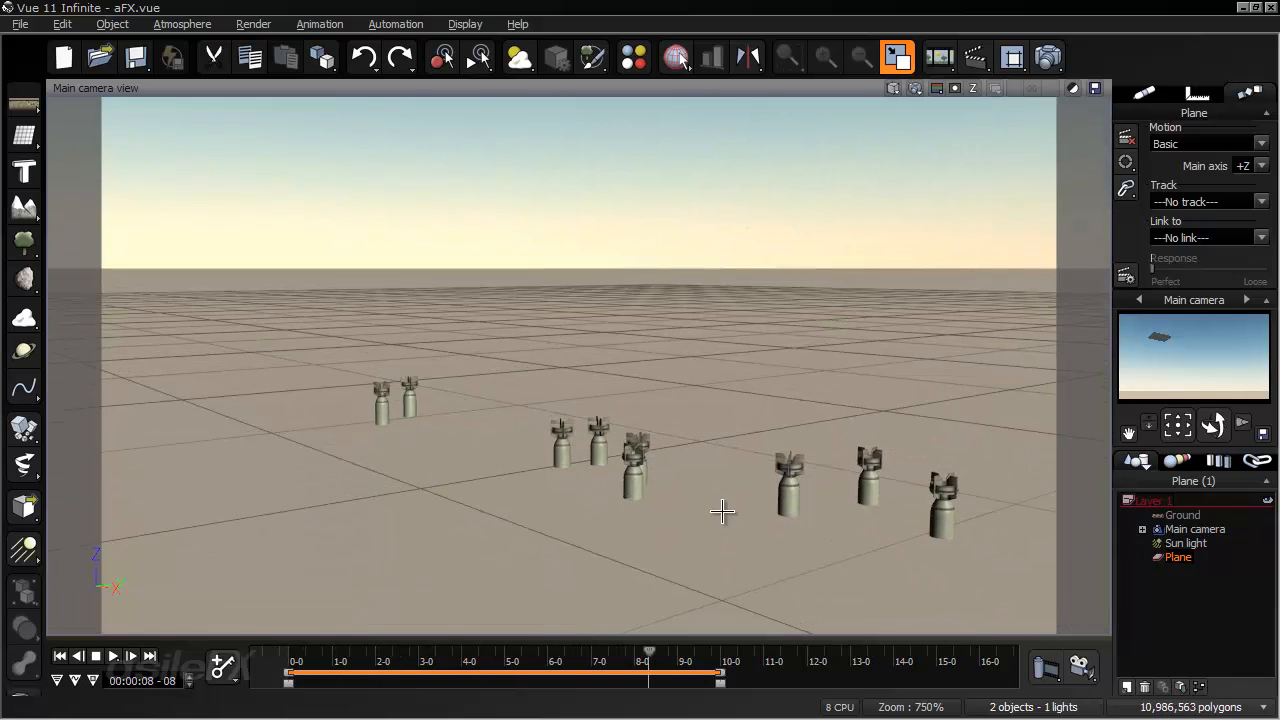
pyautogui.hotkey('ctrl', 'y')
pyautogui.hotkey('ctrl', 'y')
pyautogui.hotkey('ctrl', 'y')
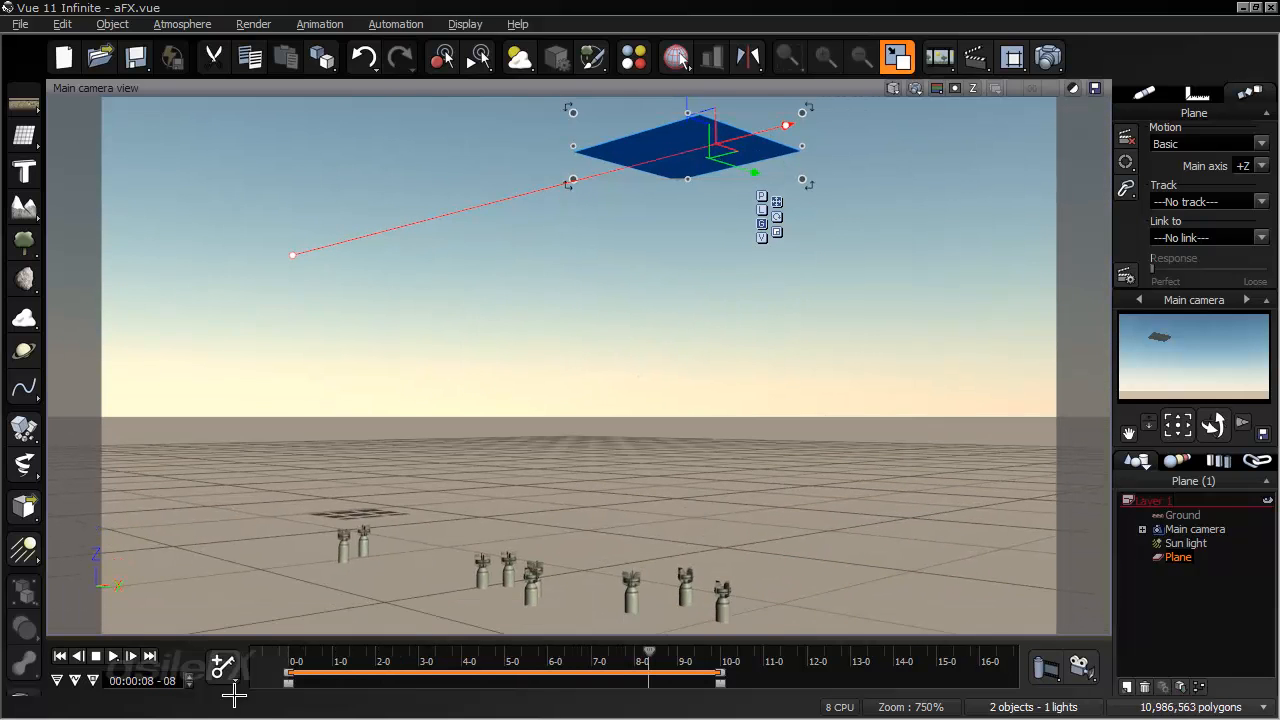
pyautogui.click(77, 657)
pyautogui.moveTo(292, 655); pyautogui.dragTo(694, 617)
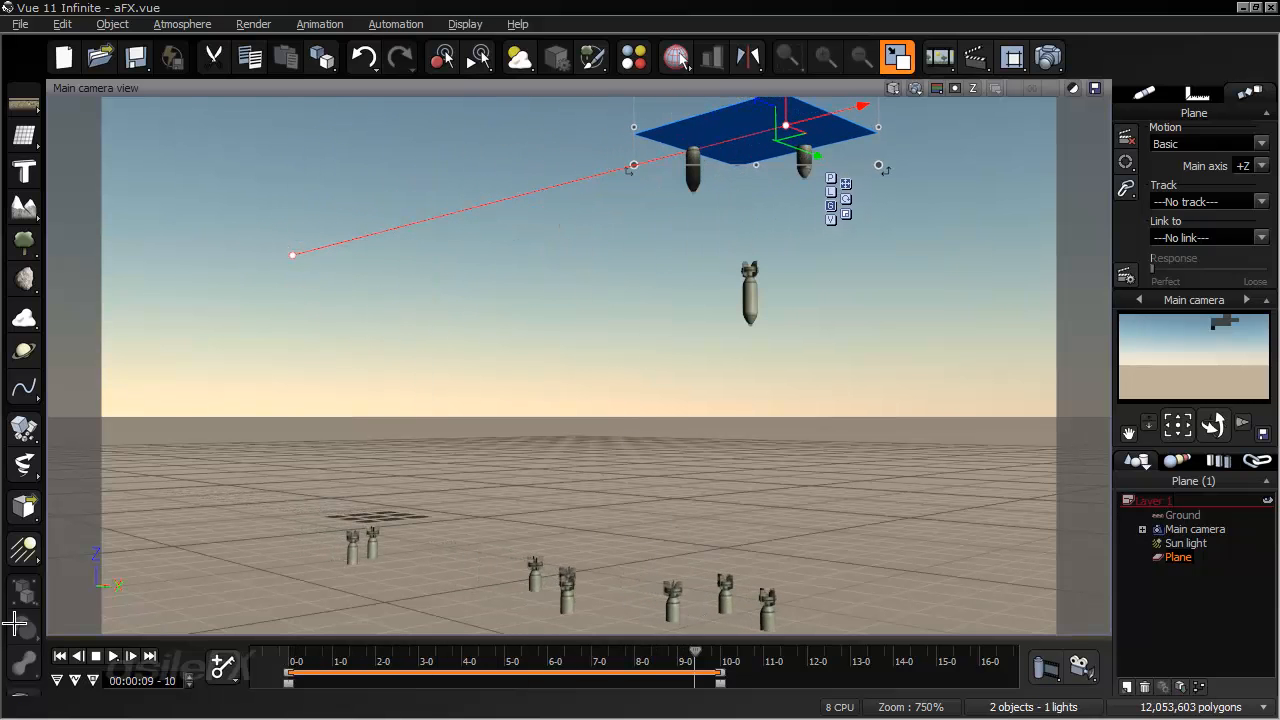
pyautogui.click(57, 656)
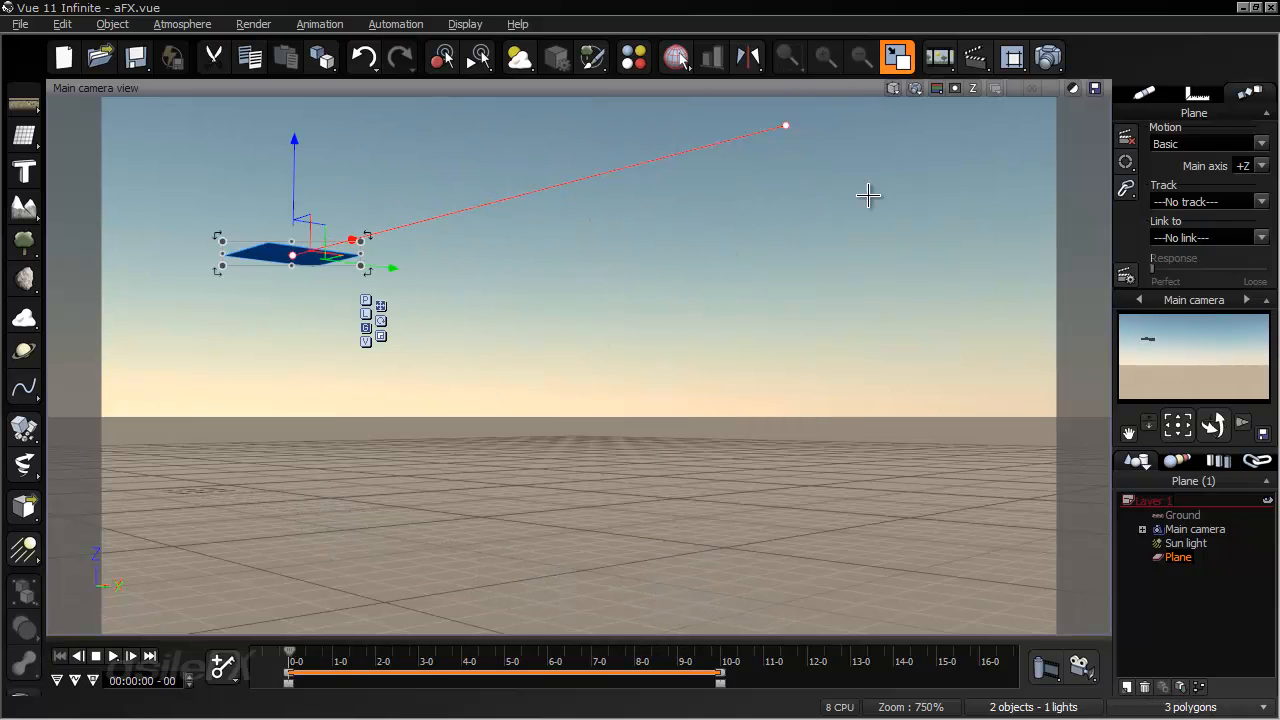
# - Recompute the plane's EcoSystem population in its material, accept it, and check the falling bombs by scrubbing before returning to the start
pyautogui.click(1156, 97)
pyautogui.rightClick(1194, 159)
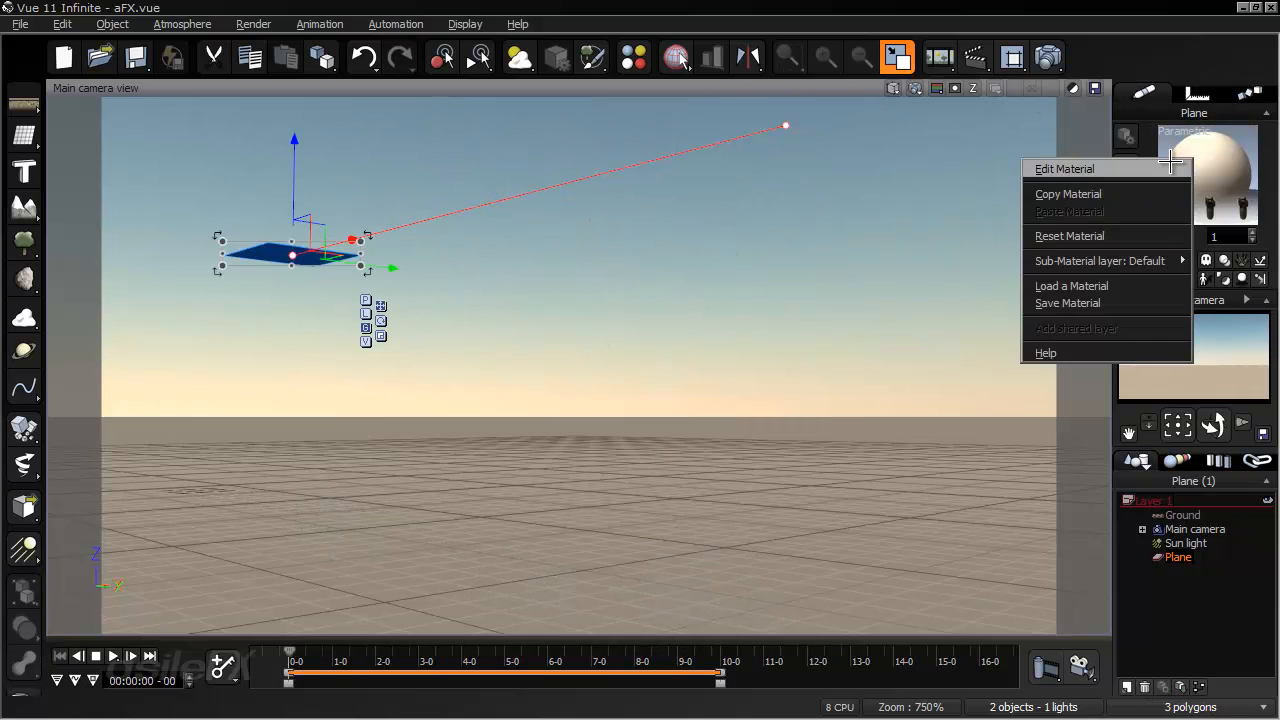
pyautogui.click(1174, 168)
pyautogui.click(262, 268)
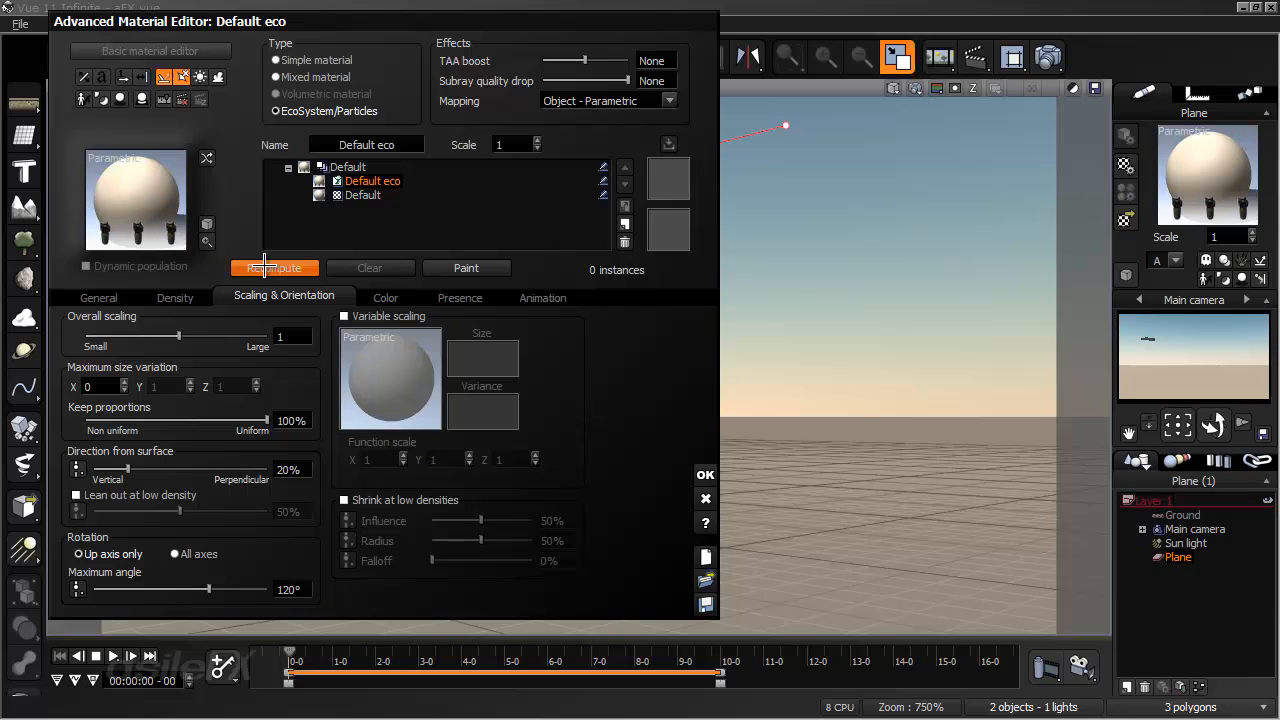
pyautogui.click(700, 471)
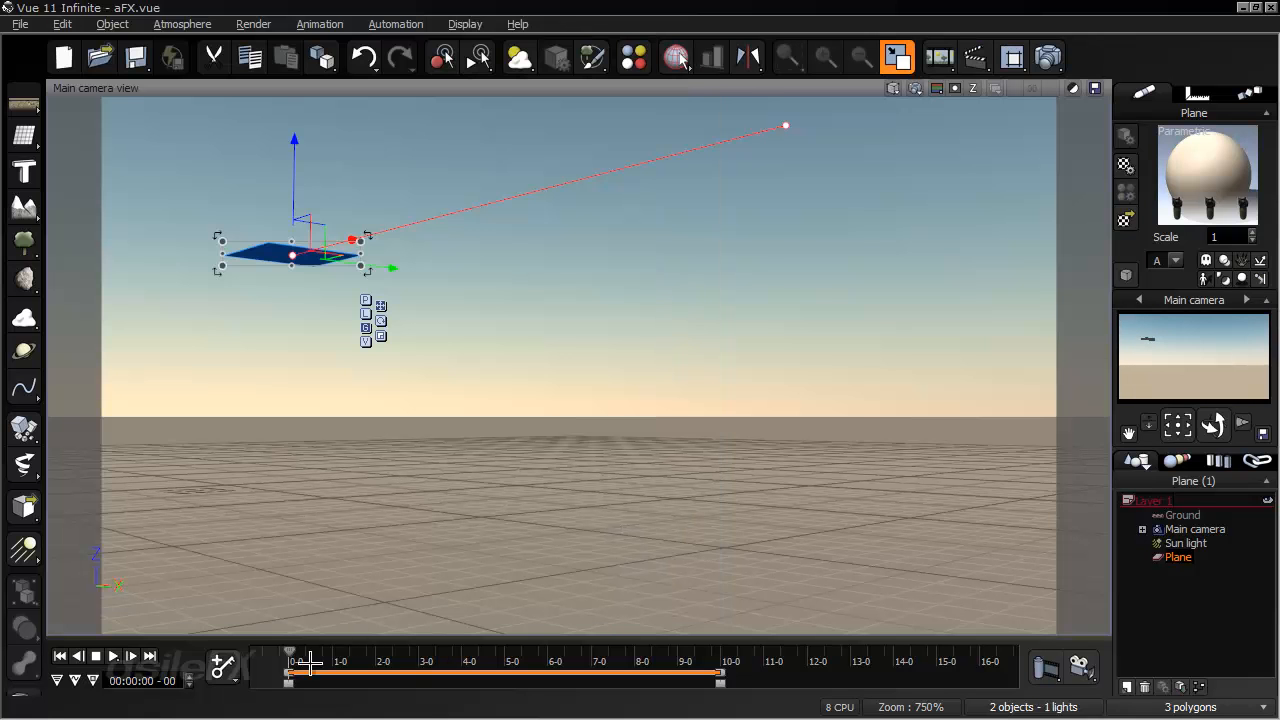
pyautogui.moveTo(285, 648); pyautogui.dragTo(680, 636)
pyautogui.click(60, 656)
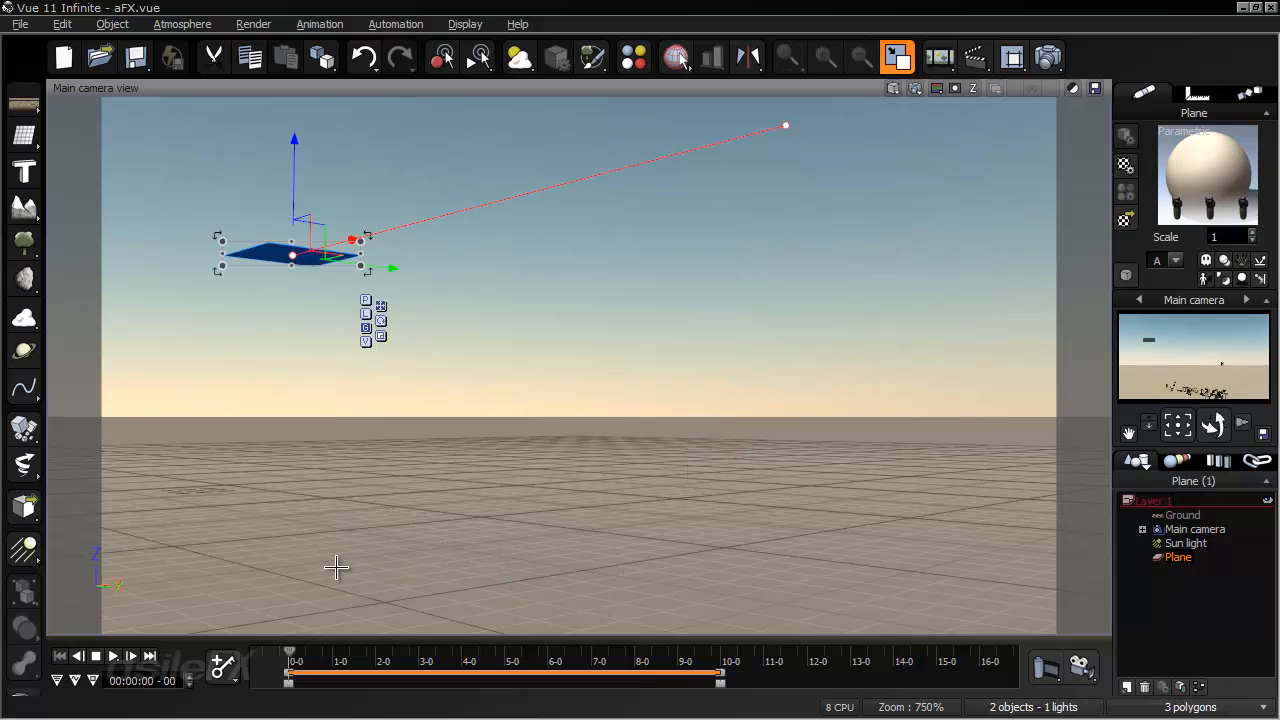
# - In the plane's material, open the Bomb_spinning particle characteristics and enable Die on collision
pyautogui.rightClick(1205, 158)
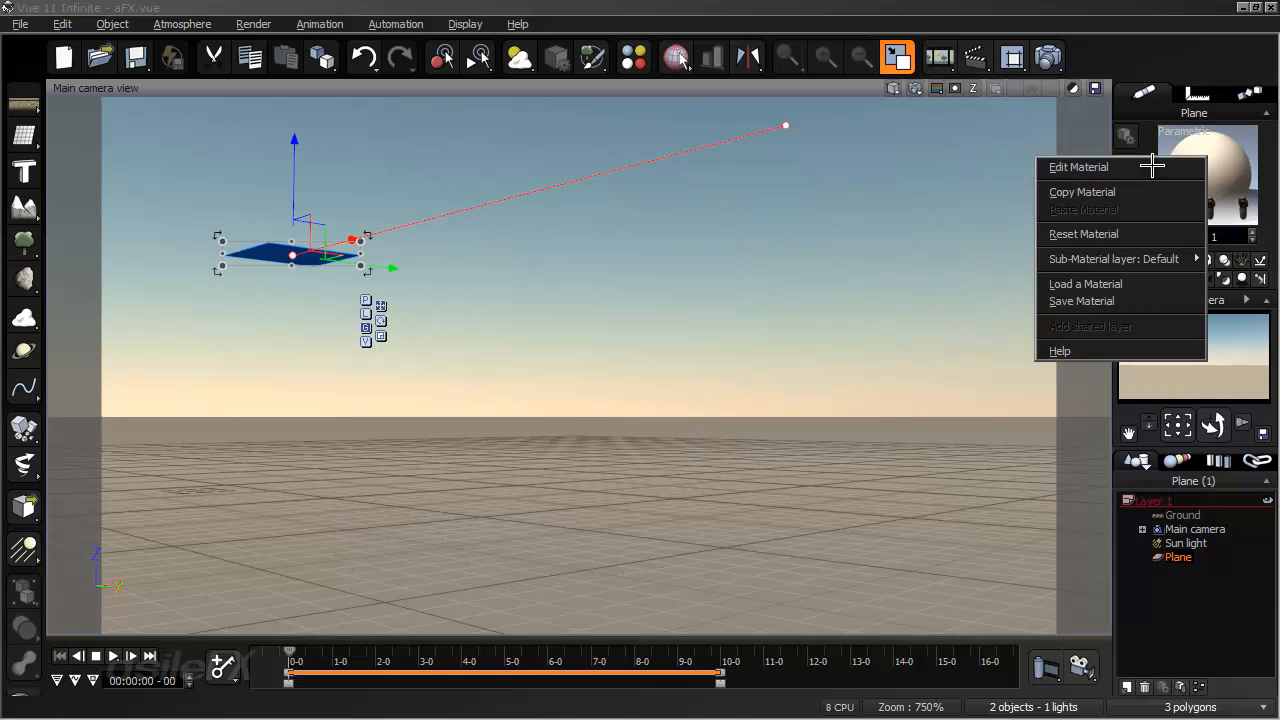
pyautogui.click(1150, 167)
pyautogui.click(100, 297)
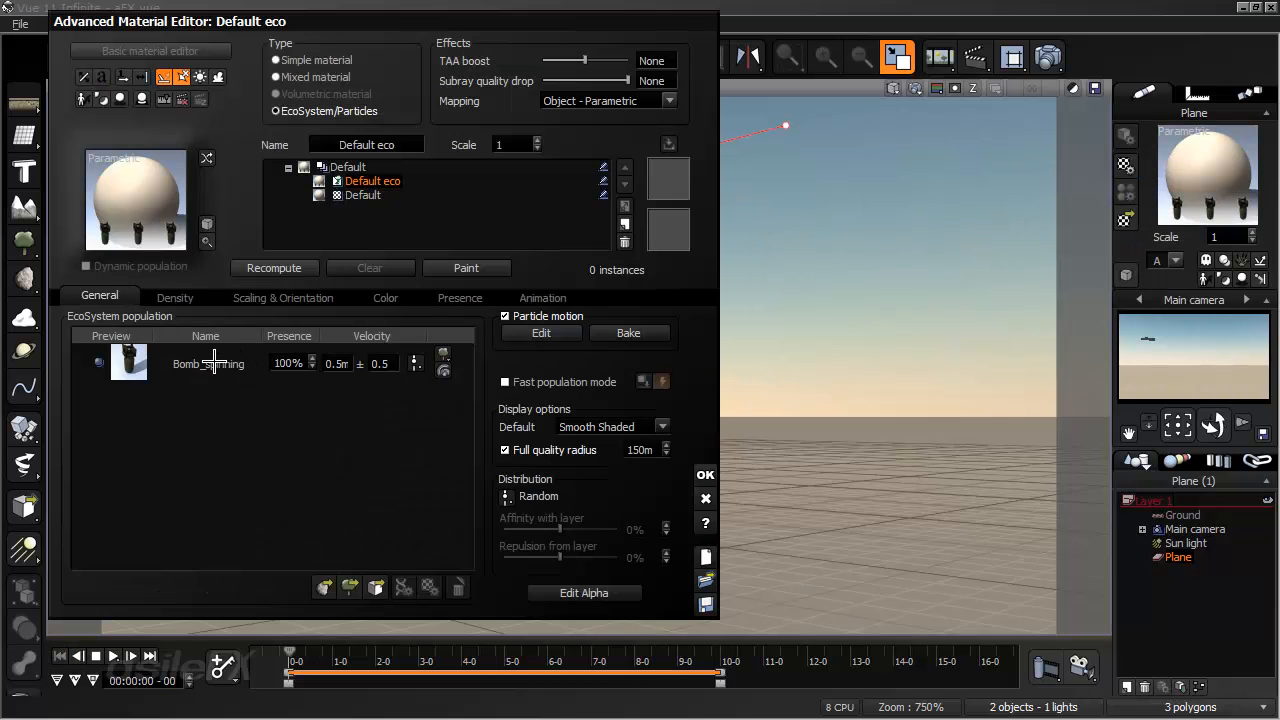
pyautogui.click(215, 363)
pyautogui.doubleClick(233, 353)
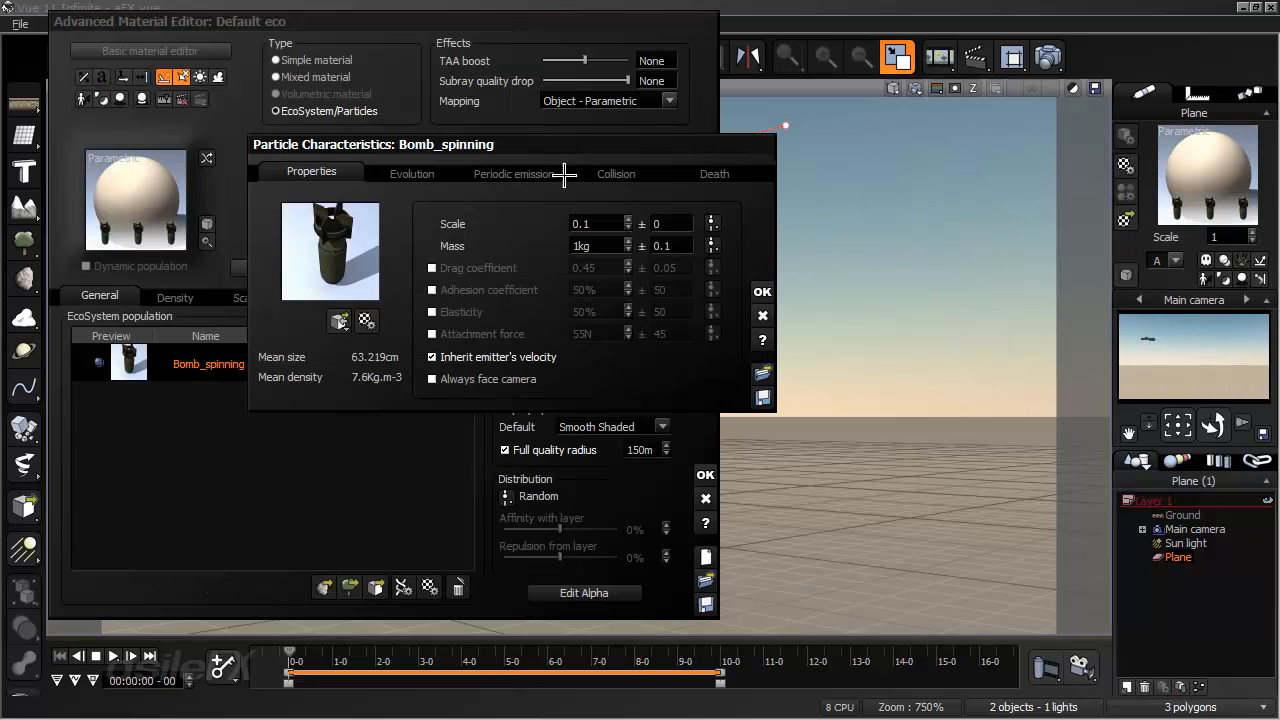
pyautogui.click(595, 172)
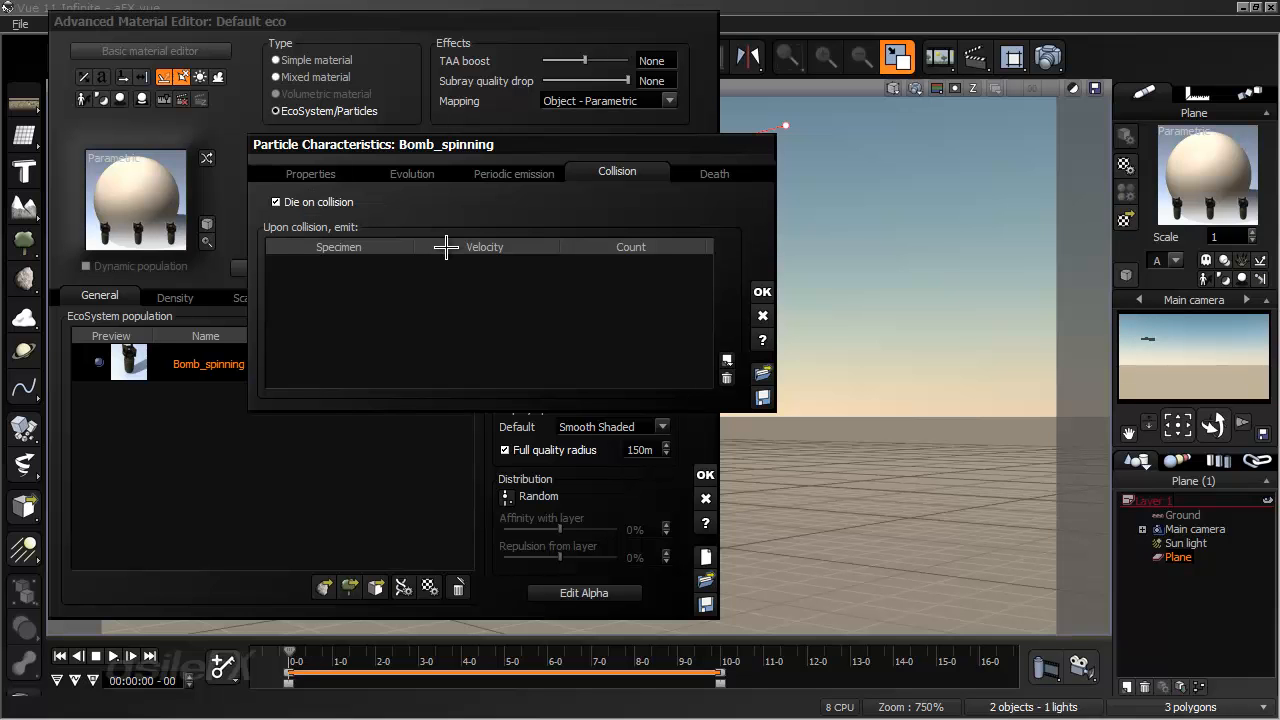
# - Load zExplosion2 from the Particles collection as the specimen Bomb_spinning emits upon collision, and accept the particle settings
pyautogui.click(728, 359)
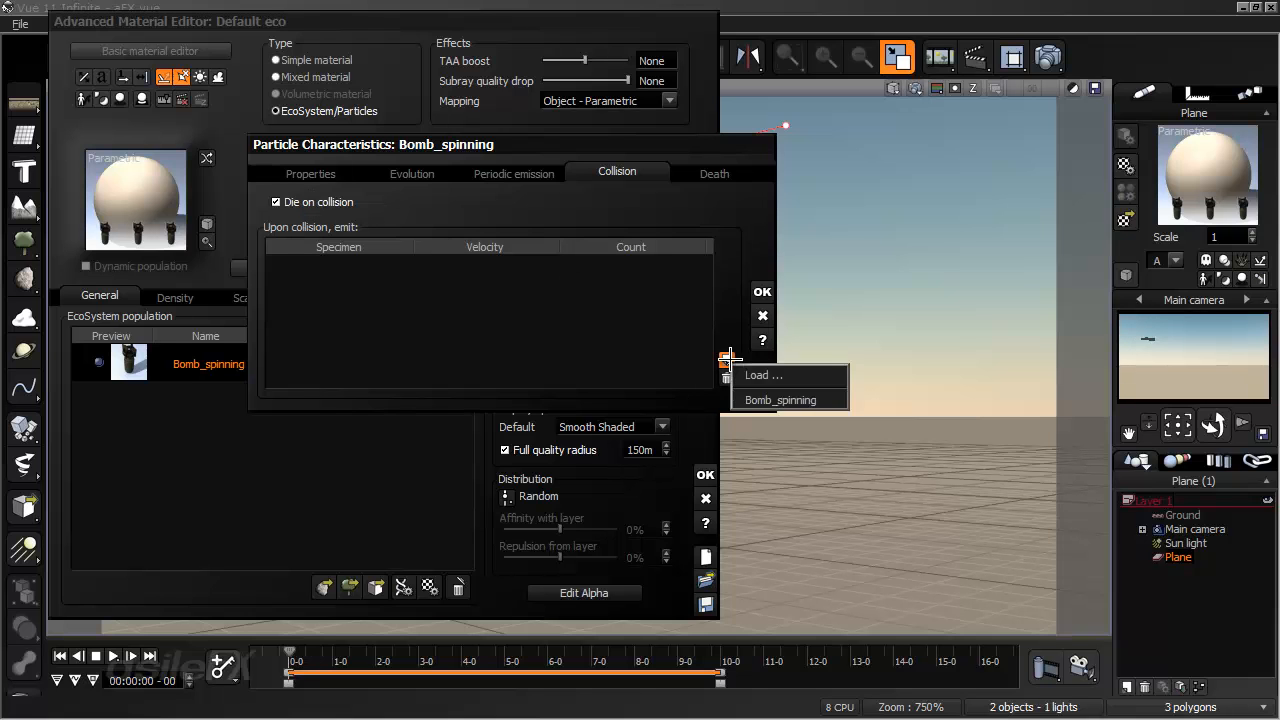
pyautogui.click(782, 375)
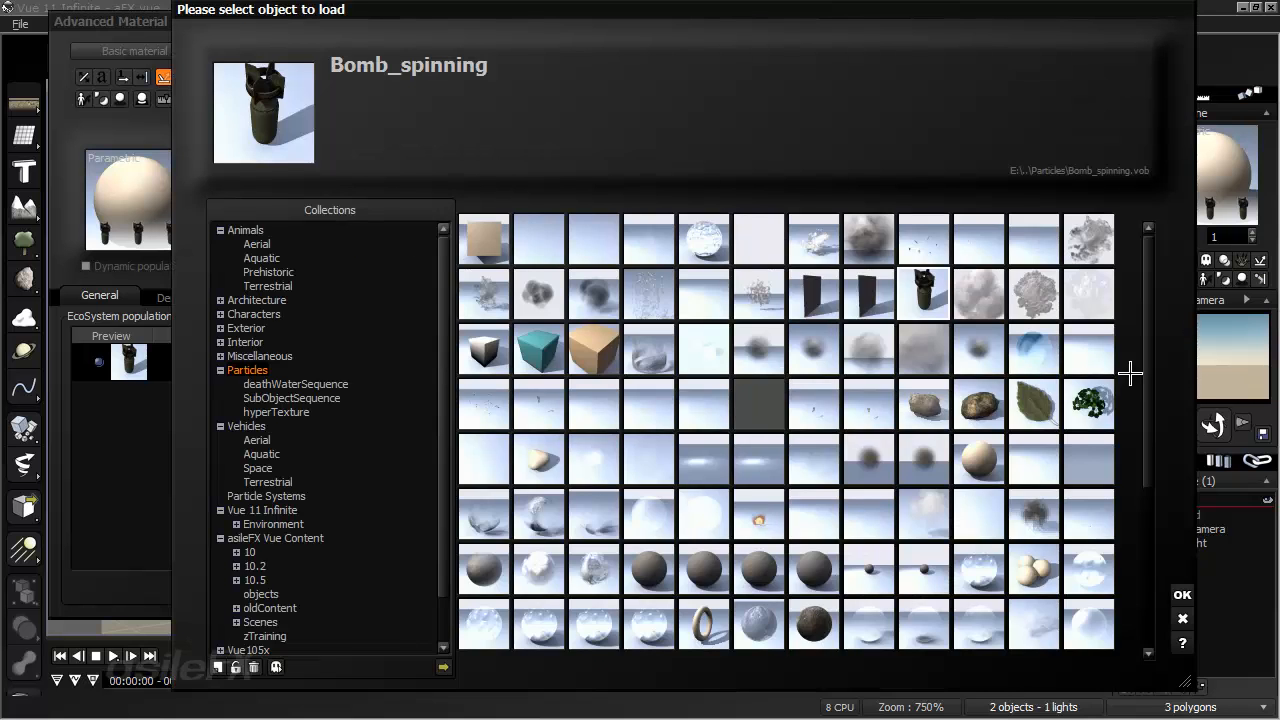
pyautogui.moveTo(1146, 371); pyautogui.dragTo(1149, 638)
pyautogui.click(649, 404)
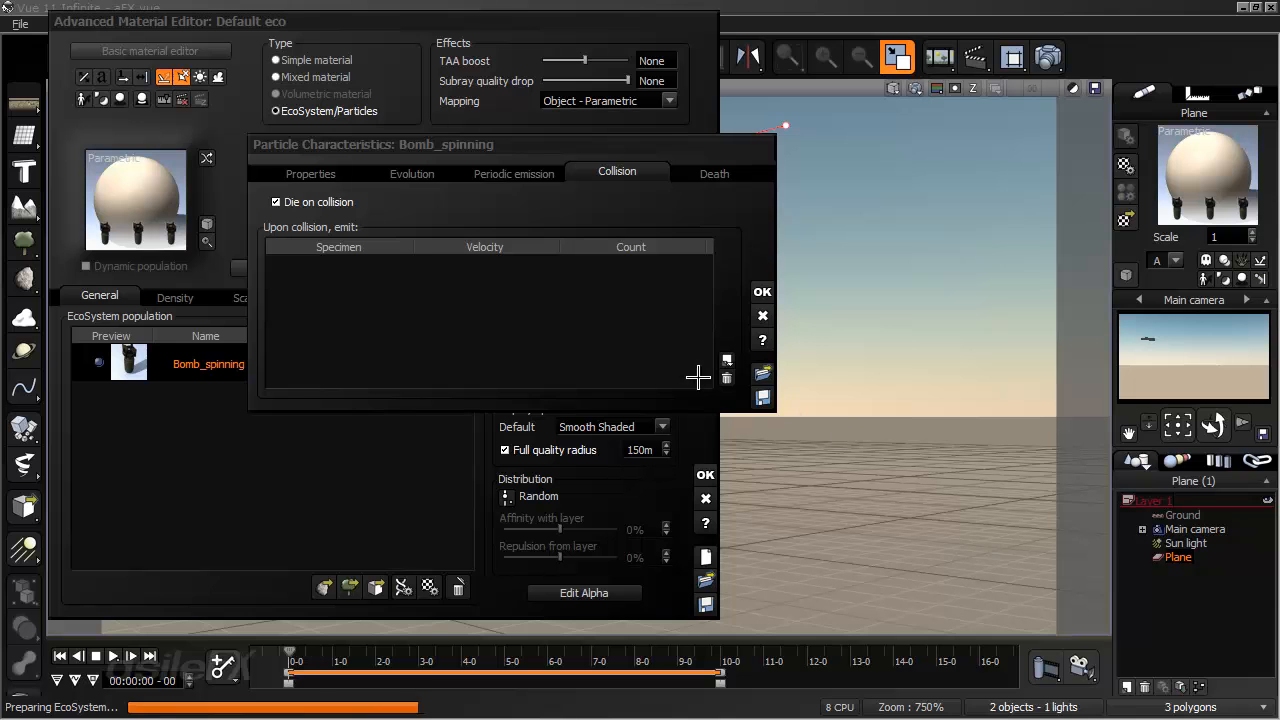
pyautogui.click(727, 361)
pyautogui.click(734, 379)
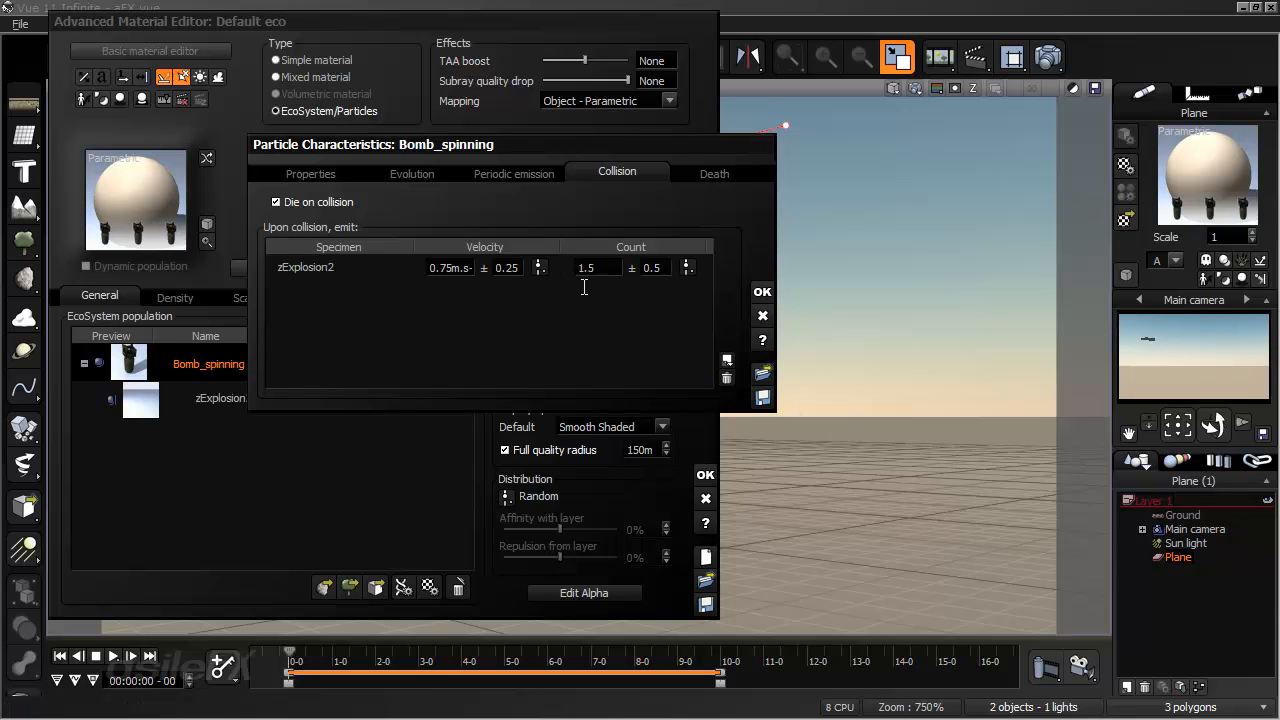
pyautogui.click(762, 291)
# - Make the zExplosion2 particle always face the camera, and accept both its characteristics and the material
pyautogui.click(192, 398)
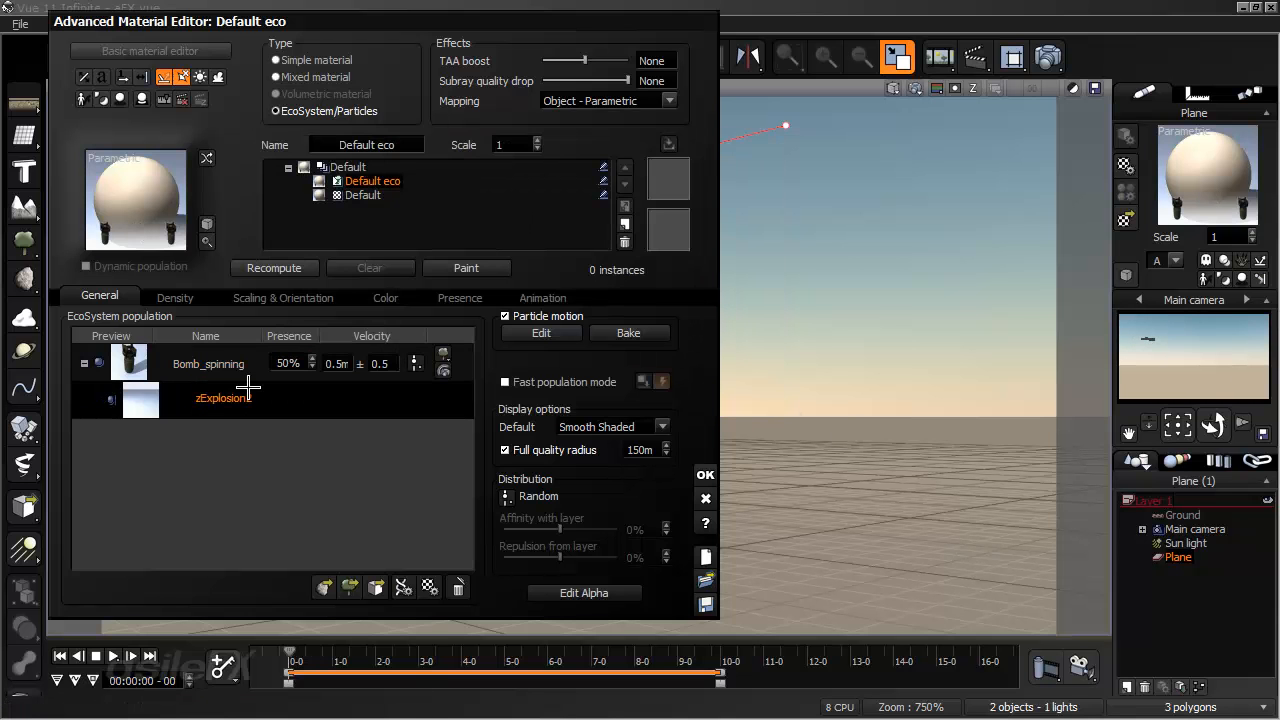
pyautogui.doubleClick(278, 400)
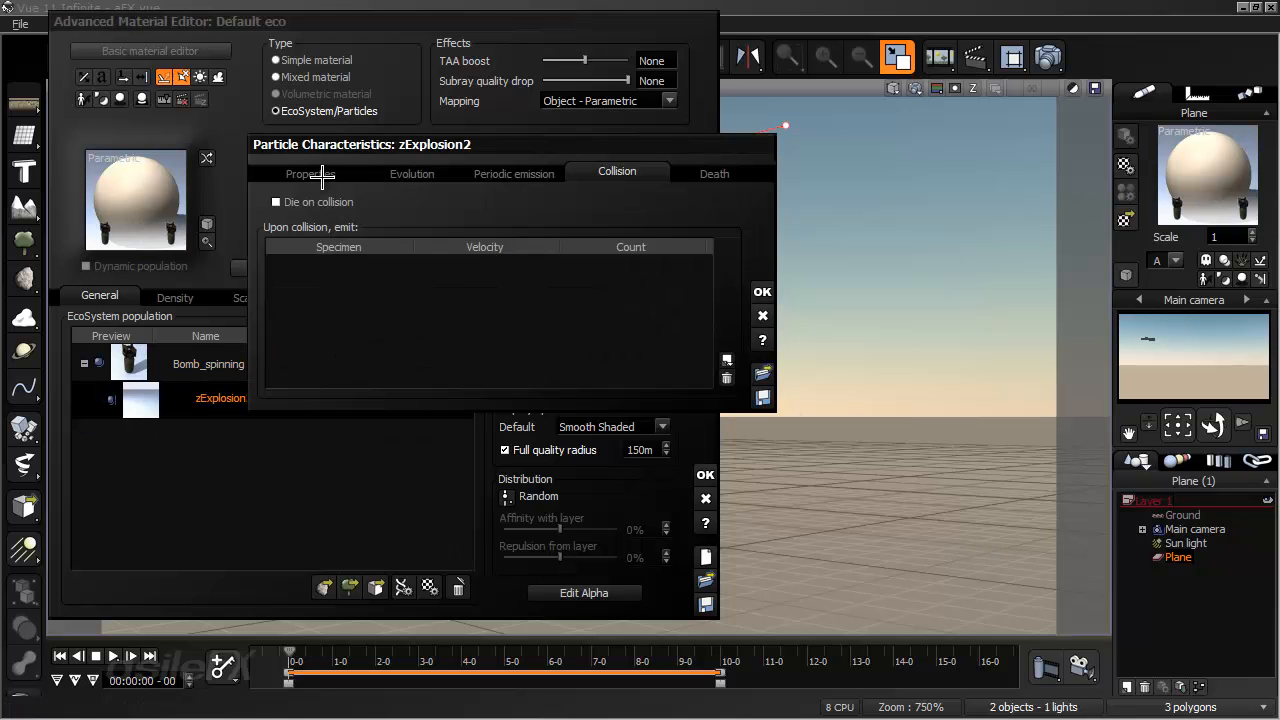
pyautogui.click(312, 172)
pyautogui.click(487, 378)
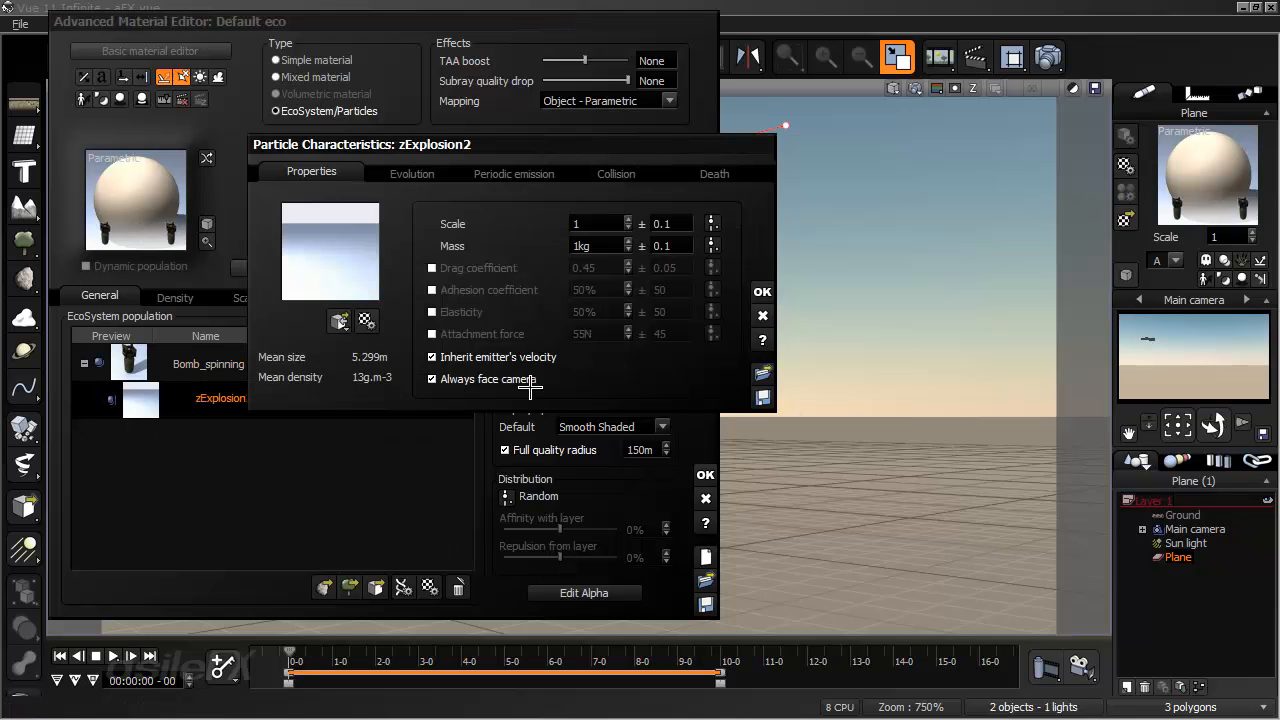
pyautogui.click(763, 290)
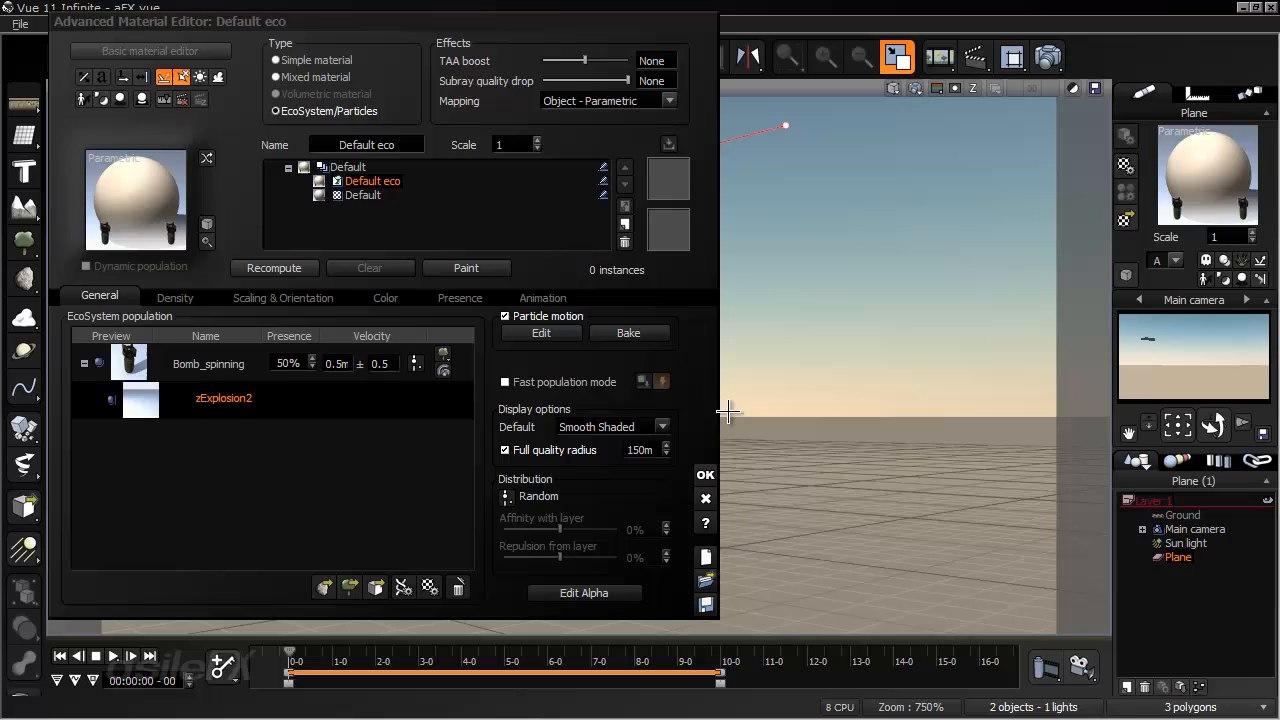
pyautogui.click(705, 475)
# - Reframe the main camera, advance to 7 seconds 18 frames, and render the view to check the bombs exploding on the ground
pyautogui.moveTo(632, 421); pyautogui.dragTo(642, 406, button='right')
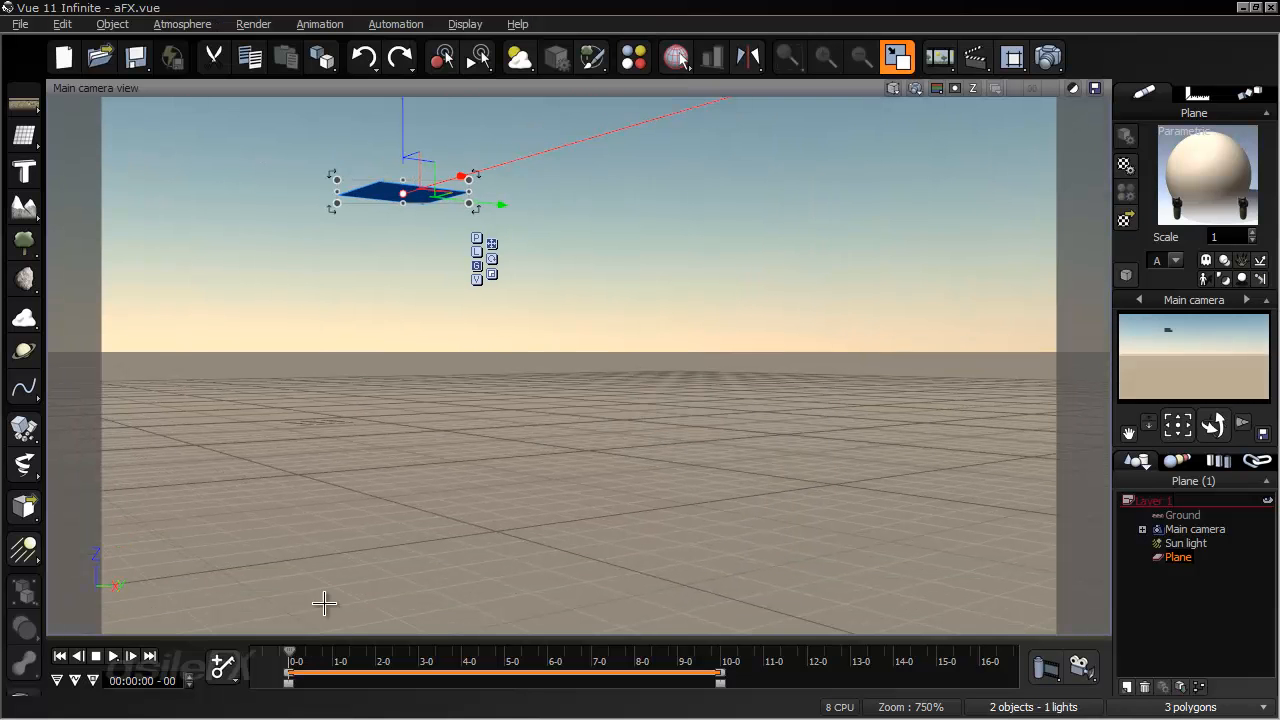
pyautogui.moveTo(290, 656); pyautogui.dragTo(497, 656)
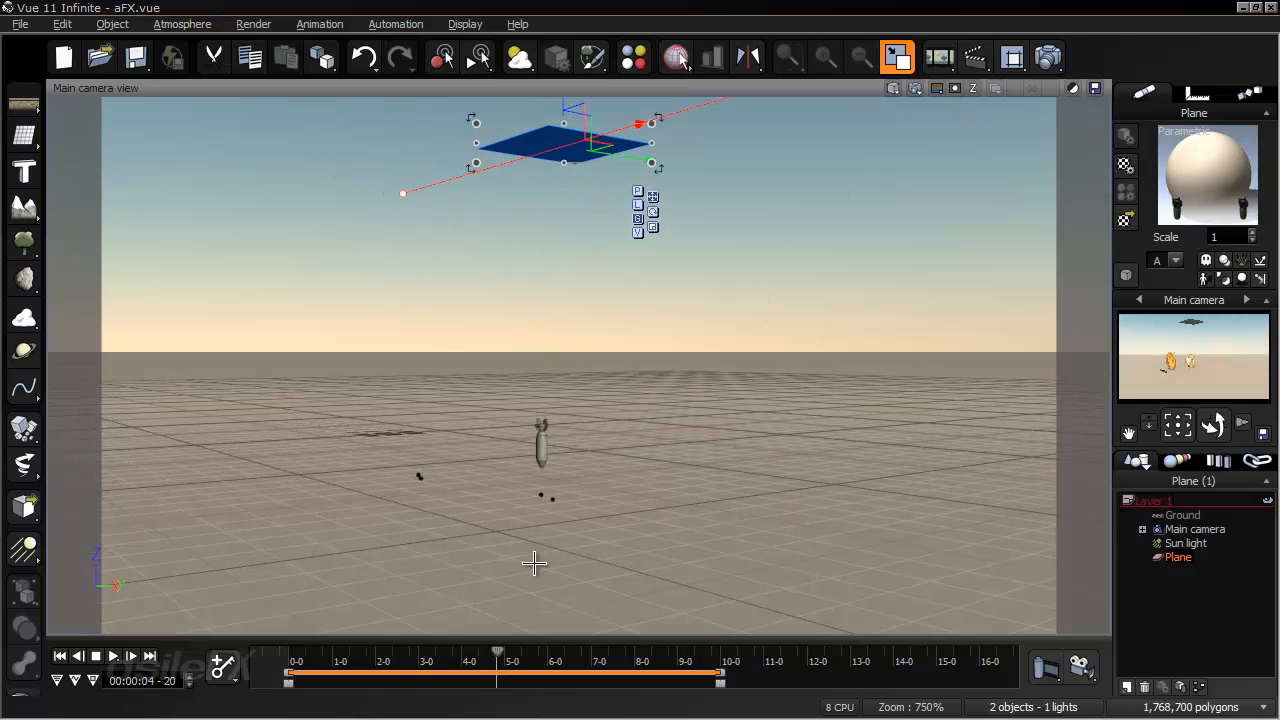
pyautogui.moveTo(502, 657); pyautogui.dragTo(623, 657)
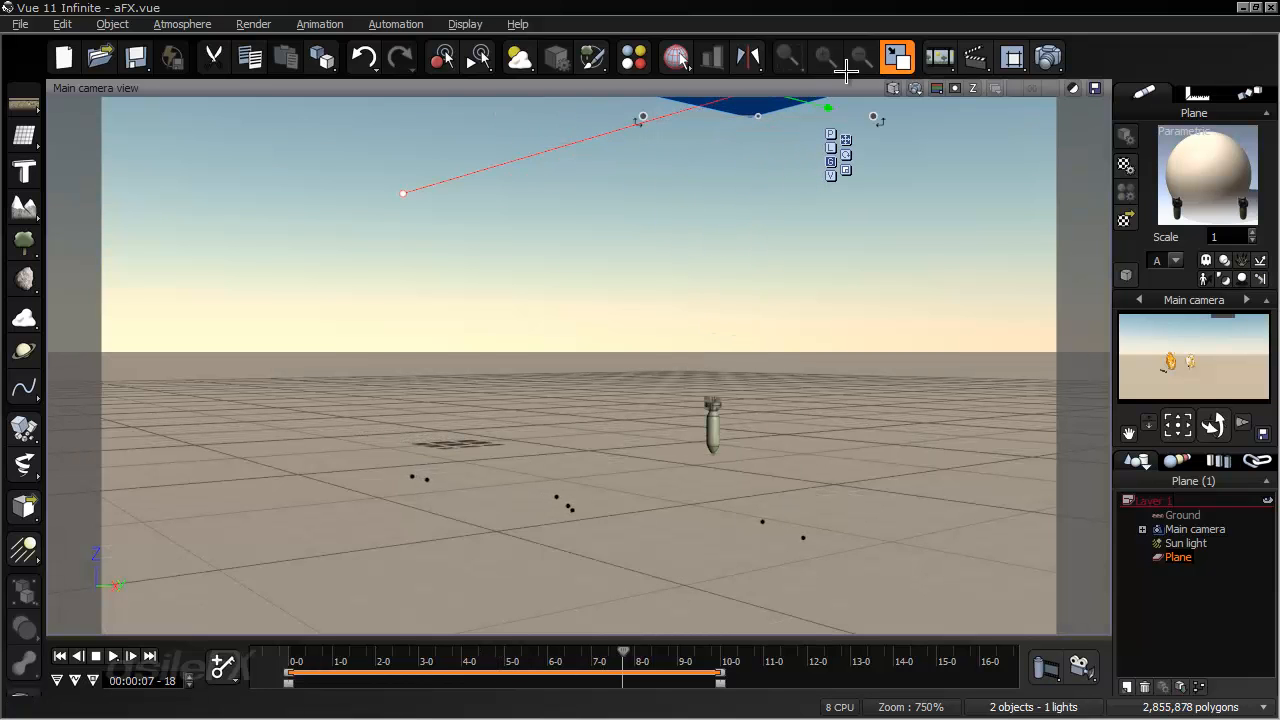
pyautogui.click(914, 88)
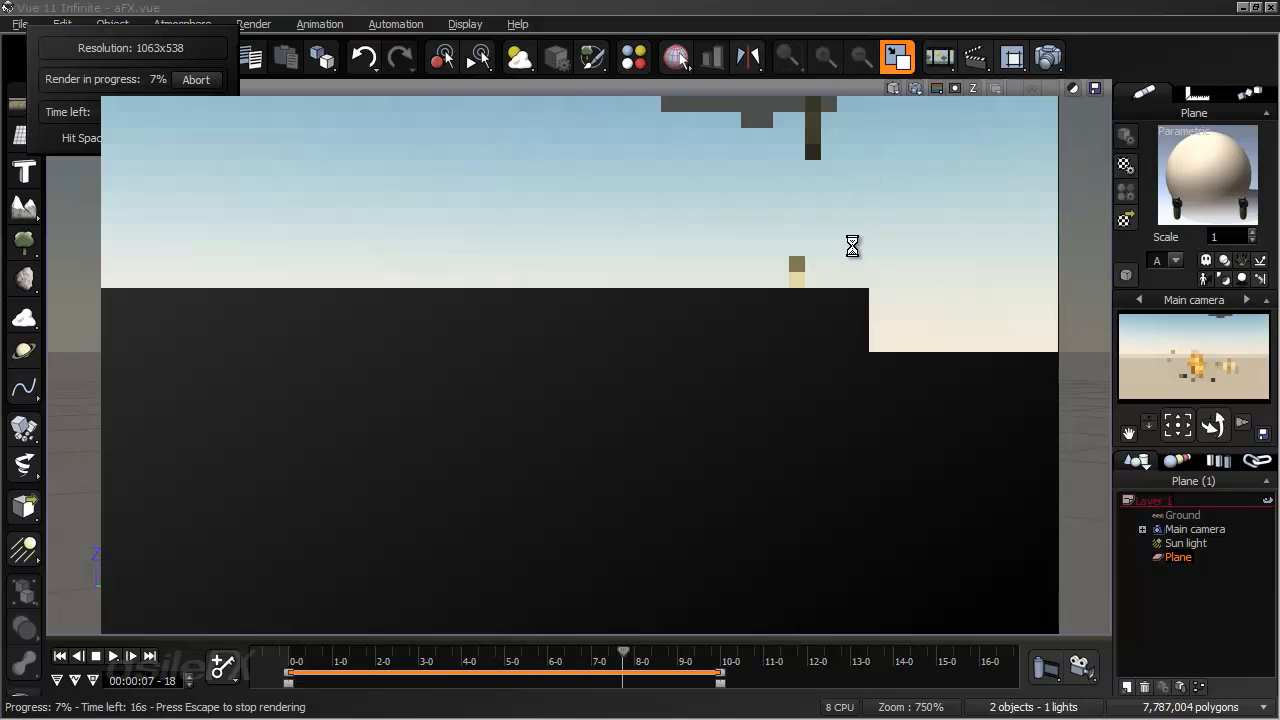
pyautogui.press('Escape')
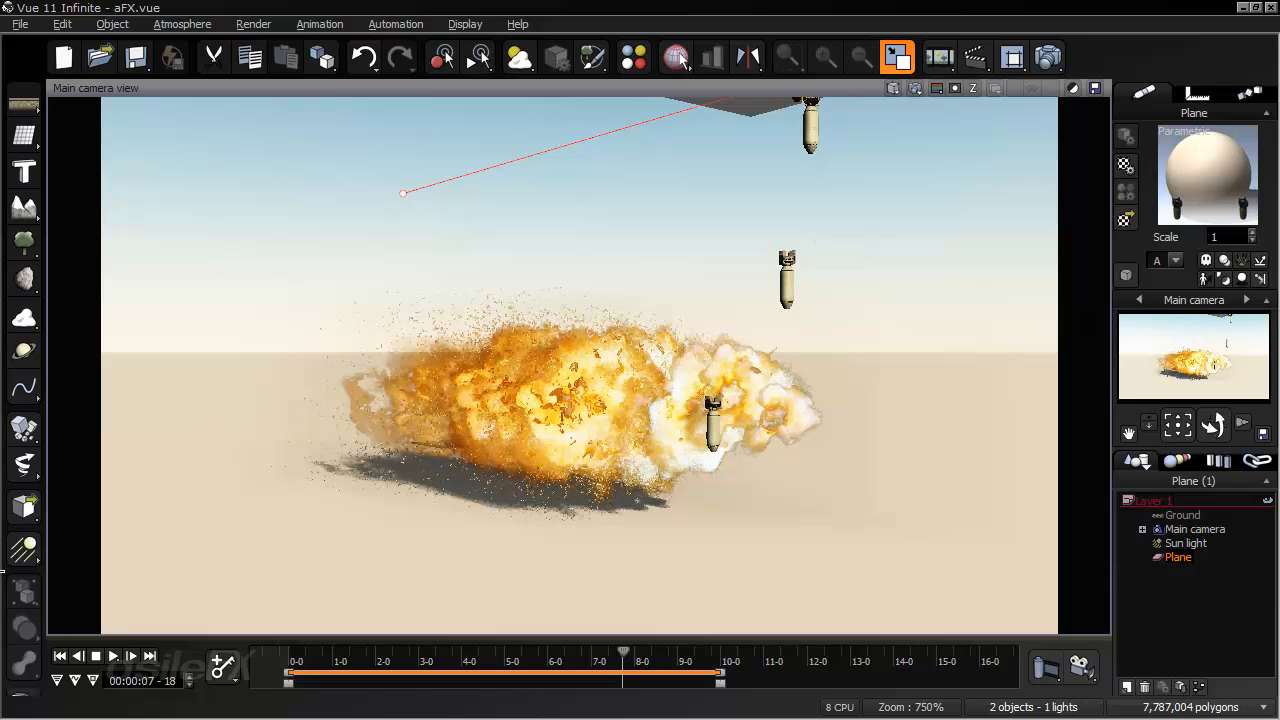
# - Return to the start, reopen the plane's material, and bring up Bomb_spinning's collision settings
pyautogui.click(60, 656)
pyautogui.rightClick(1196, 174)
pyautogui.click(1143, 172)
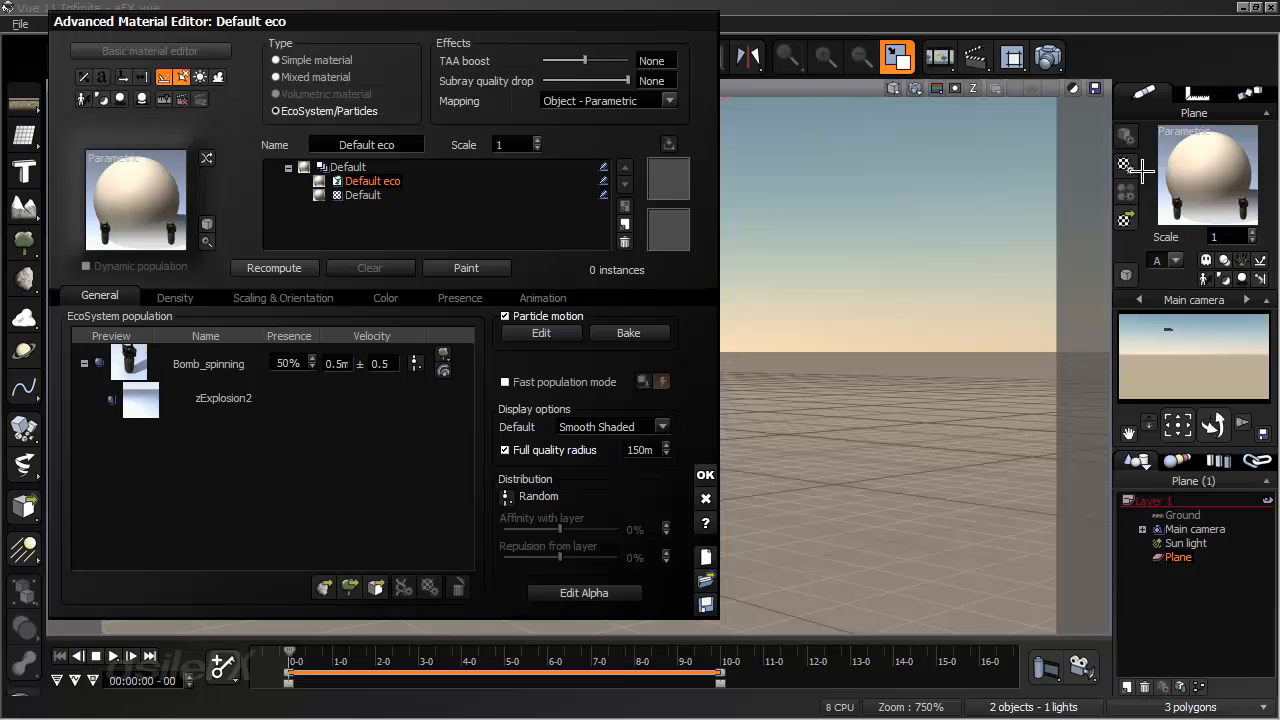
pyautogui.doubleClick(202, 363)
pyautogui.click(507, 178)
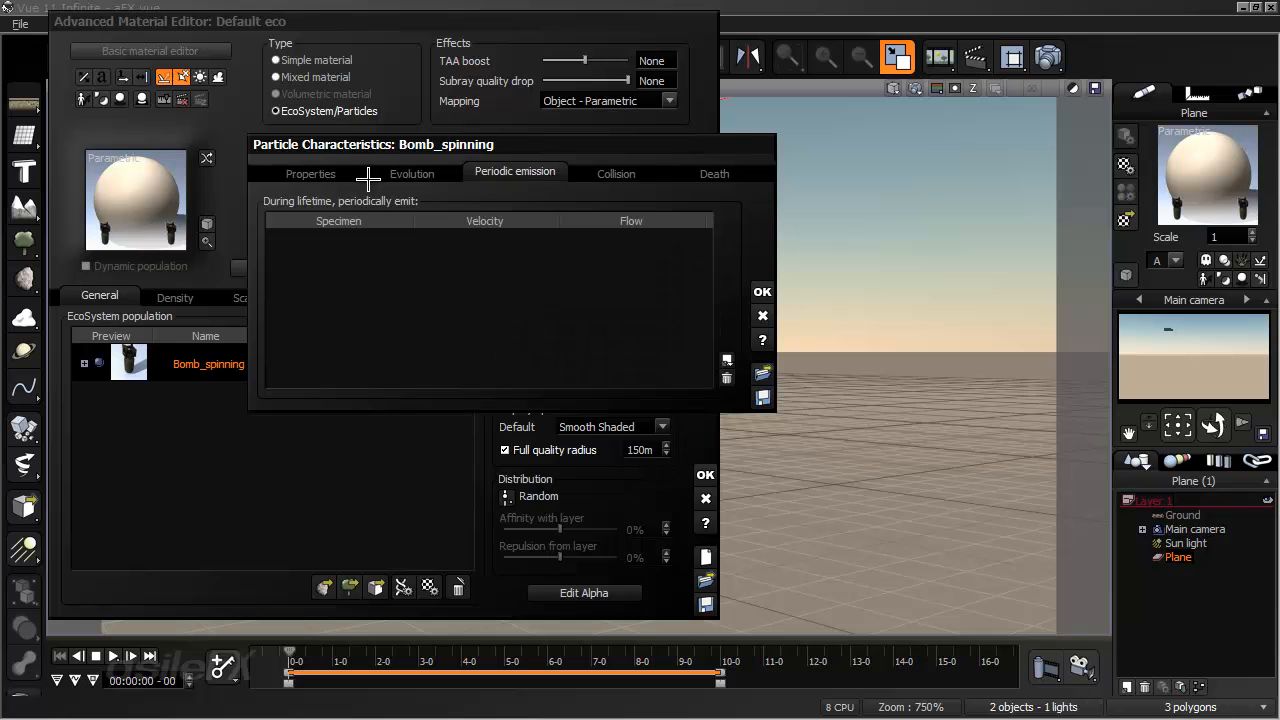
pyautogui.click(385, 175)
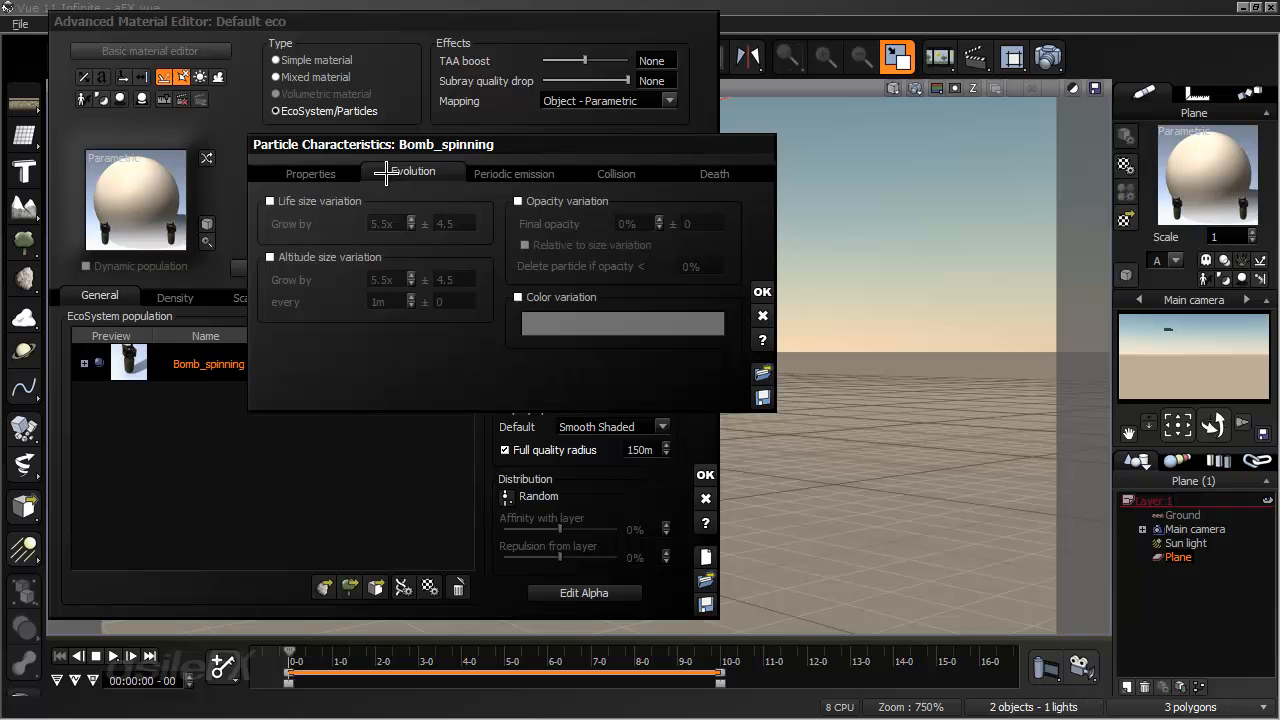
pyautogui.click(614, 176)
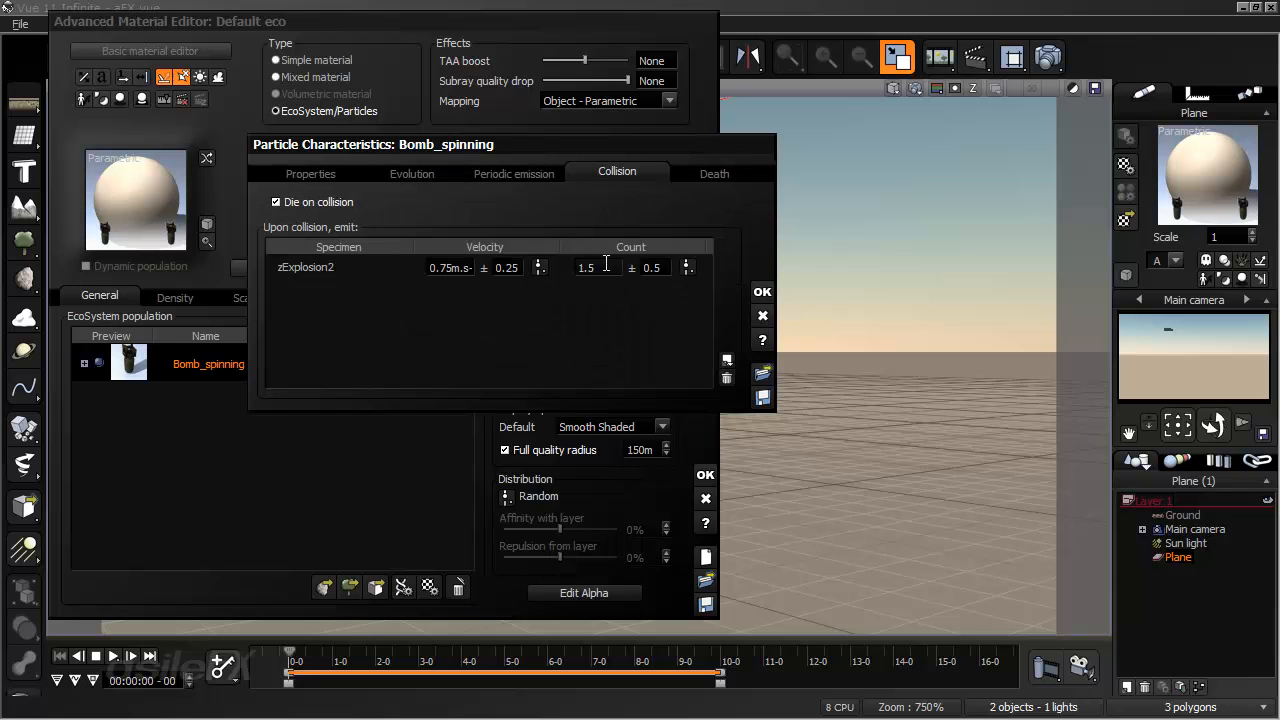
# - Set the count of zExplosion2 emitted upon collision to 1 with a variation of 0
pyautogui.click(606, 264)
pyautogui.write('1')
pyautogui.press('Return')
pyautogui.click(654, 268)
pyautogui.write('0')
pyautogui.press('Return')
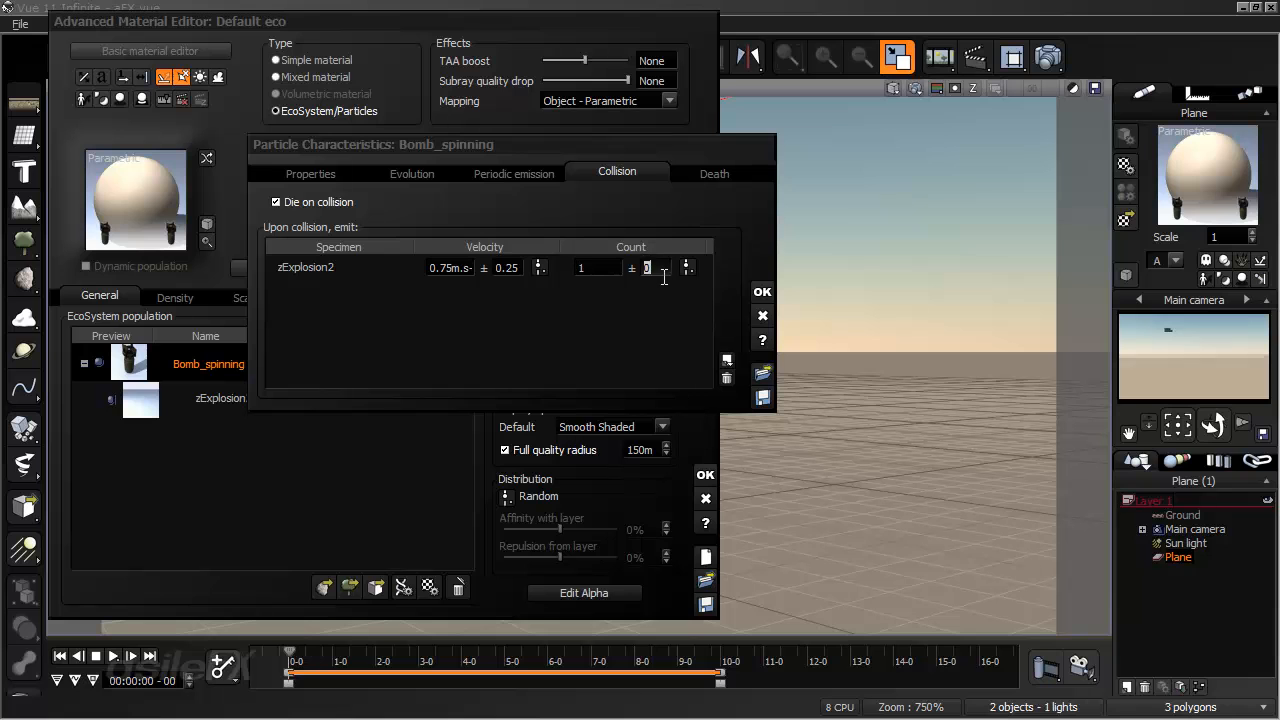
pyautogui.click(614, 270)
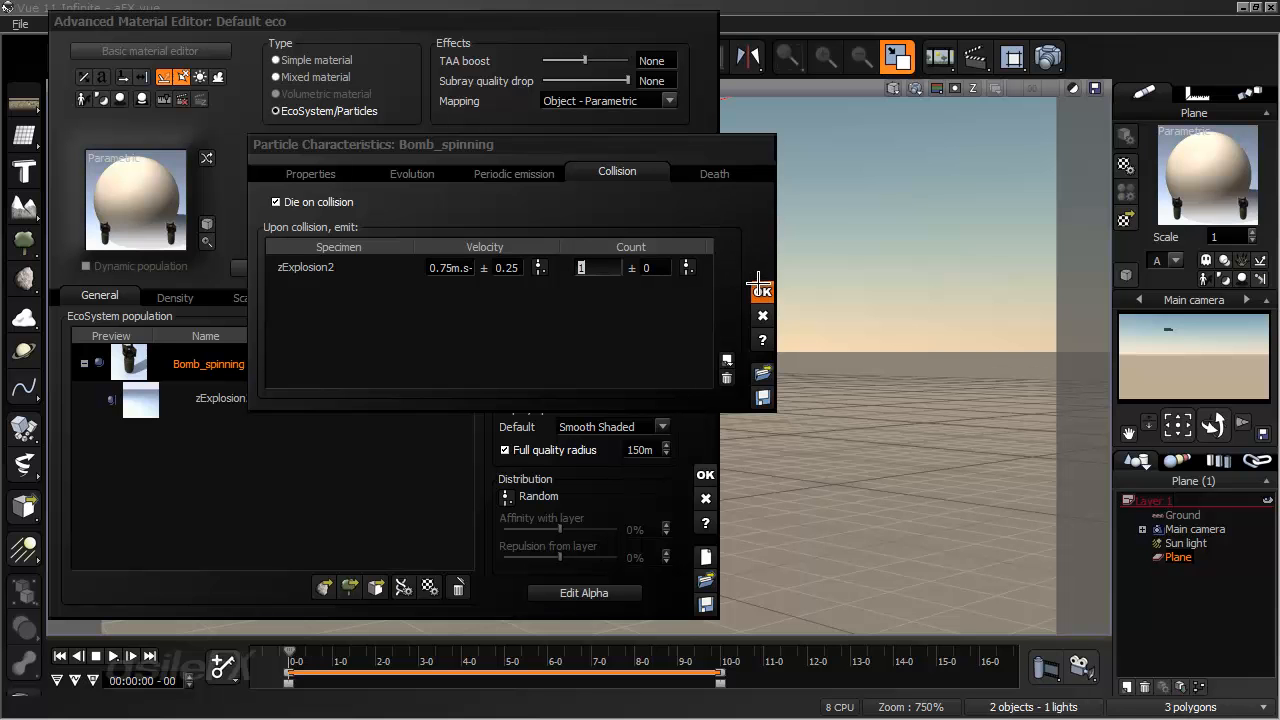
# - Accept Bomb_spinning's characteristics and the plane's material, and advance the timeline to 3 seconds 1 frame to check the particles
pyautogui.click(760, 289)
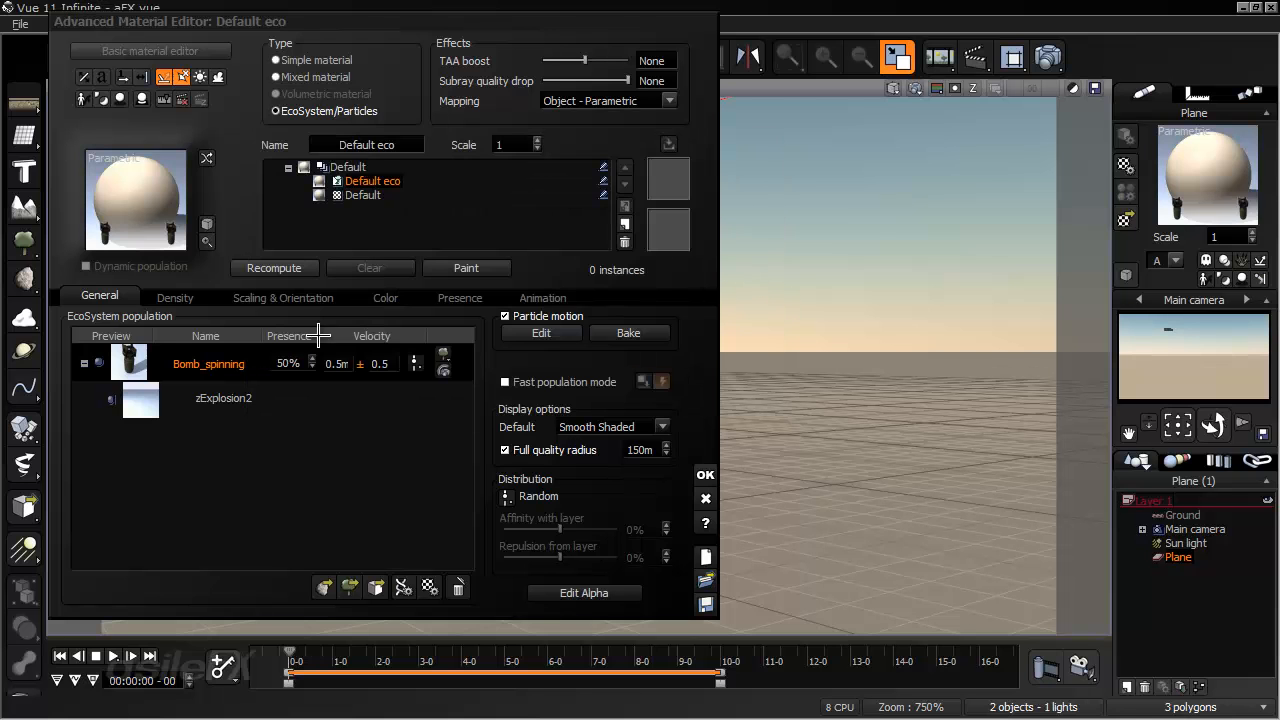
pyautogui.click(313, 410)
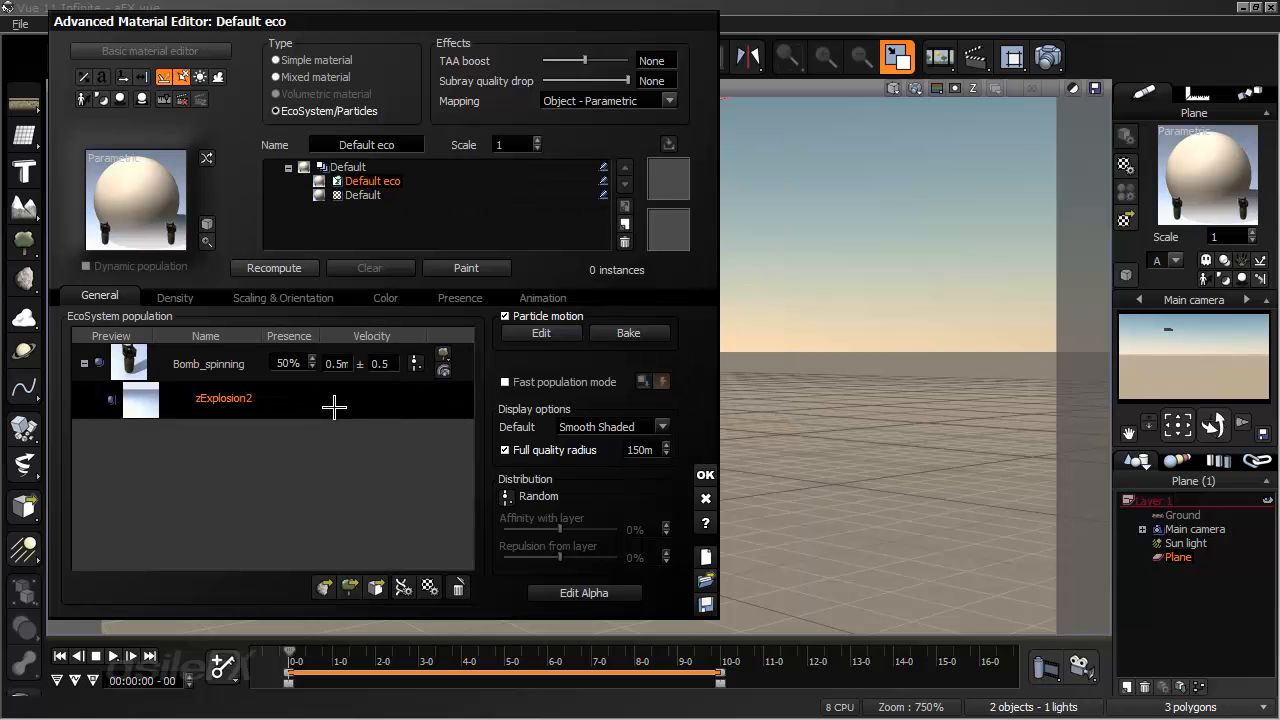
pyautogui.click(705, 475)
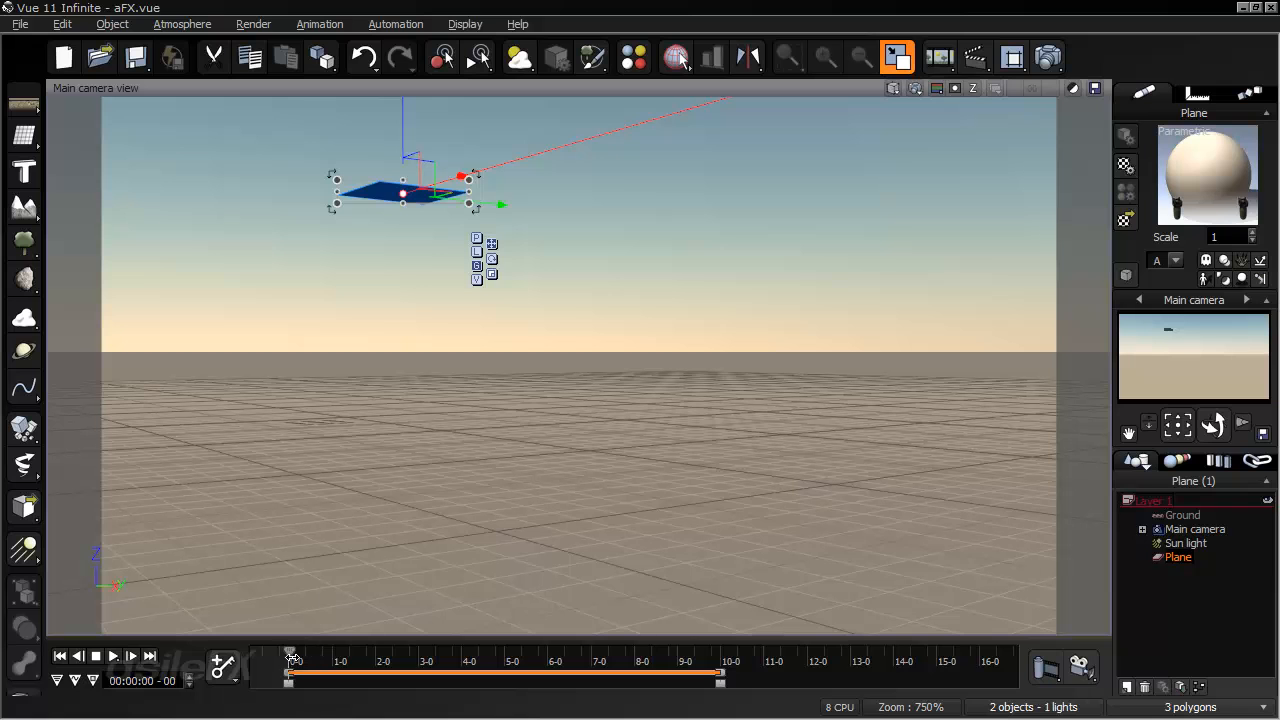
pyautogui.moveTo(287, 651); pyautogui.dragTo(428, 663)
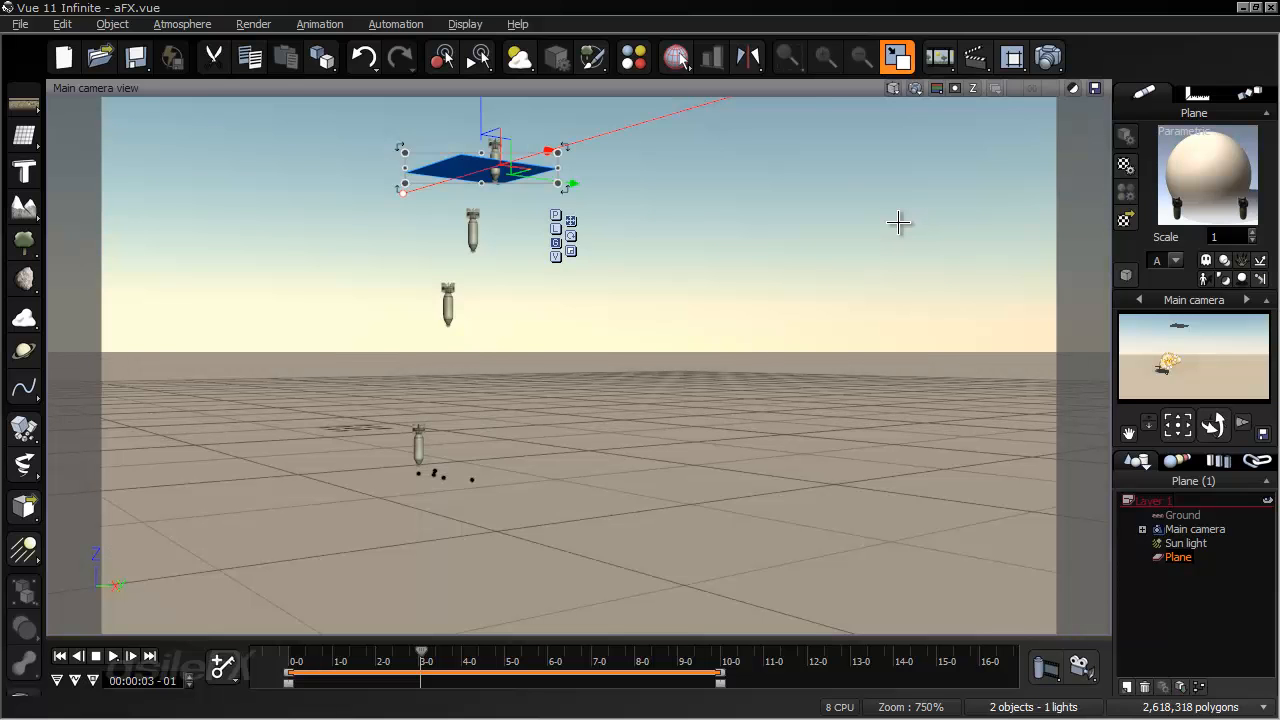
# - Bring up the system calculator, run a calculation with 270 and 25, and close it
pyautogui.press('XF86Calculator')
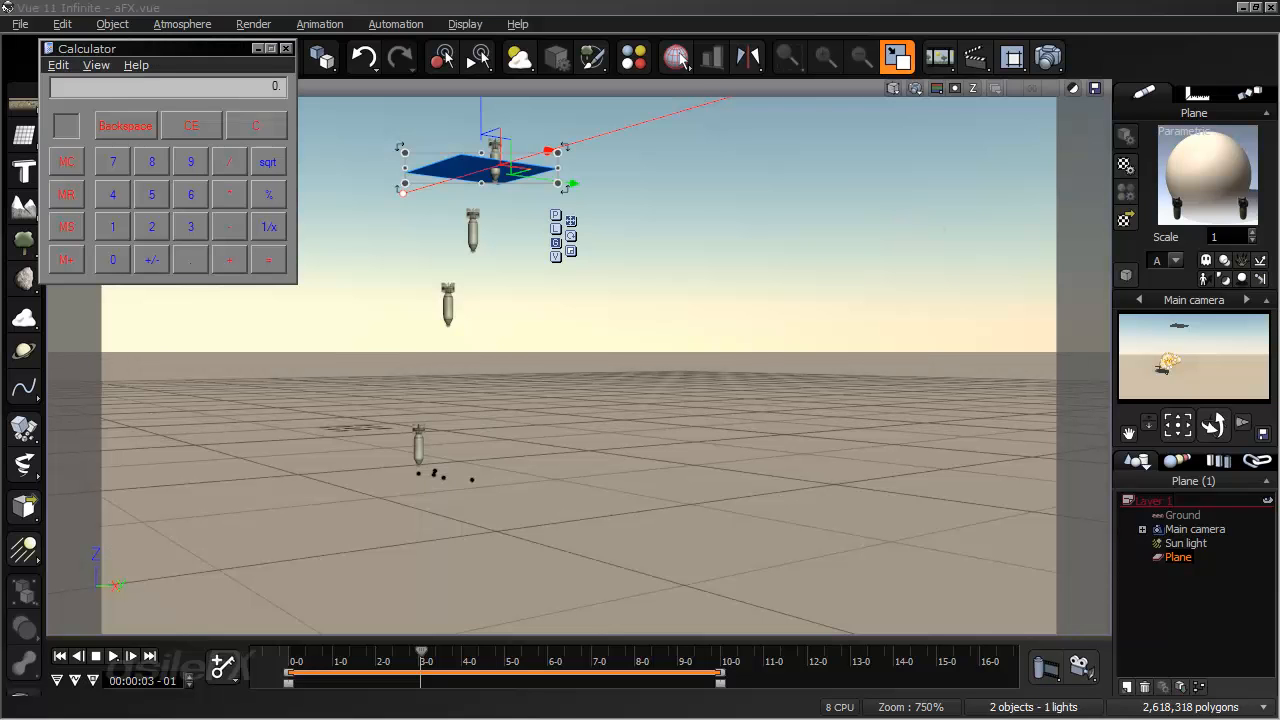
pyautogui.write('270')
pyautogui.write('25')
pyautogui.press('Return')
pyautogui.click(285, 49)
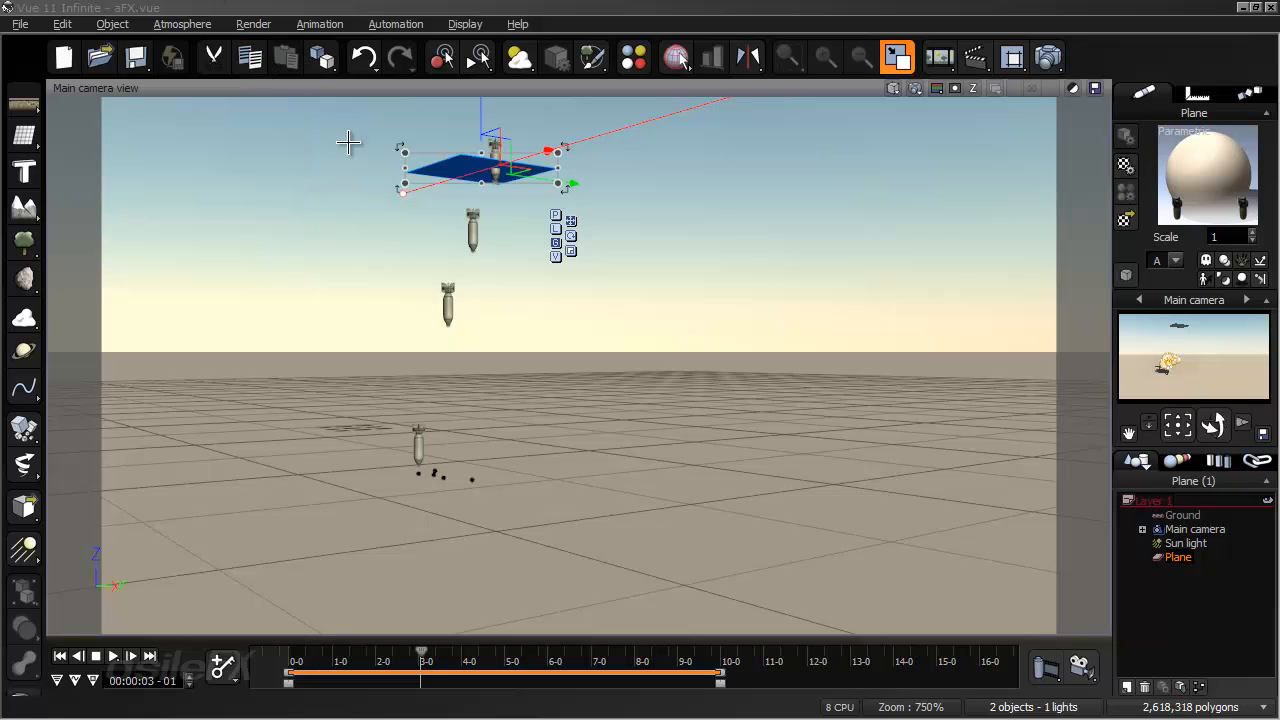
# - Enable a life duration of 9 s with a variation of 1 for zExplosion2 in the plane's material, and accept the changes
pyautogui.rightClick(1168, 160)
pyautogui.click(1040, 166)
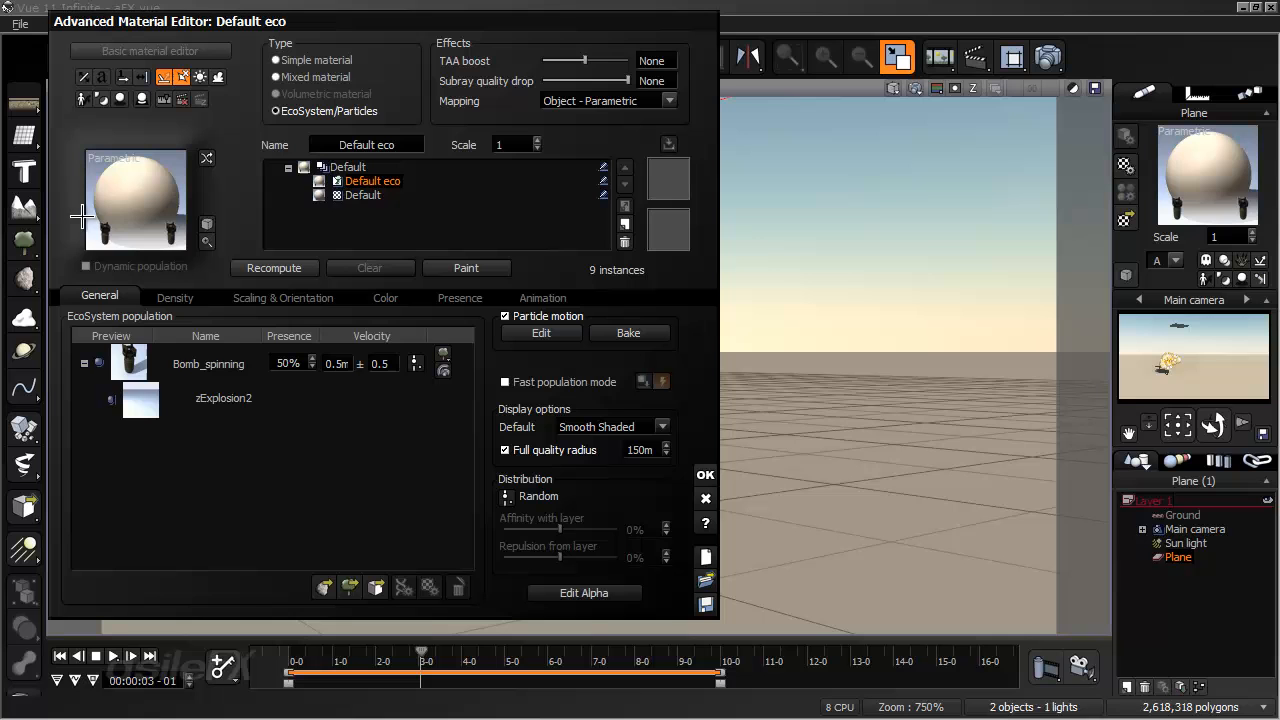
pyautogui.doubleClick(229, 393)
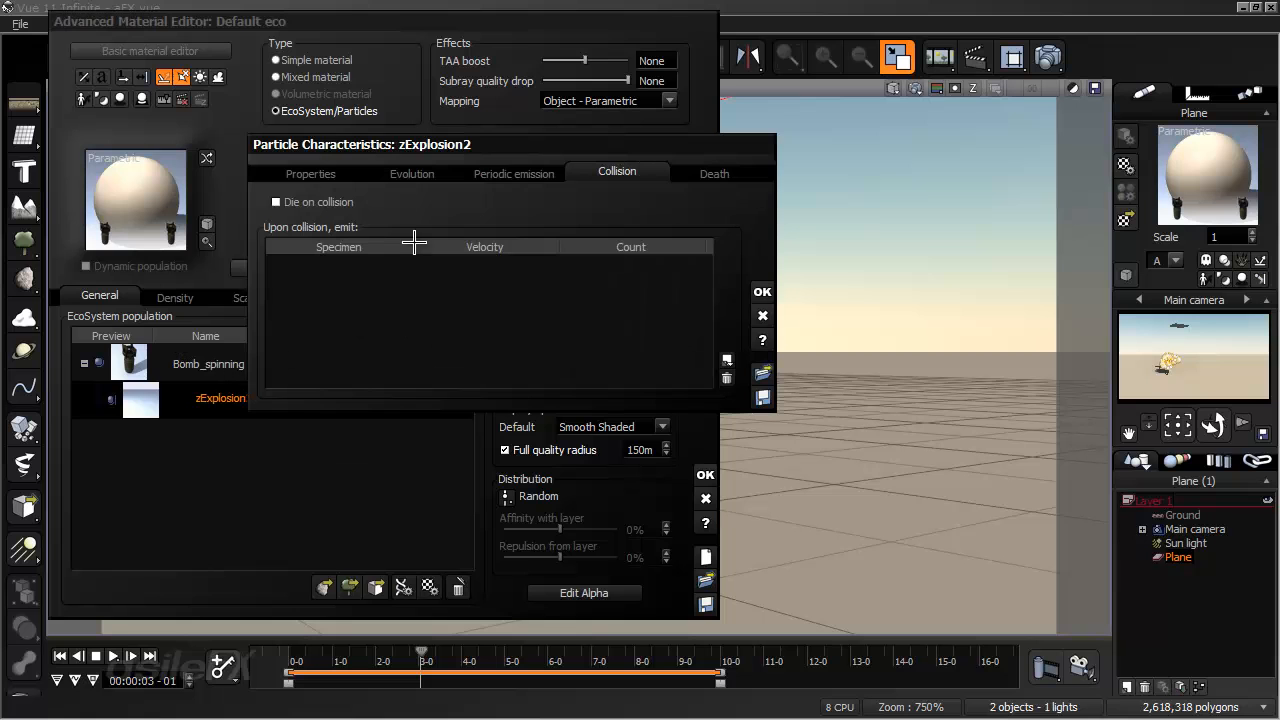
pyautogui.click(703, 173)
pyautogui.click(274, 207)
pyautogui.click(444, 207)
pyautogui.write('9')
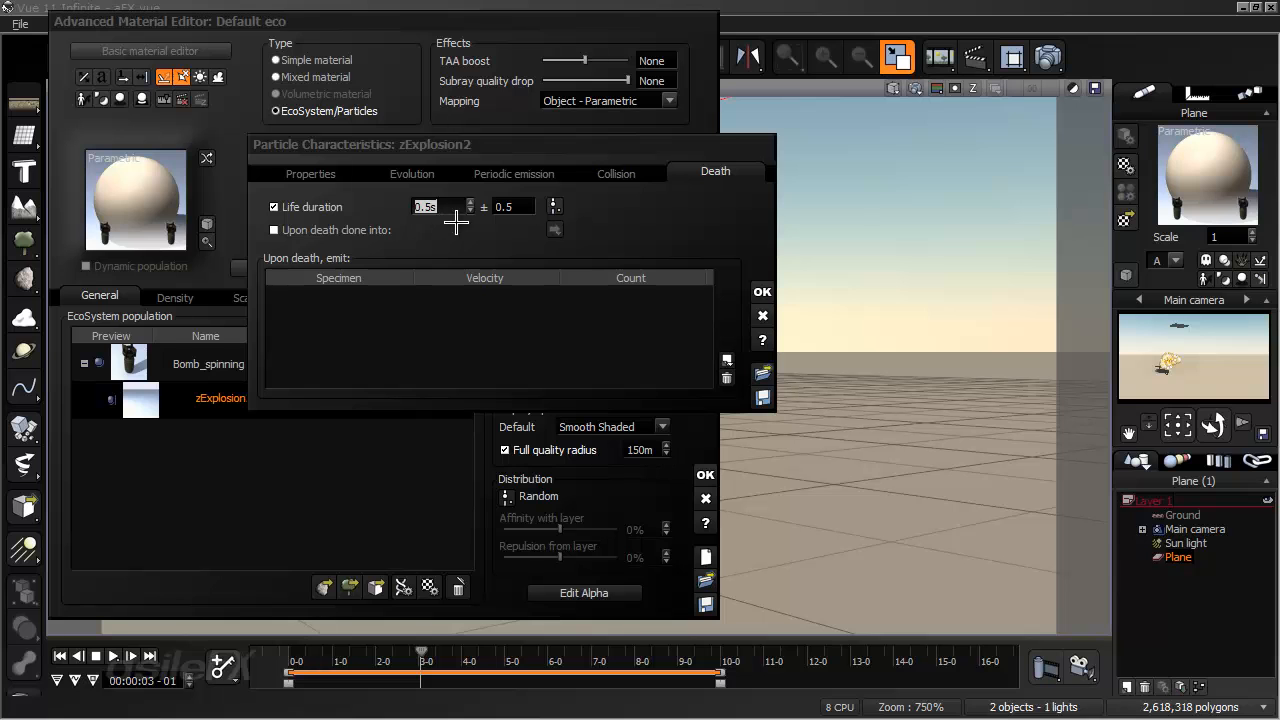
pyautogui.click(500, 207)
pyautogui.write('1')
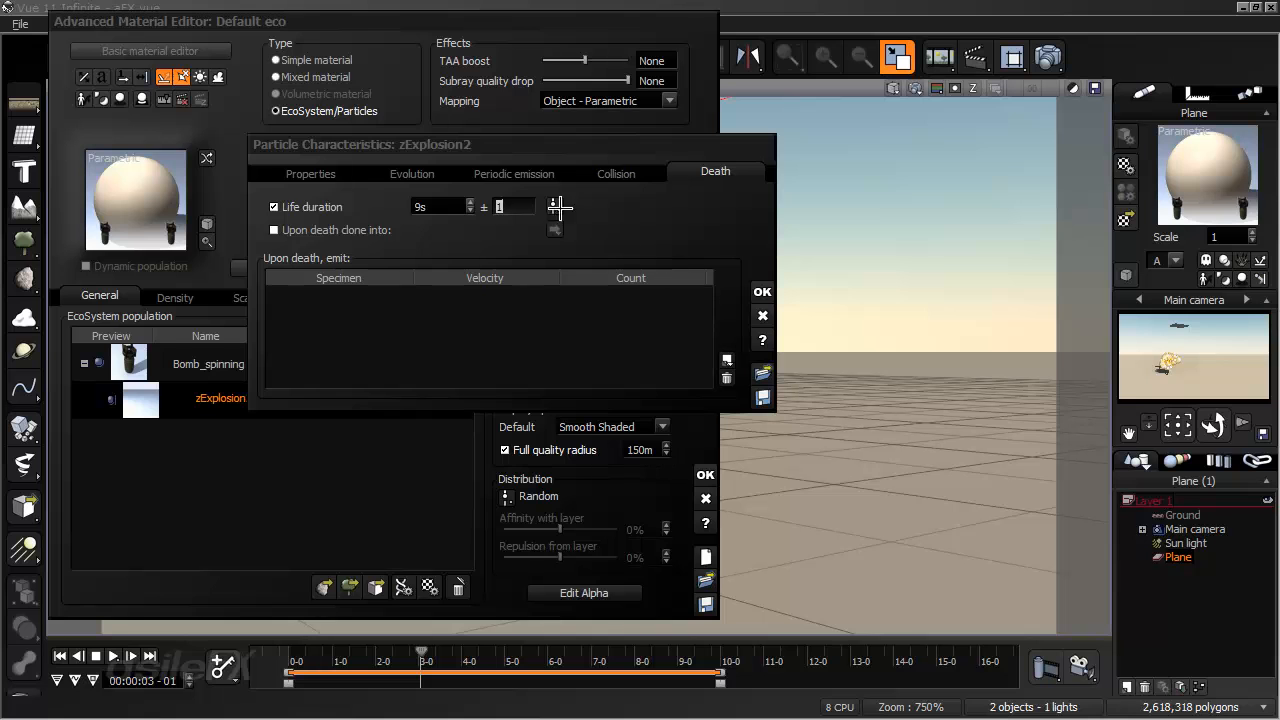
pyautogui.click(386, 178)
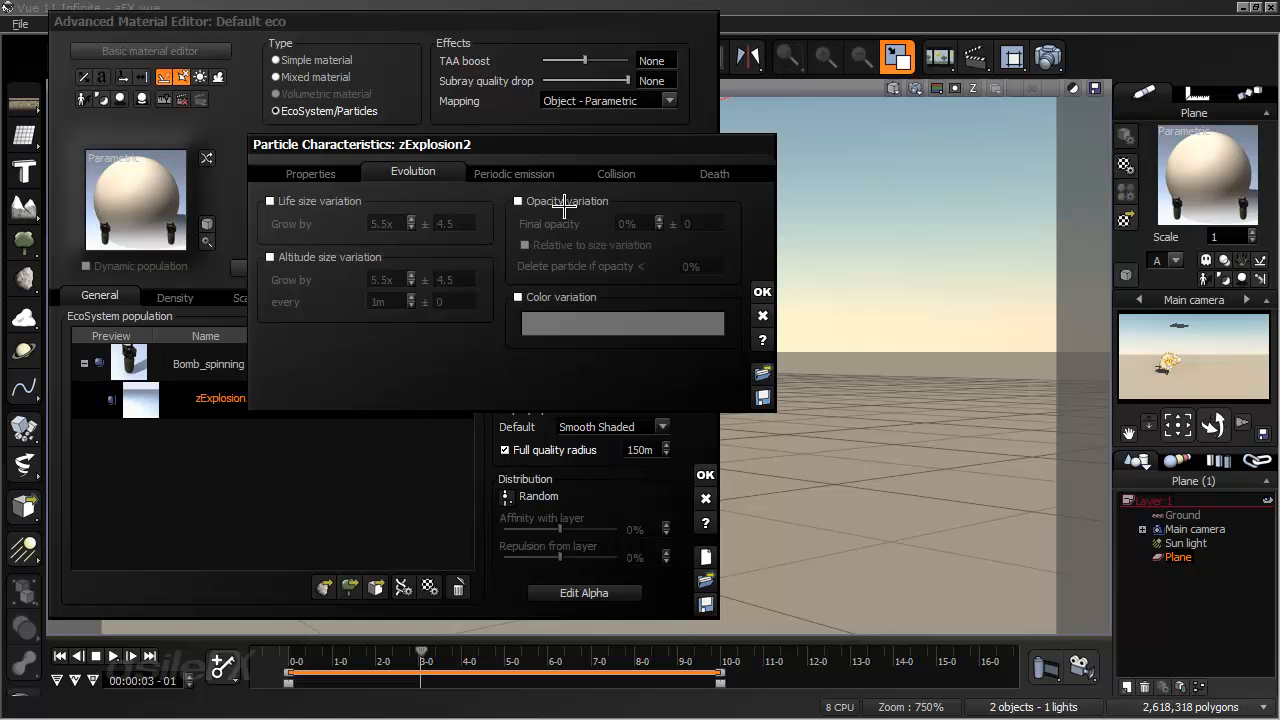
pyautogui.click(763, 291)
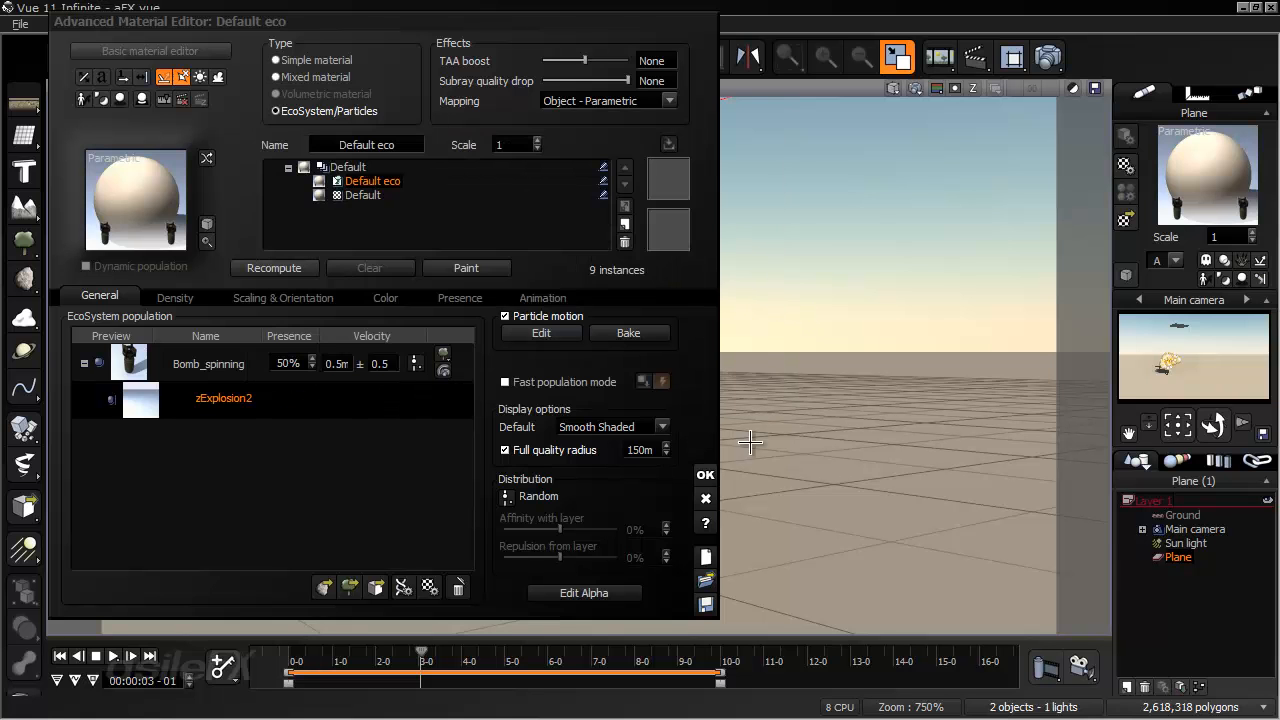
pyautogui.click(705, 475)
# - Replay from the start, rendering the view at 4 seconds 5 frames and at 5 seconds 9 frames to check the explosions
pyautogui.click(60, 657)
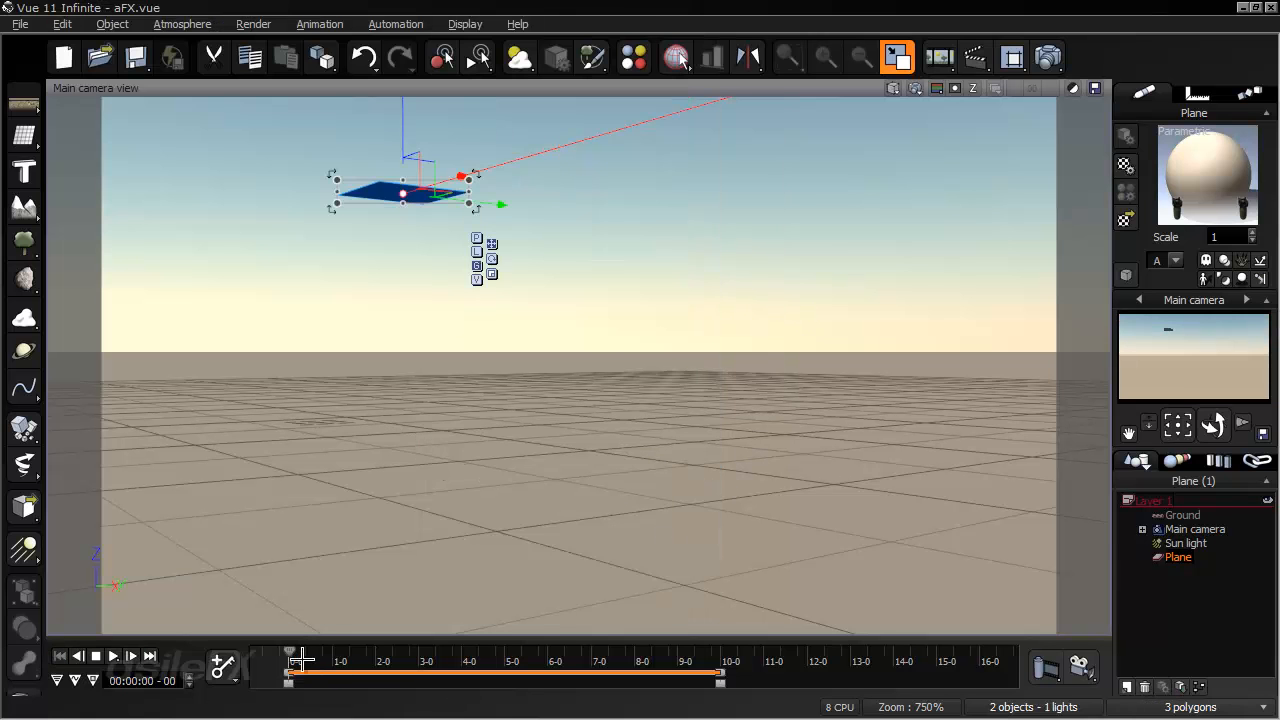
pyautogui.moveTo(289, 651); pyautogui.dragTo(470, 650)
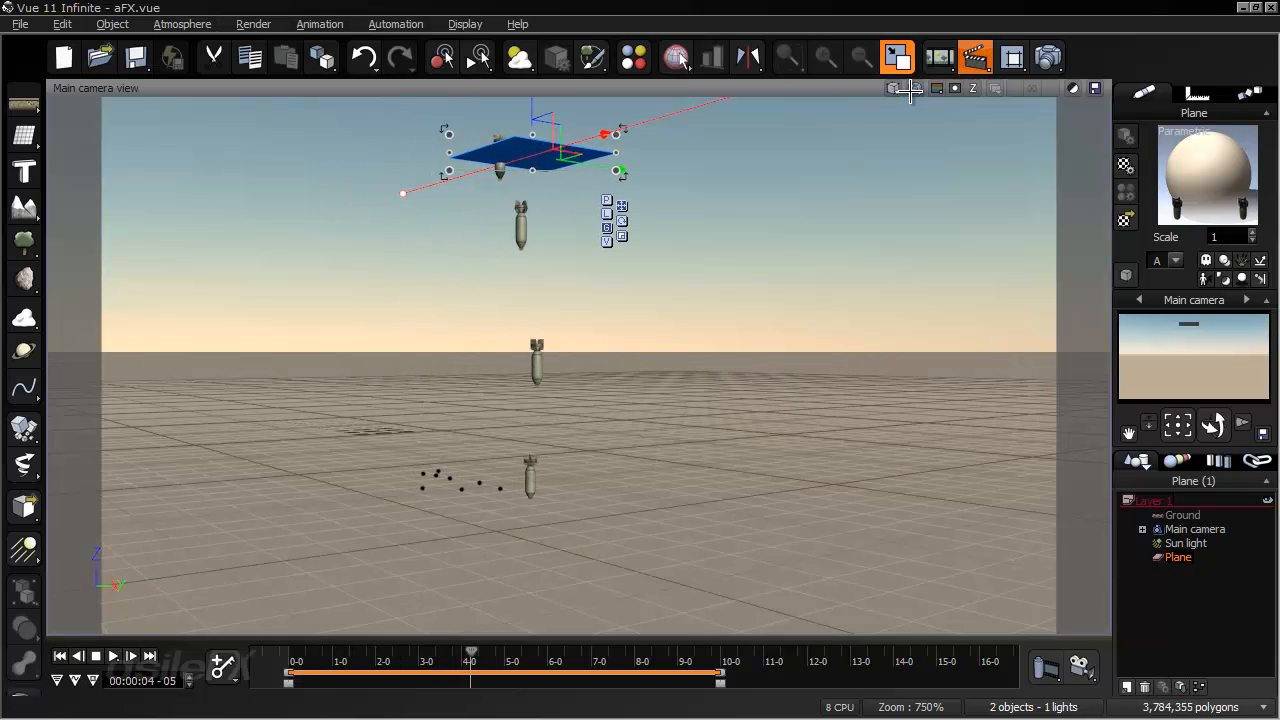
pyautogui.rightClick(912, 96)
pyautogui.click(925, 113)
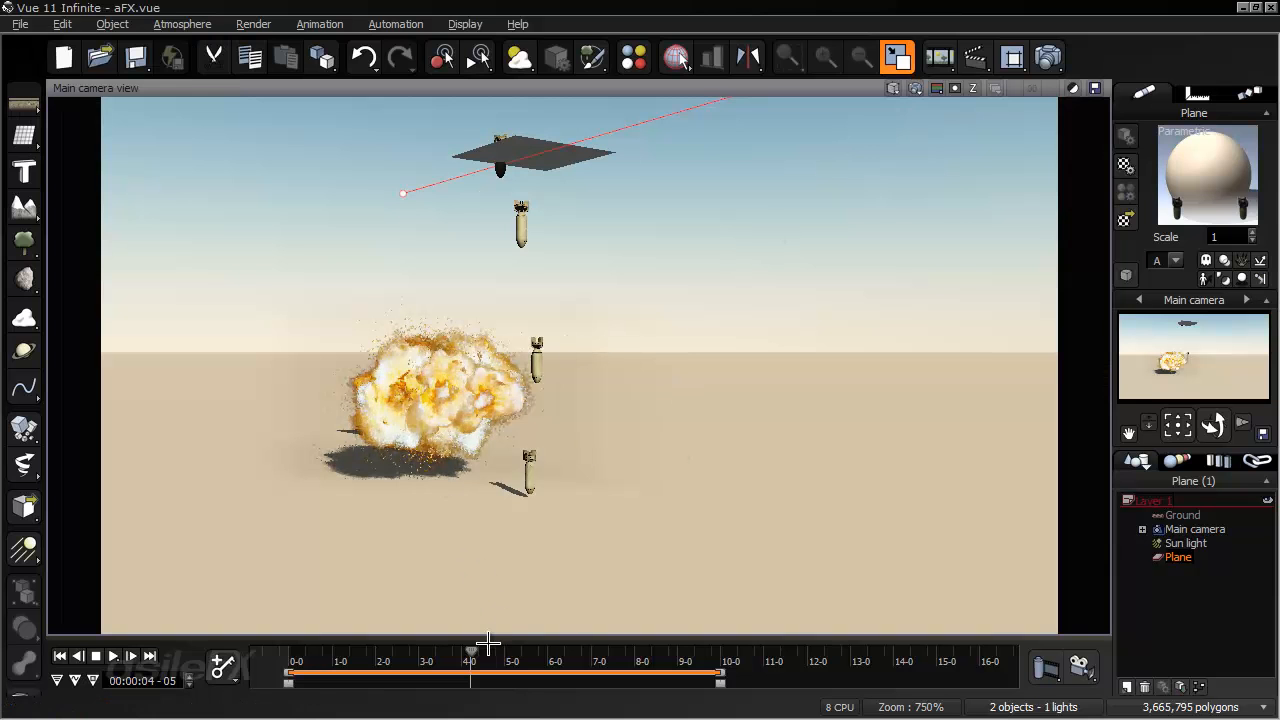
pyautogui.moveTo(471, 649); pyautogui.dragTo(521, 651)
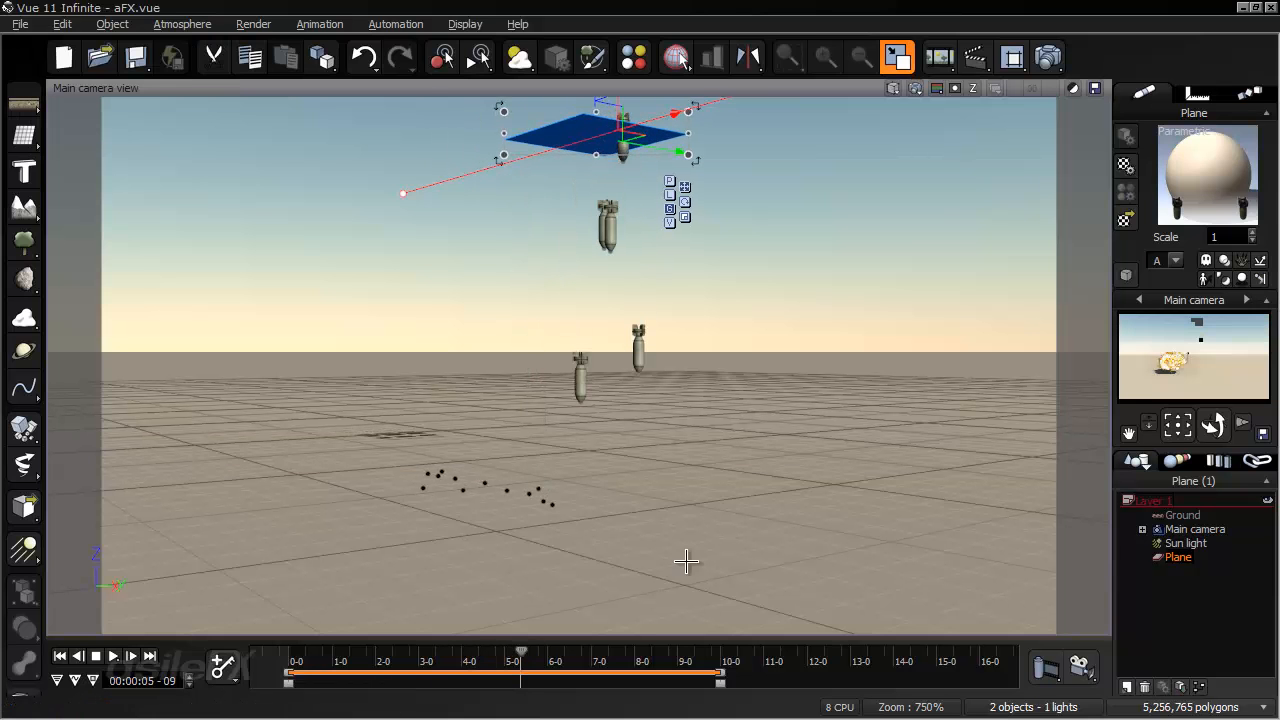
pyautogui.click(914, 90)
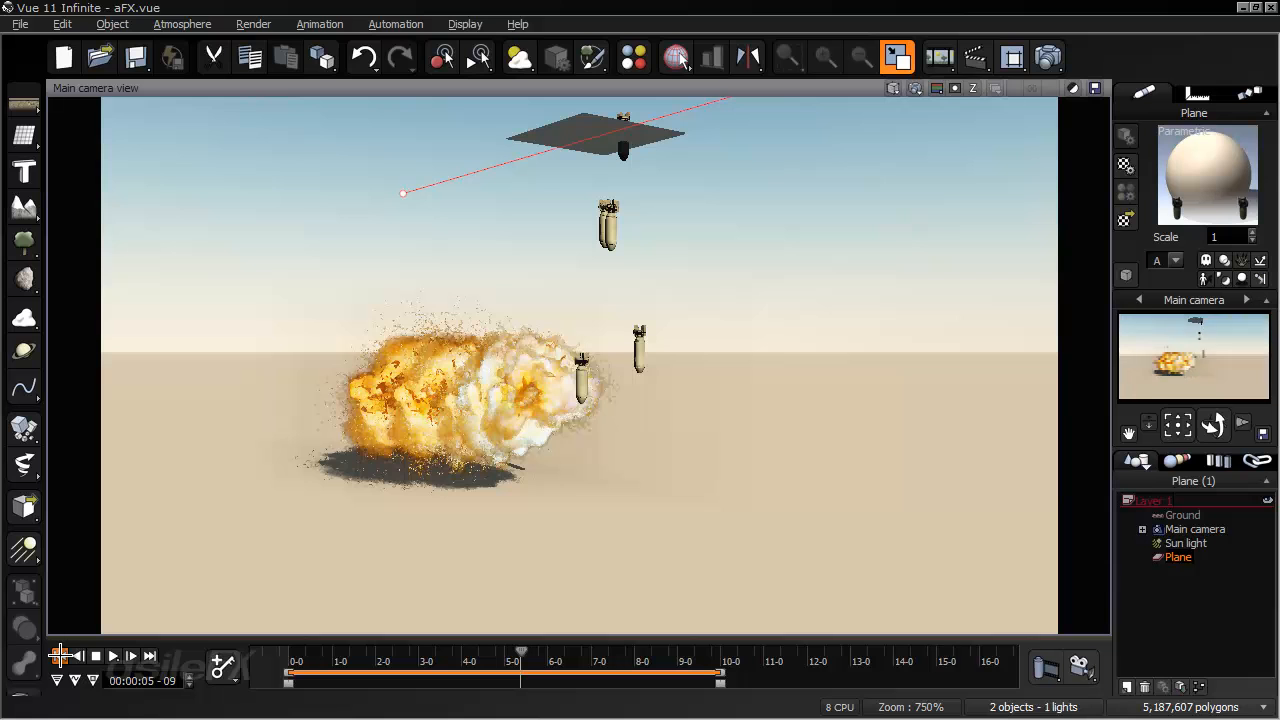
# - Return to the start of the timeline and review the main camera's advanced options
pyautogui.click(60, 656)
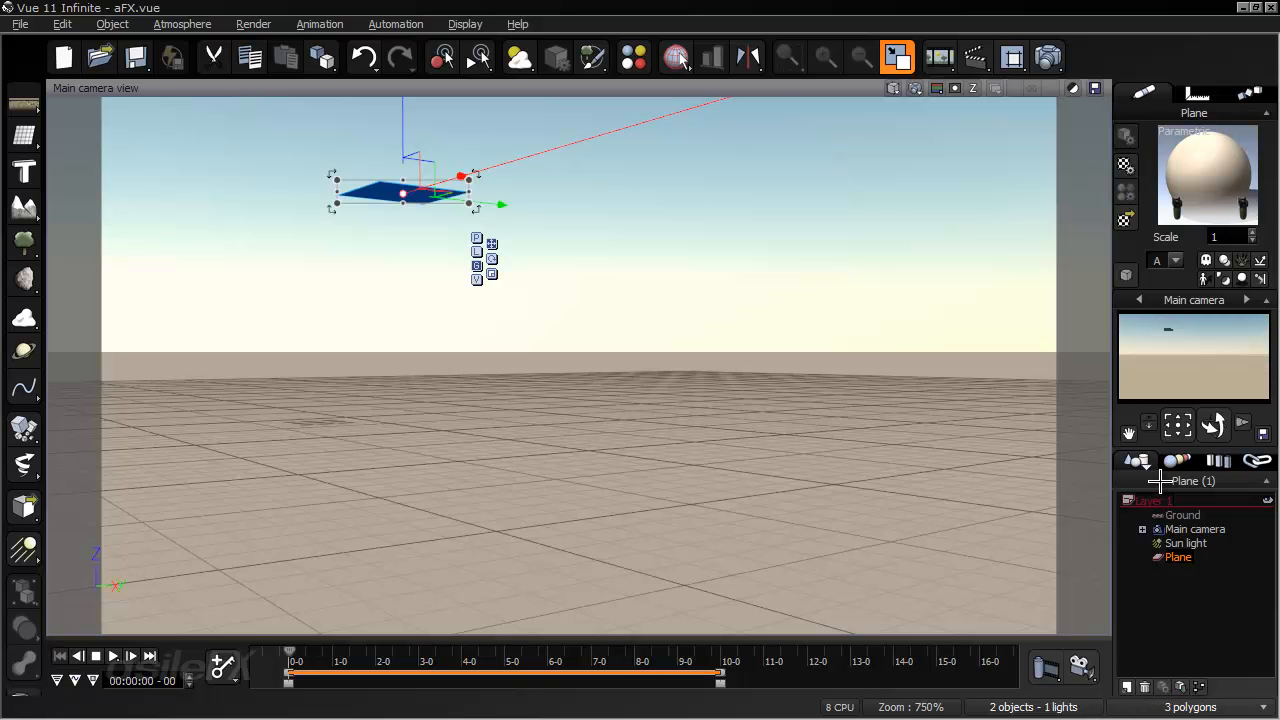
pyautogui.doubleClick(1195, 529)
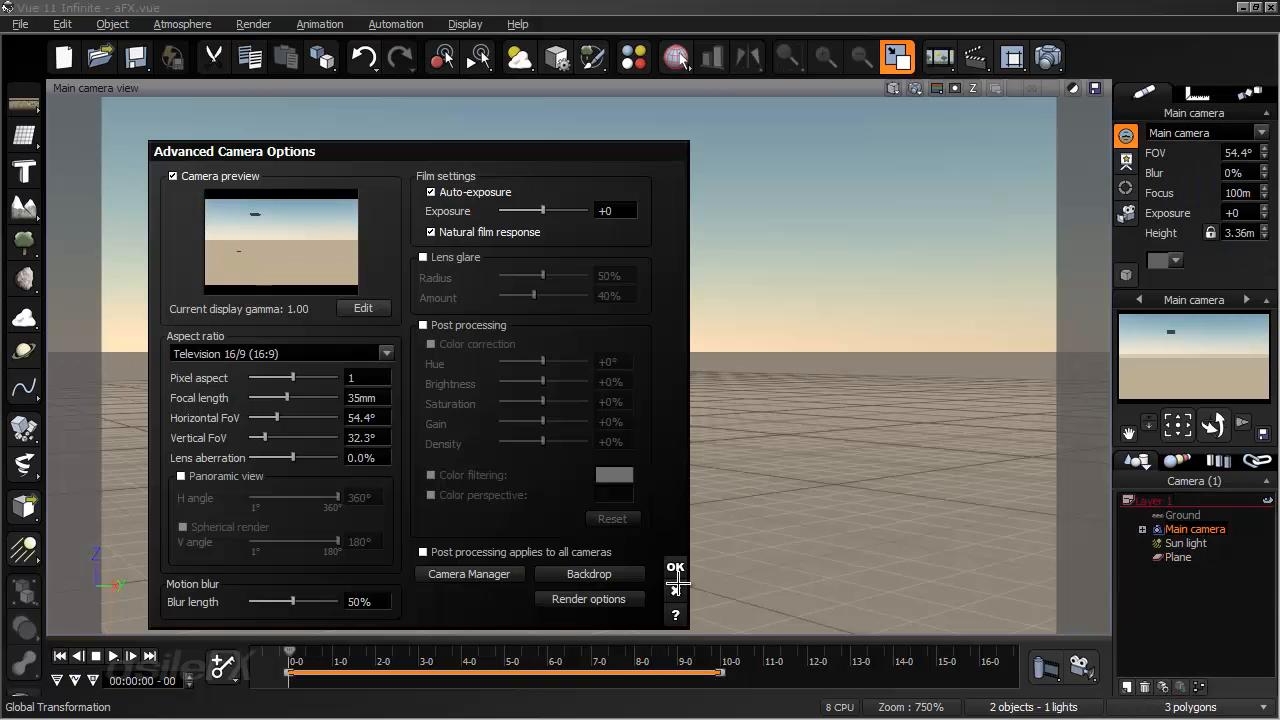
pyautogui.click(675, 567)
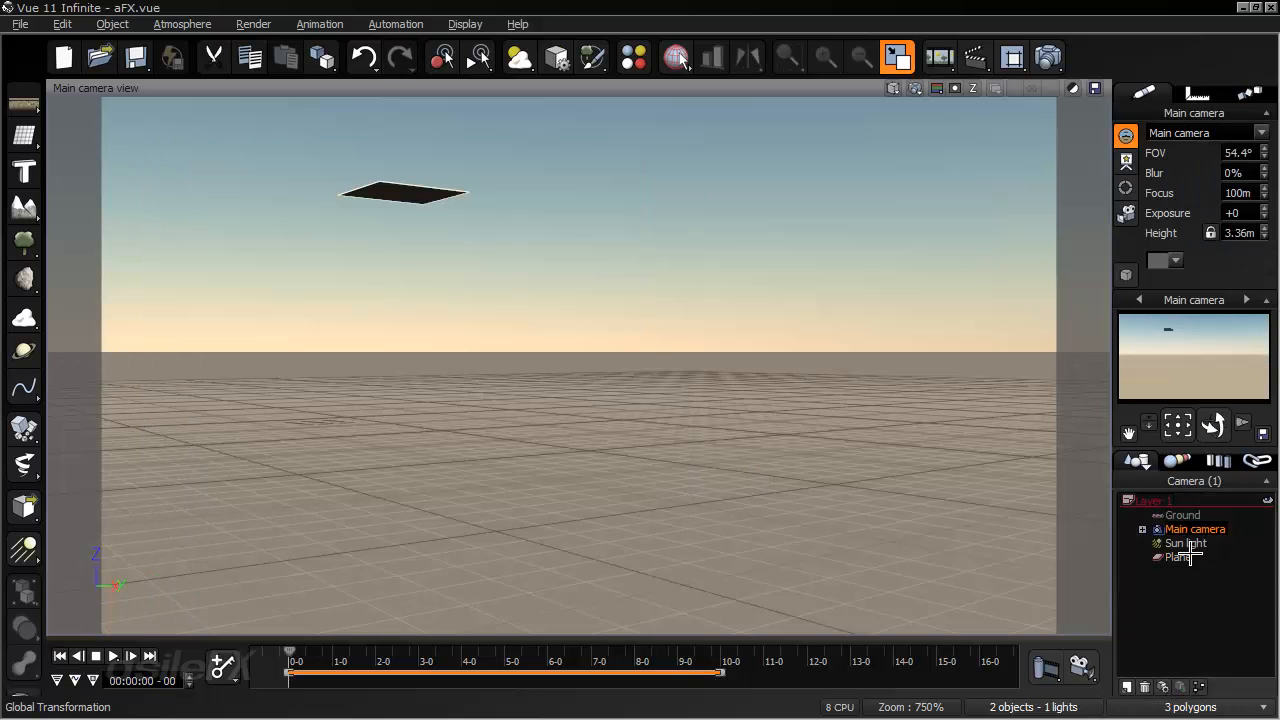
# - Enable the adhesion coefficient for Bomb_spinning in the plane's material, accept it, and advance the timeline to 9 seconds
pyautogui.click(1178, 557)
pyautogui.rightClick(1155, 192)
pyautogui.click(1155, 195)
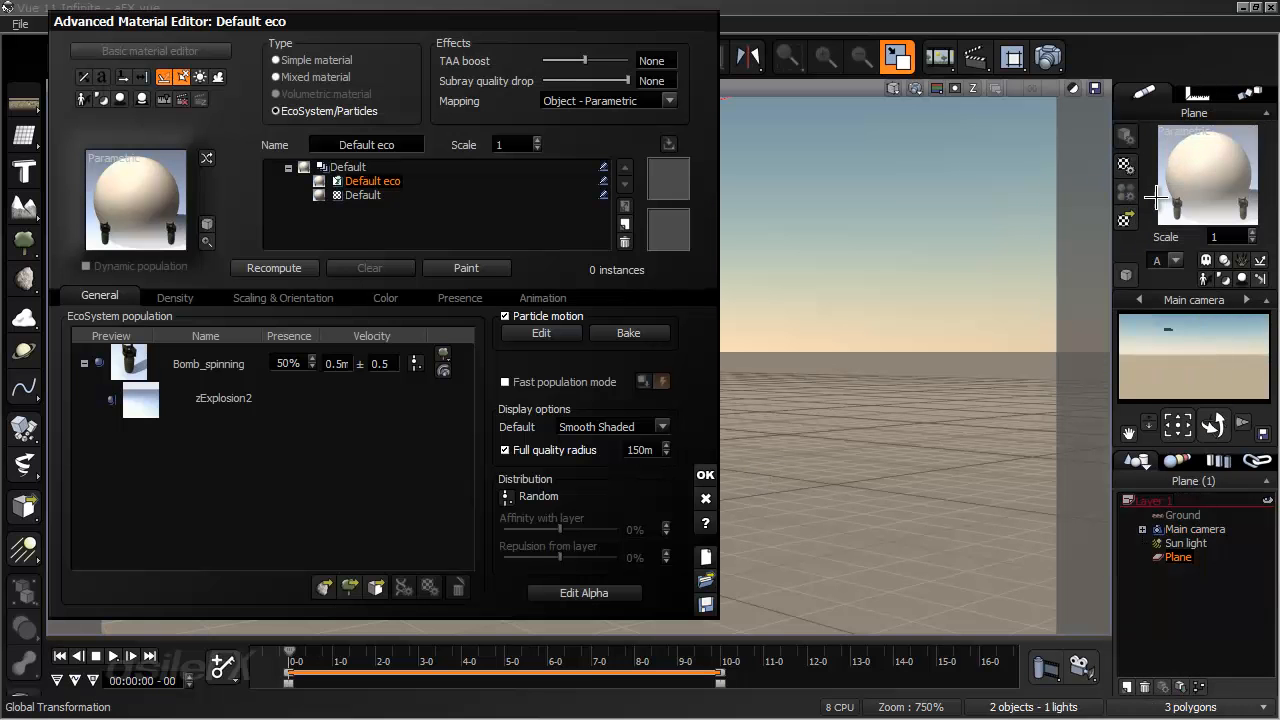
pyautogui.doubleClick(231, 366)
pyautogui.click(360, 177)
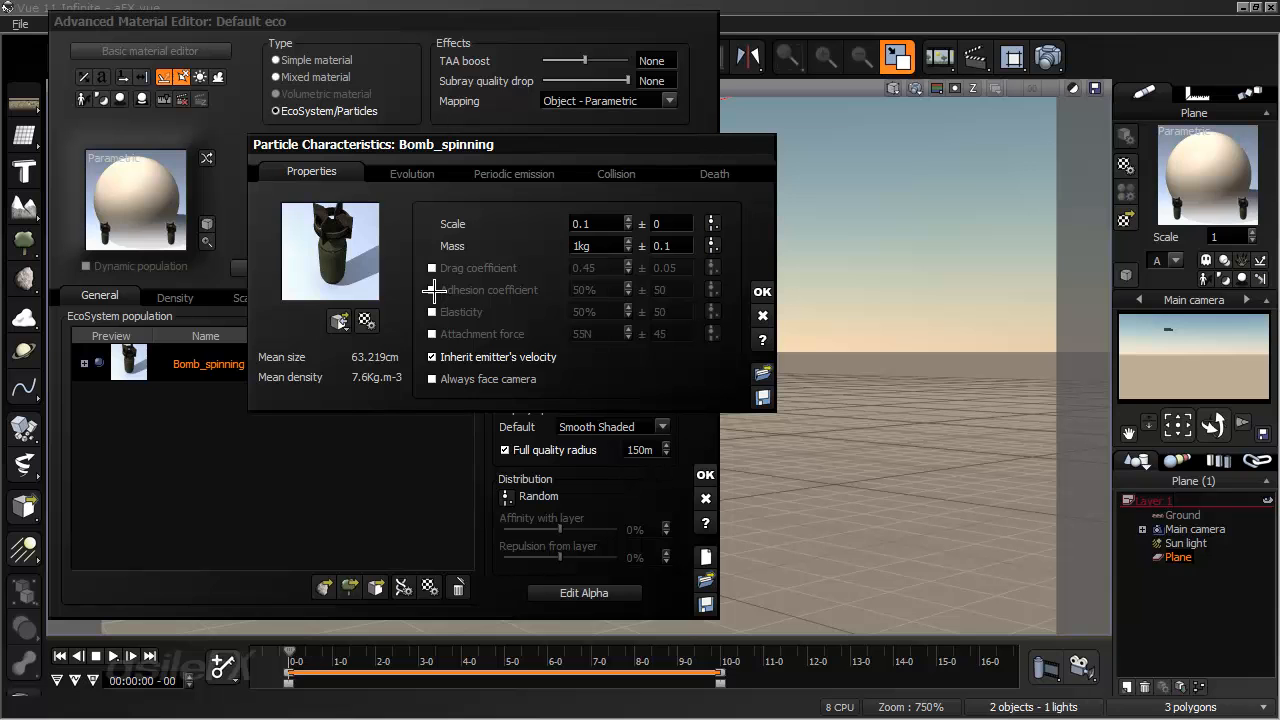
pyautogui.click(432, 289)
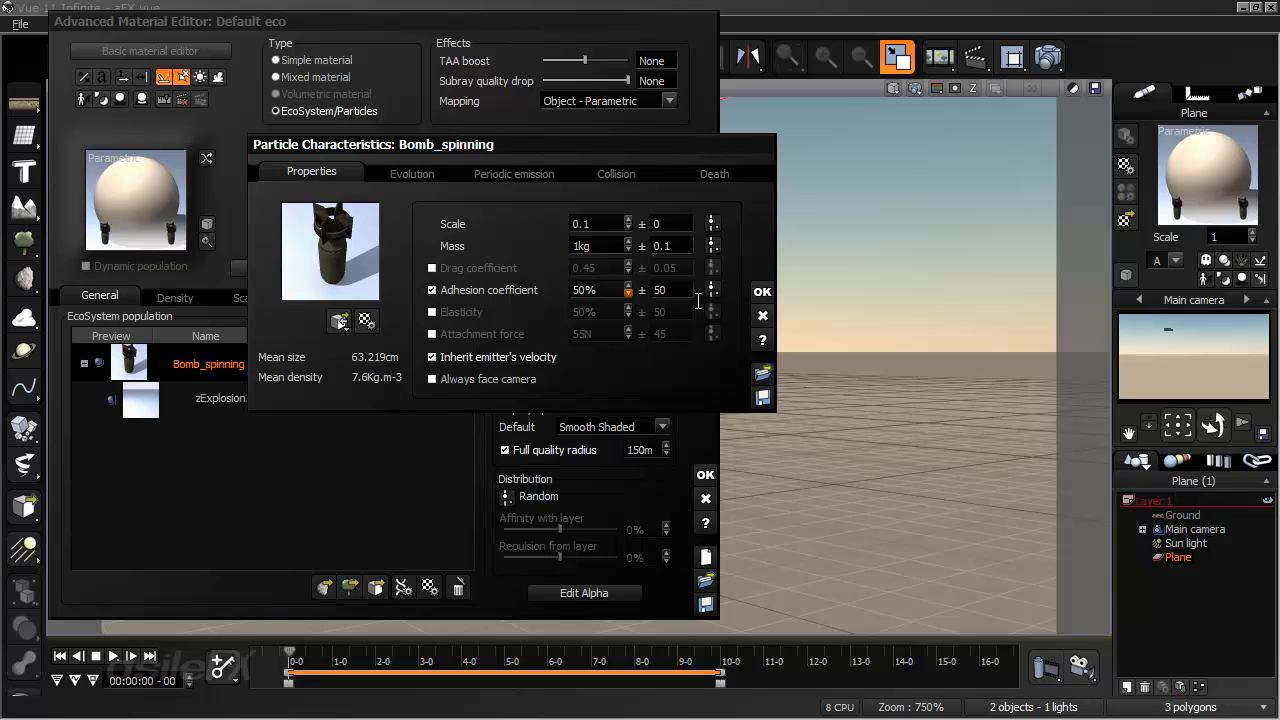
pyautogui.click(762, 291)
pyautogui.click(705, 475)
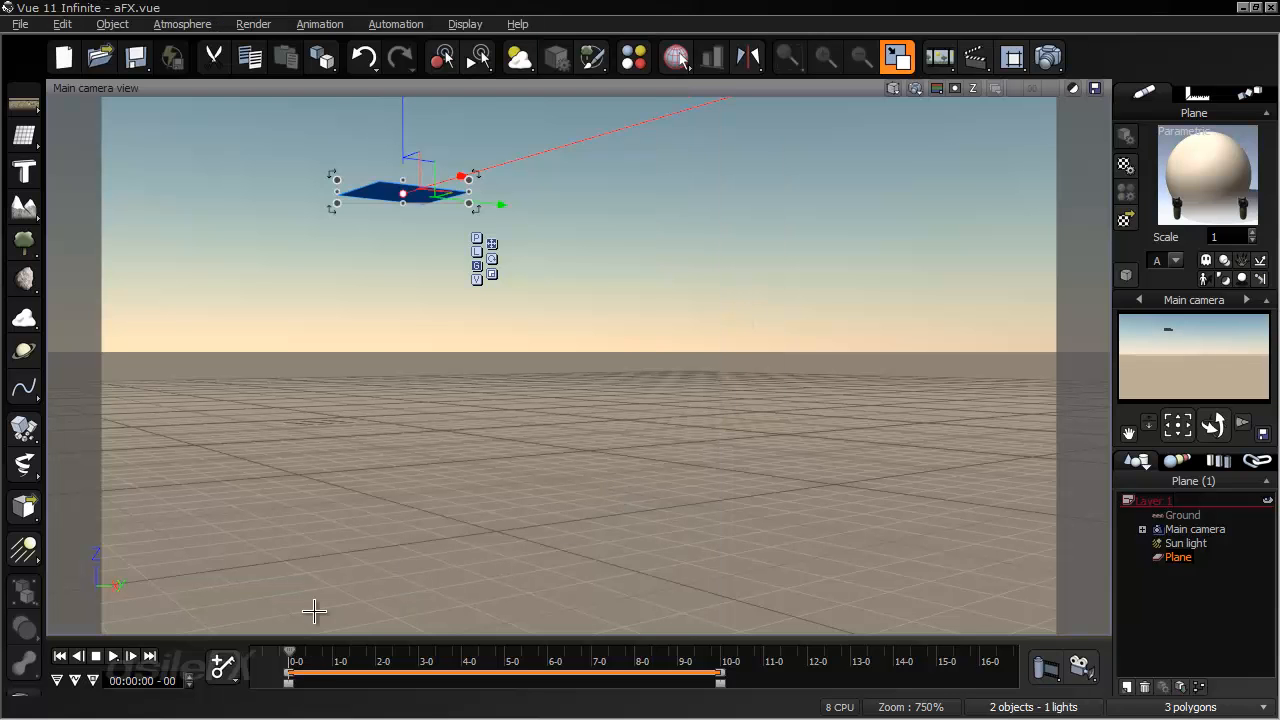
pyautogui.moveTo(291, 664)
pyautogui.mouseDown()
pyautogui.moveTo(398, 657)
pyautogui.moveTo(296, 665)
pyautogui.mouseUp()
pyautogui.moveTo(287, 664); pyautogui.dragTo(678, 650)
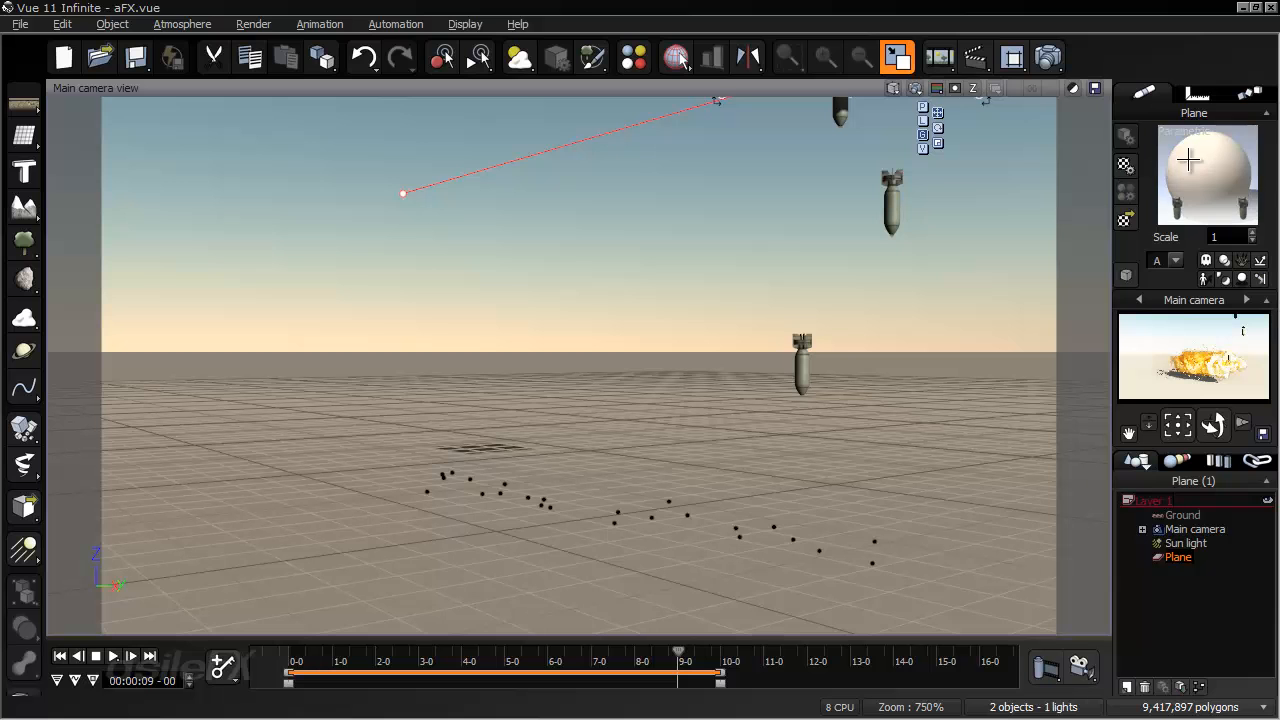
# - Set Bomb_spinning's mass to 0.1 kg with a variation of 0 in the plane's material, and accept its characteristics
pyautogui.rightClick(1188, 160)
pyautogui.click(1060, 171)
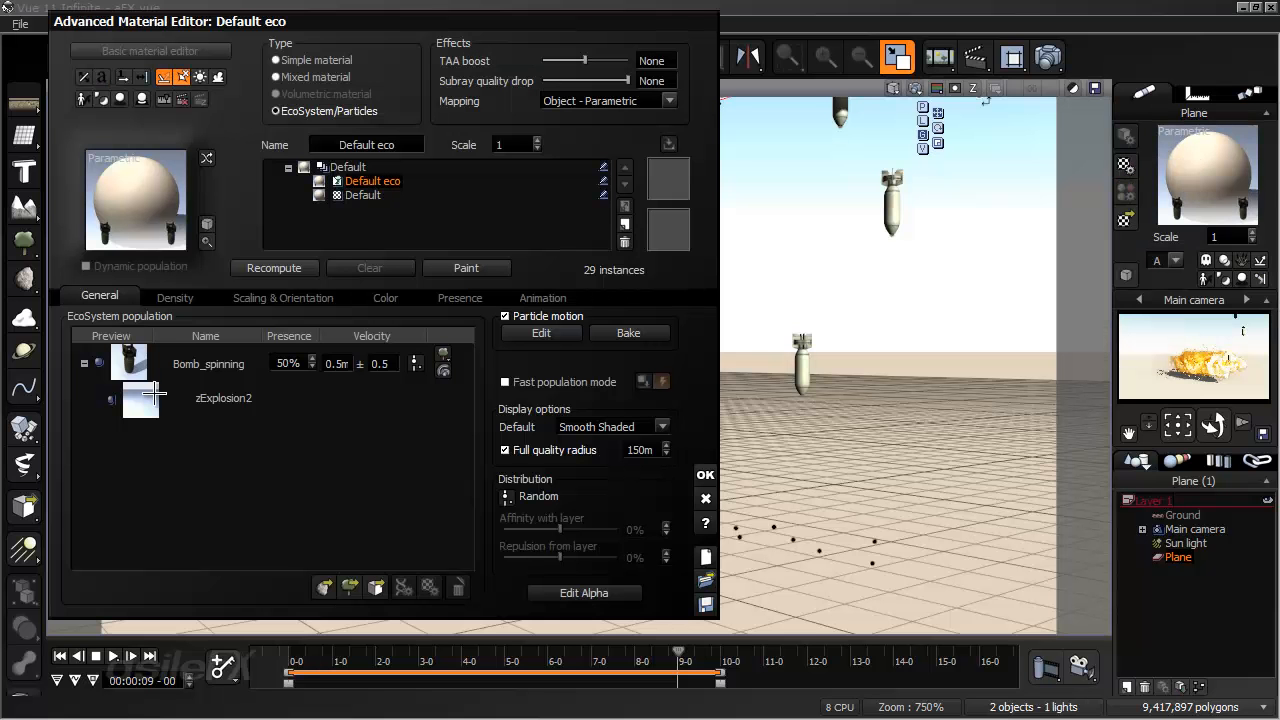
pyautogui.doubleClick(224, 365)
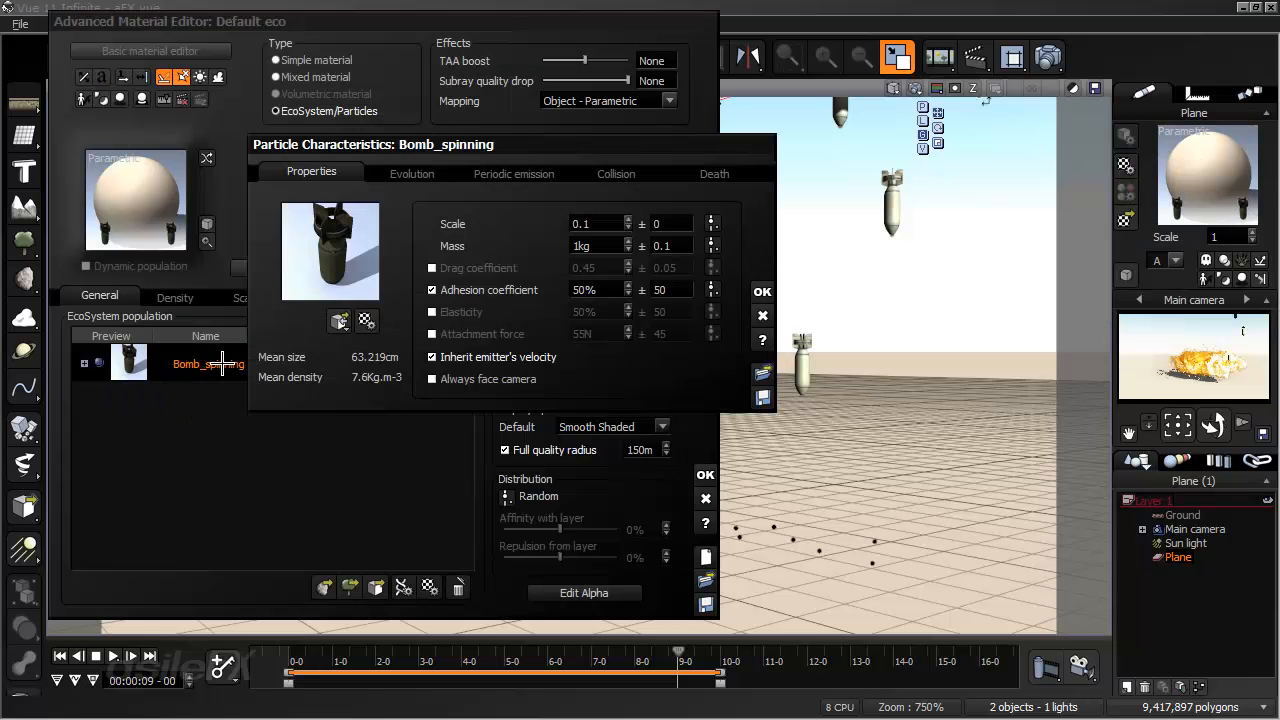
pyautogui.doubleClick(666, 248)
pyautogui.write('0')
pyautogui.press('Return')
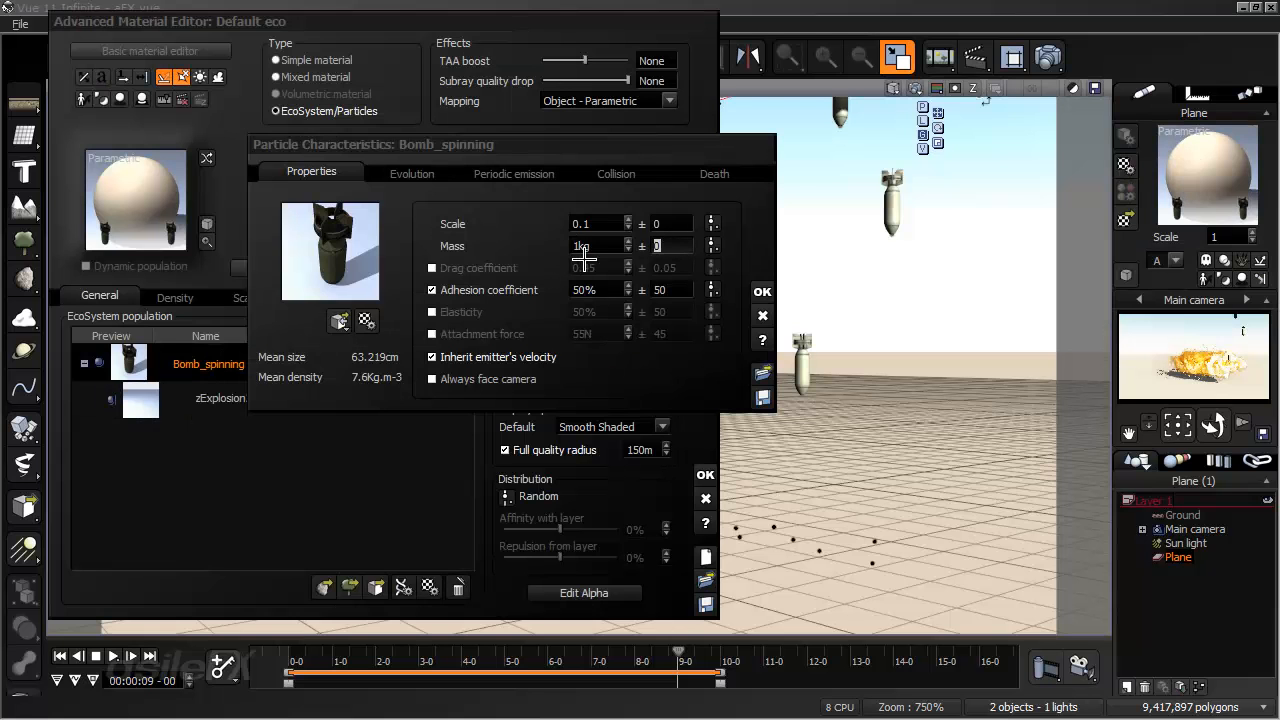
pyautogui.doubleClick(597, 248)
pyautogui.write('.1')
pyautogui.press('Return')
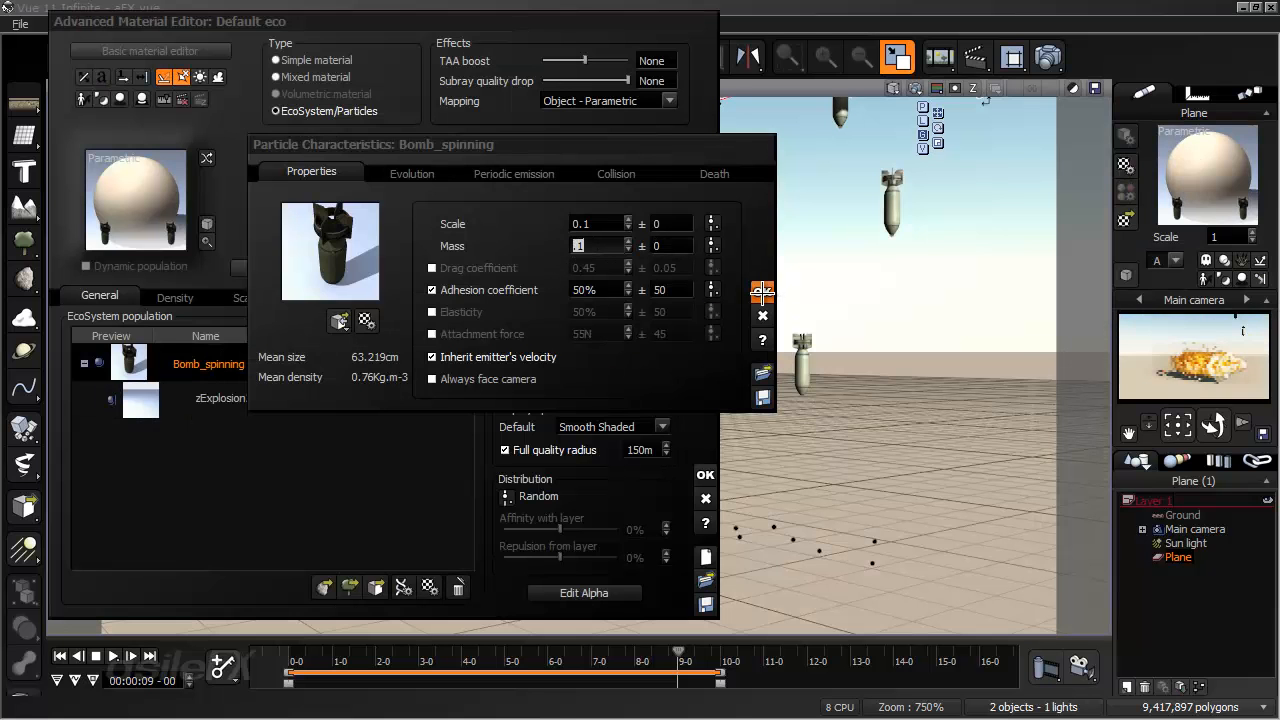
pyautogui.click(762, 291)
# - Recompute the particle population, accept the material, and play through the timeline to 8 seconds 22 frames
pyautogui.click(242, 268)
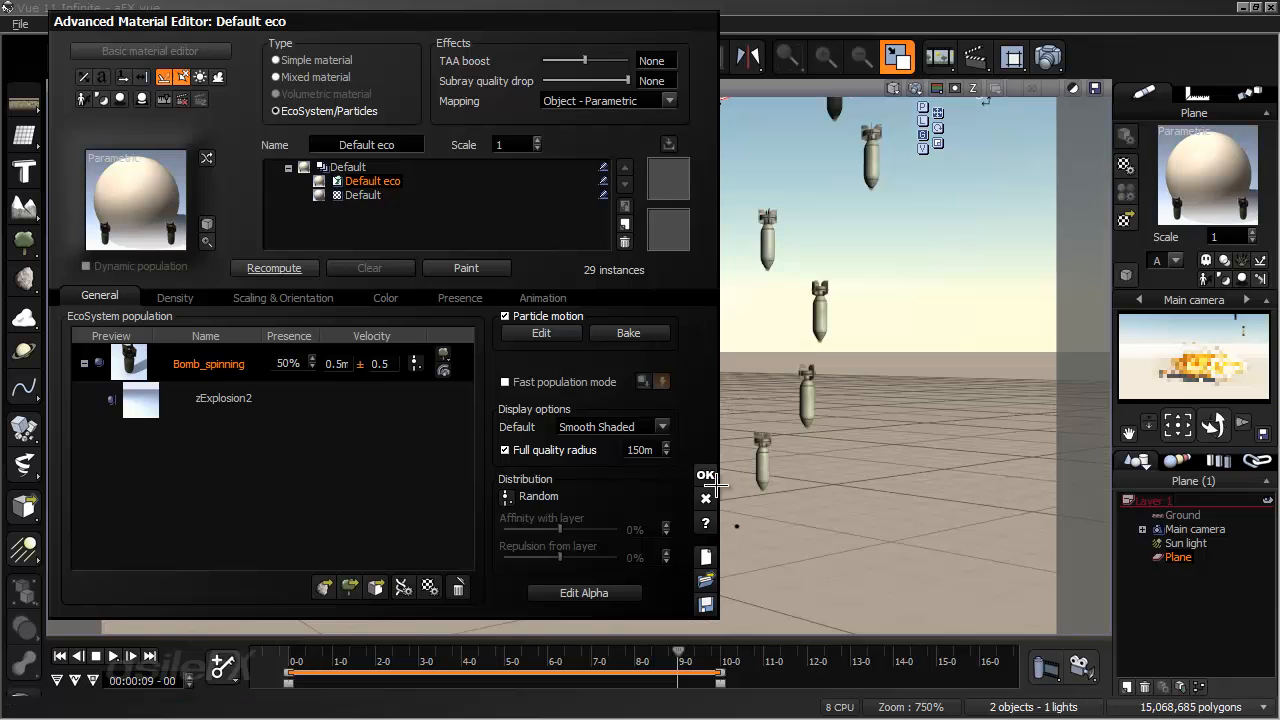
pyautogui.click(705, 475)
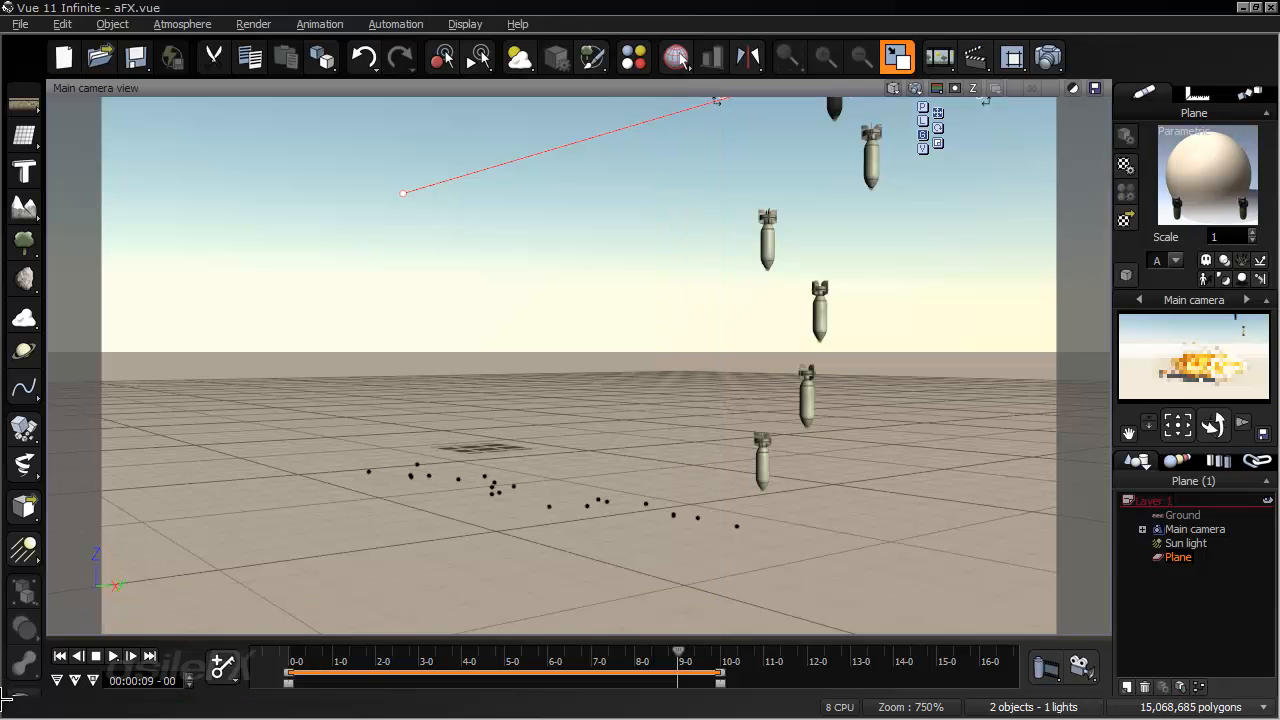
pyautogui.click(324, 658)
pyautogui.moveTo(334, 654); pyautogui.dragTo(673, 651)
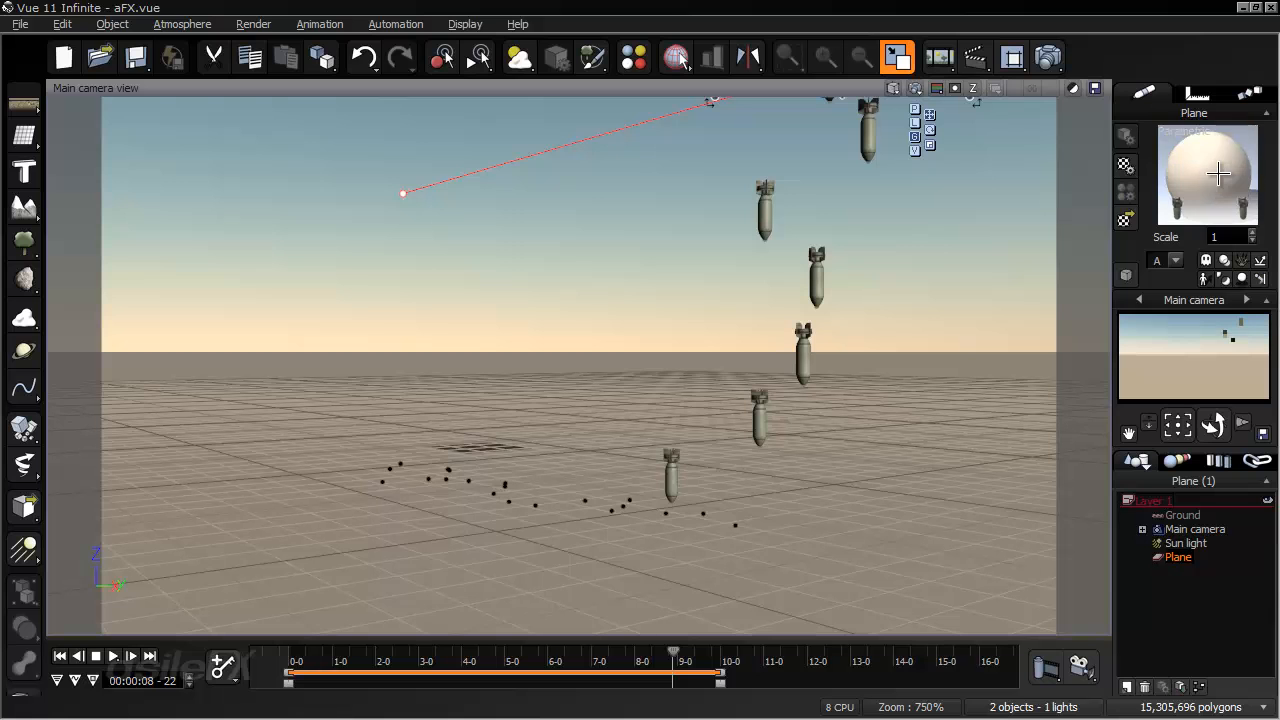
# - Set the velocity of zExplosion2 emitted on Bomb_spinning's collision to 0 with a variation of 0, and accept the particle characteristics
pyautogui.rightClick(1188, 146)
pyautogui.click(1188, 150)
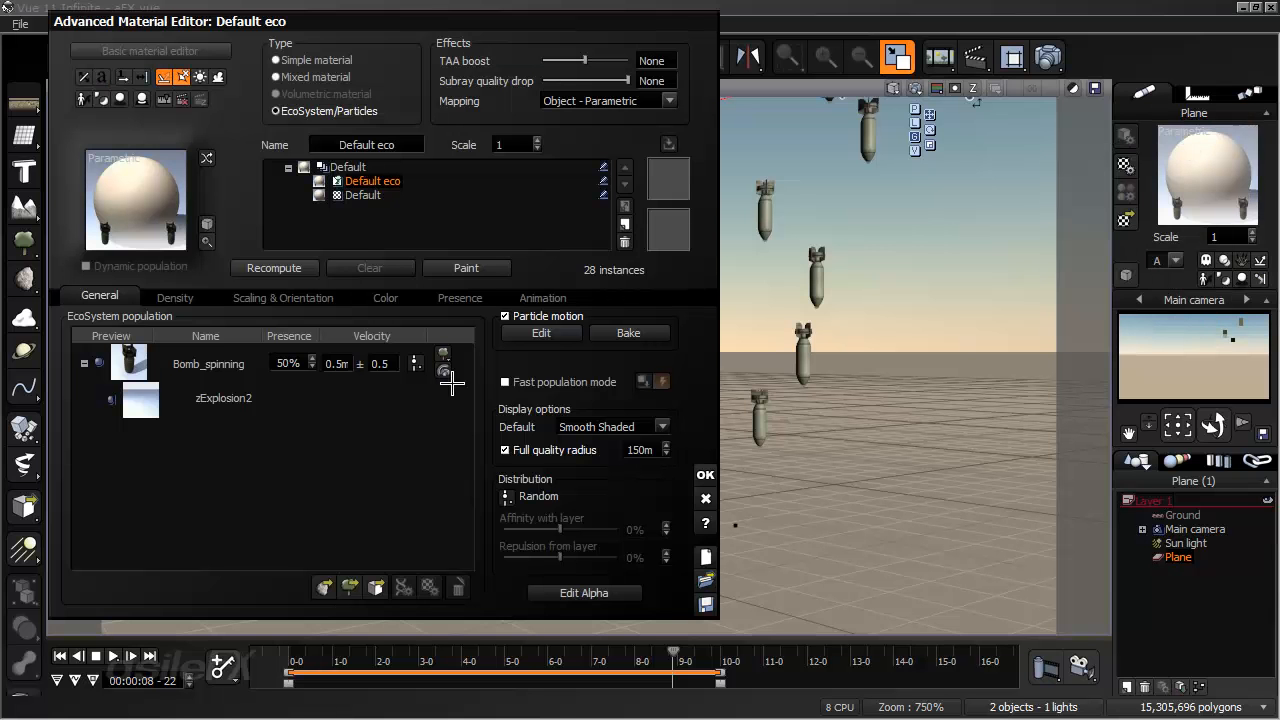
pyautogui.doubleClick(228, 364)
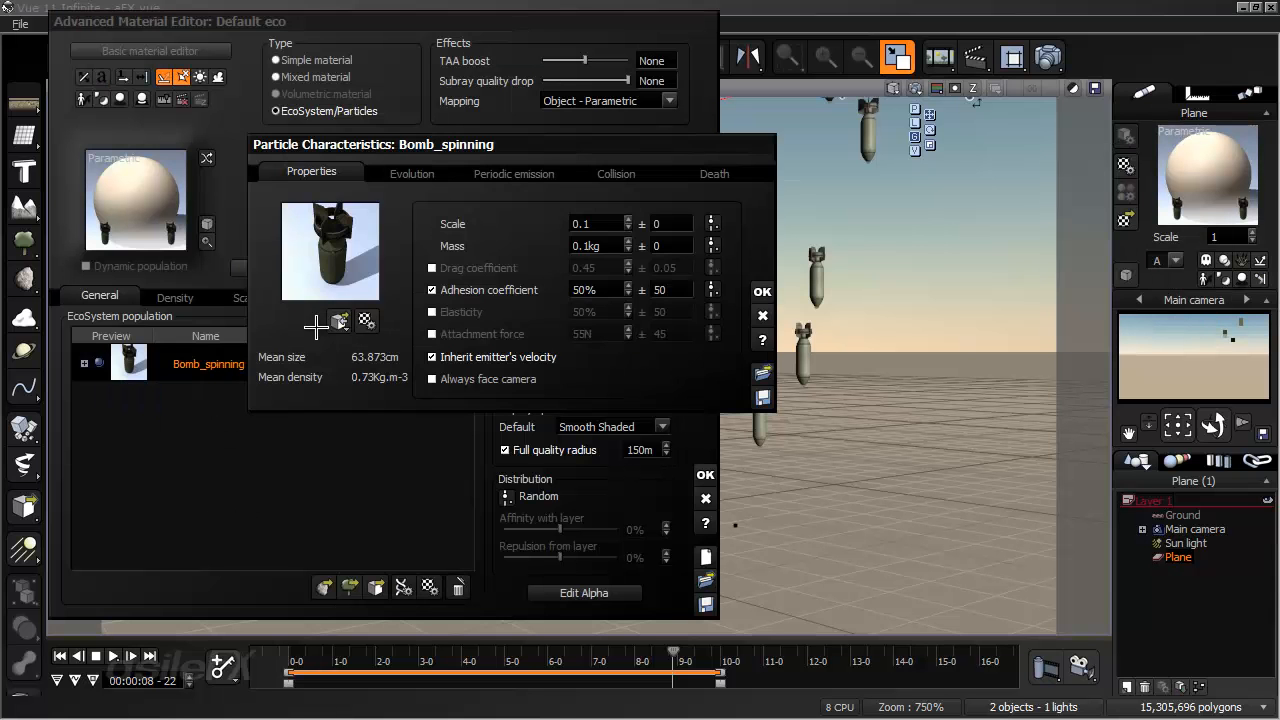
pyautogui.click(595, 168)
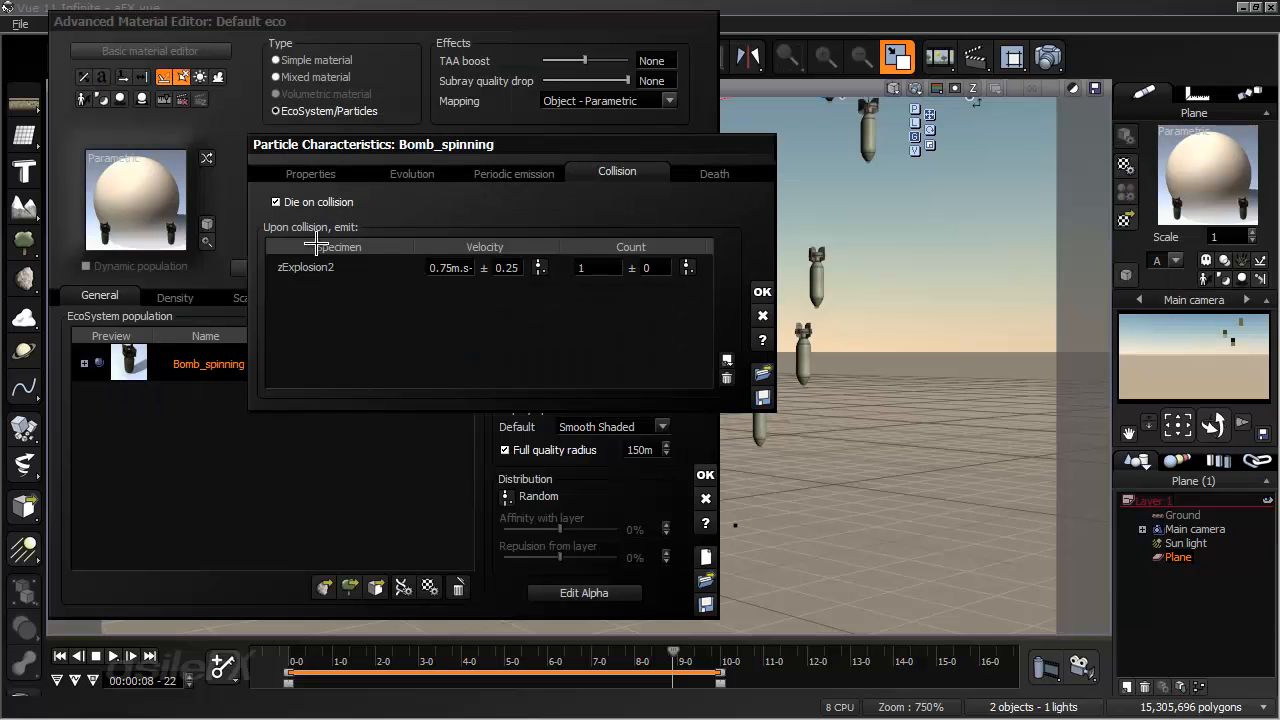
pyautogui.click(446, 267)
pyautogui.write('0')
pyautogui.click(506, 270)
pyautogui.write('0')
pyautogui.click(762, 290)
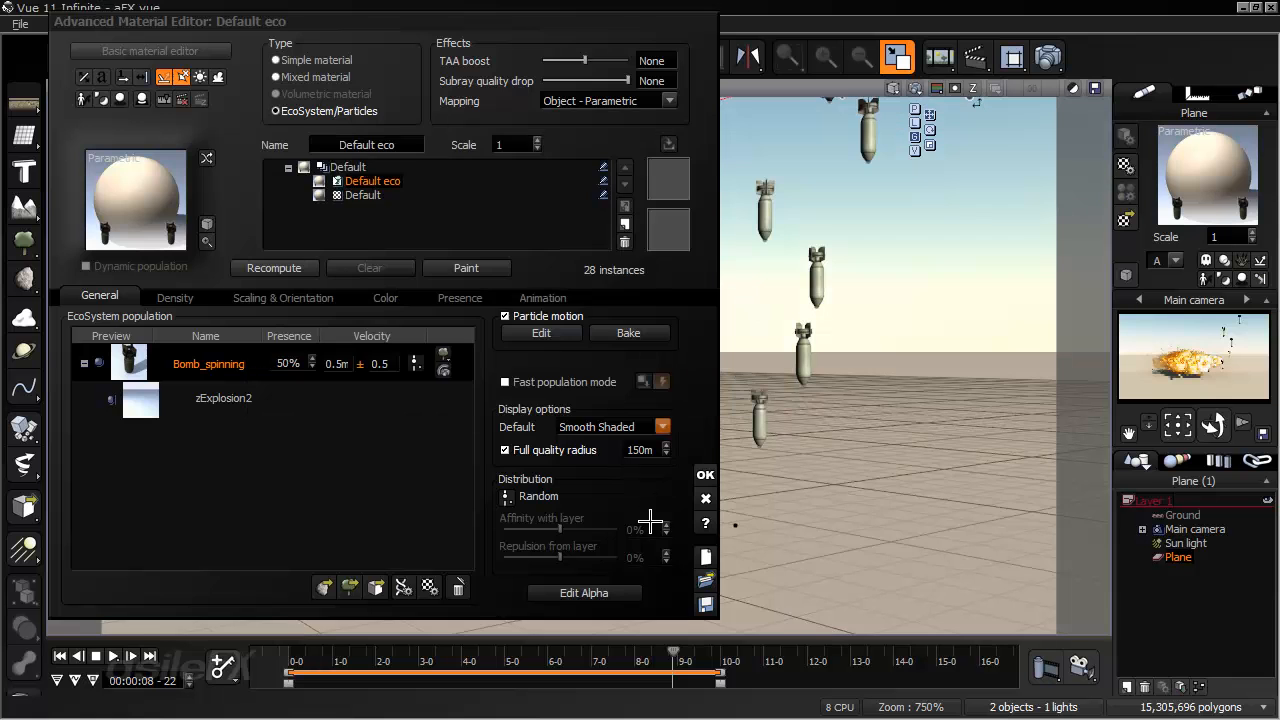
# - Accept the plane's material and scrub from the start of the timeline to 9 seconds 13 frames
pyautogui.click(705, 475)
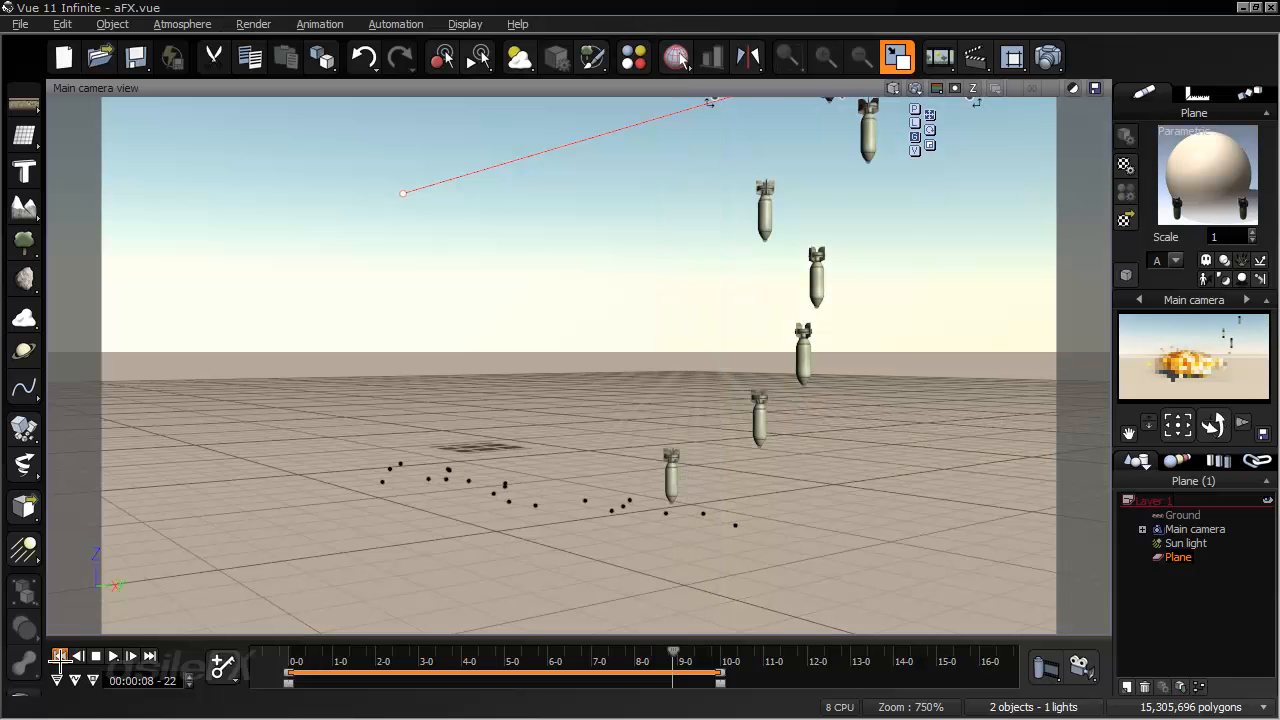
pyautogui.click(288, 656)
pyautogui.moveTo(291, 648); pyautogui.dragTo(704, 629)
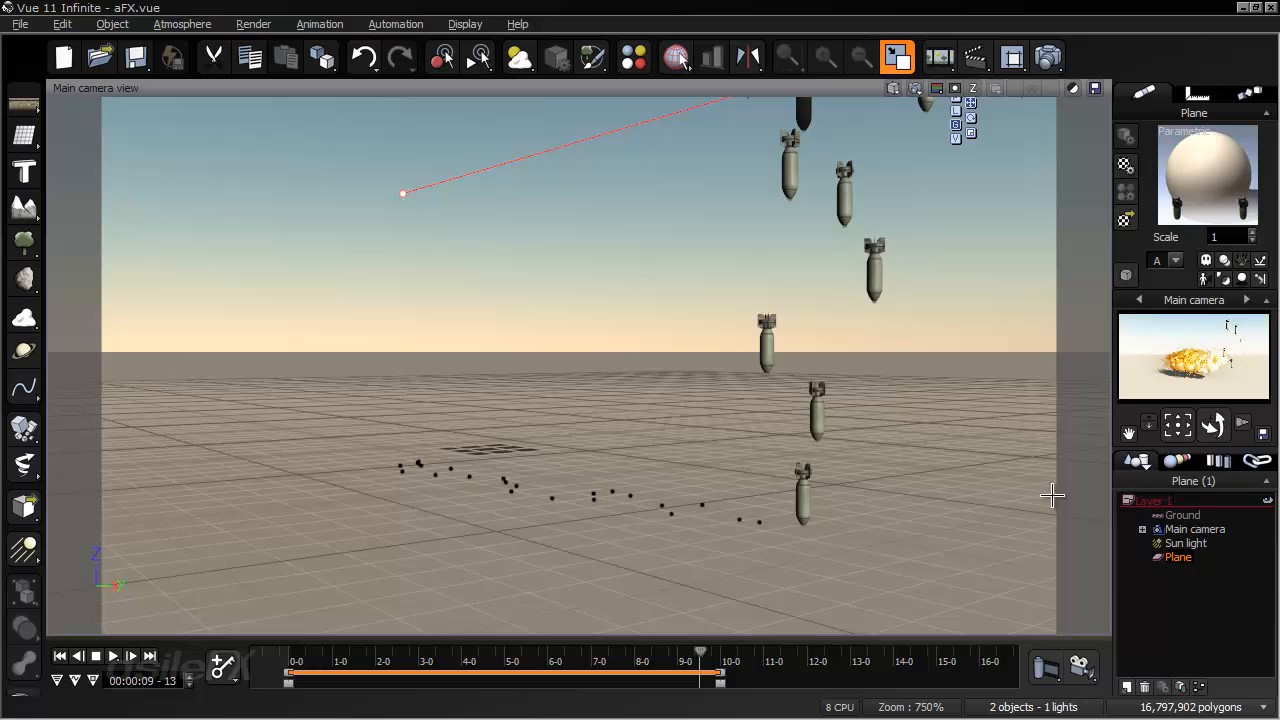
# - Open the function graph of the explosion EcoSystem material's image sequence for editing
pyautogui.click(1177, 461)
pyautogui.moveTo(1267, 530); pyautogui.dragTo(1267, 580)
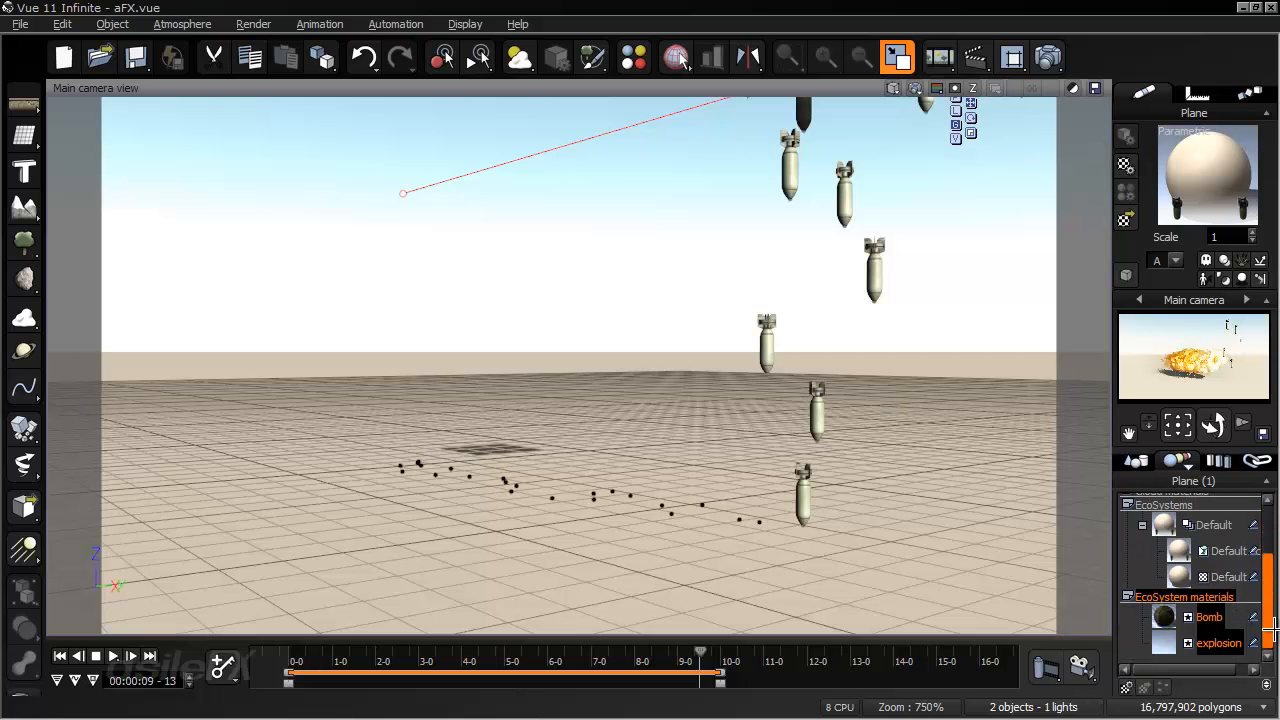
pyautogui.doubleClick(1167, 643)
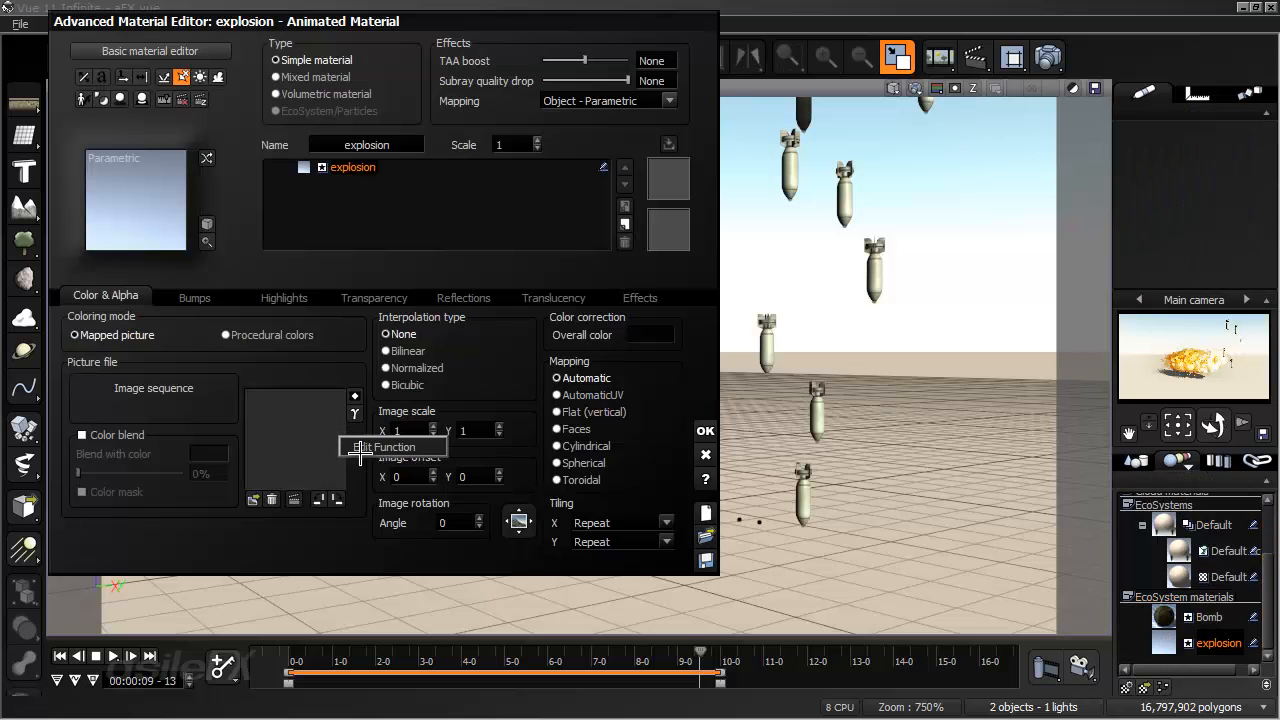
pyautogui.click(343, 446)
pyautogui.click(660, 279)
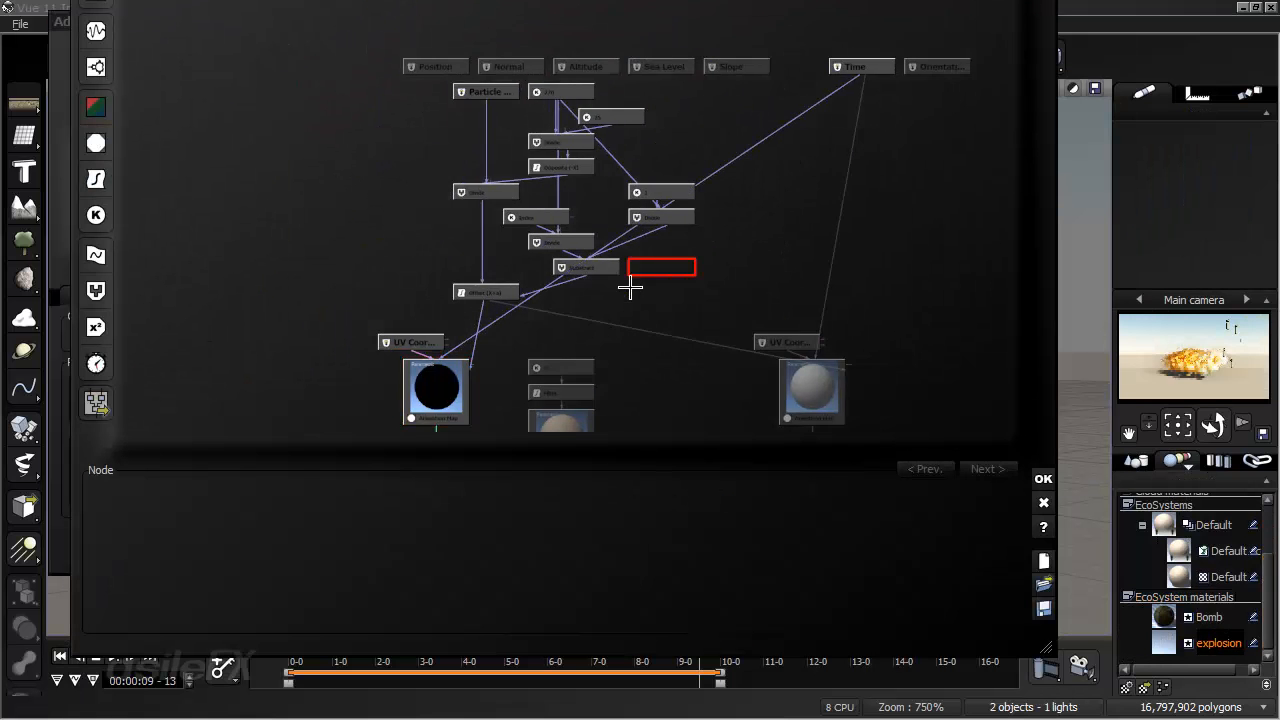
# - Set the Index constant node to 3 in the explosion function graph, and accept the function and the material
pyautogui.scroll(3, 629, 286)
pyautogui.click(527, 260)
pyautogui.click(370, 541)
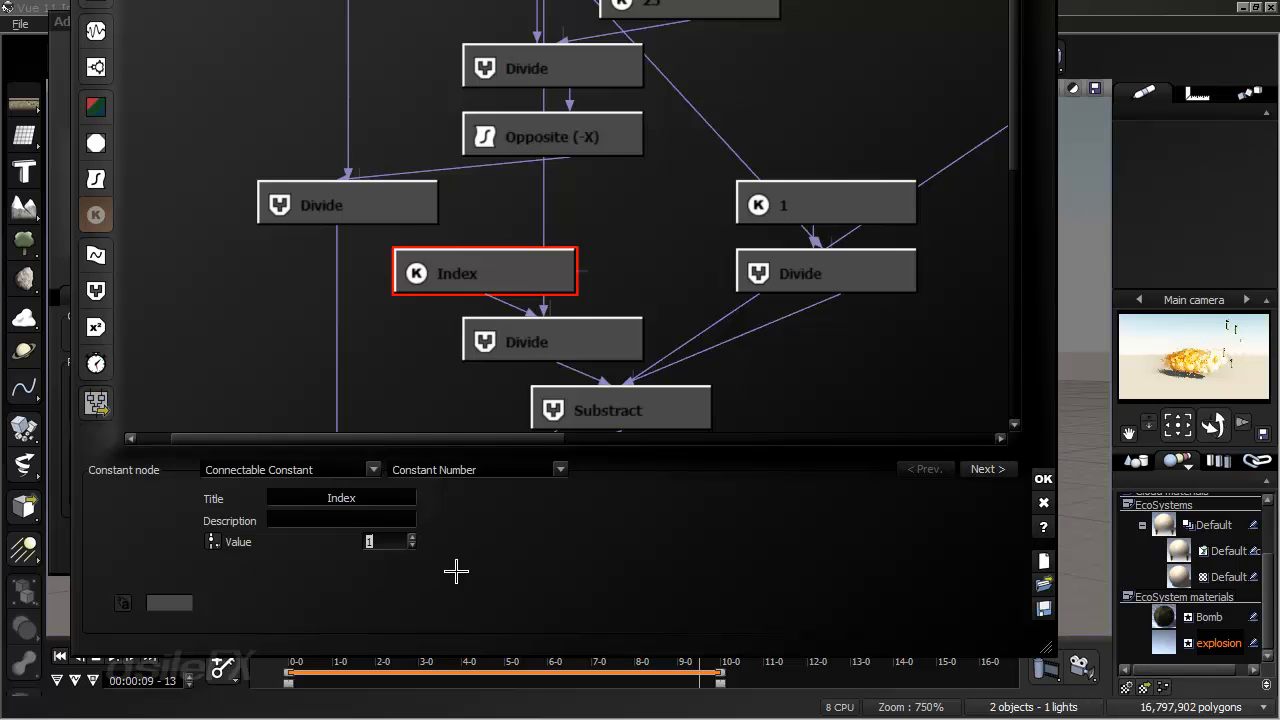
pyautogui.write('3')
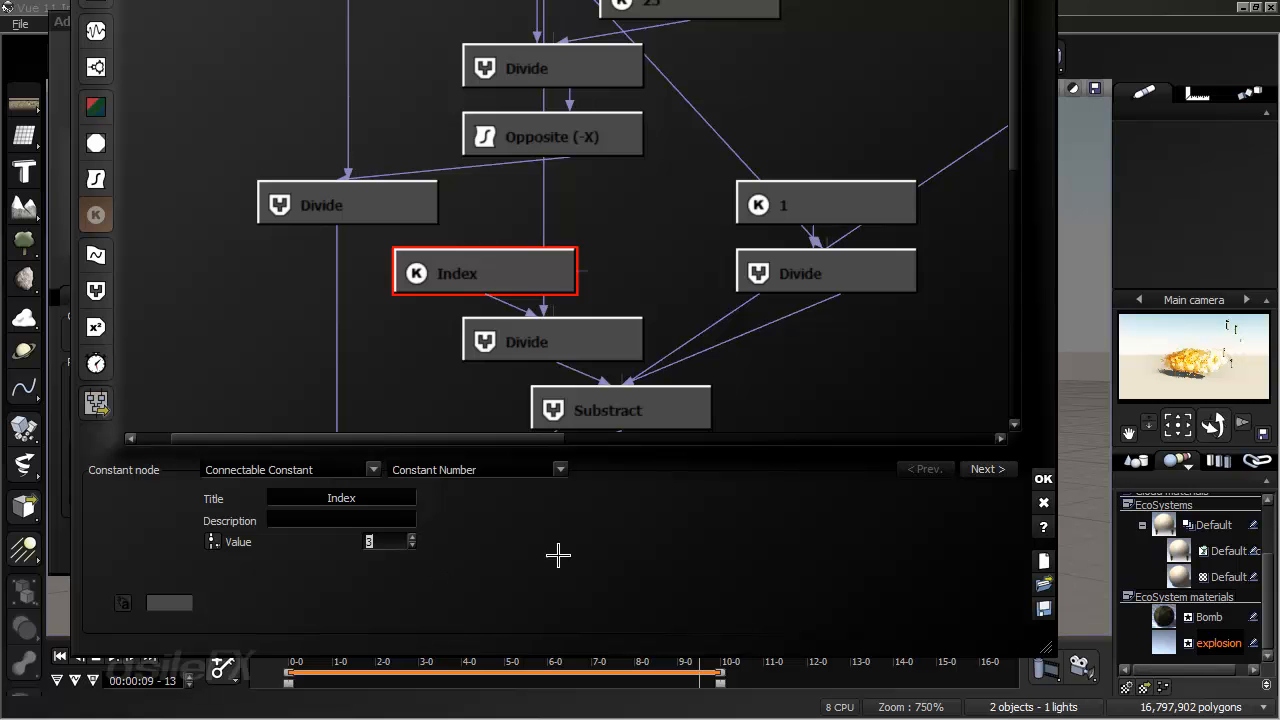
pyautogui.click(1040, 478)
pyautogui.click(706, 478)
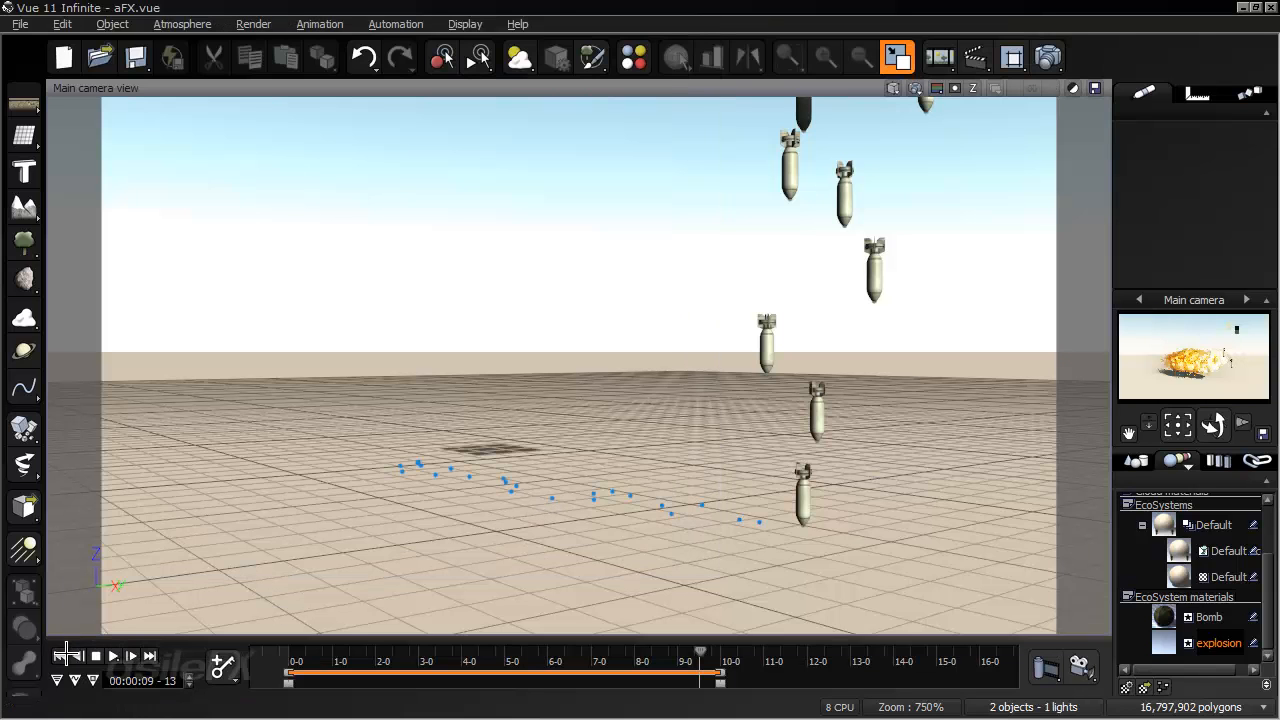
# - Scrub from the start of the timeline to 7 seconds 19 frames and render the main camera view
pyautogui.click(66, 655)
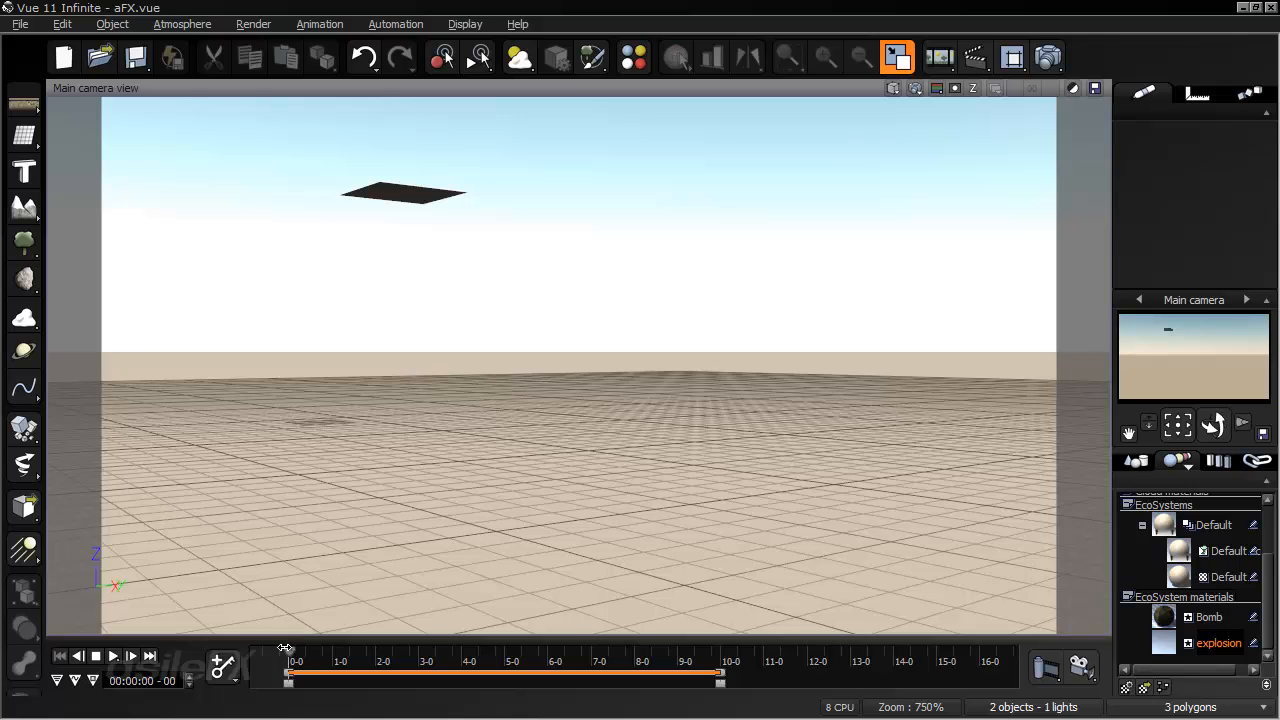
pyautogui.moveTo(288, 652)
pyautogui.mouseDown()
pyautogui.moveTo(557, 615)
pyautogui.moveTo(614, 590)
pyautogui.moveTo(638, 562)
pyautogui.mouseUp()
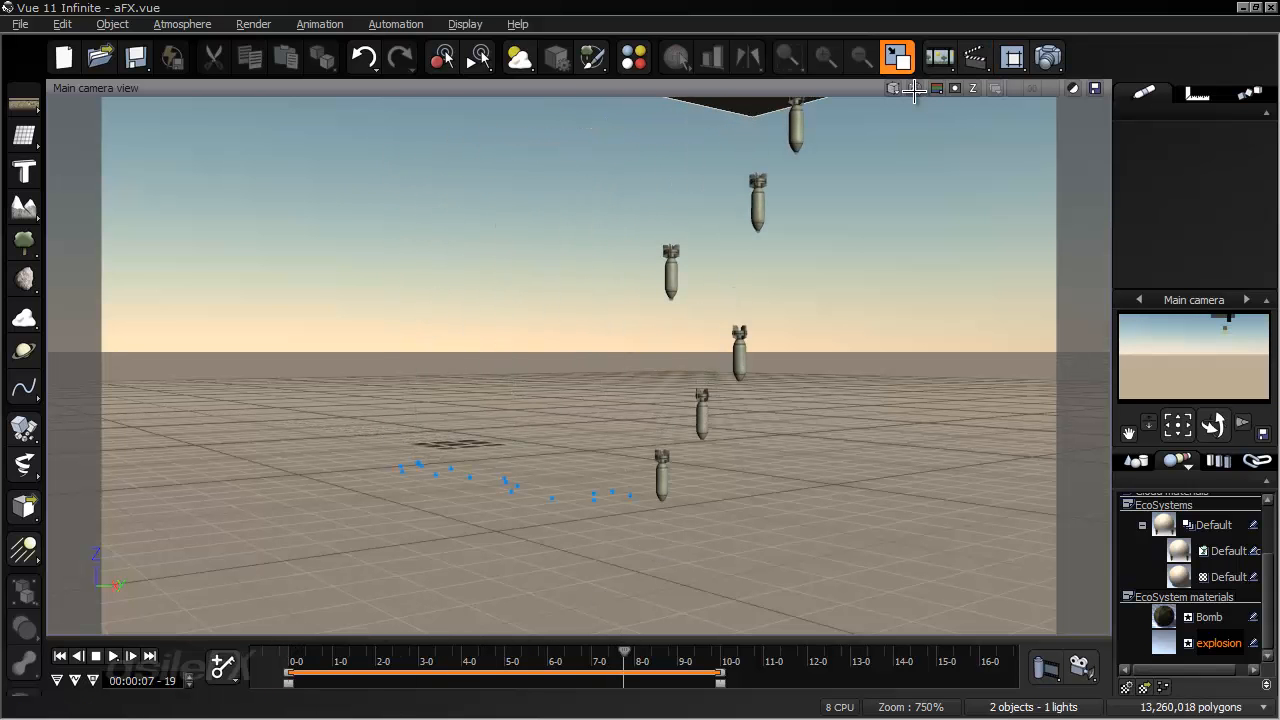
pyautogui.click(915, 90)
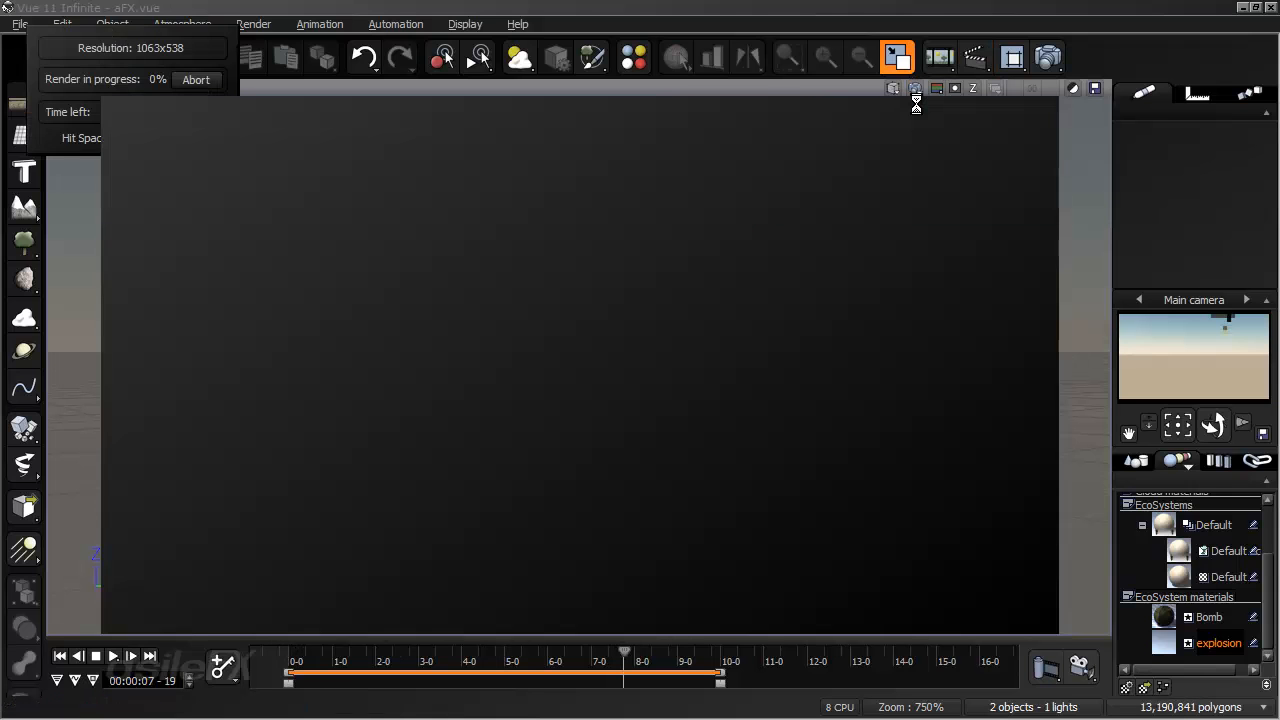
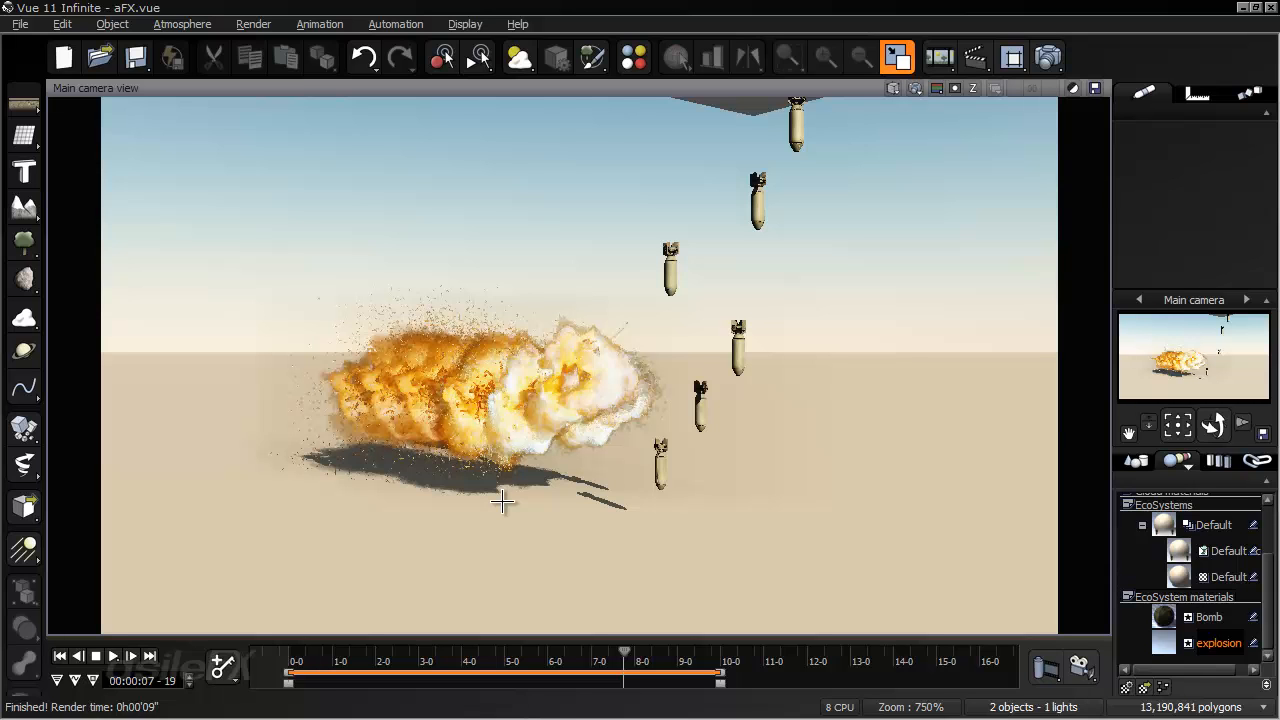
# - Dismiss the render, return the timeline to its start, and open the function graph of the explosion material's image sequence
pyautogui.click(505, 500)
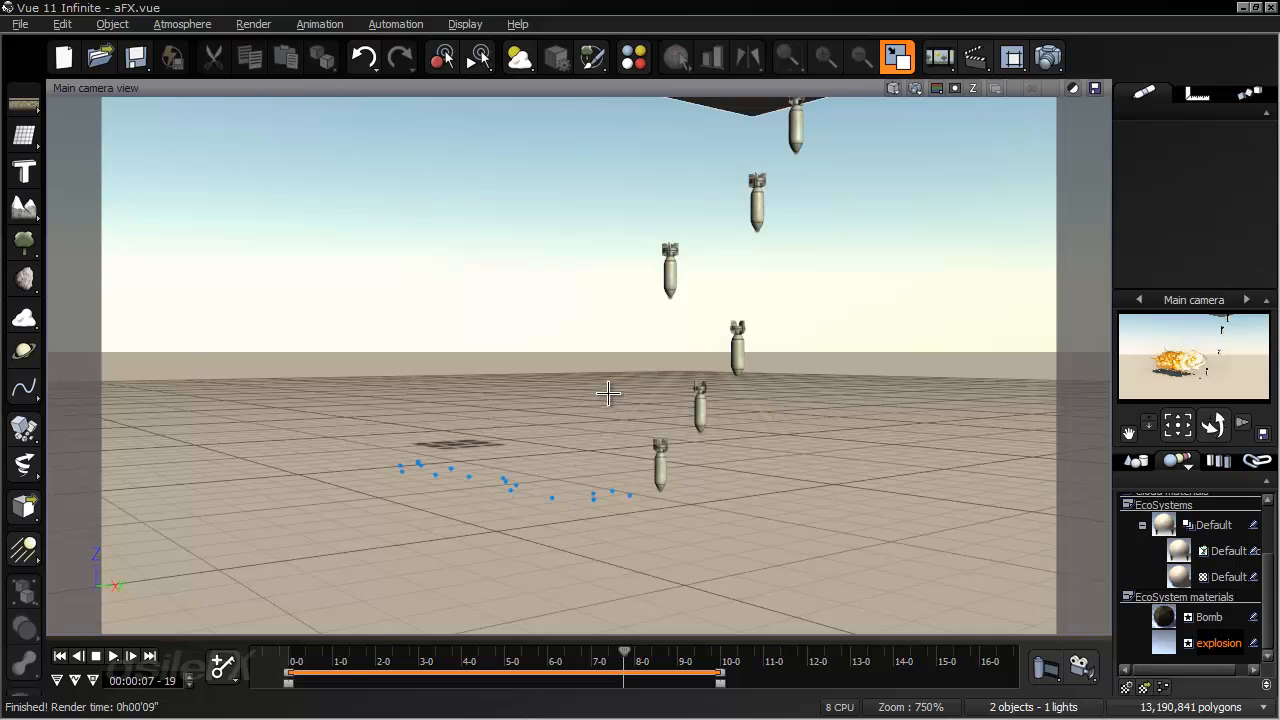
pyautogui.click(59, 656)
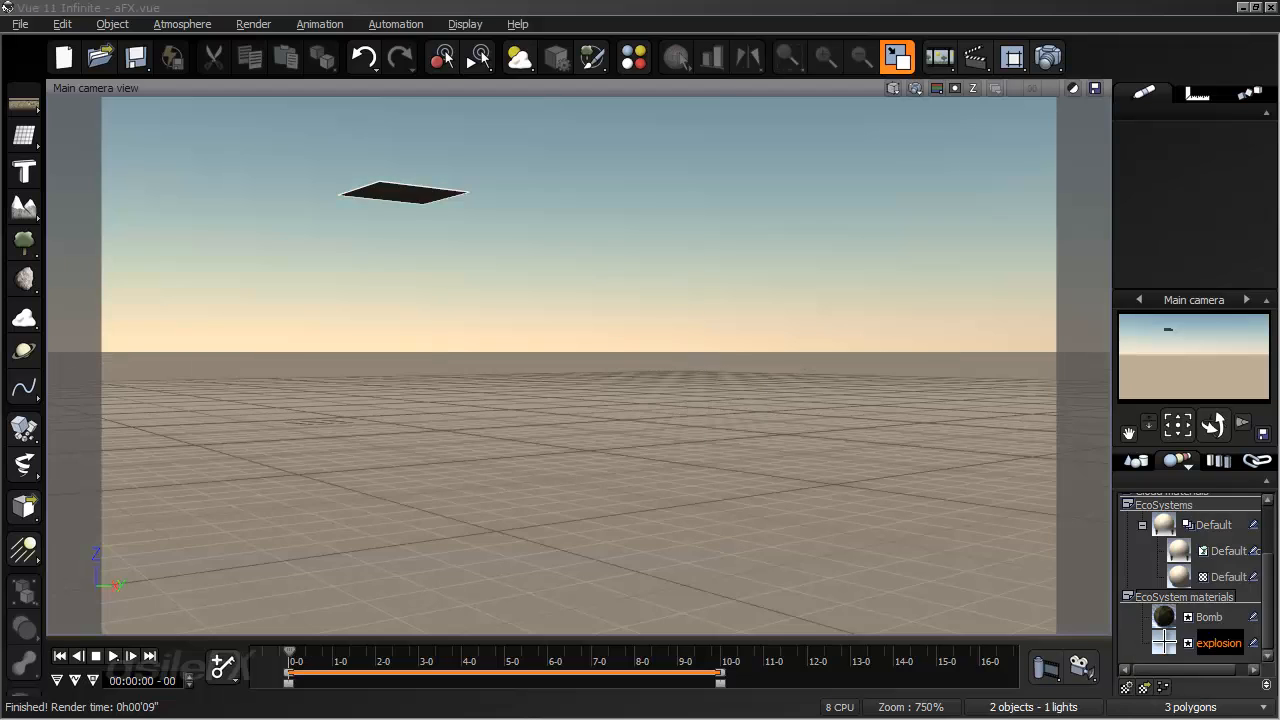
pyautogui.doubleClick(1165, 642)
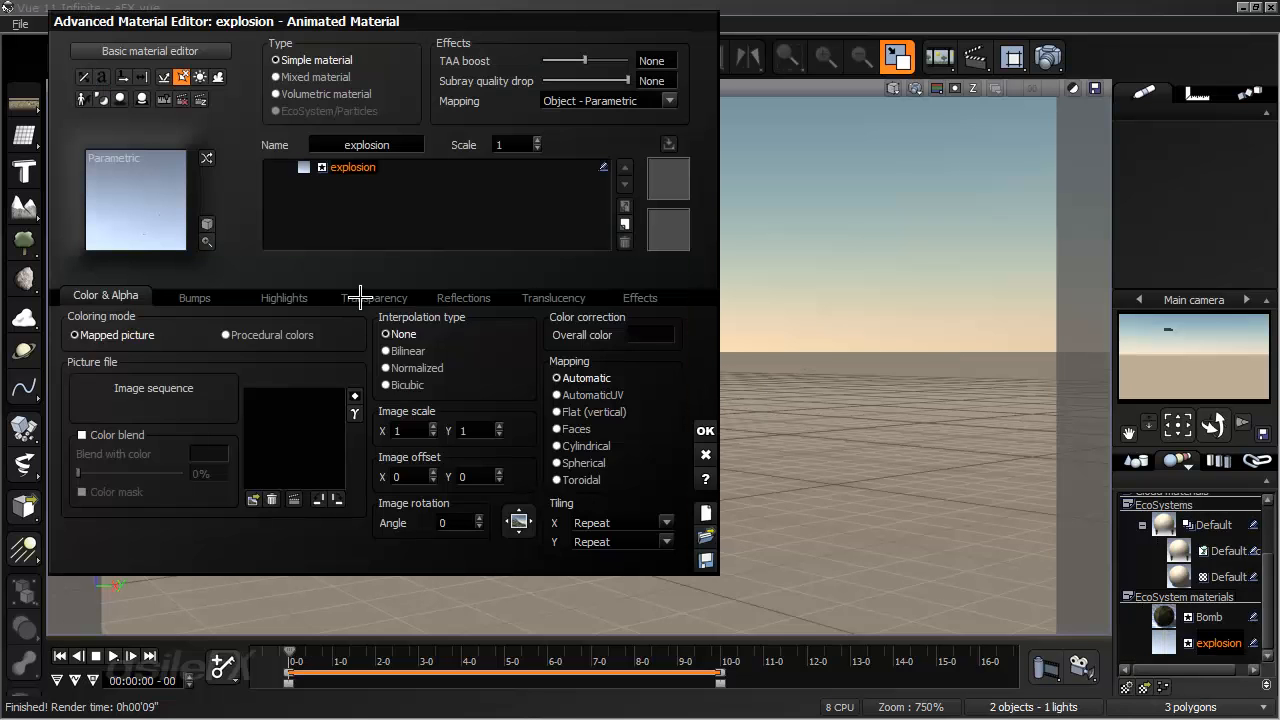
pyautogui.rightClick(300, 418)
pyautogui.click(338, 421)
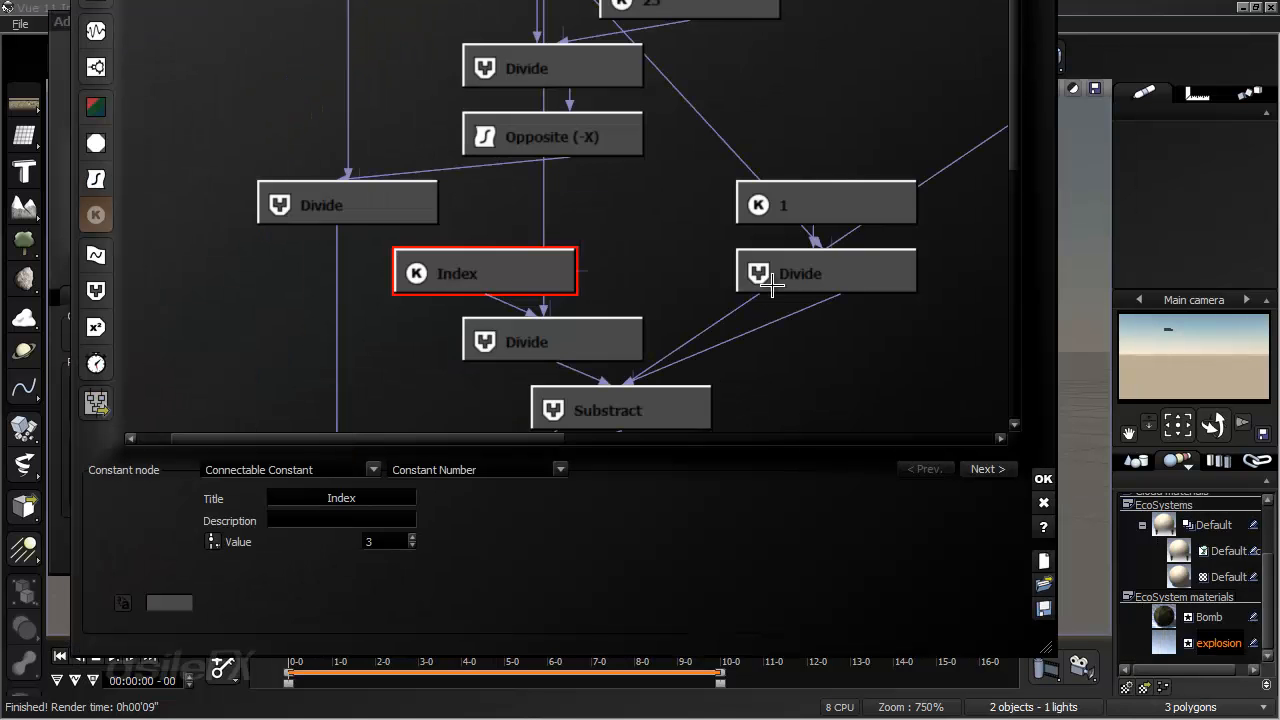
# - Add a Particle phase control texture map MetaNode in the empty area beside the existing phase calculation nodes
pyautogui.scroll(-4, 650, 340)
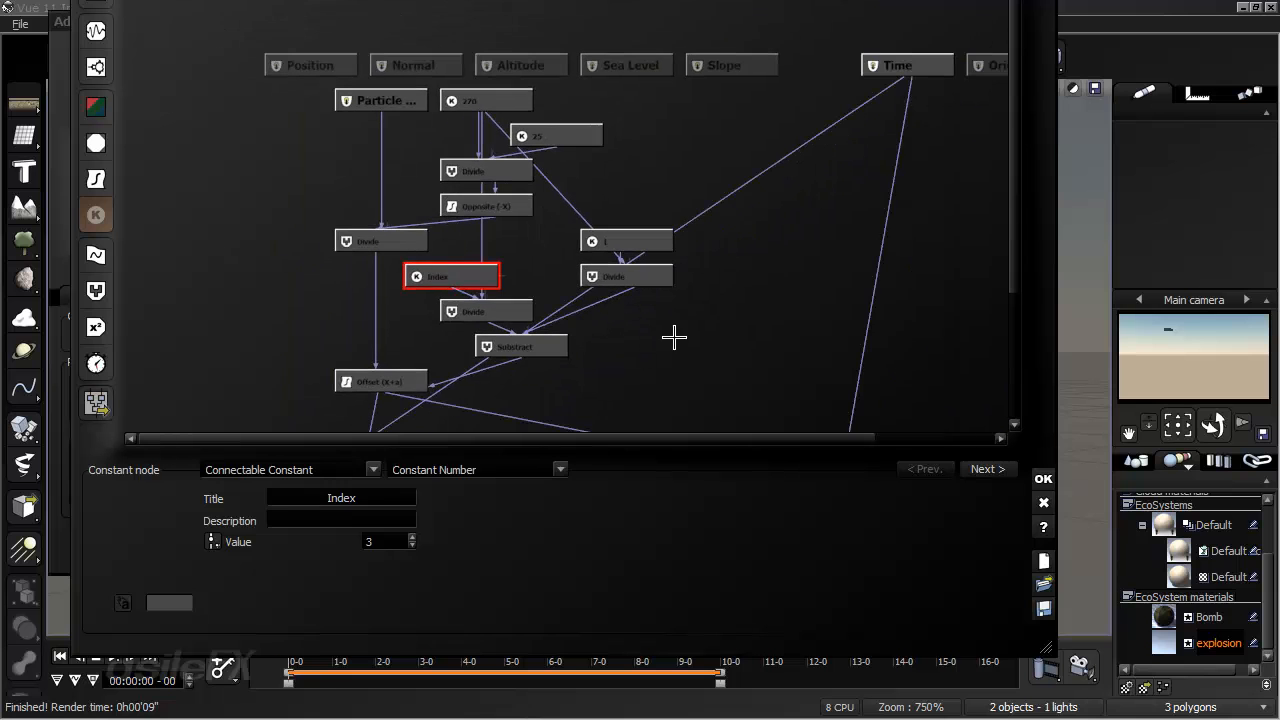
pyautogui.click(727, 320)
pyautogui.rightClick(727, 320)
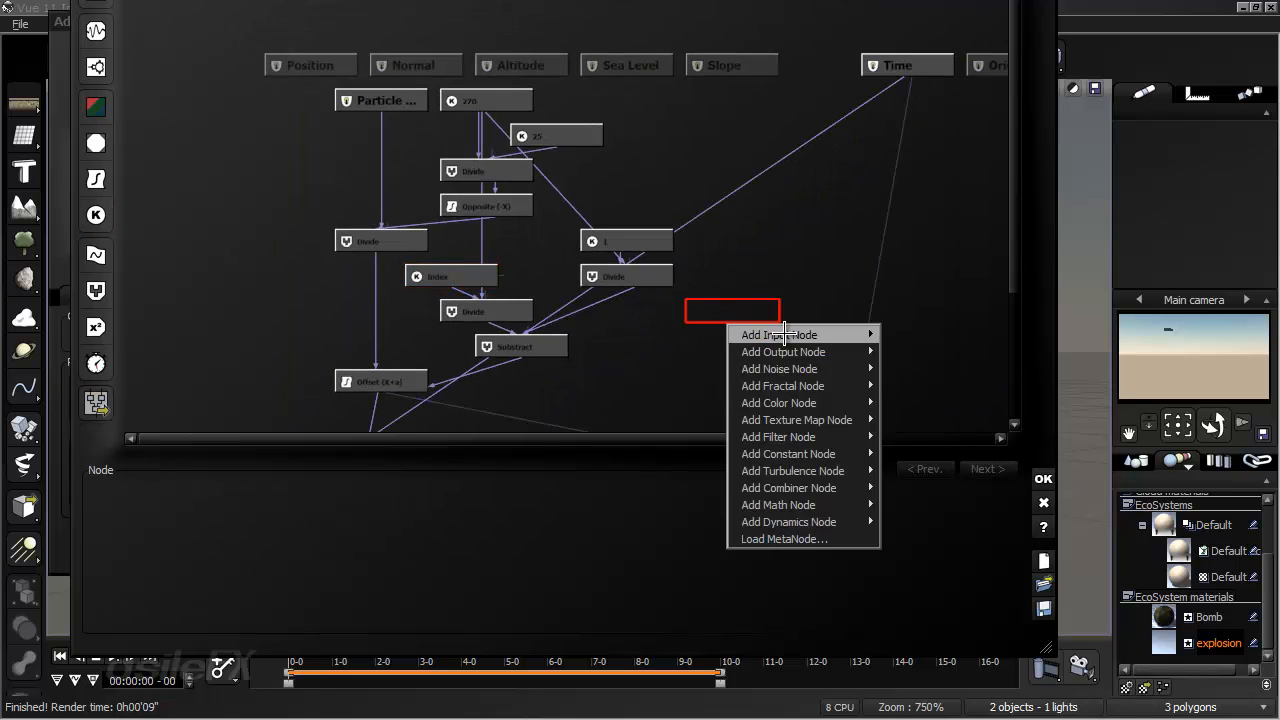
pyautogui.moveTo(783, 335)
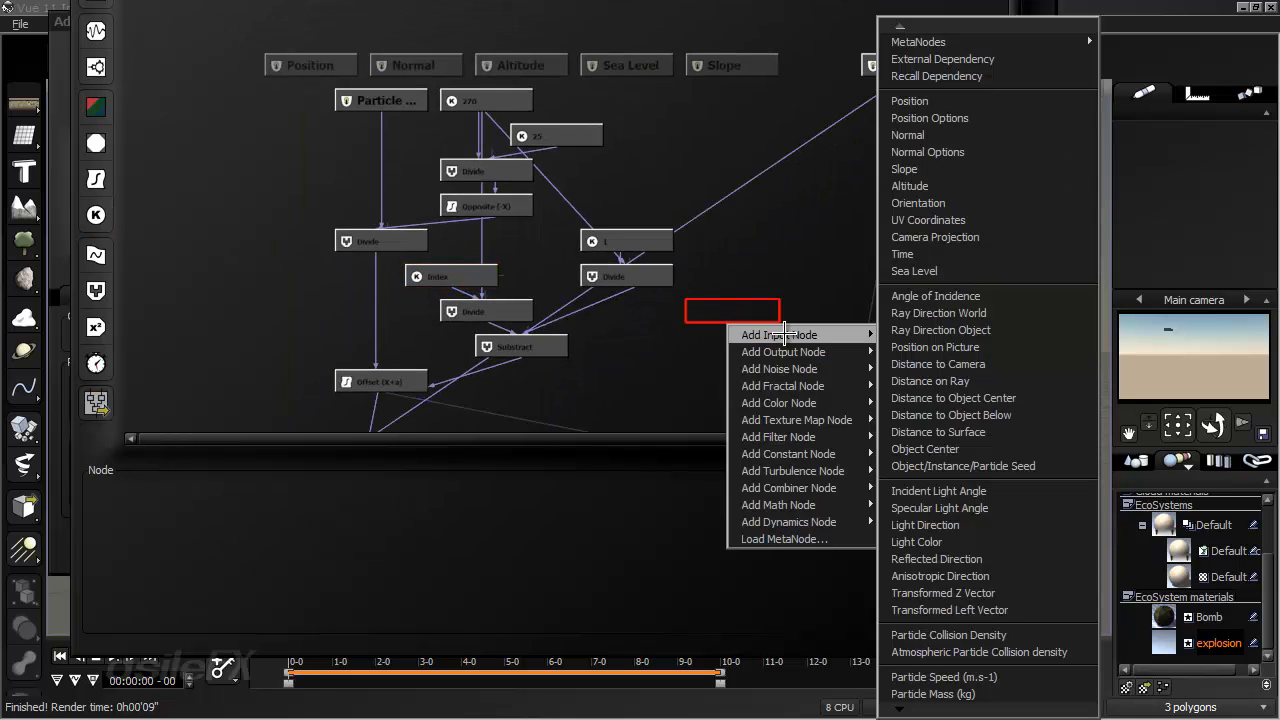
pyautogui.moveTo(824, 428)
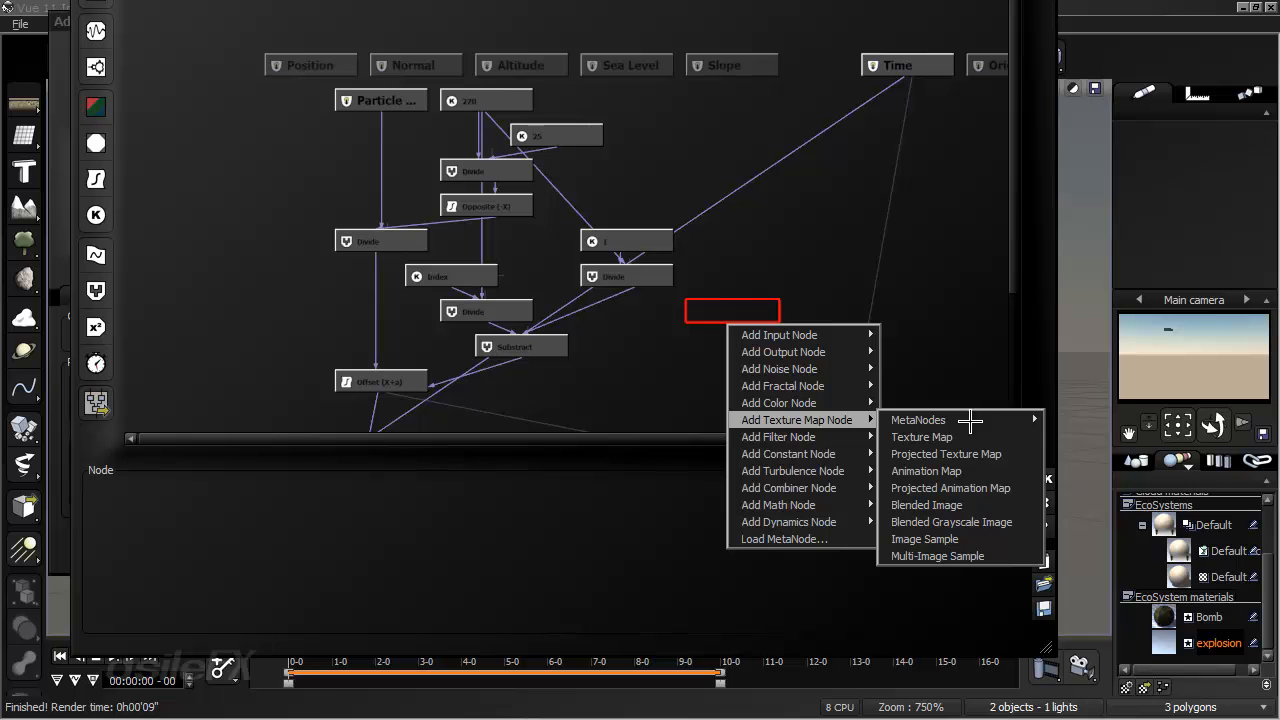
pyautogui.moveTo(970, 421)
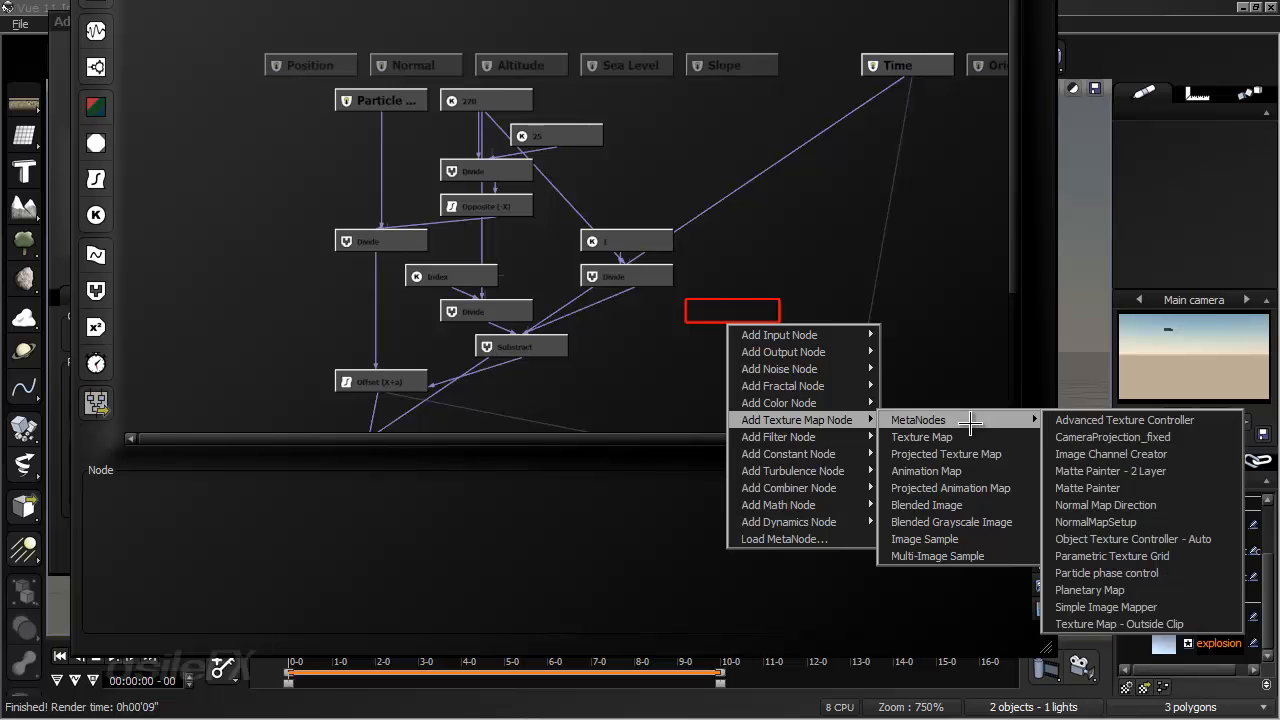
pyautogui.click(1184, 572)
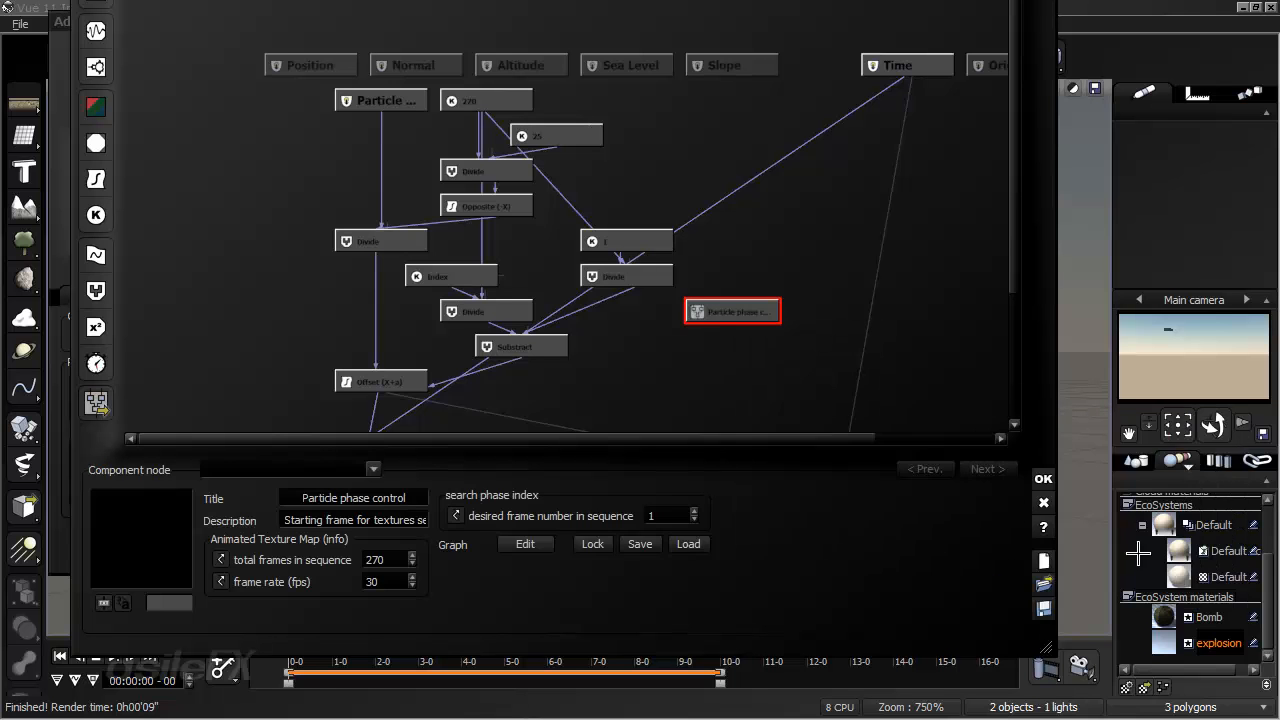
# - Examine the Particle phase control node's total frames, frame rate and desired frame number settings
pyautogui.doubleClick(390, 559)
pyautogui.doubleClick(402, 581)
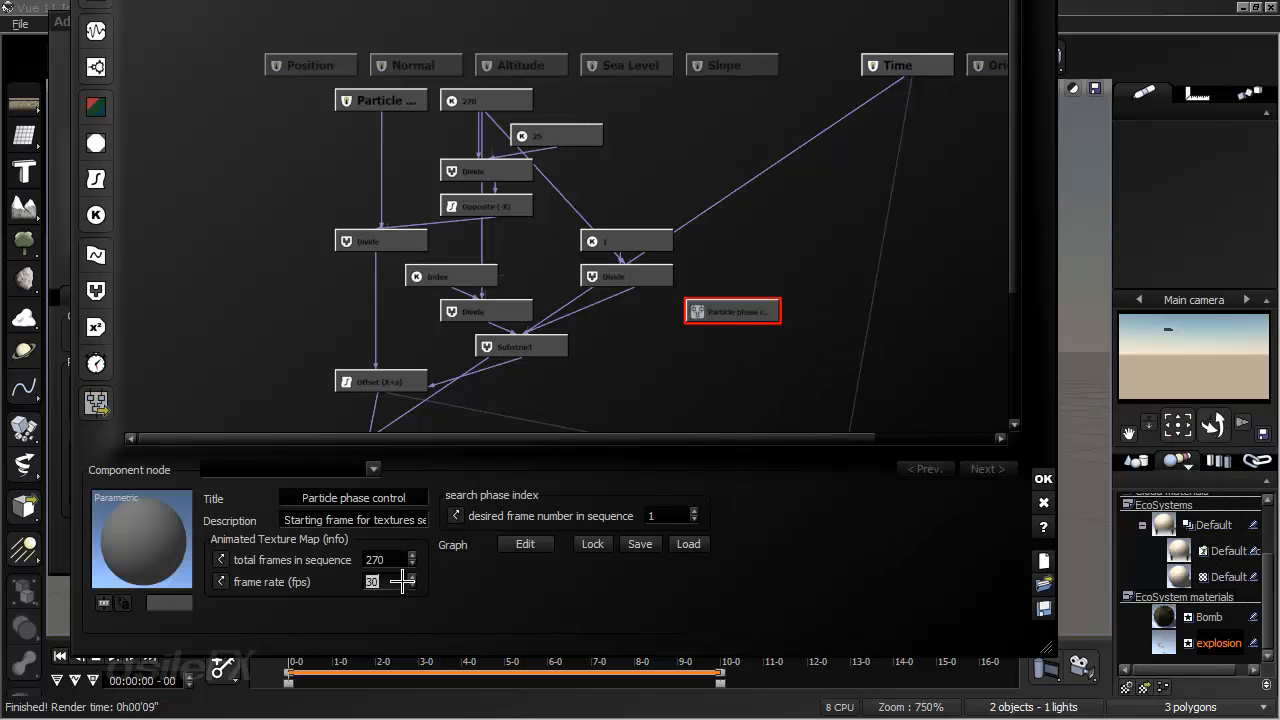
pyautogui.doubleClick(664, 516)
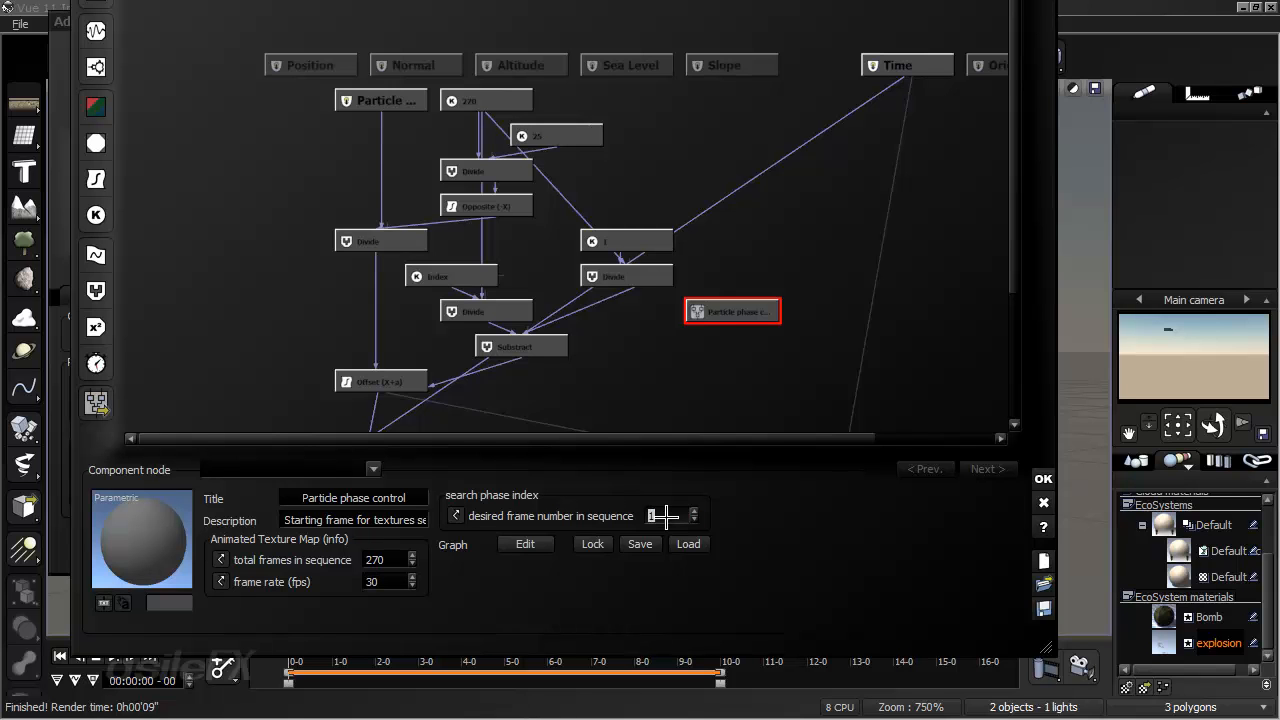
# - Add a constant node below the Particle phase control node and bring up the MetaNode's outputs as connection choices
pyautogui.moveTo(720, 369); pyautogui.dragTo(706, 267, button='right')
pyautogui.click(104, 218)
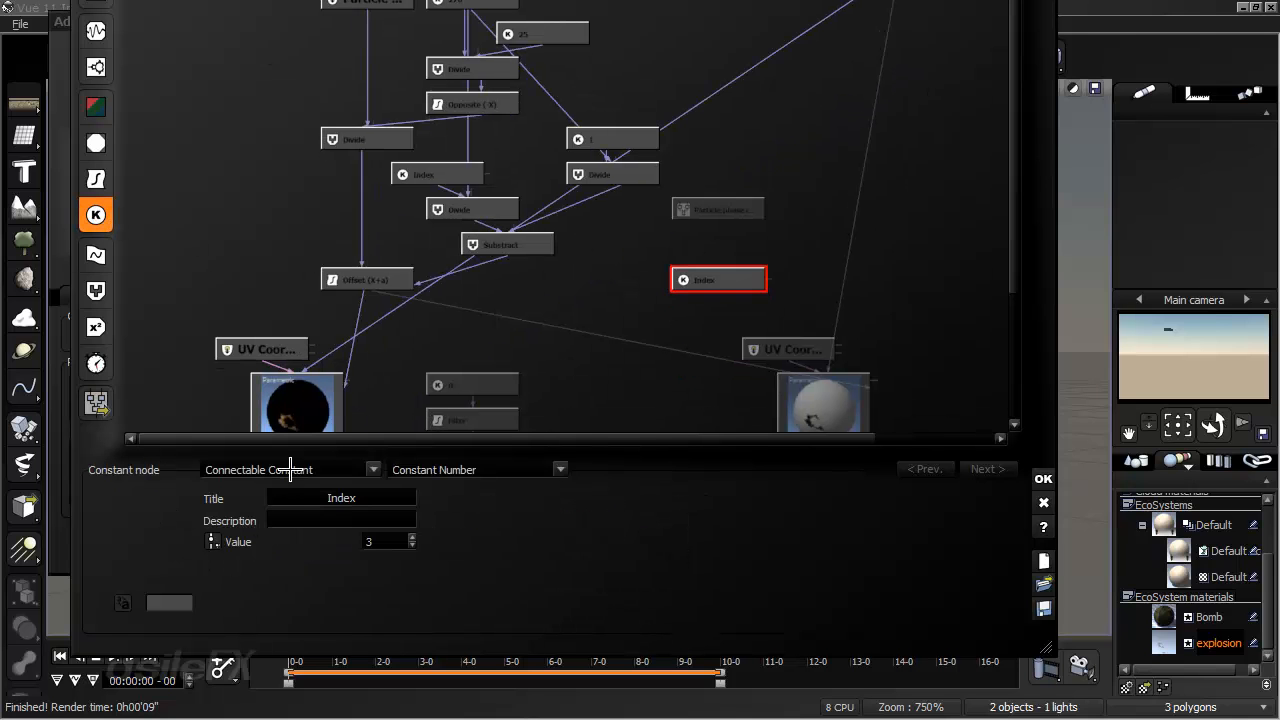
pyautogui.moveTo(766, 280); pyautogui.dragTo(733, 200)
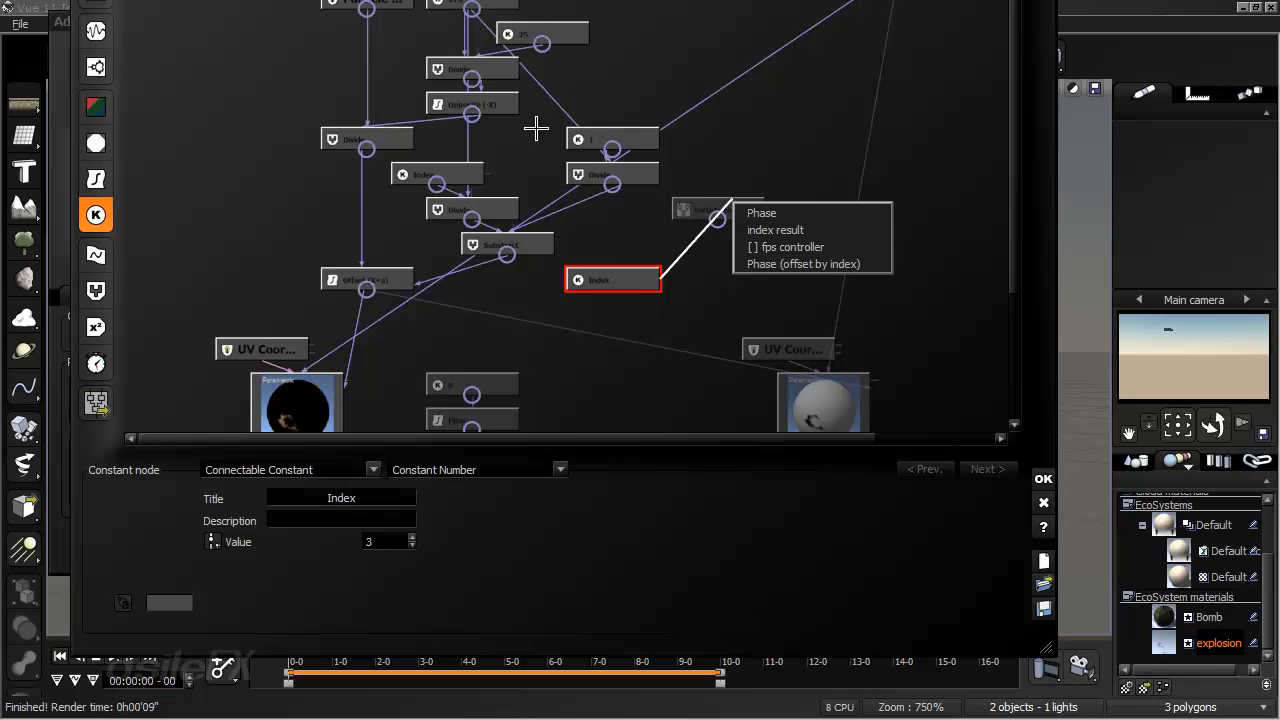
pyautogui.click(640, 314)
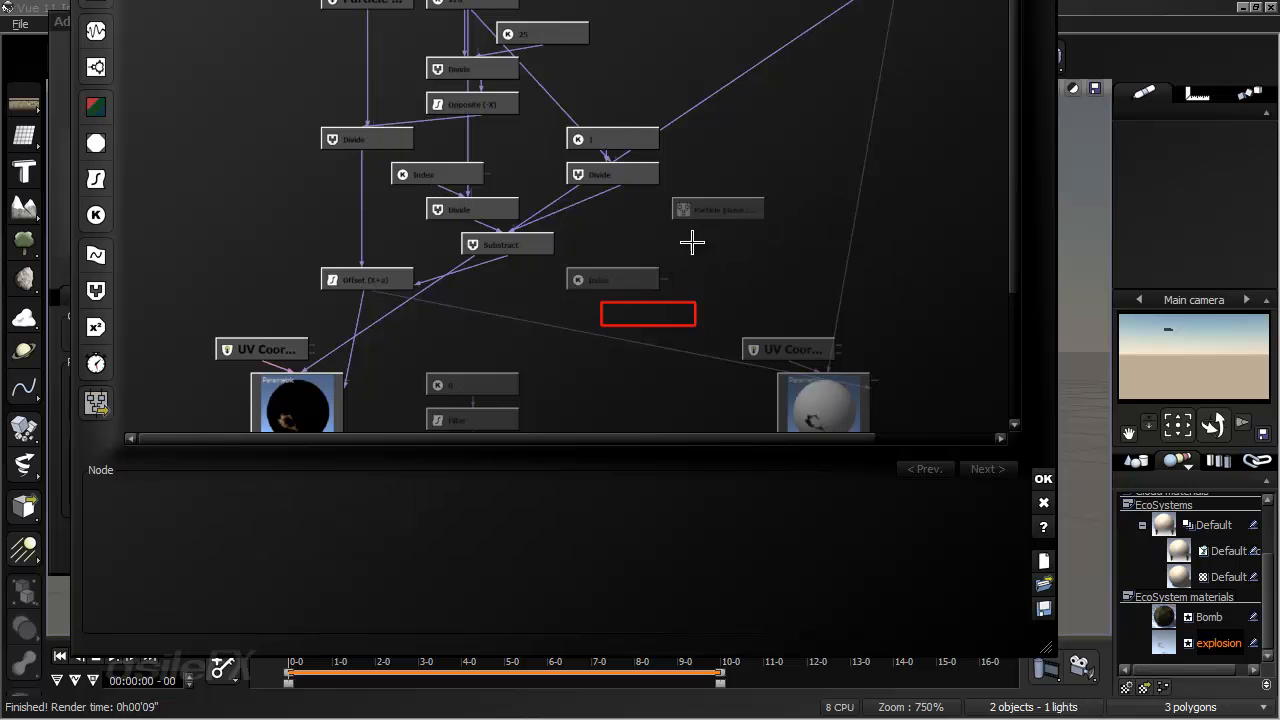
# - Open the Particle phase control MetaNode's internal graph and examine its Phase output, fps and total frames nodes
pyautogui.click(728, 207)
pyautogui.doubleClick(757, 196)
pyautogui.moveTo(651, 387)
pyautogui.mouseDown(button='middle')
pyautogui.moveTo(645, 320)
pyautogui.moveTo(633, 401)
pyautogui.mouseUp(button='middle')
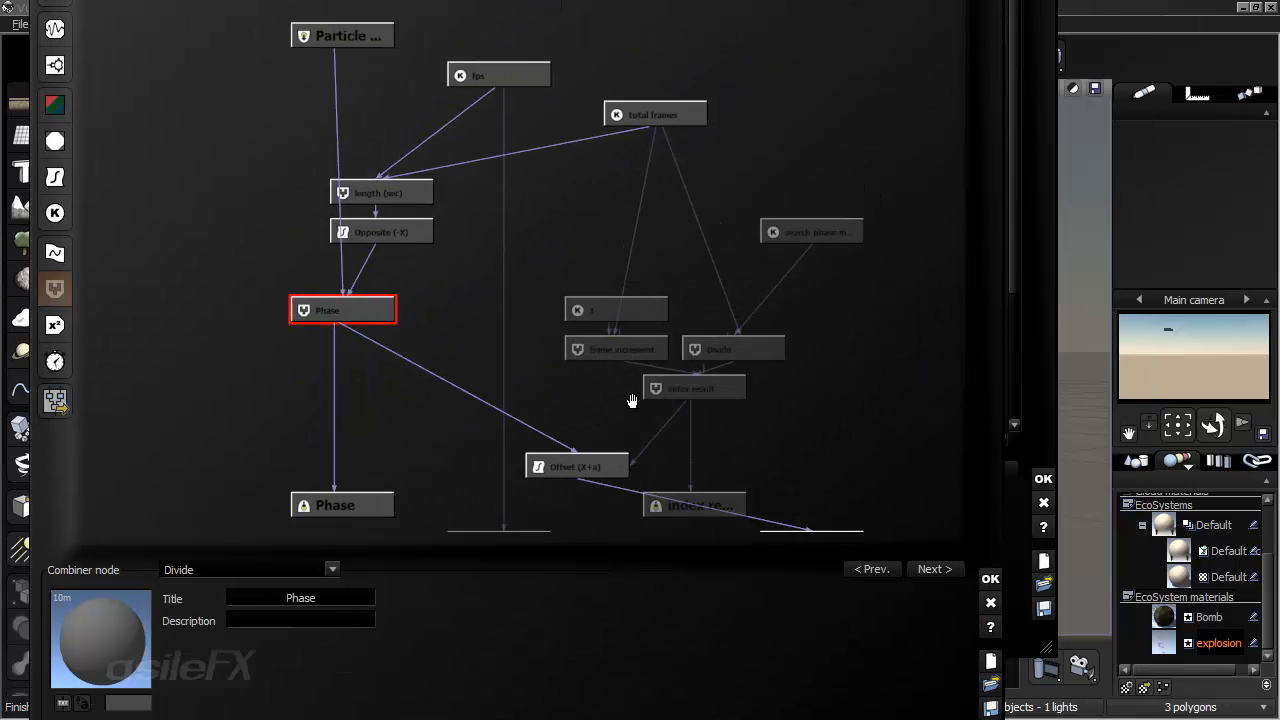
pyautogui.click(358, 510)
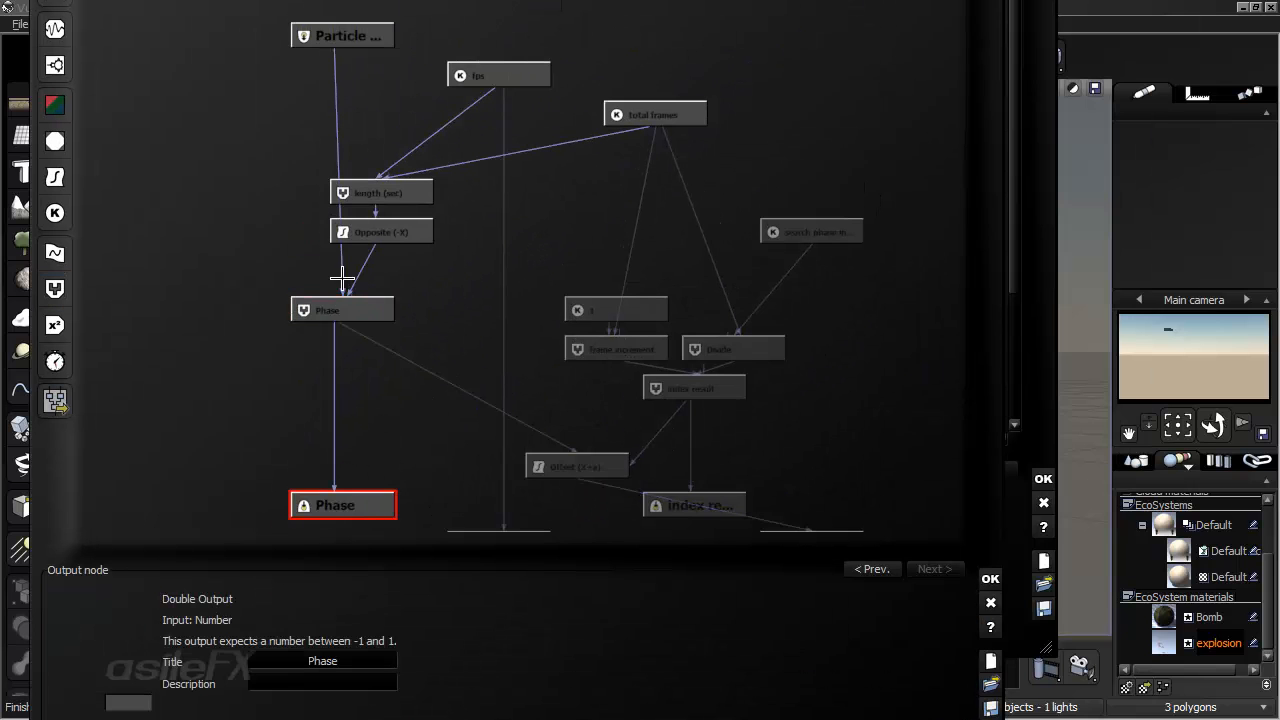
pyautogui.click(520, 72)
pyautogui.click(652, 118)
pyautogui.click(616, 190)
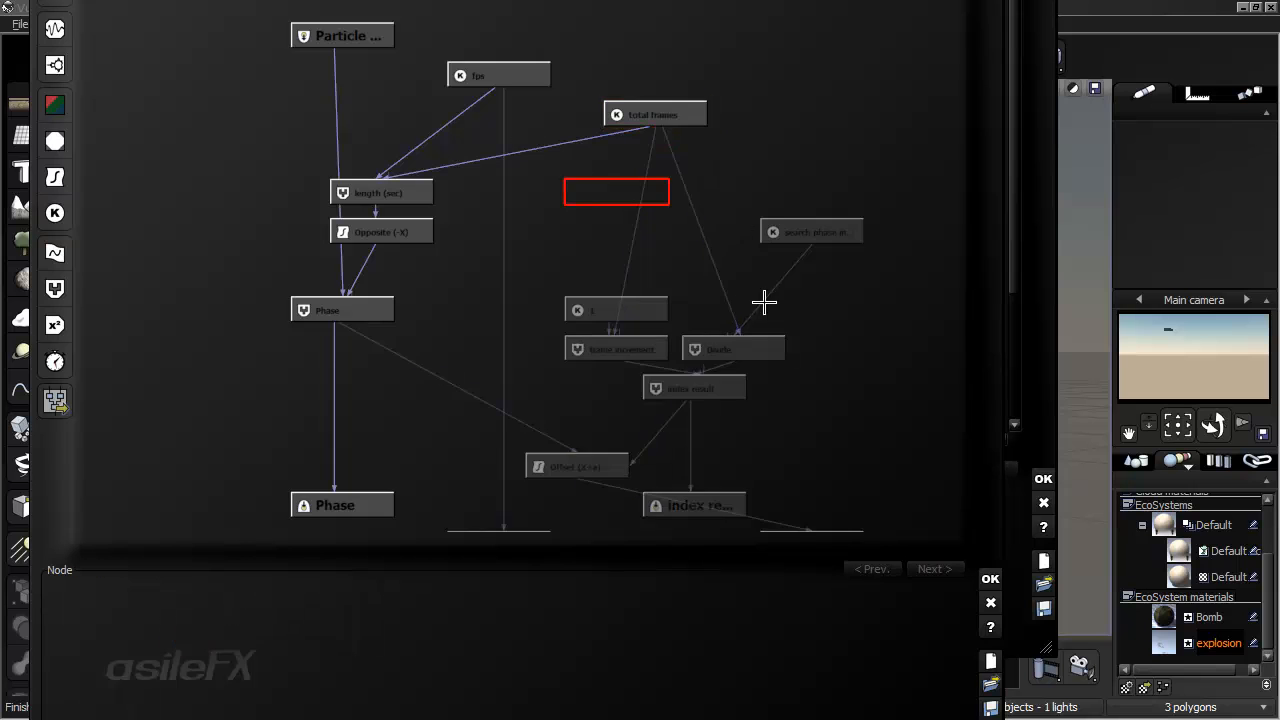
# - Move the Offset (X+a) filter node up and place the Phase (offset by index) output node beneath it
pyautogui.moveTo(764, 302); pyautogui.dragTo(700, 209, button='middle')
pyautogui.moveTo(720, 392); pyautogui.dragTo(720, 432, button='middle')
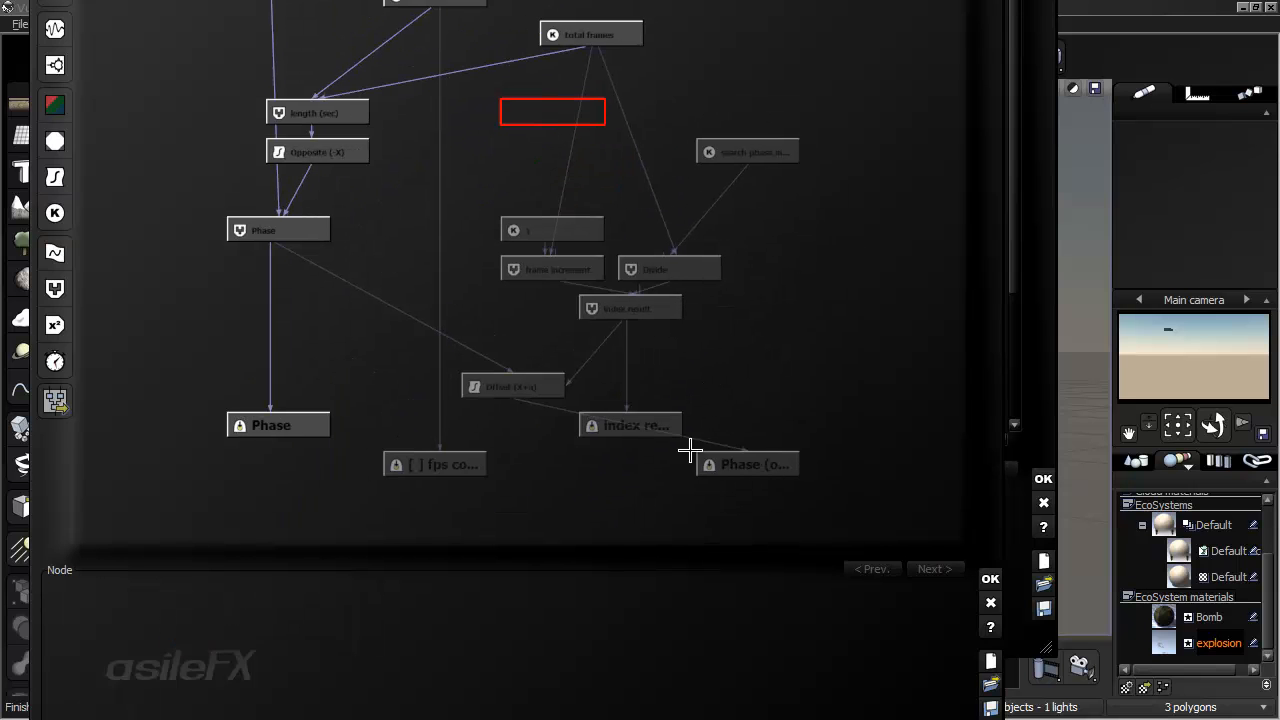
pyautogui.moveTo(556, 380); pyautogui.dragTo(550, 365)
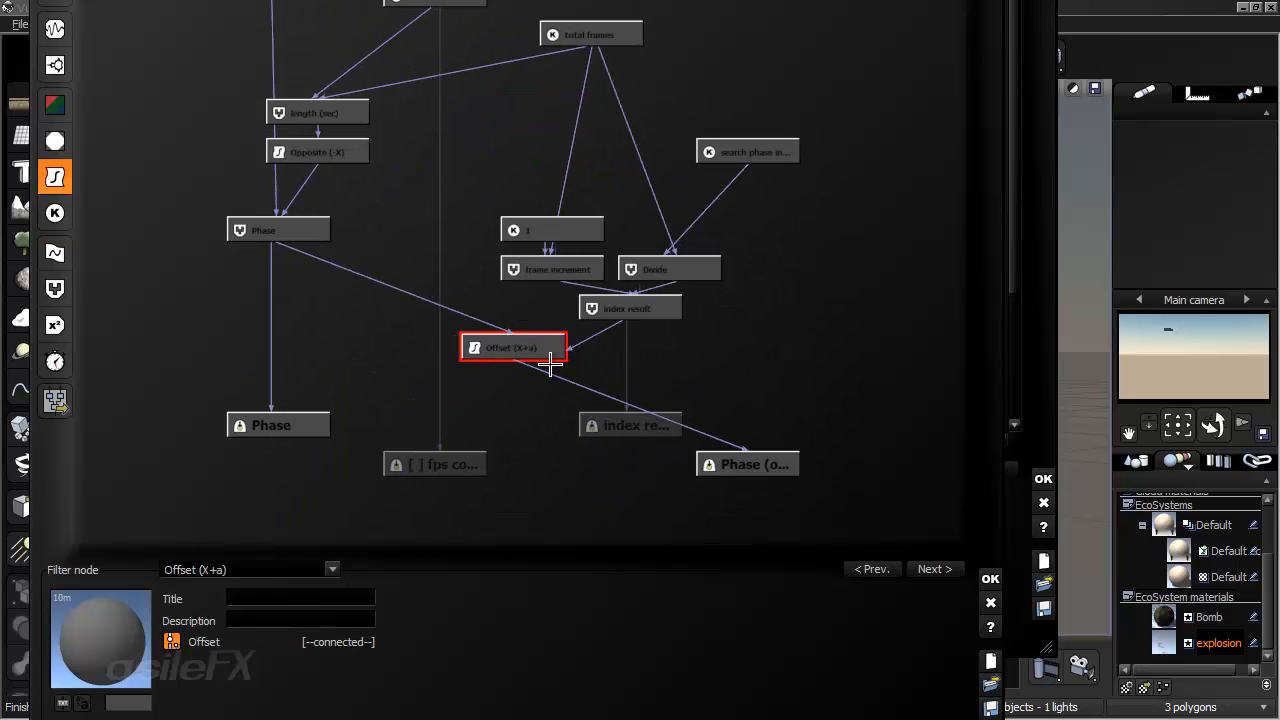
pyautogui.moveTo(738, 462); pyautogui.dragTo(541, 476)
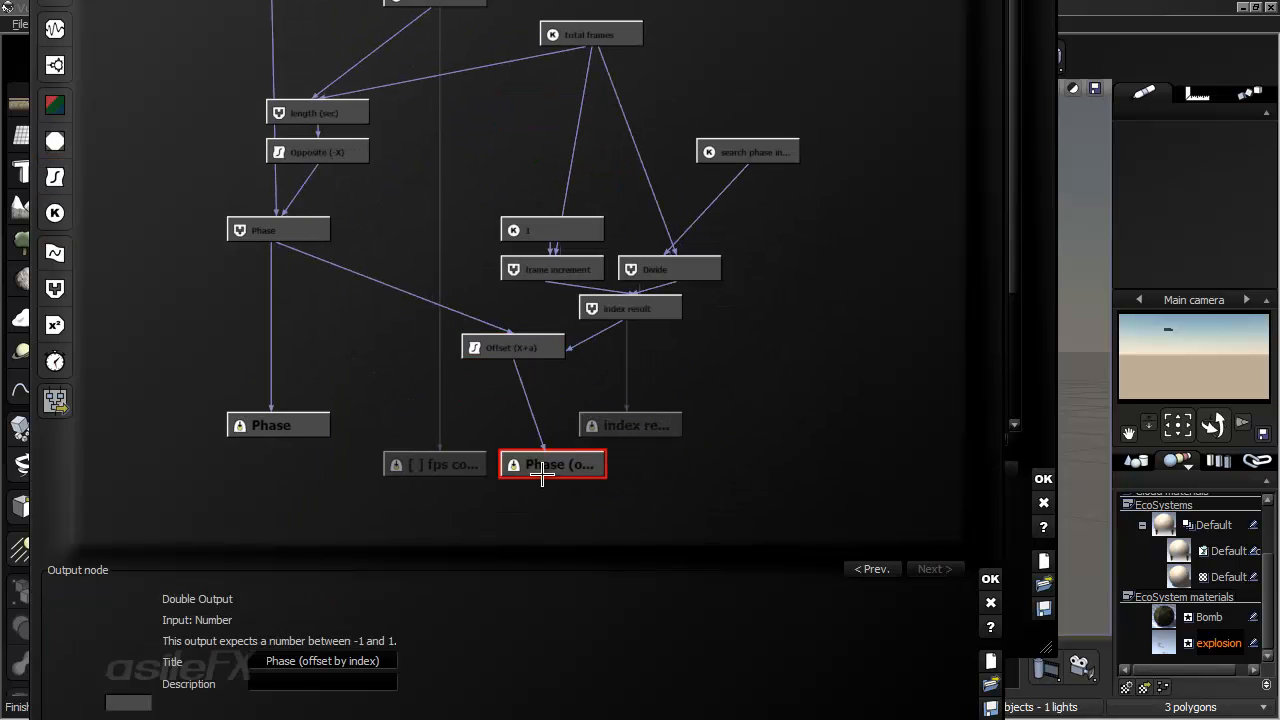
# - Discard the MetaNode graph edits, accept the function graph, and cancel the explosion material changes
pyautogui.click(990, 602)
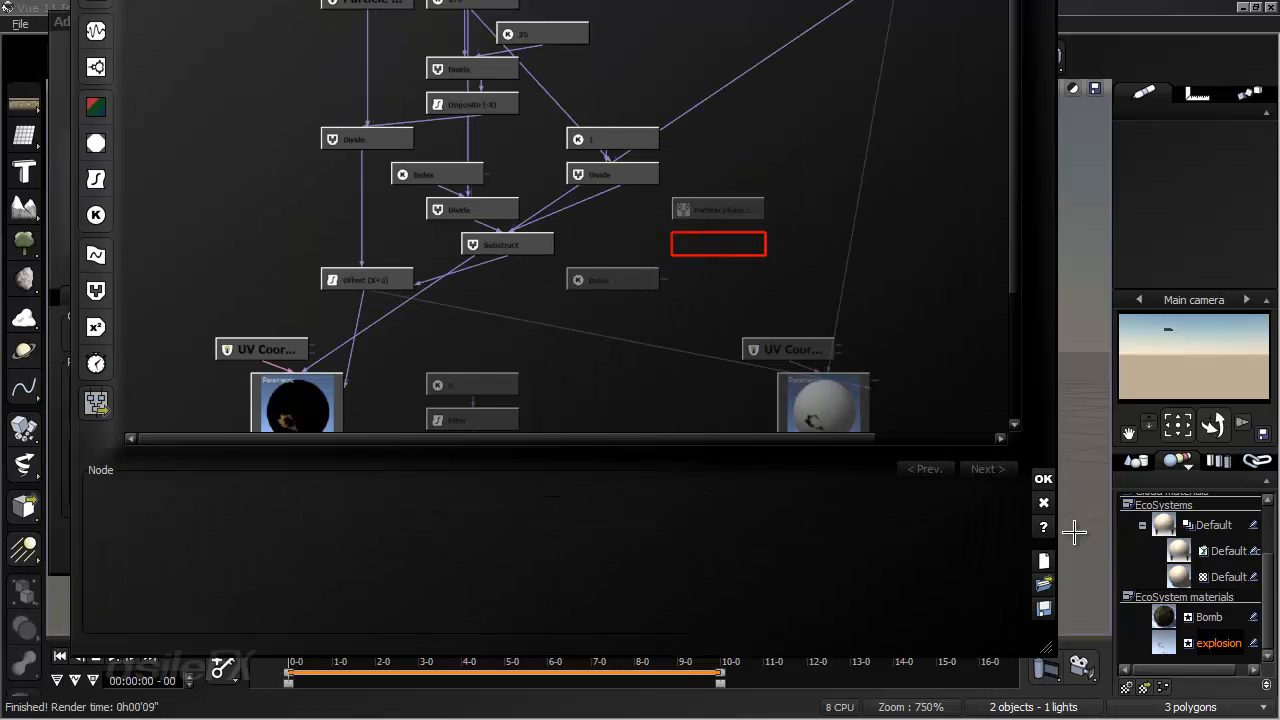
pyautogui.click(1043, 479)
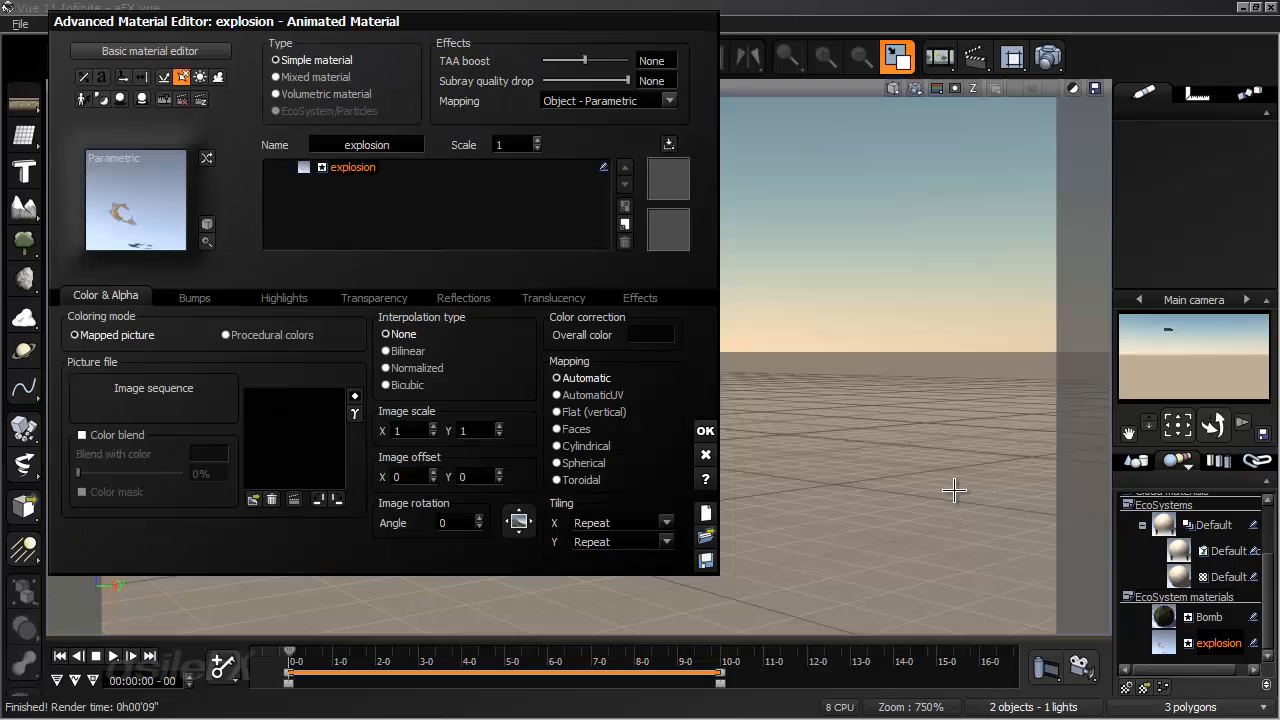
pyautogui.click(705, 454)
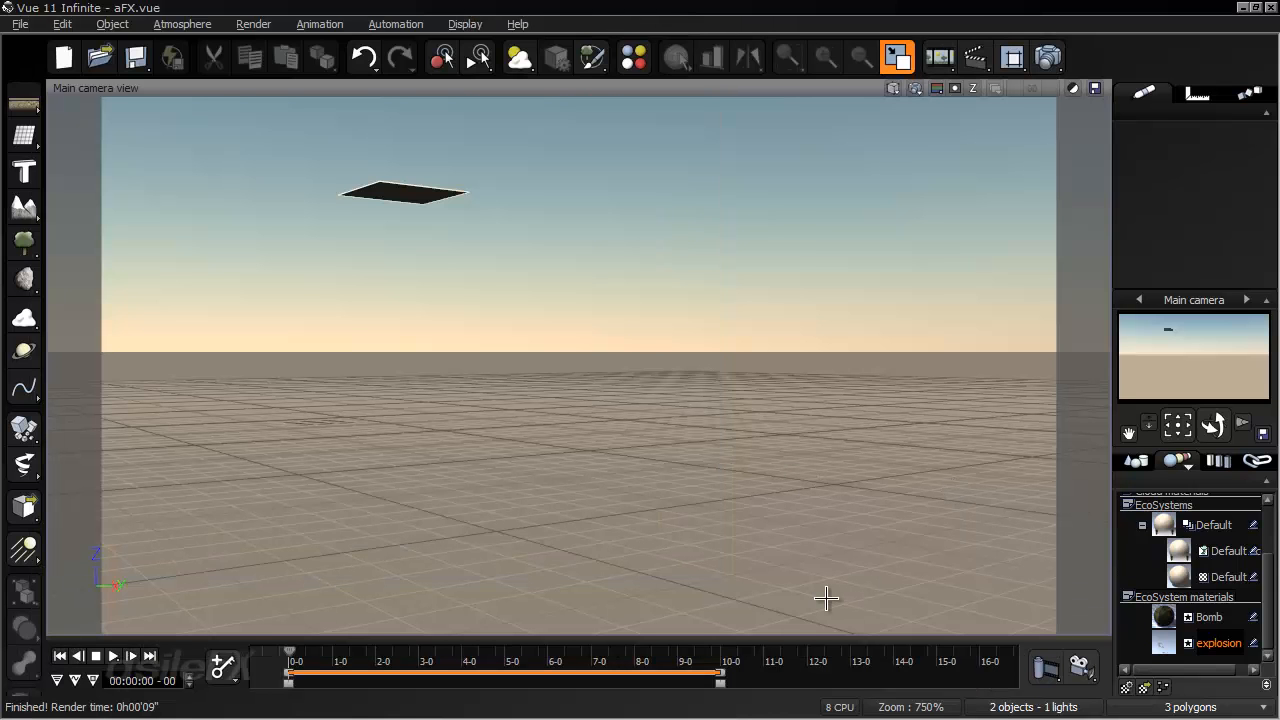